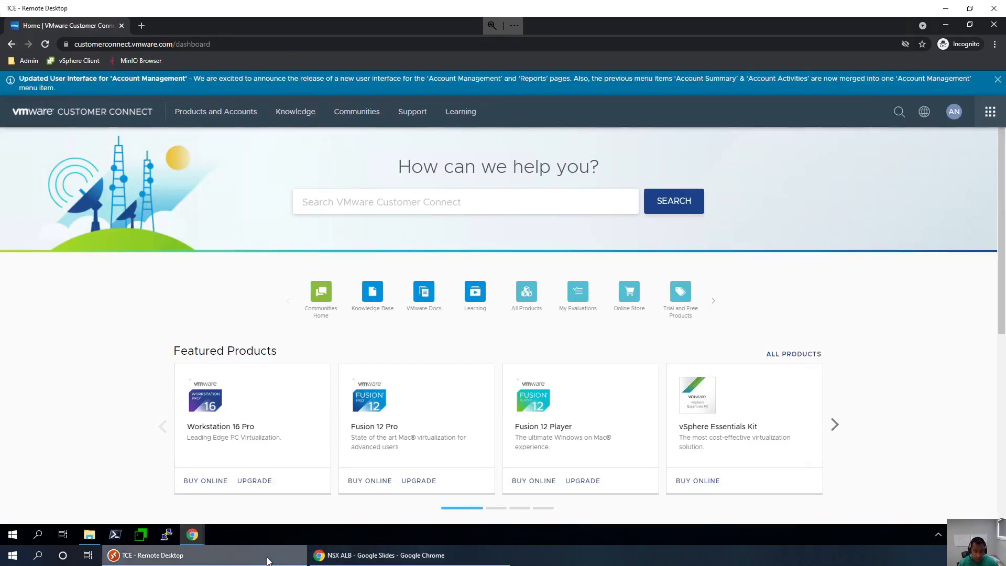
- Select the controller download link on the NSX ALB slides, then return to Customer Connect
{"action": "left_click", "coordinate": [380, 555]}
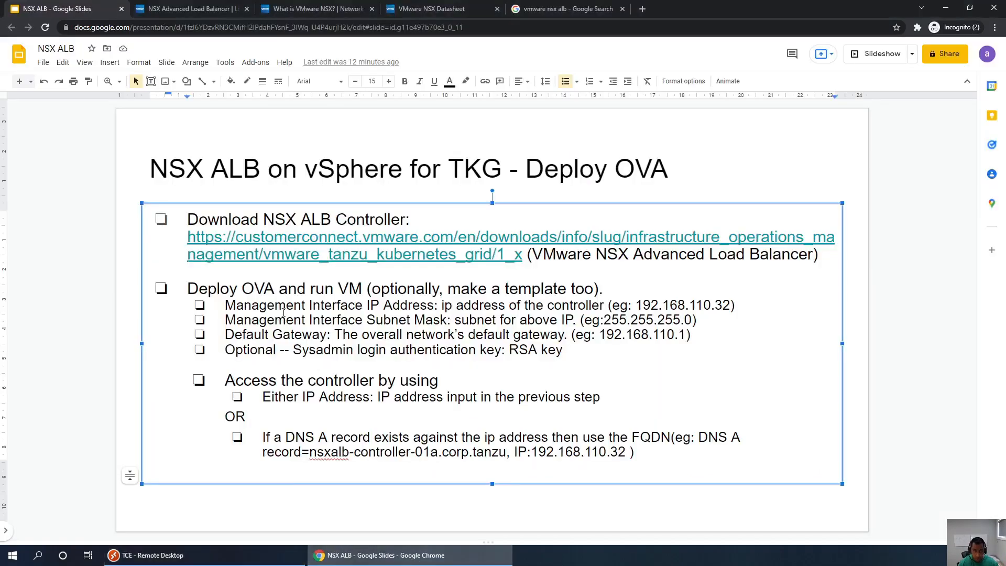
{"action": "left_click_drag", "start_coordinate": [521, 255], "coordinate": [187, 237]}
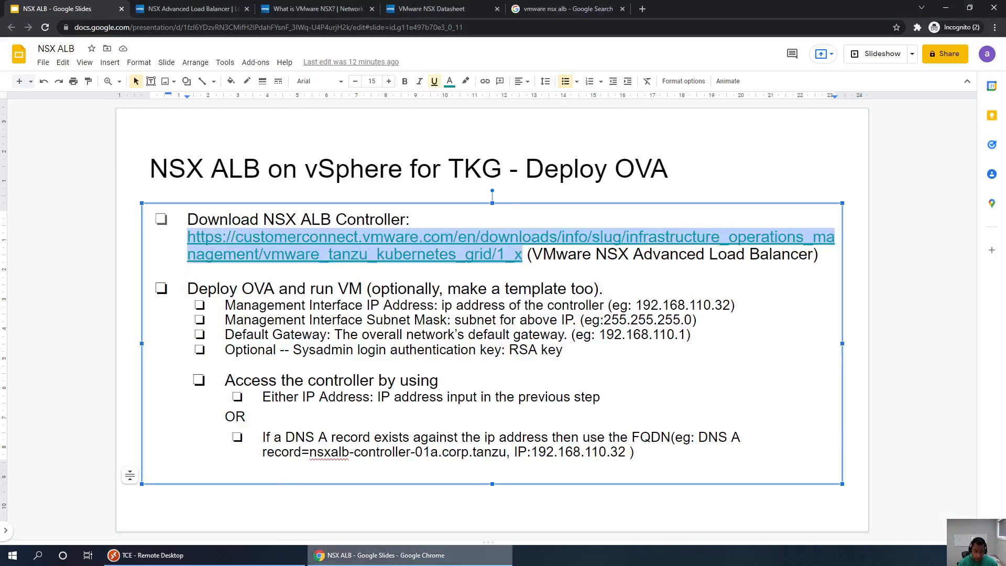
{"action": "left_click", "coordinate": [366, 558]}
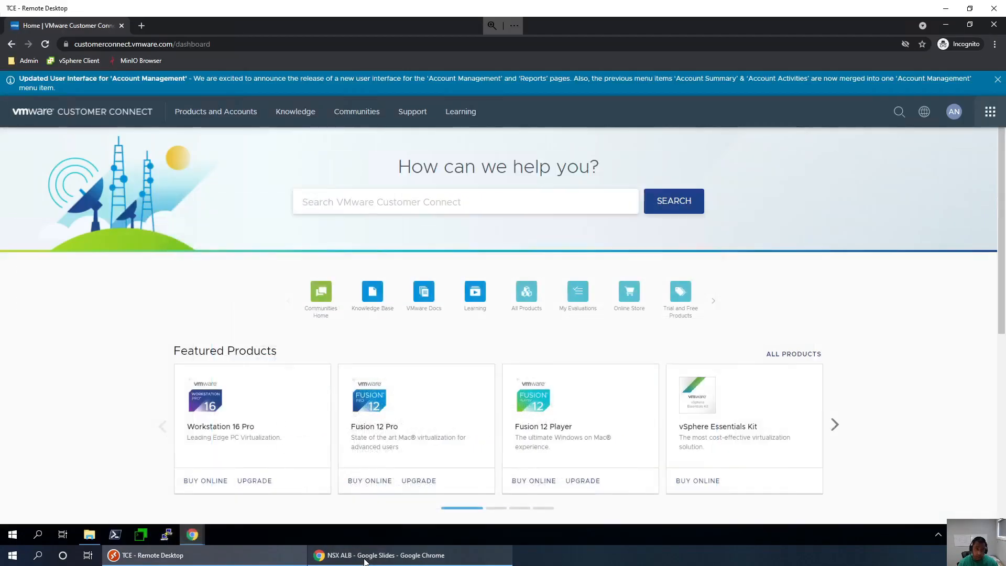
- From Products and Accounts > All Products, go to the NSX Advanced Load Balancer downloads
{"action": "left_click", "coordinate": [287, 114]}
{"action": "left_click", "coordinate": [221, 112]}
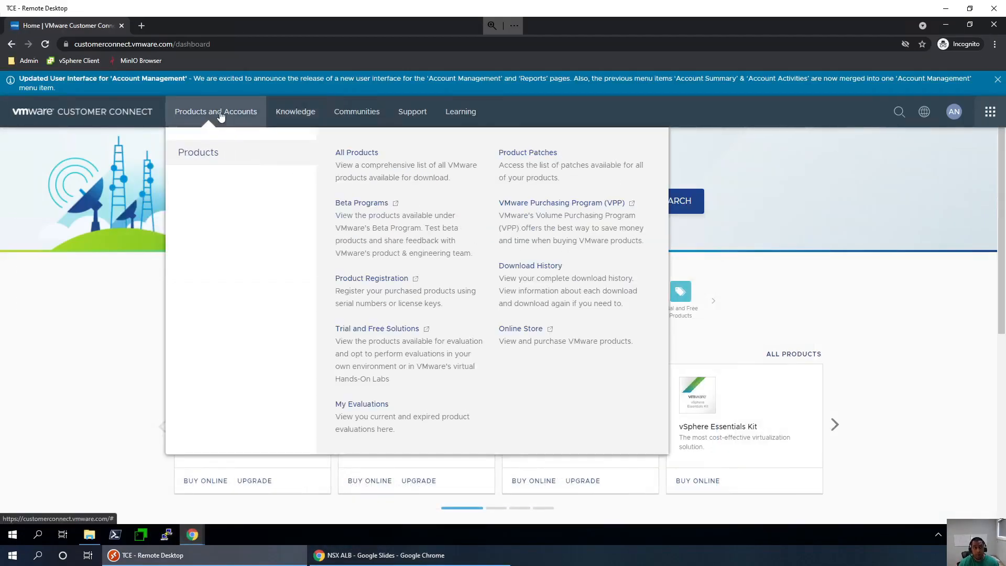
{"action": "left_click", "coordinate": [352, 153]}
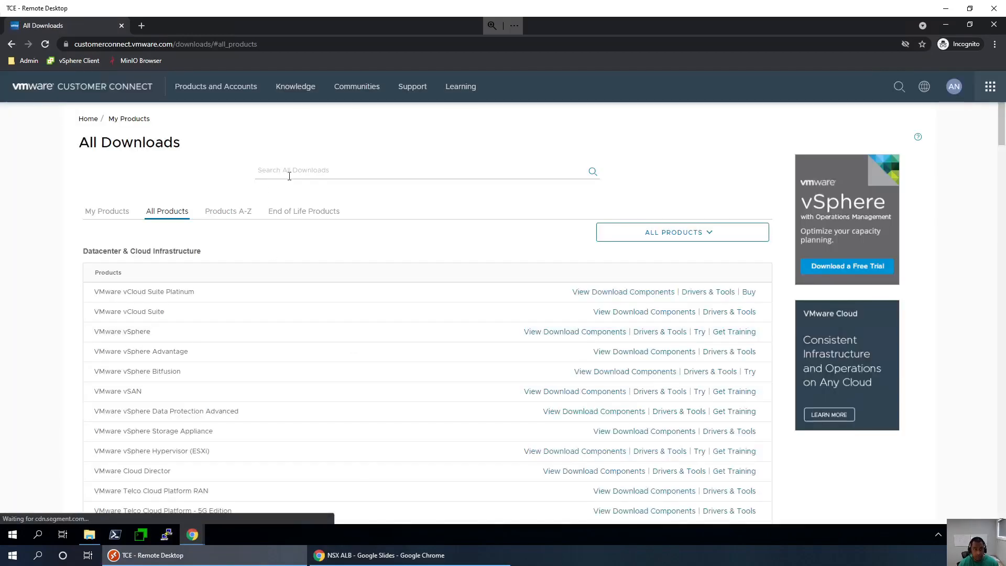
{"action": "left_click", "coordinate": [289, 176]}
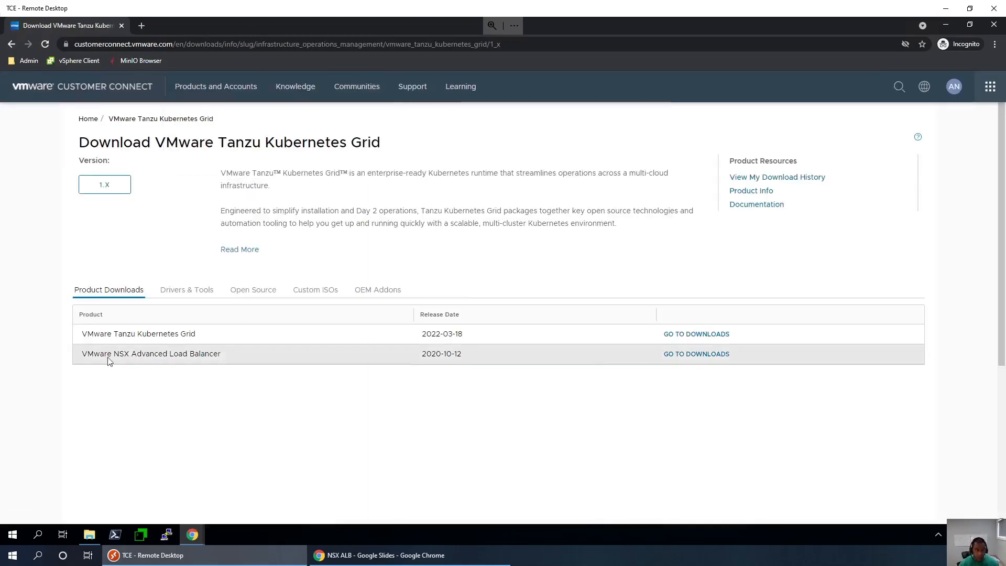
{"action": "left_click_drag", "start_coordinate": [87, 354], "coordinate": [213, 354]}
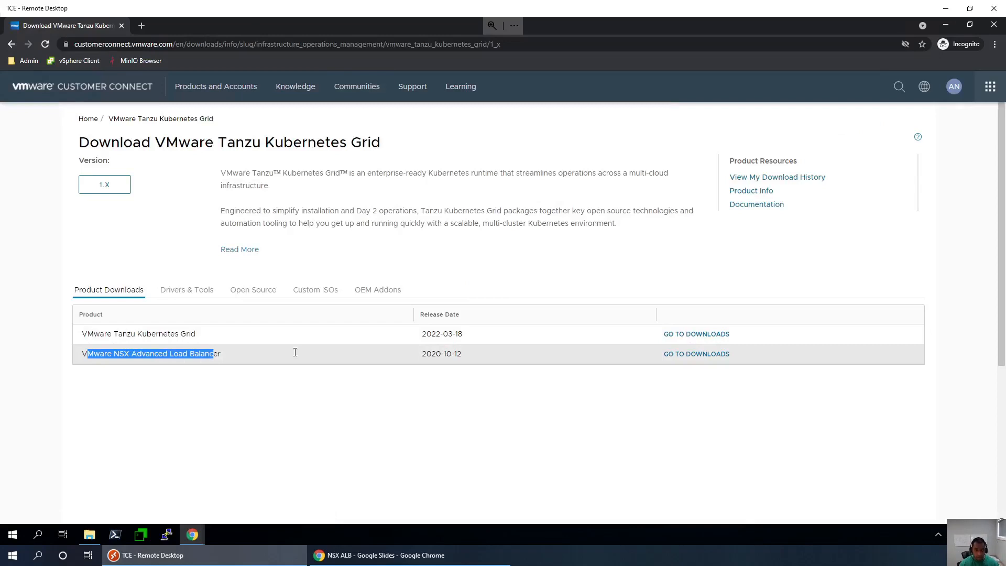
{"action": "left_click", "coordinate": [706, 357]}
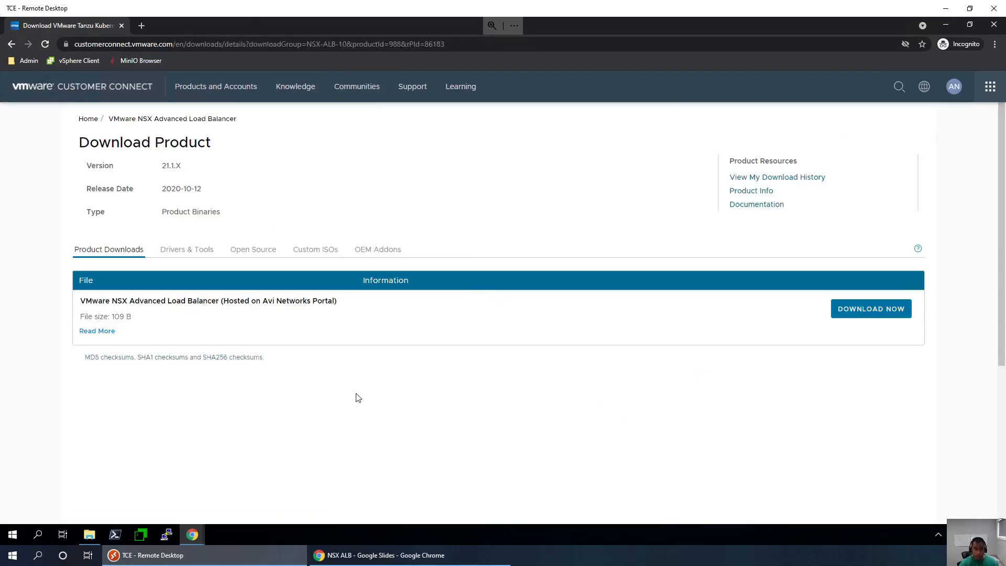
- Start the download on the Avi Networks portal and scroll through the Software versions list
{"action": "left_click", "coordinate": [891, 310]}
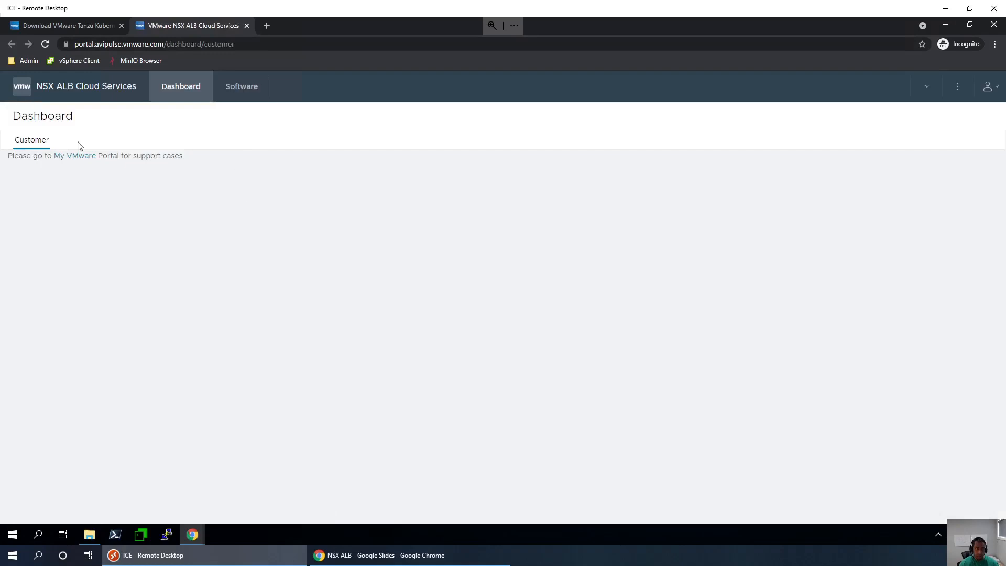
{"action": "left_click", "coordinate": [245, 88]}
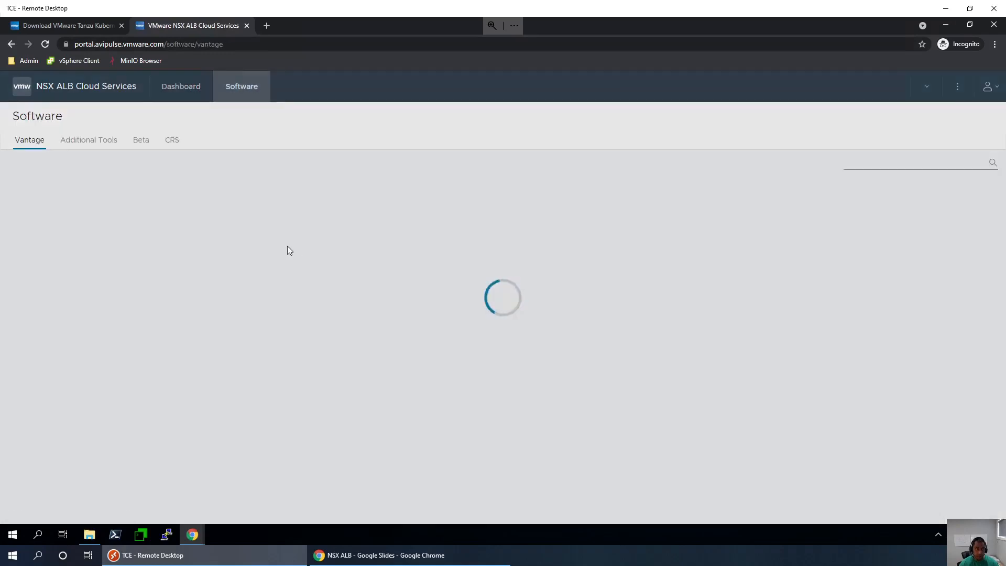
{"action": "scroll", "coordinate": [191, 331], "scroll_direction": "down", "scroll_amount": 2}
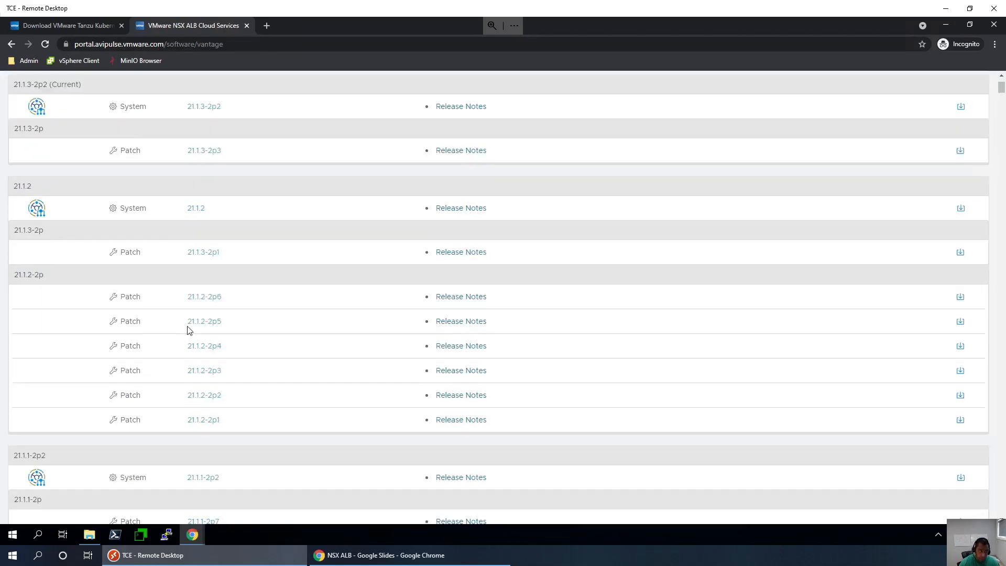
{"action": "scroll", "coordinate": [191, 331], "scroll_direction": "down", "scroll_amount": 4}
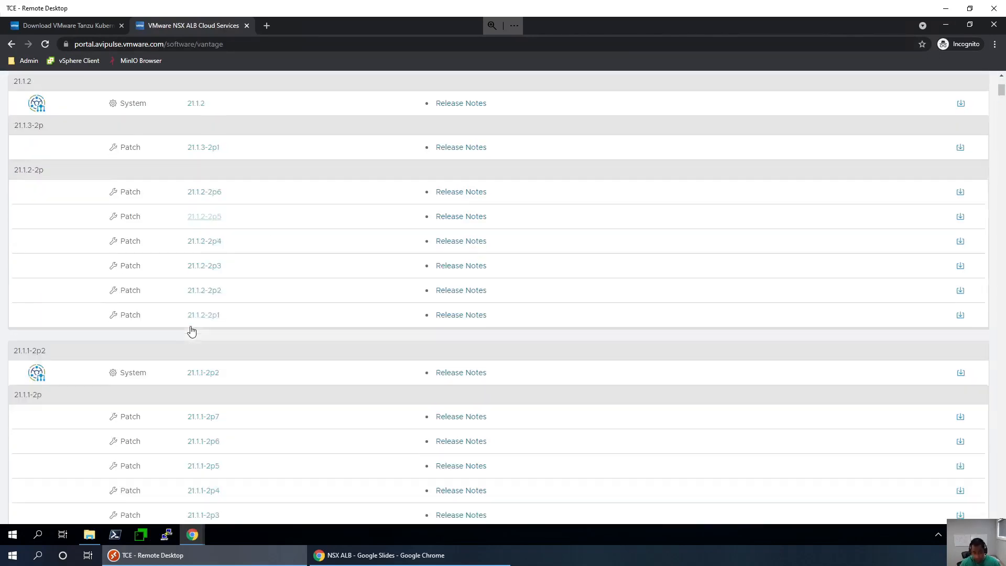
{"action": "scroll", "coordinate": [189, 330], "scroll_direction": "down", "scroll_amount": 2}
{"action": "scroll", "coordinate": [203, 372], "scroll_direction": "down", "scroll_amount": 1}
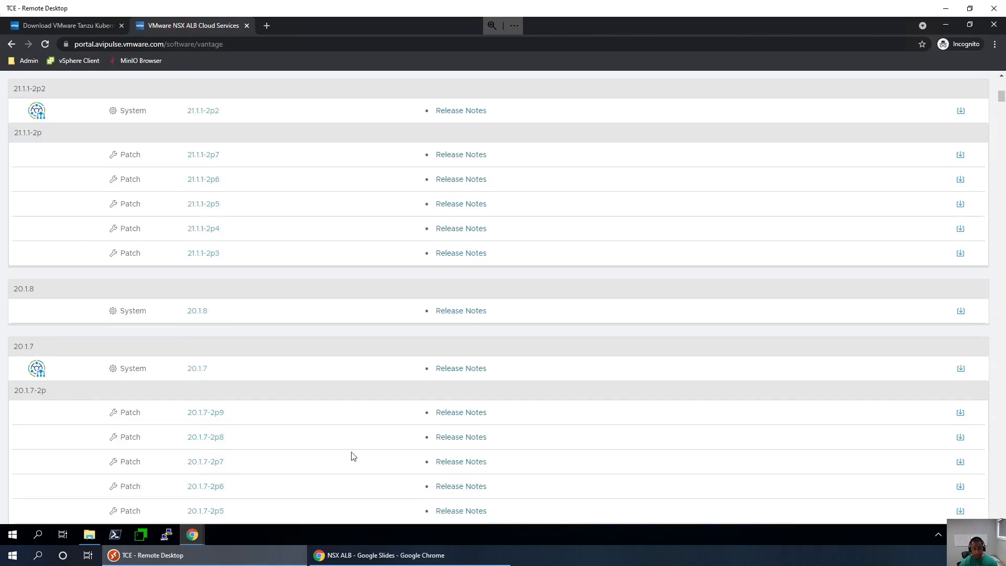
- Confirm controller-20.1.7-9154.ova is already downloaded, then open the 20.1.7 download details
{"action": "left_click", "coordinate": [96, 540]}
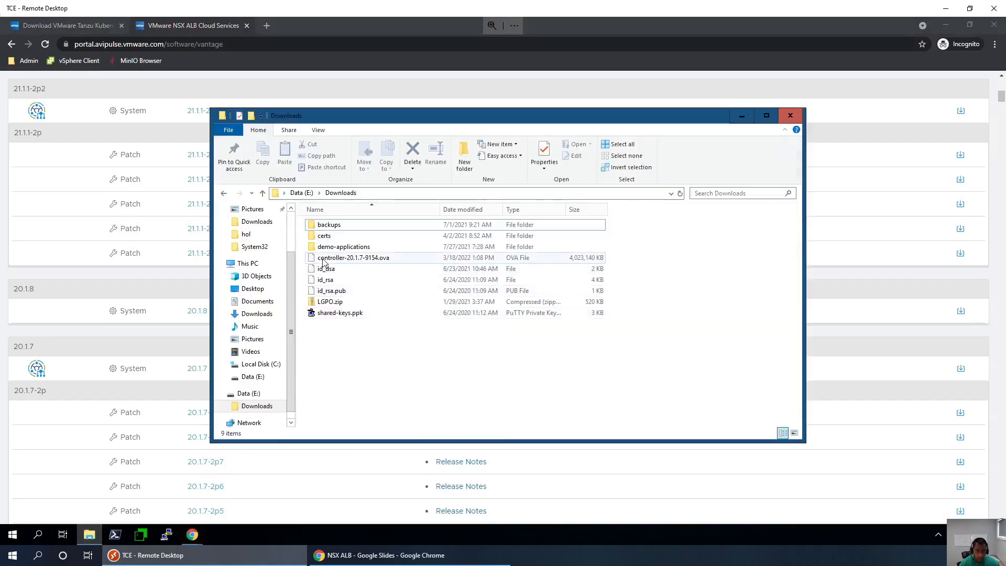
{"action": "left_click", "coordinate": [326, 258]}
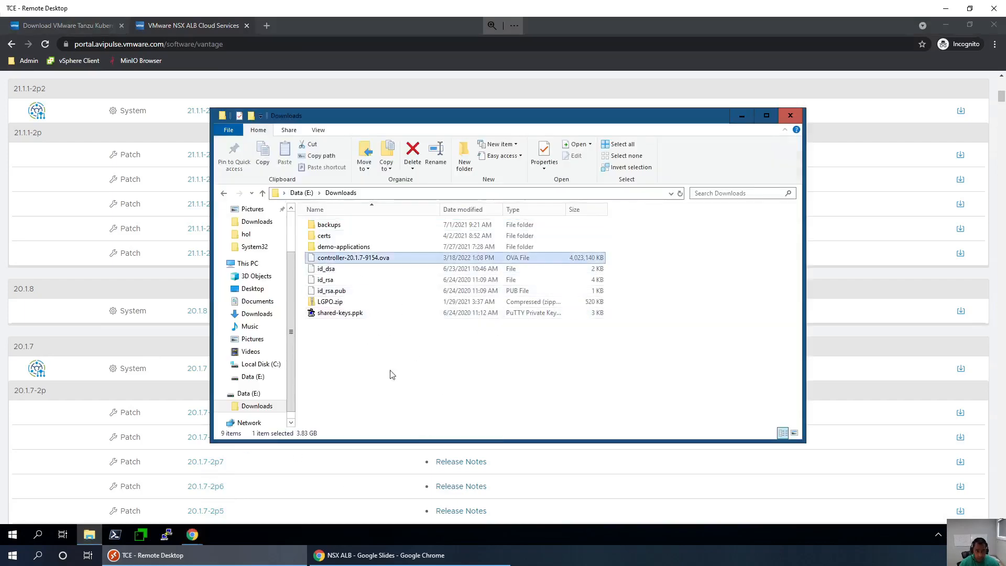
{"action": "left_click", "coordinate": [108, 356]}
{"action": "left_click", "coordinate": [960, 369]}
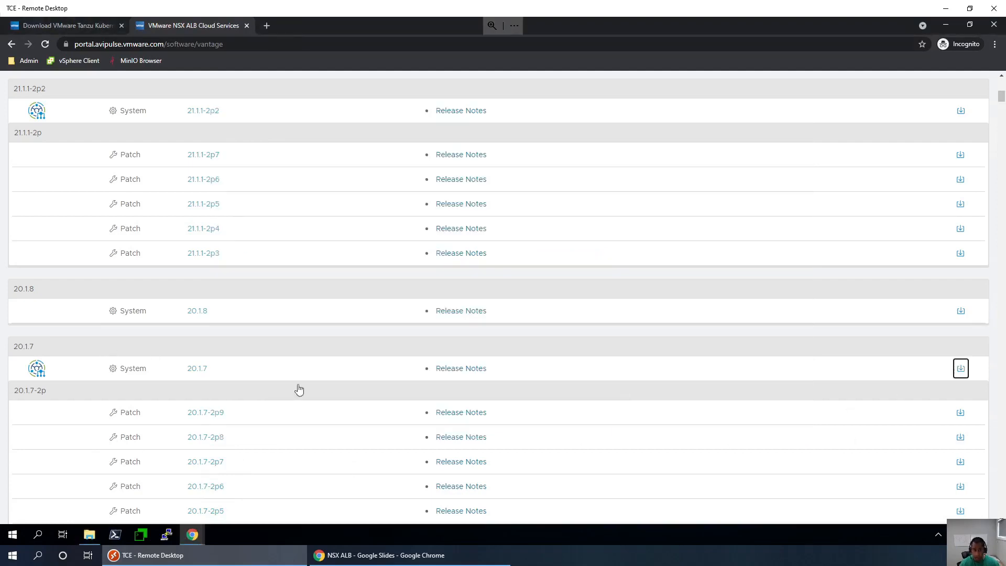
{"action": "scroll", "coordinate": [219, 376], "scroll_direction": "down", "scroll_amount": 6}
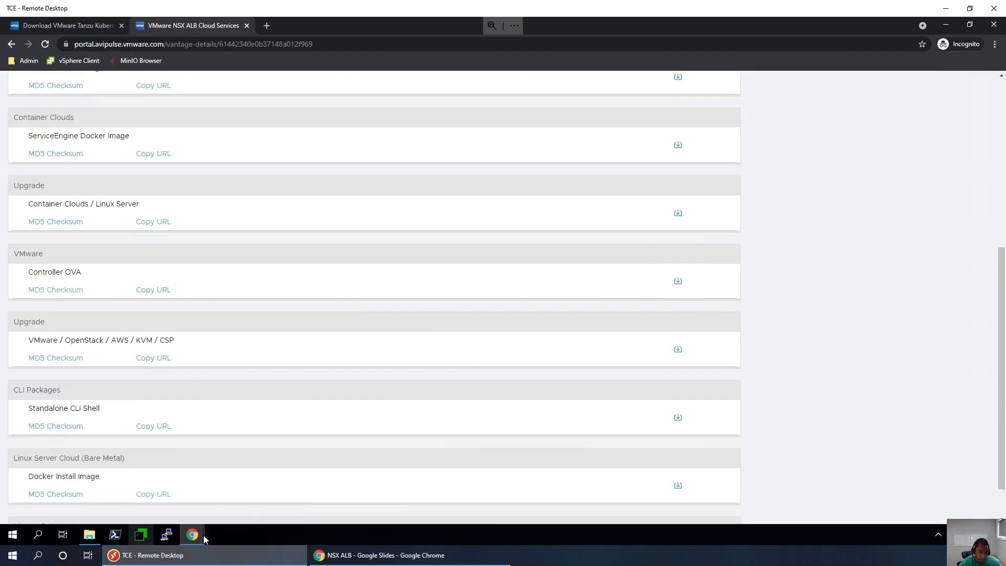
- Deploy an OVF template on RegionA01-MGMT from the local file controller-20.1.7-9154.ova
{"action": "mouse_move", "coordinate": [203, 534]}
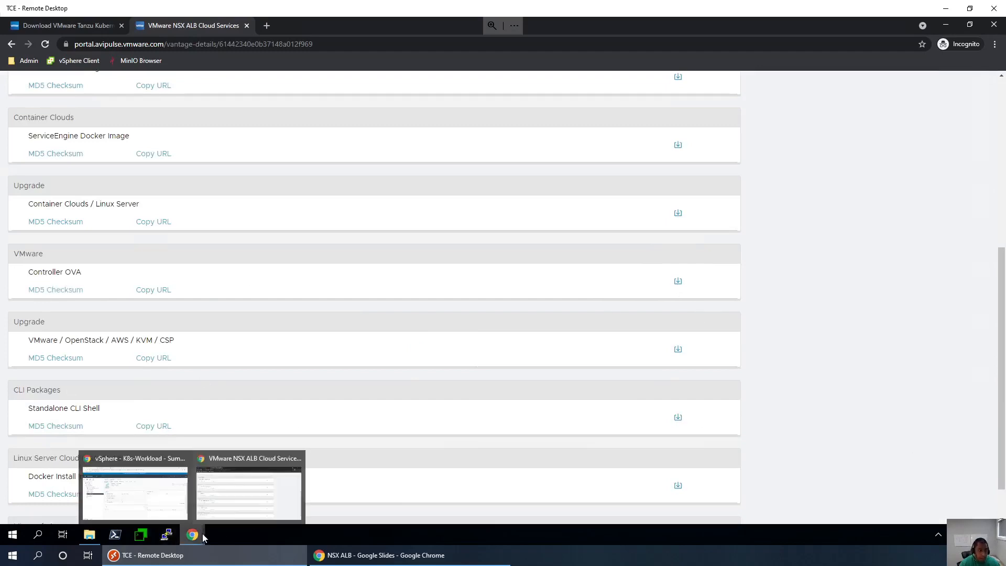
{"action": "left_click", "coordinate": [149, 498]}
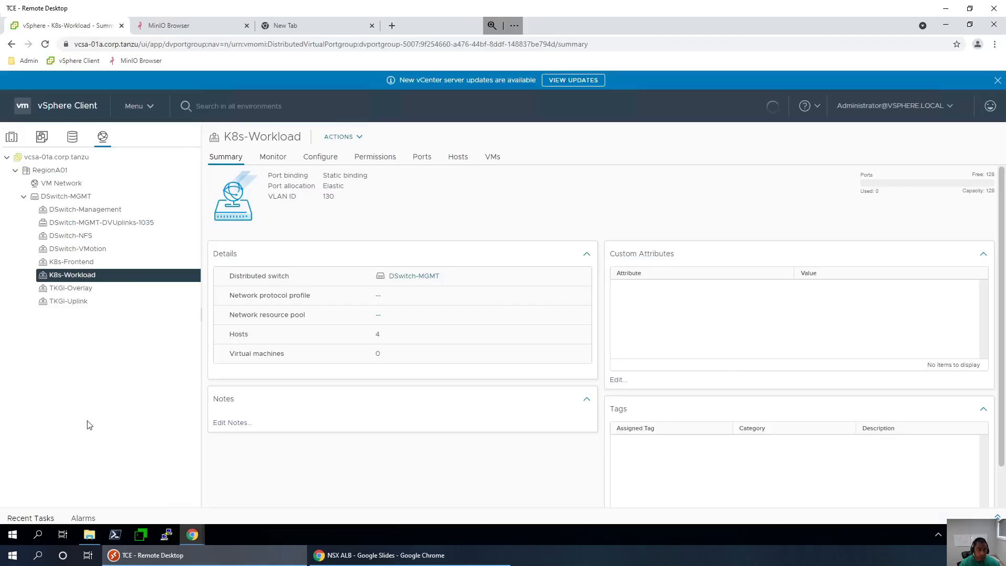
{"action": "left_click", "coordinate": [12, 137]}
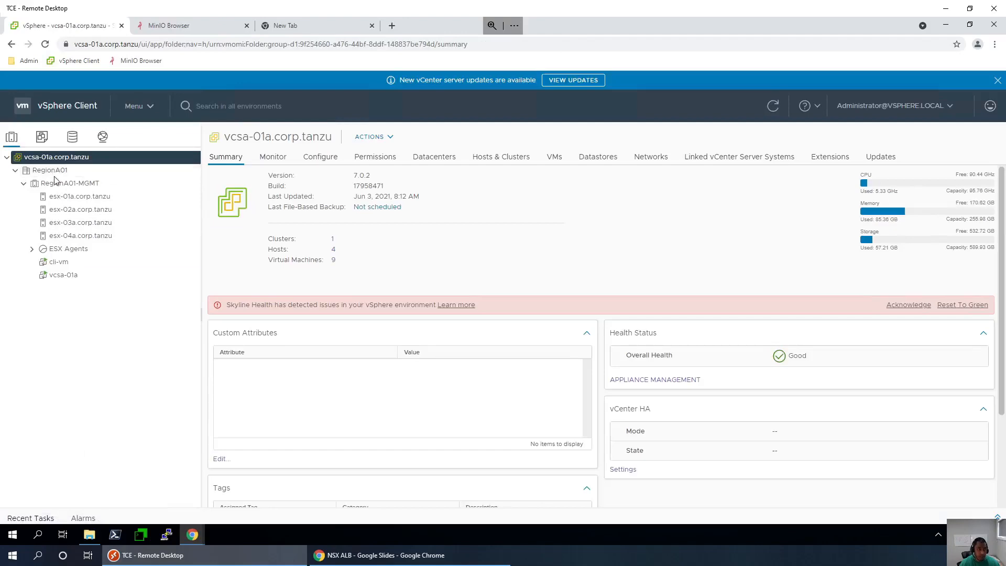
{"action": "right_click", "coordinate": [60, 185]}
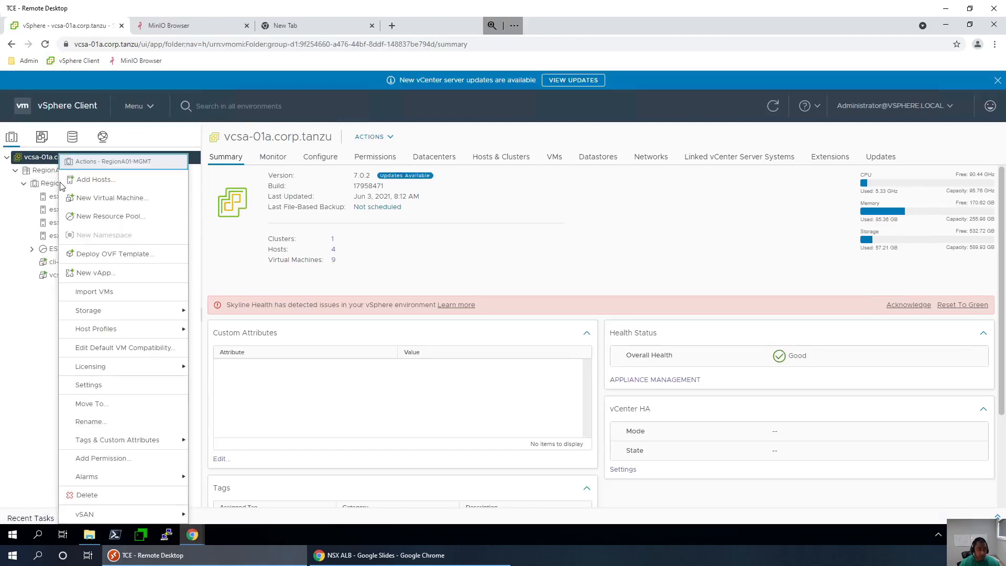
{"action": "left_click", "coordinate": [123, 255]}
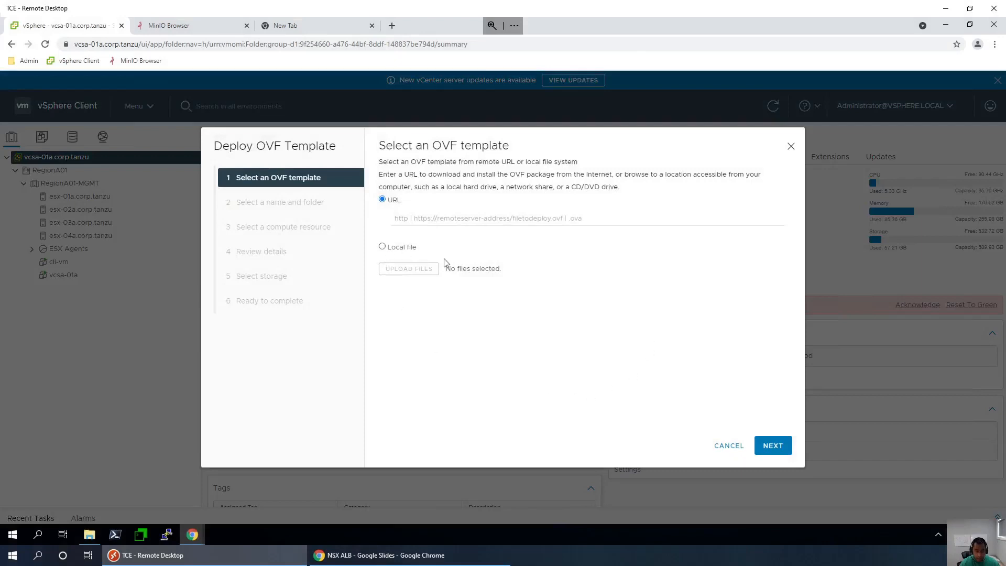
{"action": "left_click", "coordinate": [383, 247]}
{"action": "left_click", "coordinate": [416, 270]}
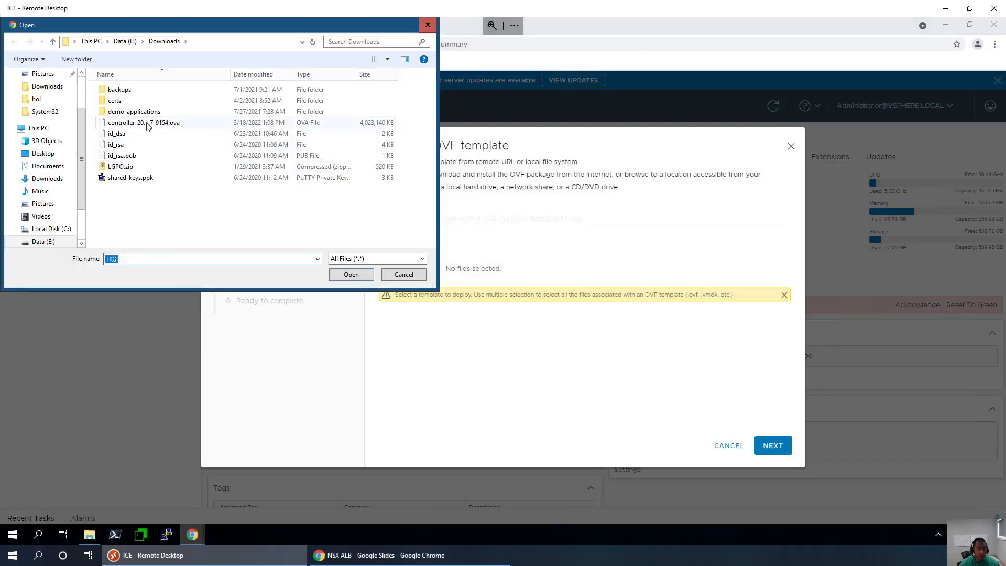
{"action": "double_click", "coordinate": [147, 124]}
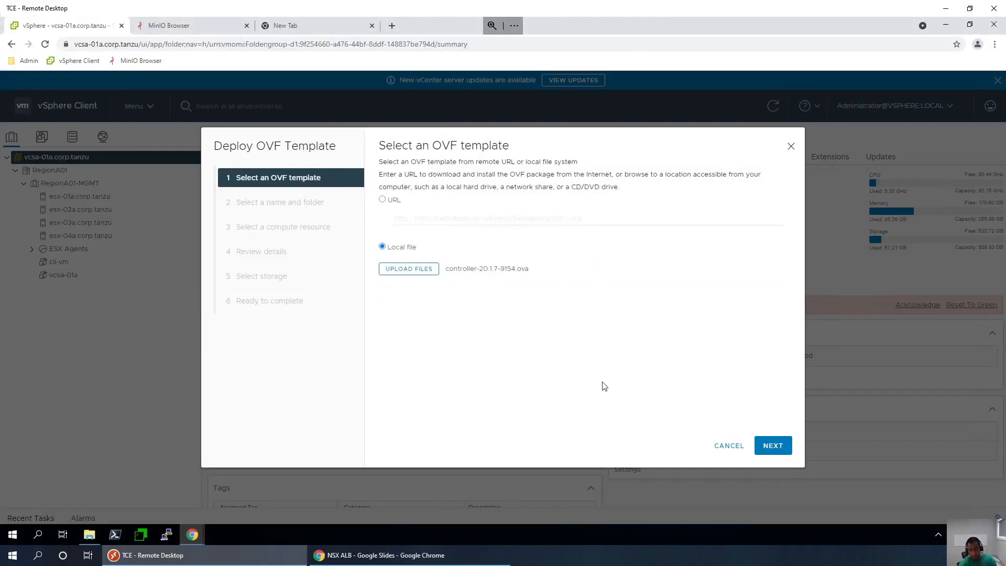
{"action": "left_click", "coordinate": [771, 447]}
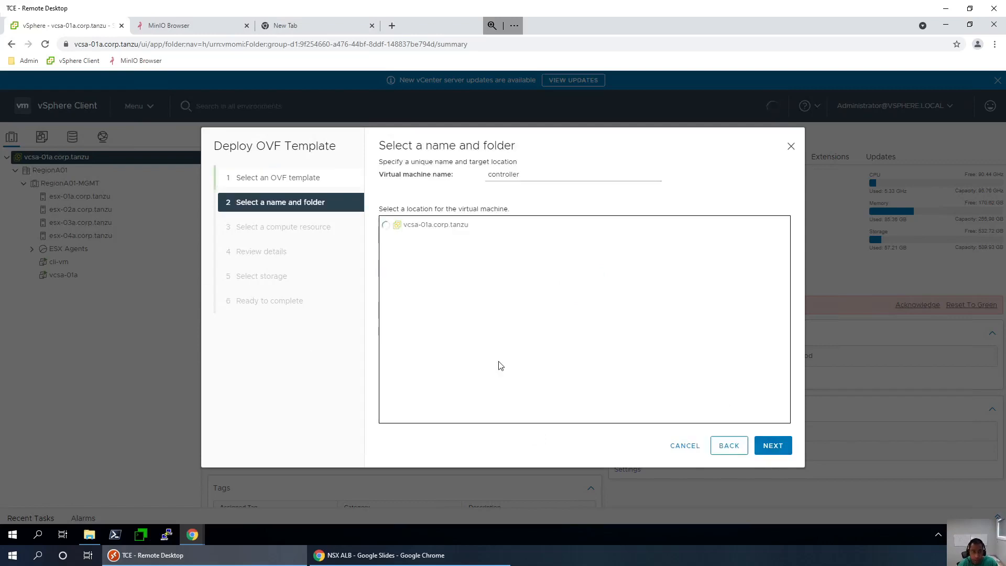
- Name the virtual machine nsxalb-controller-01a and continue to compute resource selection
{"action": "double_click", "coordinate": [514, 175]}
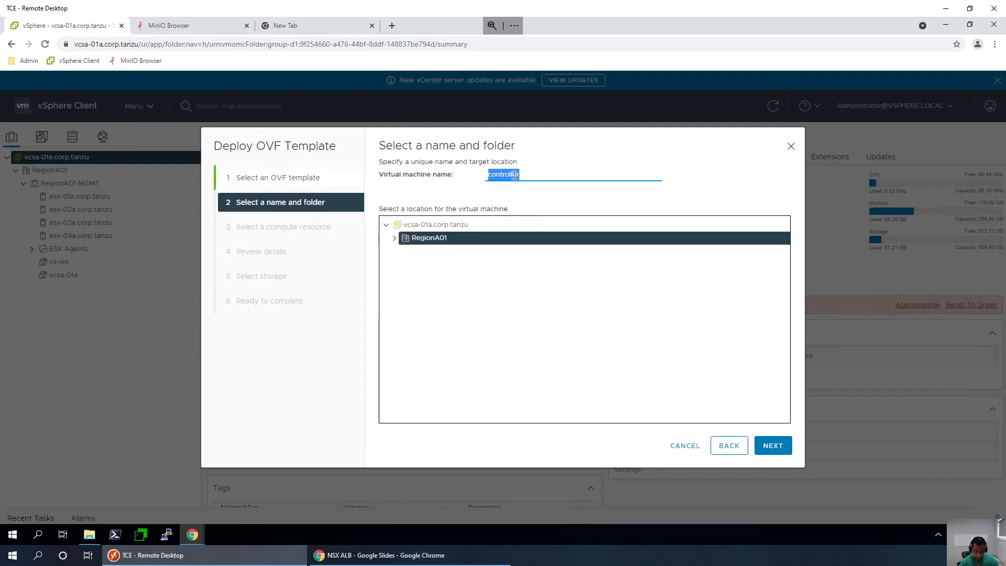
{"action": "type", "text": "nsxalb-"}
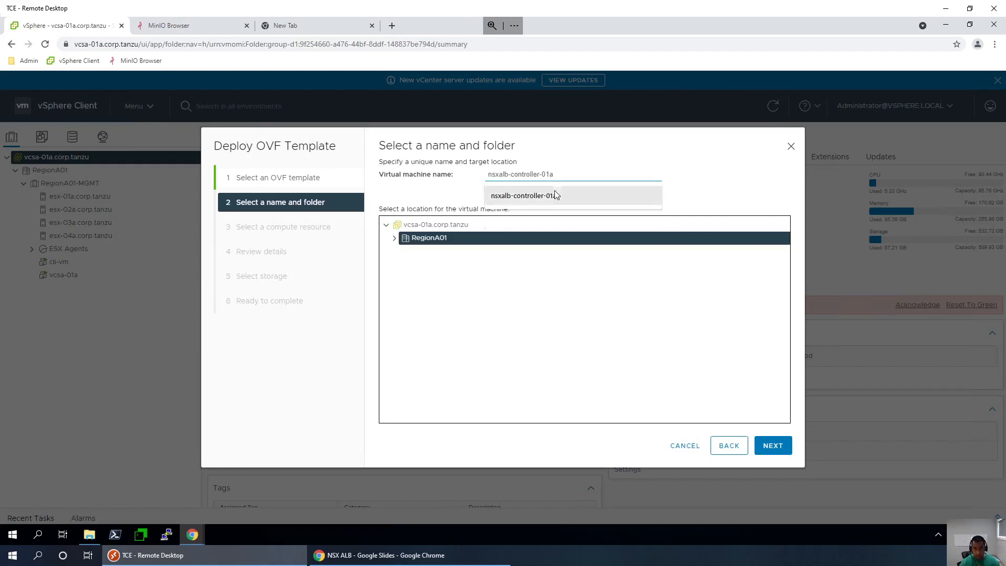
{"action": "left_click", "coordinate": [557, 195]}
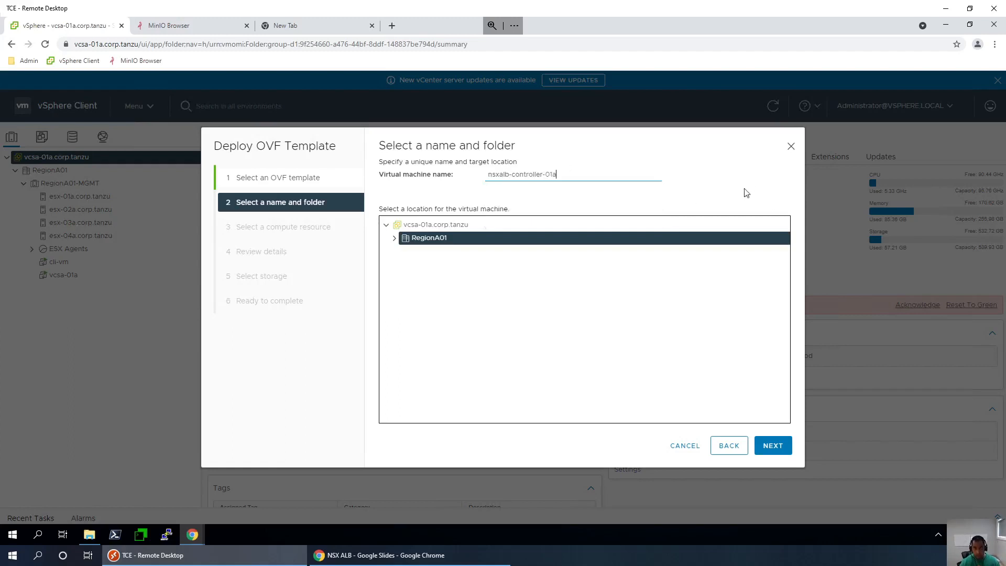
{"action": "left_click", "coordinate": [768, 449]}
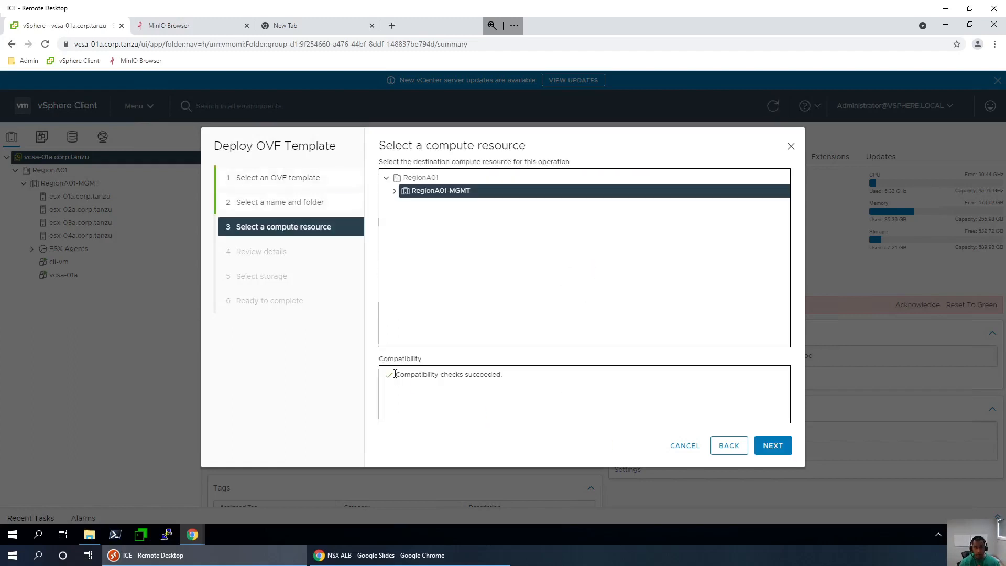
- Confirm RegionA01-MGMT, then place thin-provisioned disks on map-vol with the Datastore Default policy
{"action": "left_click", "coordinate": [773, 448]}
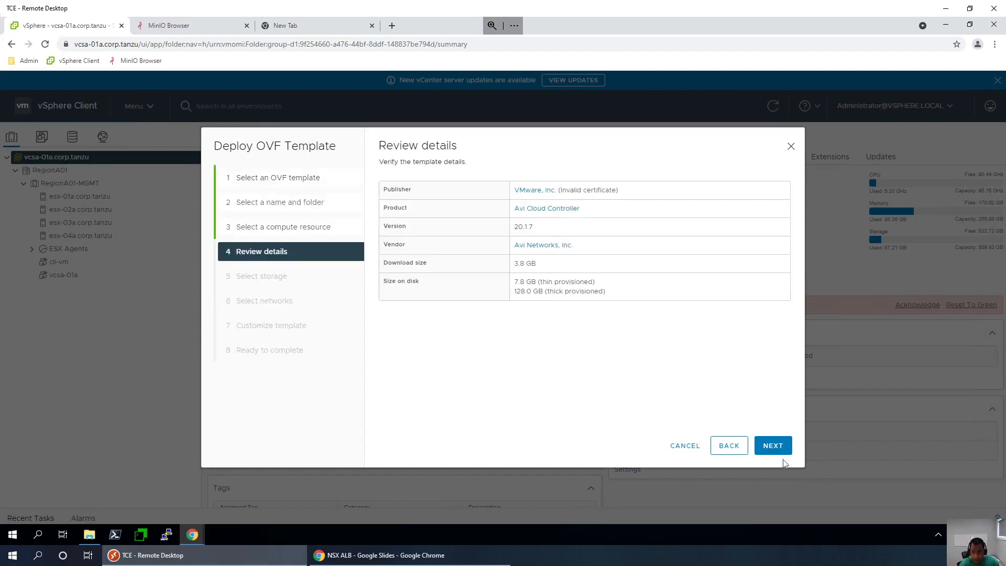
{"action": "left_click", "coordinate": [773, 446]}
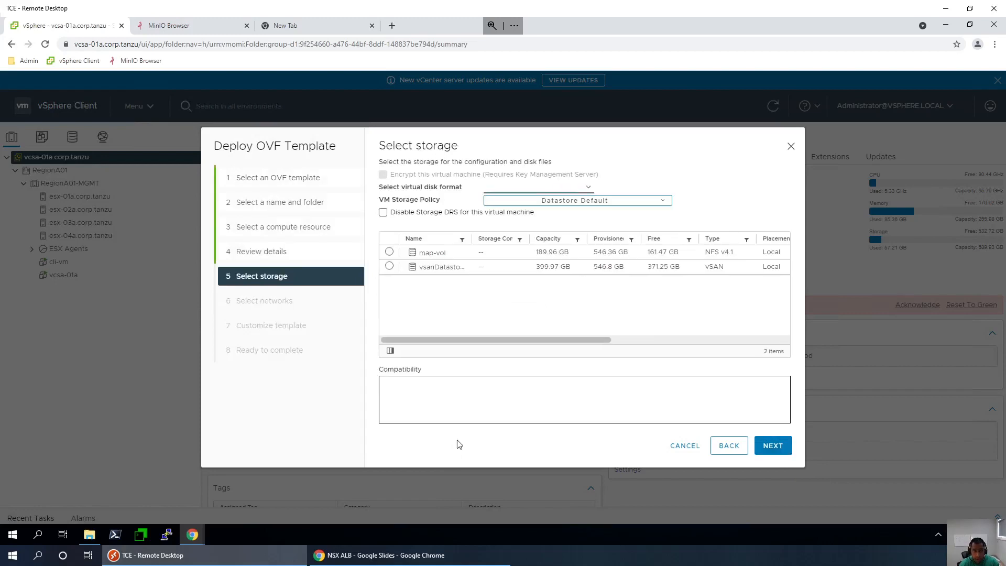
{"action": "left_click", "coordinate": [567, 188]}
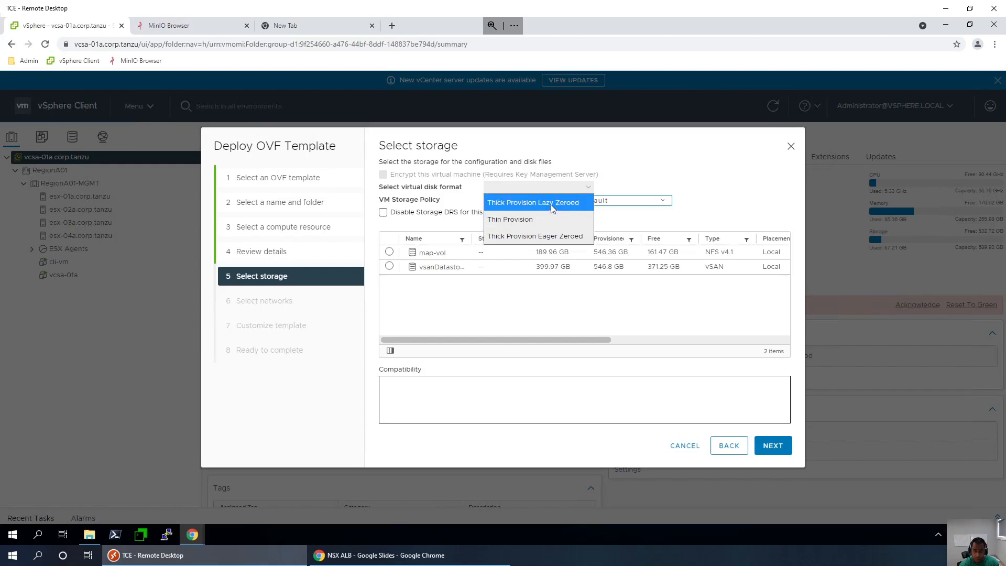
{"action": "left_click", "coordinate": [552, 205]}
{"action": "left_click", "coordinate": [570, 204]}
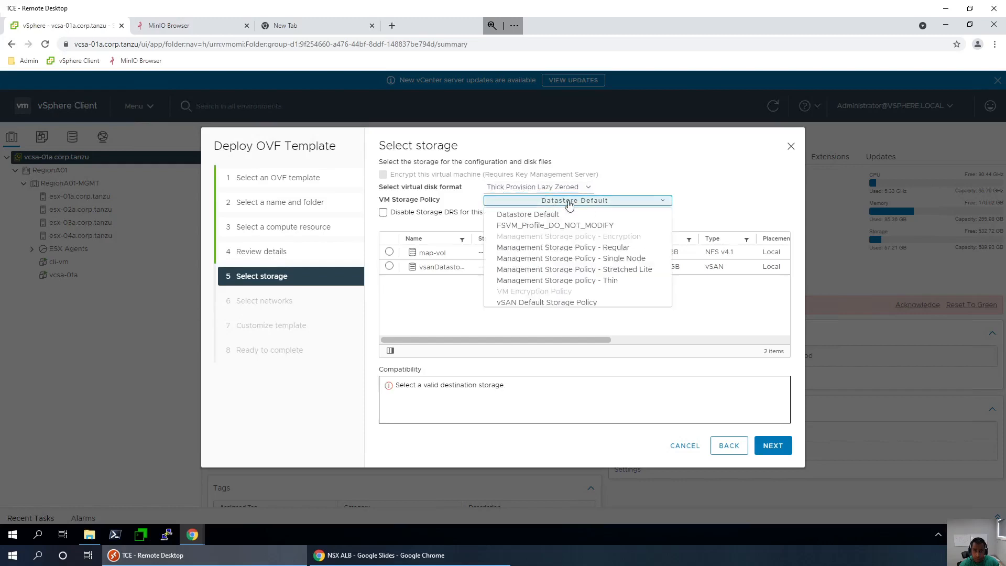
{"action": "left_click", "coordinate": [529, 215]}
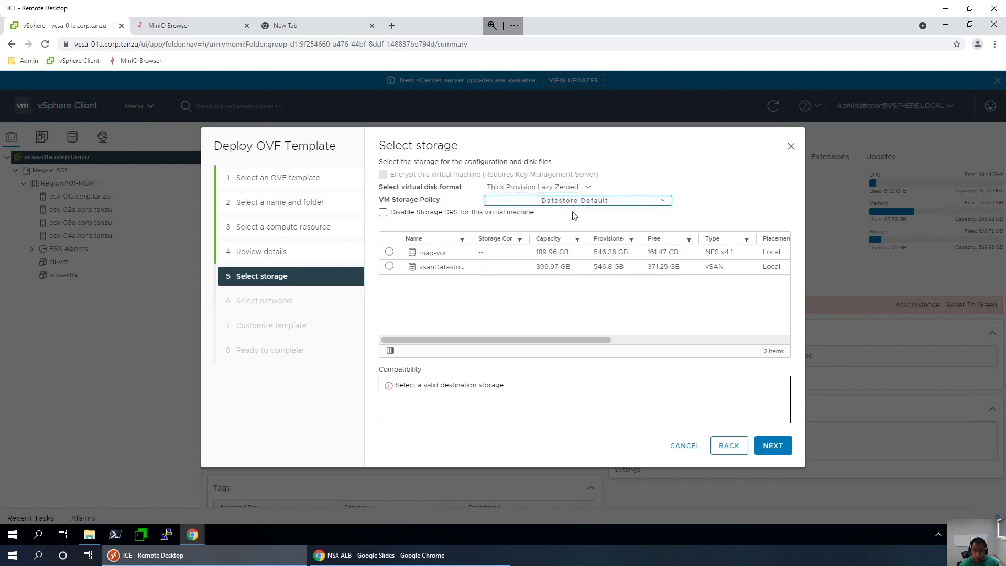
{"action": "left_click", "coordinate": [389, 252]}
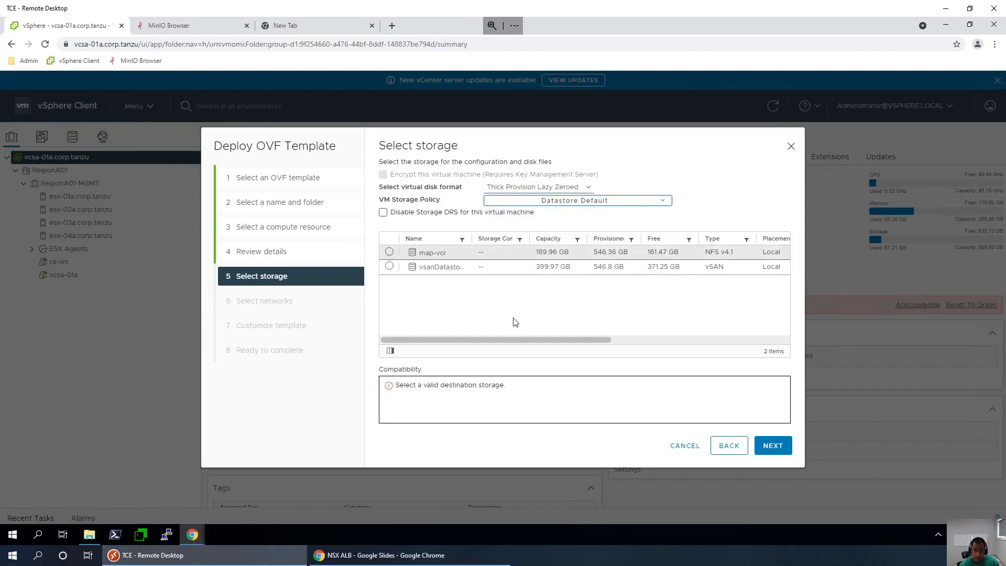
{"action": "left_click", "coordinate": [783, 449]}
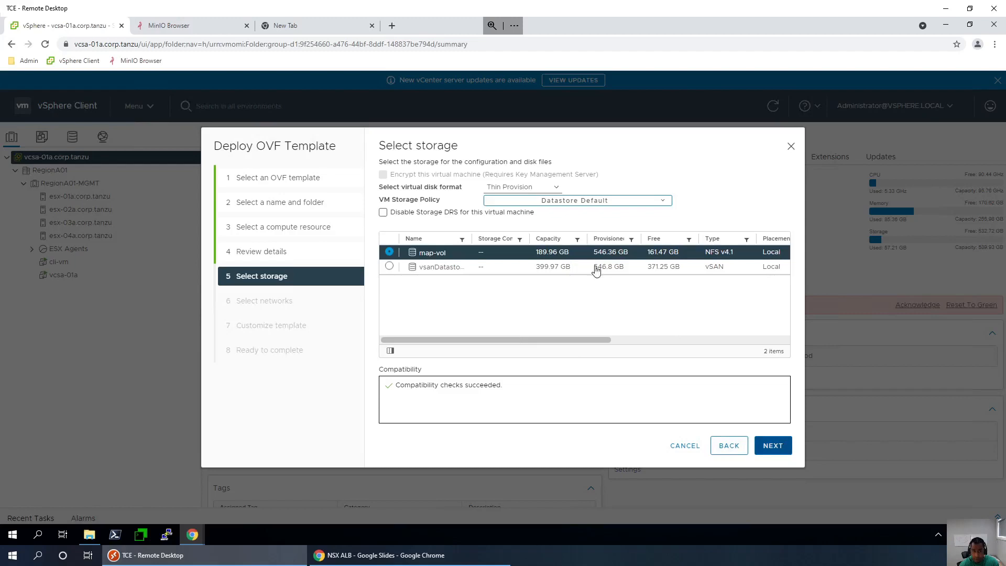
{"action": "left_click", "coordinate": [773, 445]}
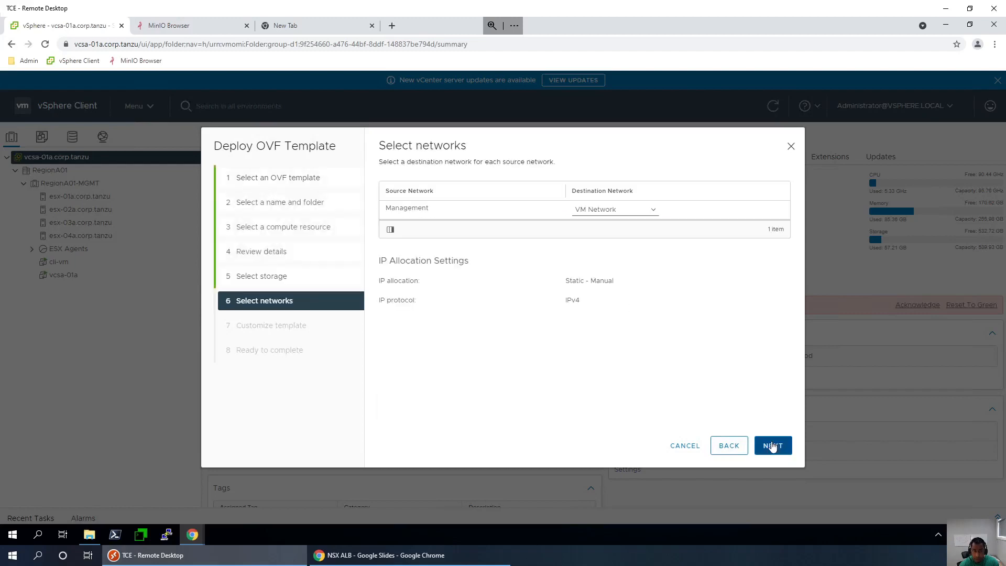
- Map the Management network to DSwitch-Management, advance to Customize template, and view the NSX ALB slides
{"action": "left_click", "coordinate": [607, 210]}
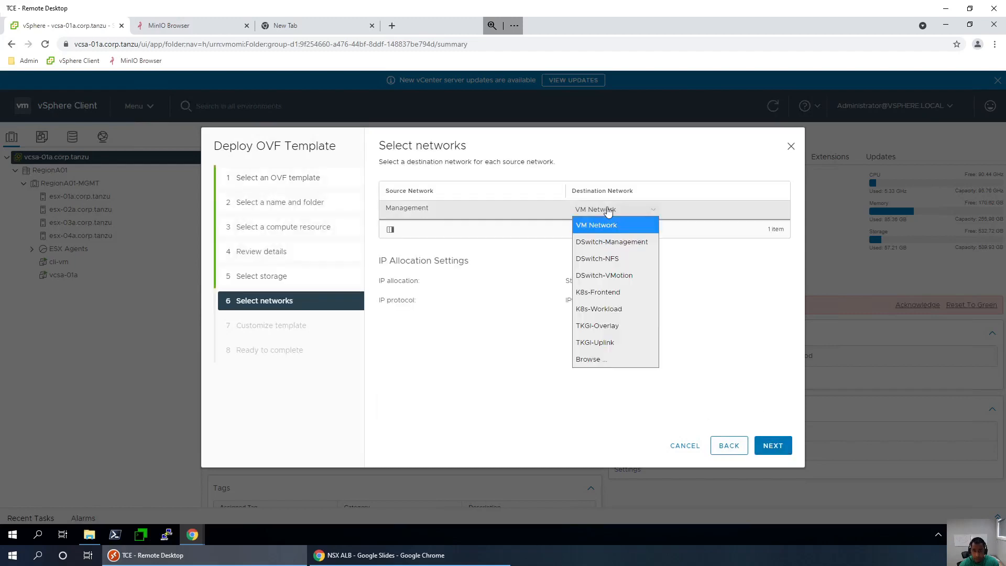
{"action": "left_click", "coordinate": [611, 242]}
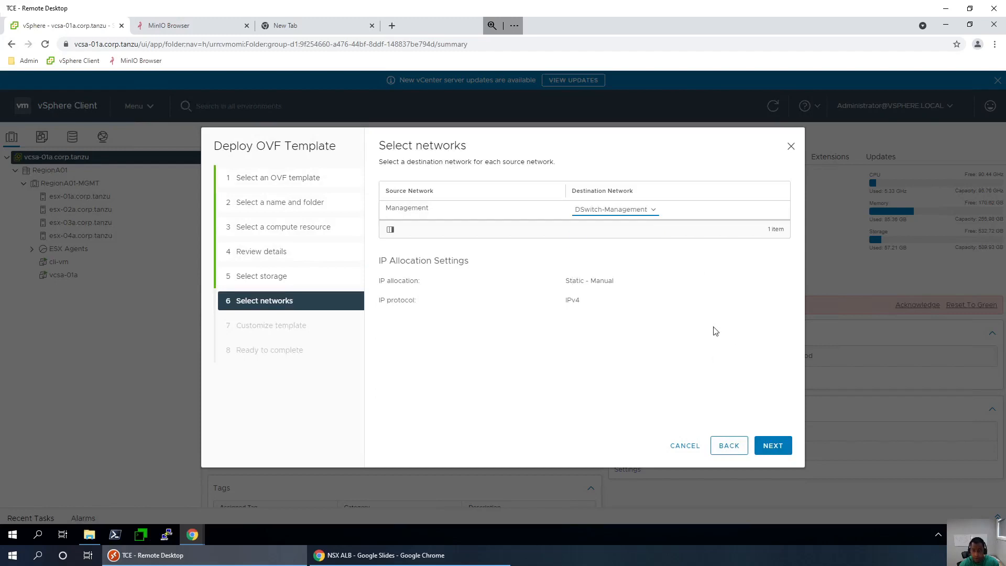
{"action": "left_click", "coordinate": [772, 444]}
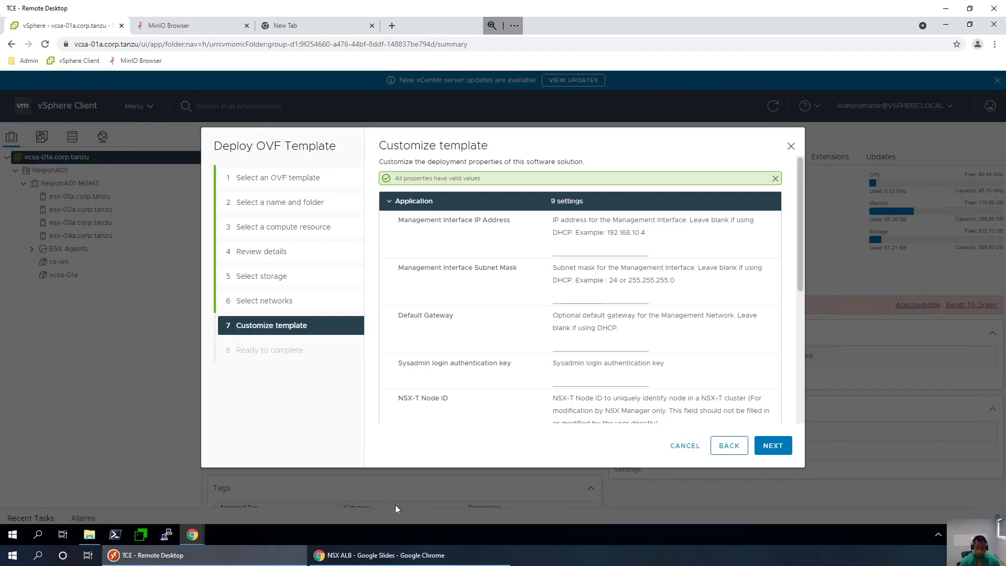
{"action": "left_click", "coordinate": [394, 555]}
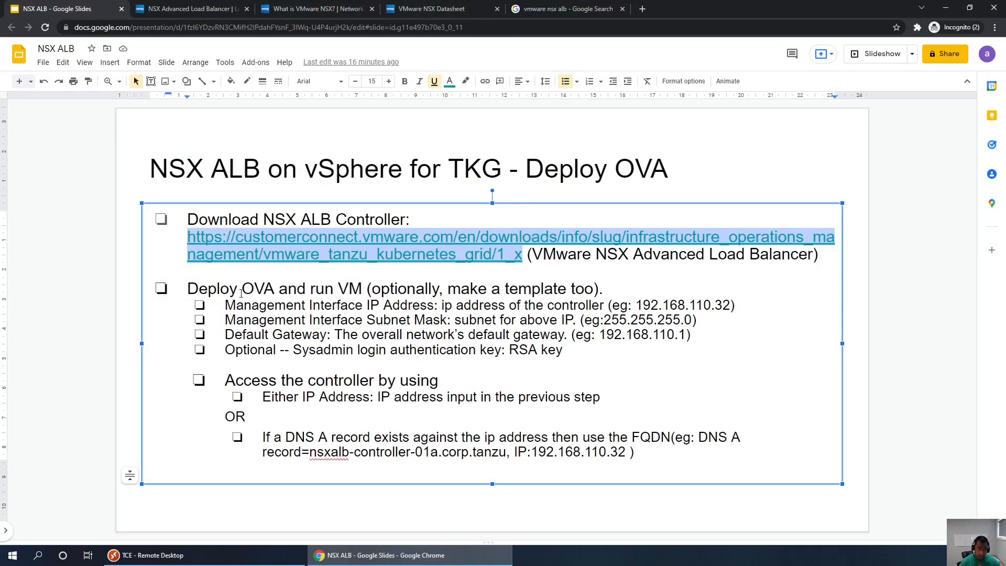
- Check the Deploy OVA slide's example controller IP 192.168.110.32, then advance to My Topology
{"action": "left_click_drag", "start_coordinate": [188, 289], "coordinate": [363, 290]}
{"action": "left_click", "coordinate": [316, 307]}
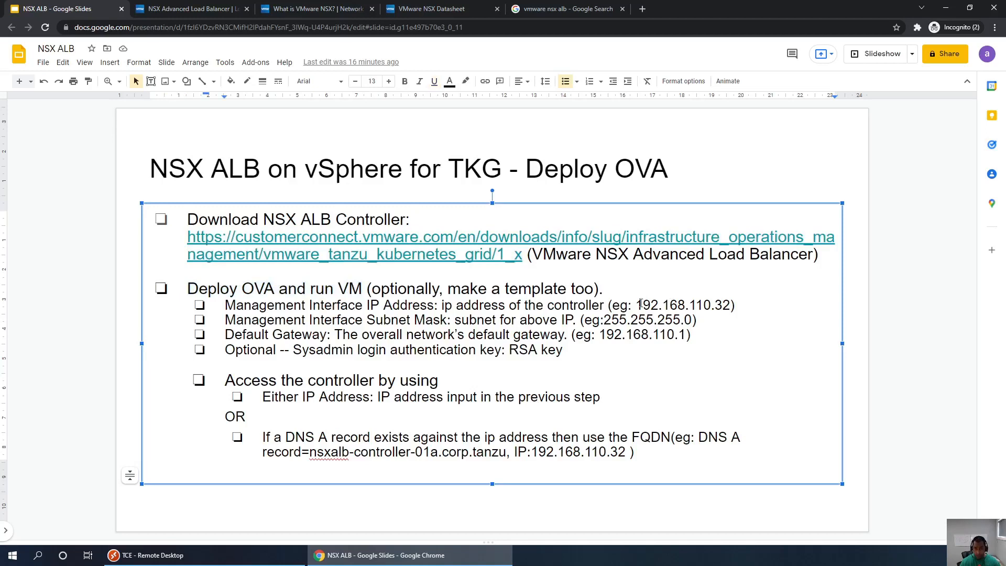
{"action": "left_click_drag", "start_coordinate": [639, 304], "coordinate": [732, 305]}
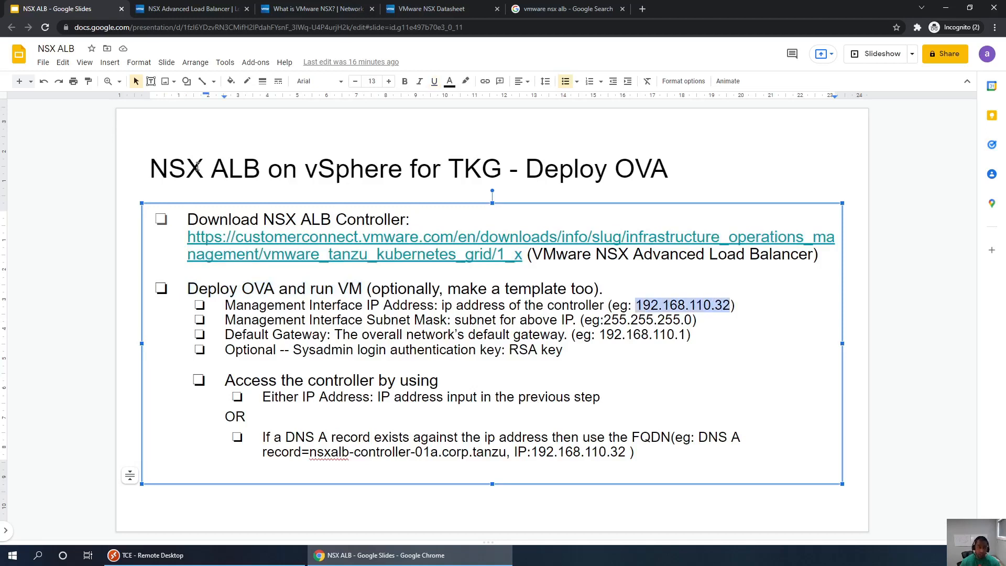
{"action": "left_click", "coordinate": [35, 202]}
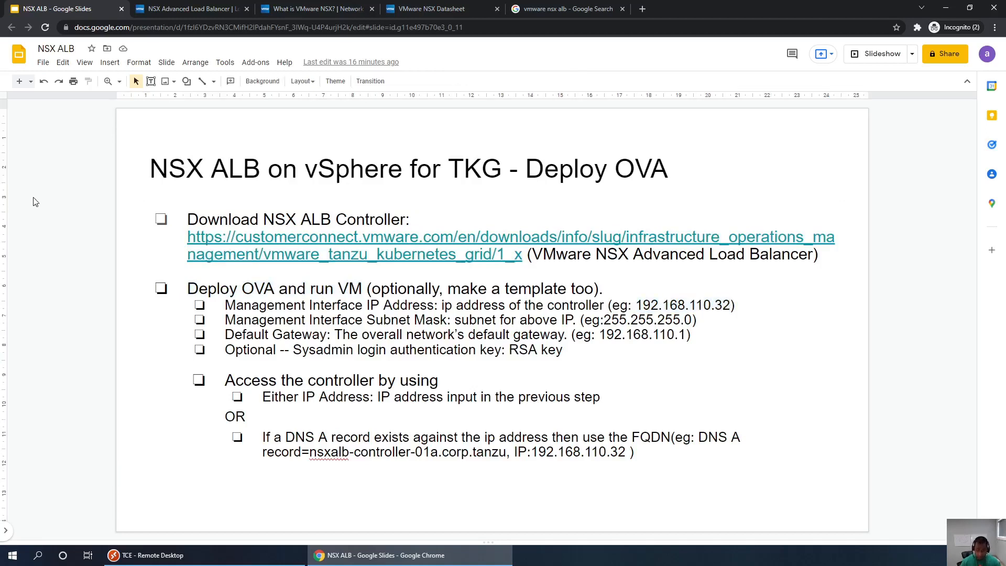
{"action": "key", "text": "Page_Down"}
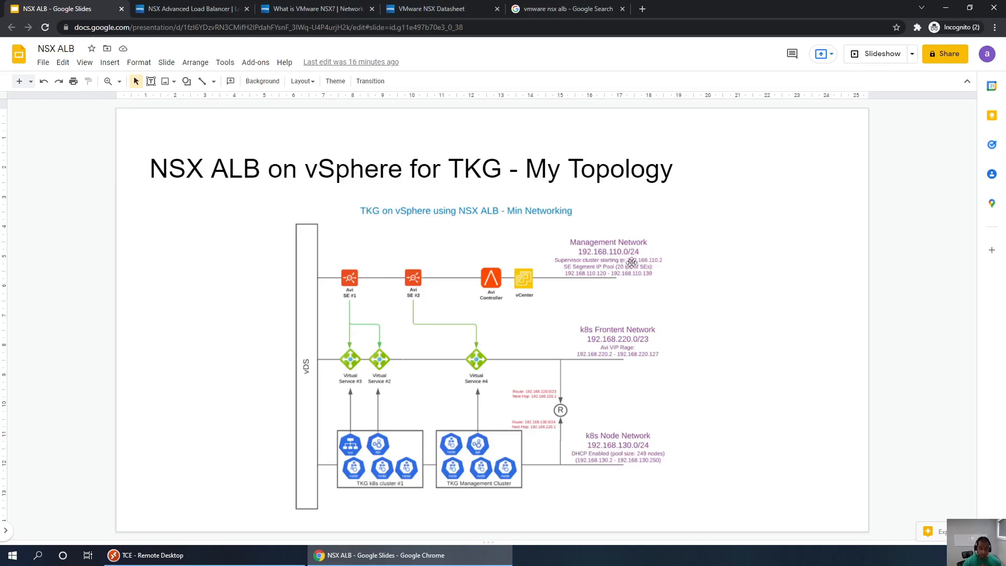
- Set management IP 192.168.110.32, subnet mask 255.255.255.0 and default gateway 192.168.110.1
{"action": "left_click", "coordinate": [157, 555]}
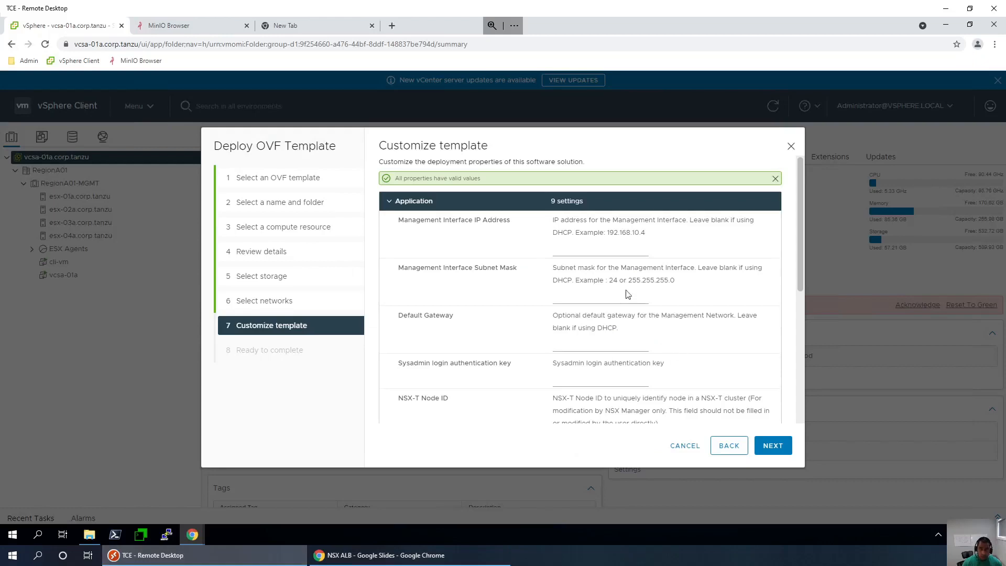
{"action": "left_click", "coordinate": [606, 254]}
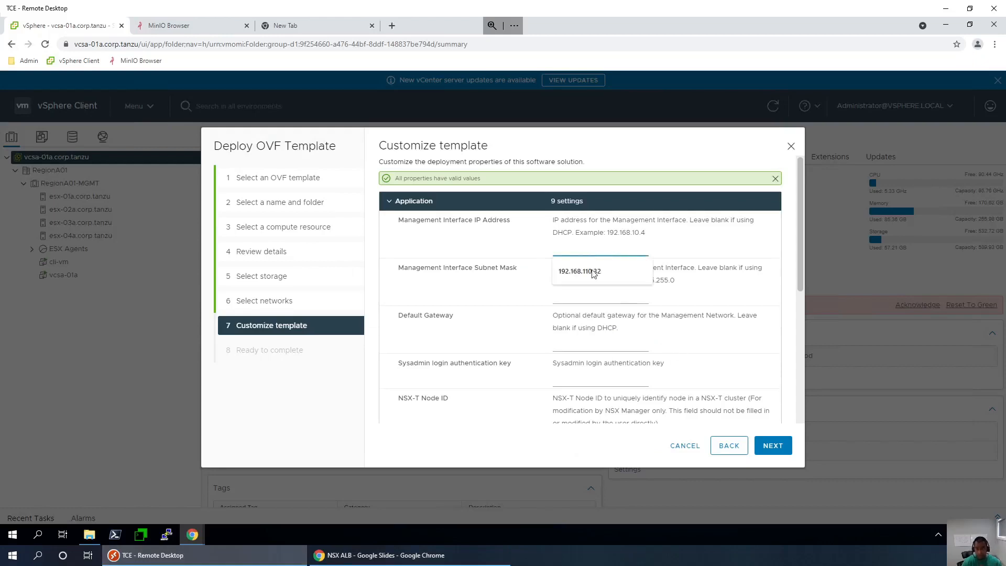
{"action": "left_click", "coordinate": [594, 273]}
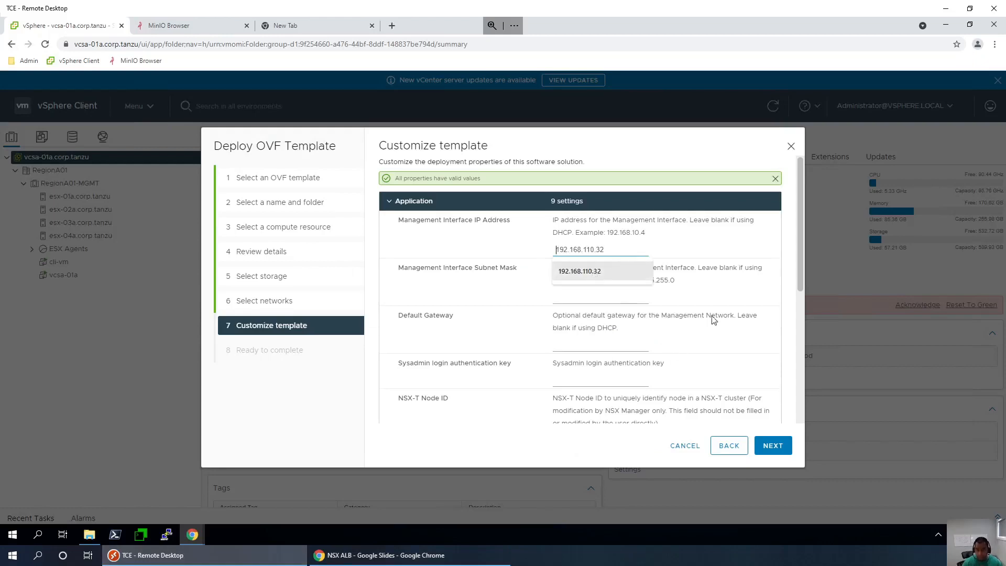
{"action": "left_click", "coordinate": [584, 296]}
{"action": "left_click", "coordinate": [574, 316]}
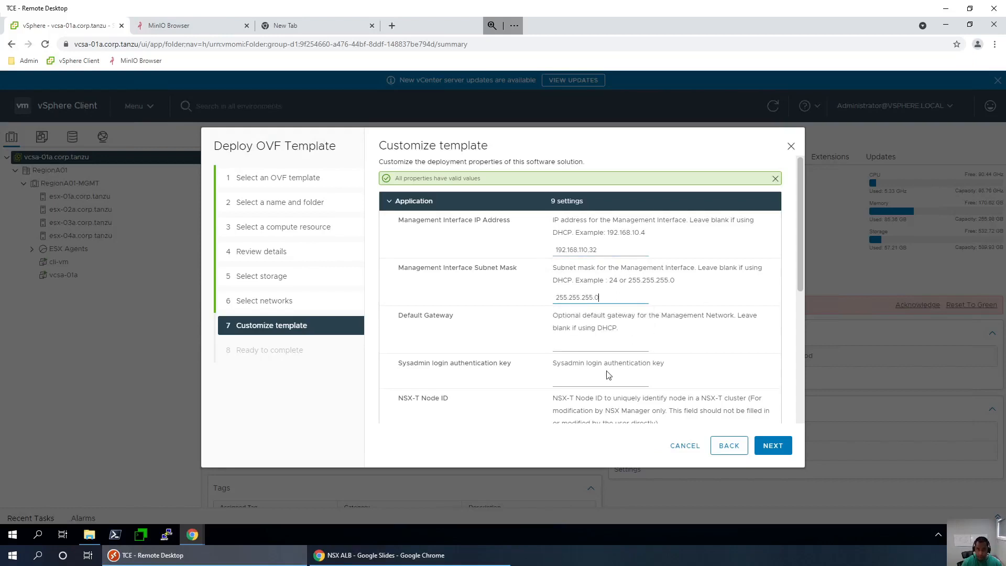
{"action": "left_click", "coordinate": [576, 345]}
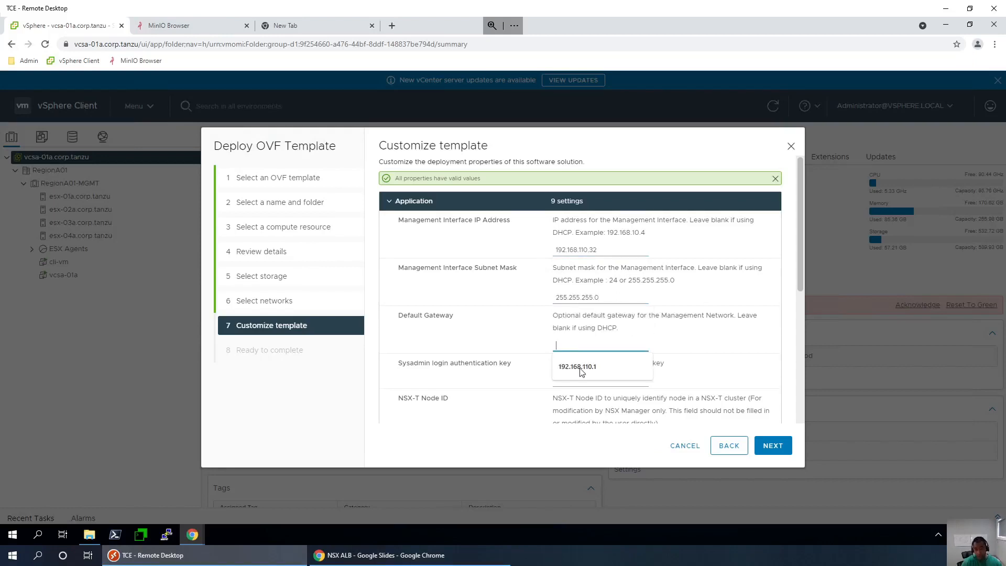
{"action": "left_click", "coordinate": [575, 365]}
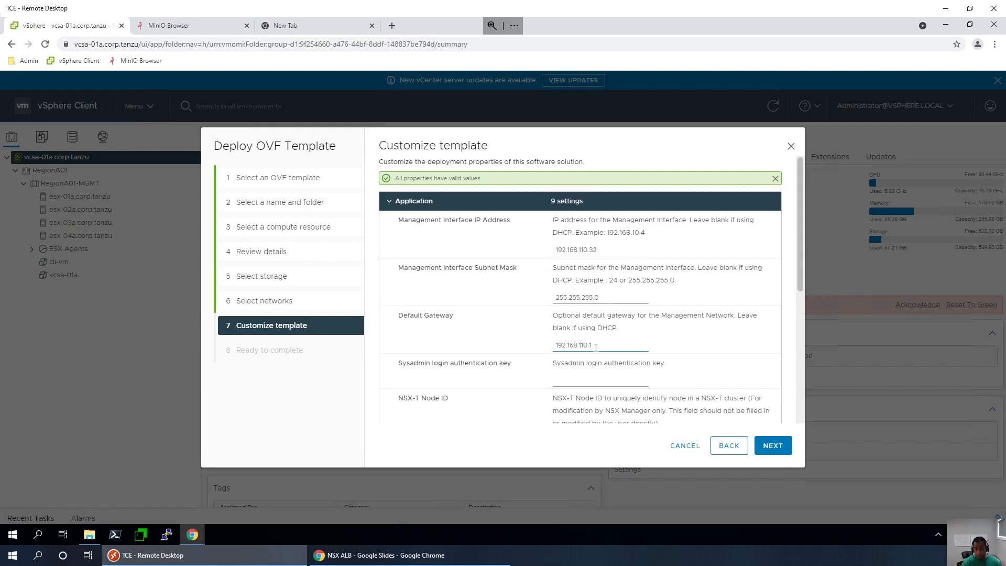
- Fill in the sysadmin login SSH public key from the autofill suggestion
{"action": "left_click", "coordinate": [577, 382]}
{"action": "left_click", "coordinate": [587, 401]}
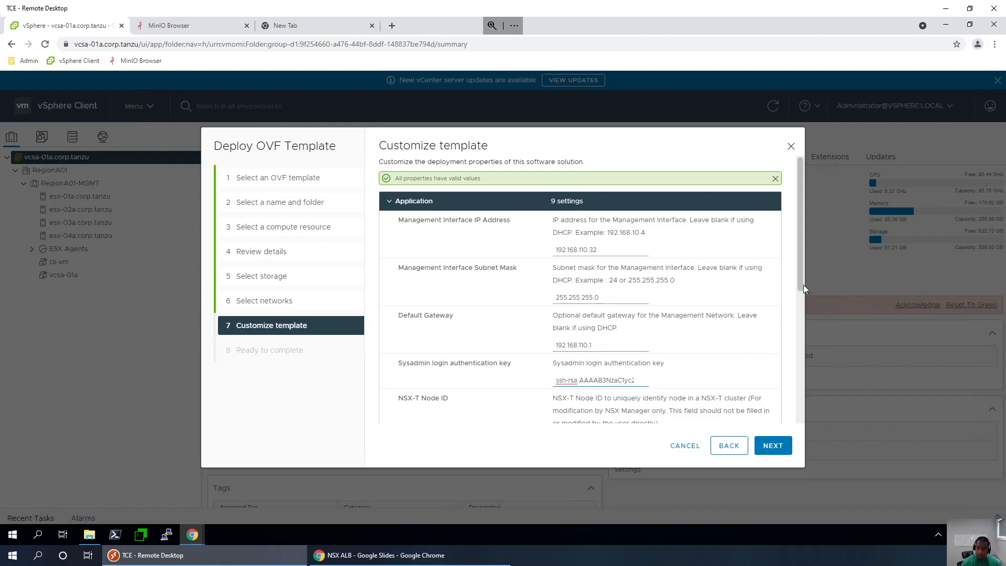
{"action": "mouse_move", "coordinate": [800, 281]}
{"action": "left_mouse_down"}
{"action": "mouse_move", "coordinate": [798, 426]}
{"action": "mouse_move", "coordinate": [790, 280]}
{"action": "mouse_move", "coordinate": [792, 290]}
{"action": "left_mouse_up"}
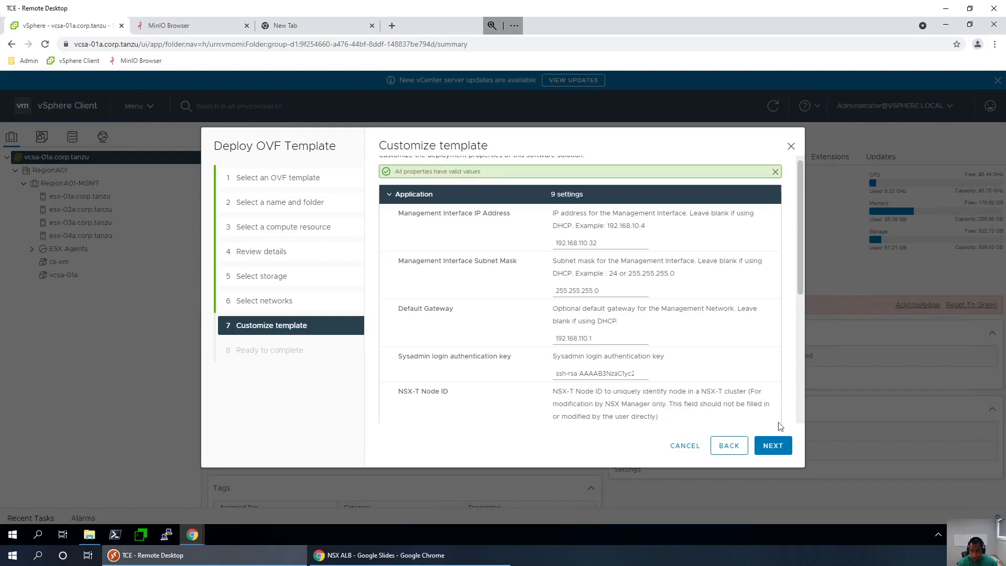
- Review the Ready to complete settings, finish deployment, and view nsxalb-controller-01a's summary
{"action": "left_click", "coordinate": [773, 446]}
{"action": "scroll", "coordinate": [615, 235], "scroll_direction": "down", "scroll_amount": 3}
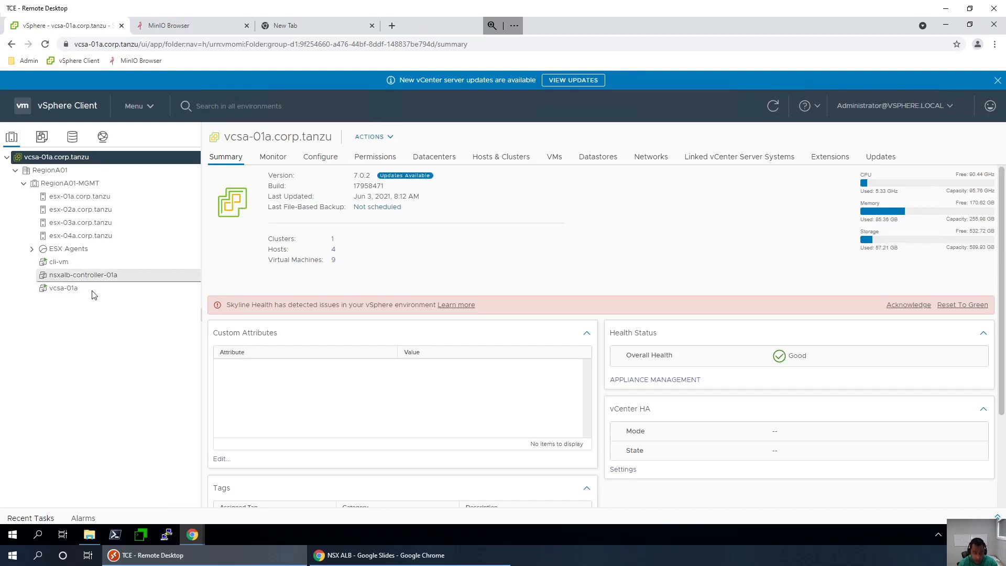
{"action": "left_click", "coordinate": [83, 275]}
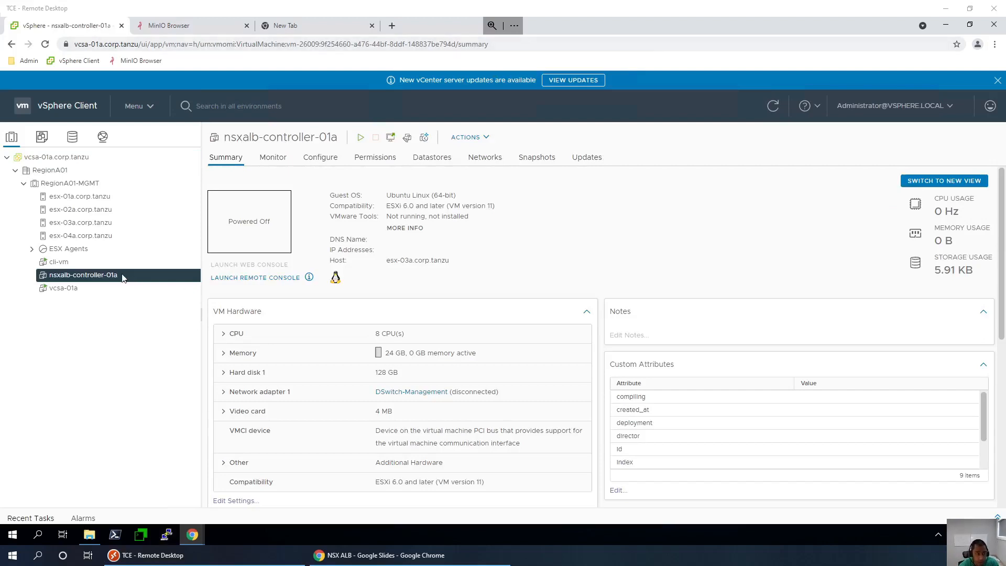
- Power on the nsxalb-controller-01a VM from its summary page
{"action": "left_click", "coordinate": [93, 262]}
{"action": "left_click", "coordinate": [92, 276]}
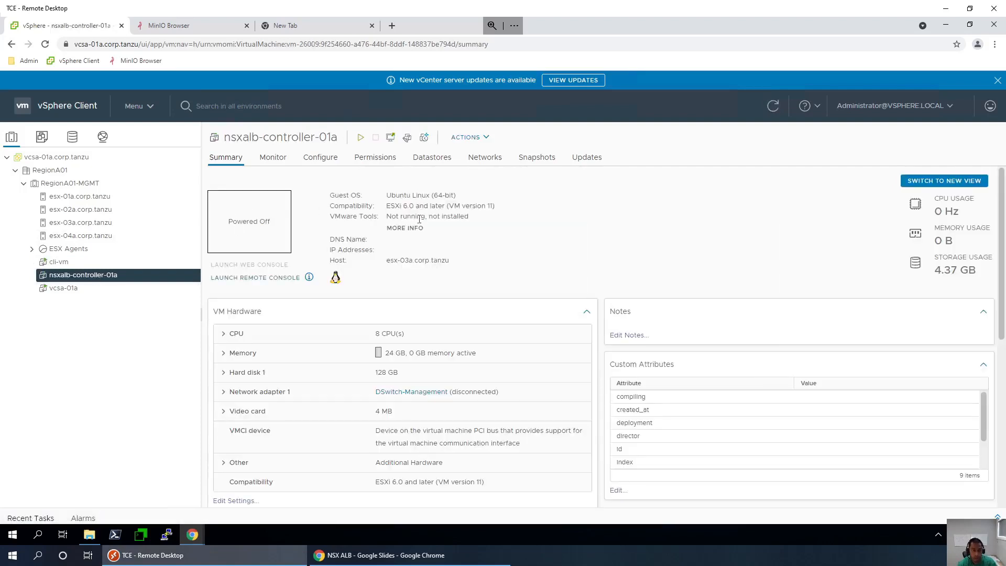
{"action": "left_click", "coordinate": [359, 138]}
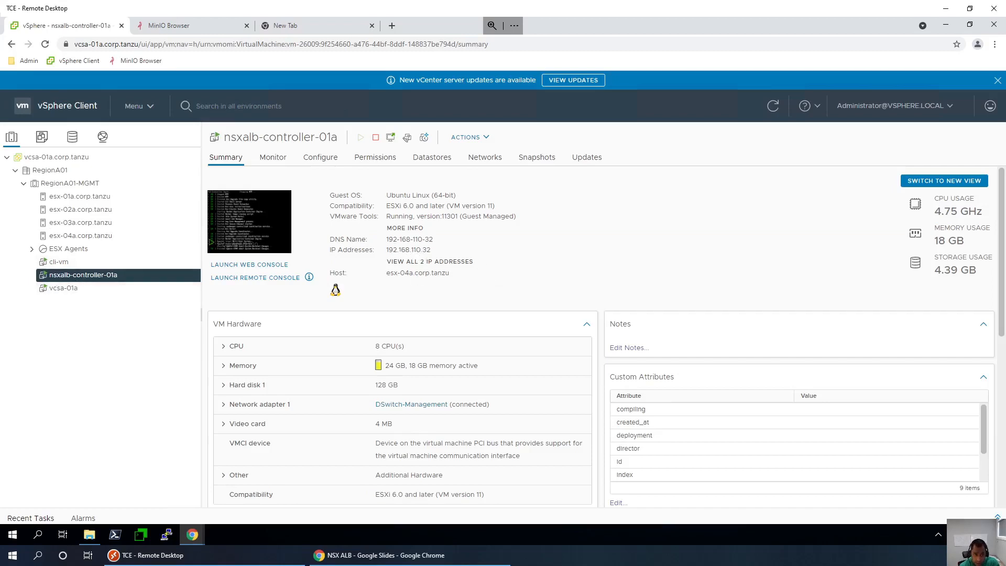
- Copy the controller IP 192.168.110.32 and switch to the NSX ALB Cloud Services window
{"action": "double_click", "coordinate": [426, 249]}
{"action": "right_click", "coordinate": [425, 249]}
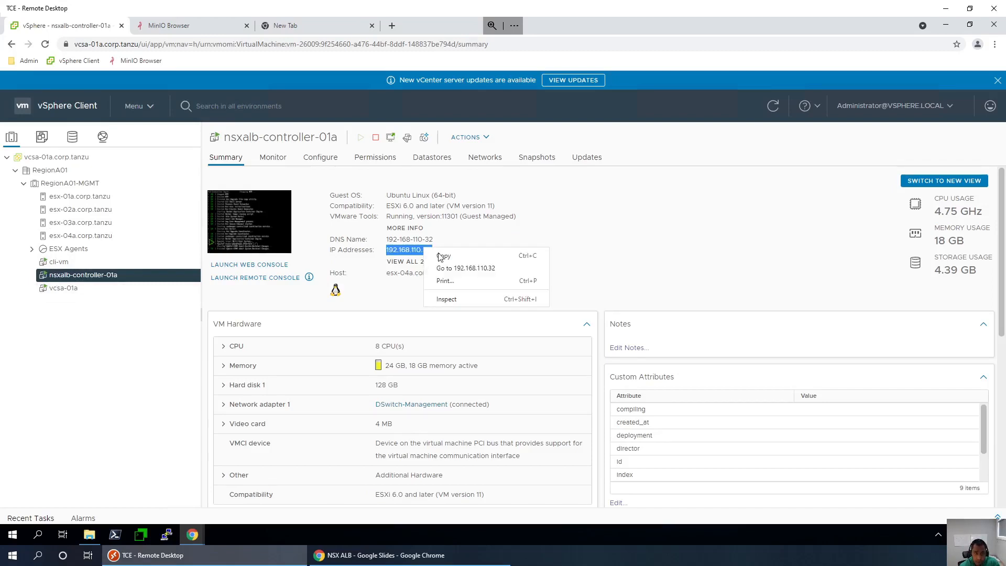
{"action": "left_click", "coordinate": [545, 256]}
{"action": "left_click", "coordinate": [557, 237]}
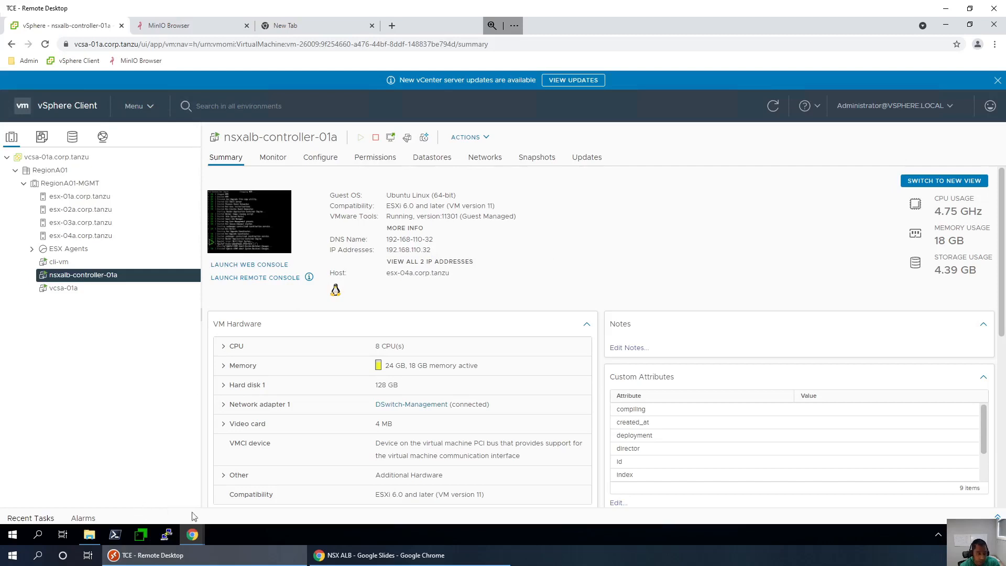
{"action": "mouse_move", "coordinate": [192, 533]}
{"action": "left_click", "coordinate": [246, 485]}
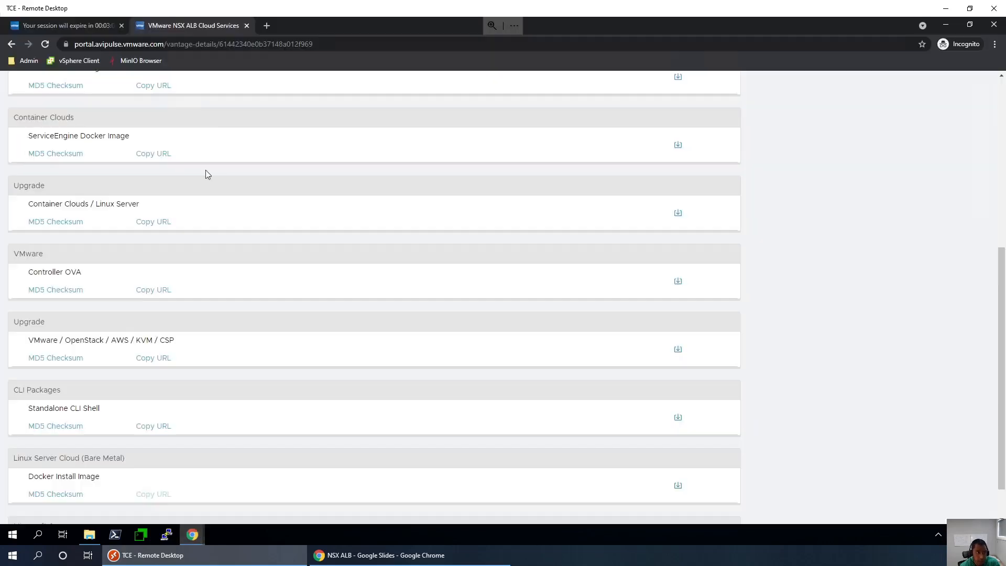
- Open 192.168.110.32 in a new tab and proceed past the untrusted-certificate warning
{"action": "left_click", "coordinate": [269, 26]}
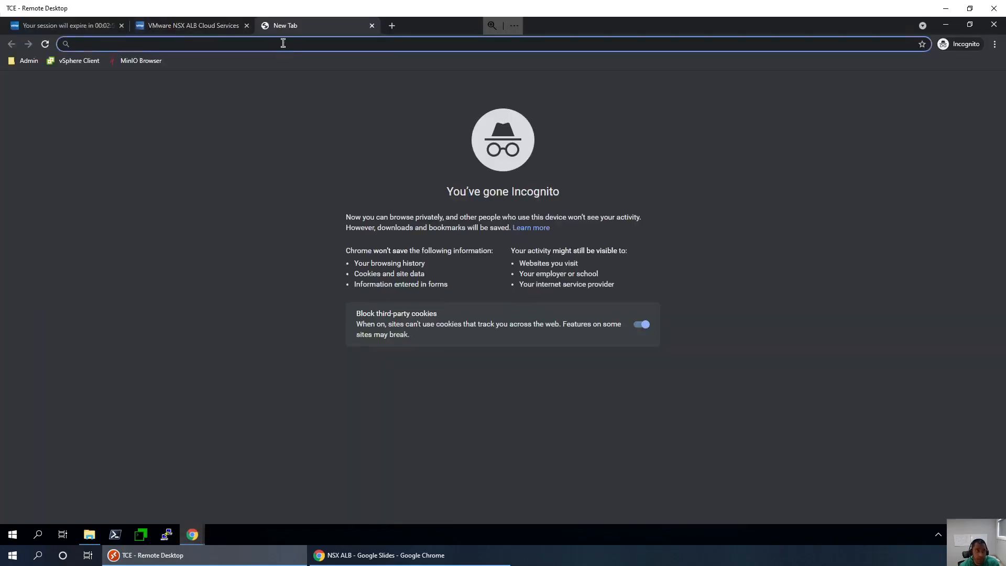
{"action": "right_click", "coordinate": [281, 42]}
{"action": "left_click", "coordinate": [340, 129]}
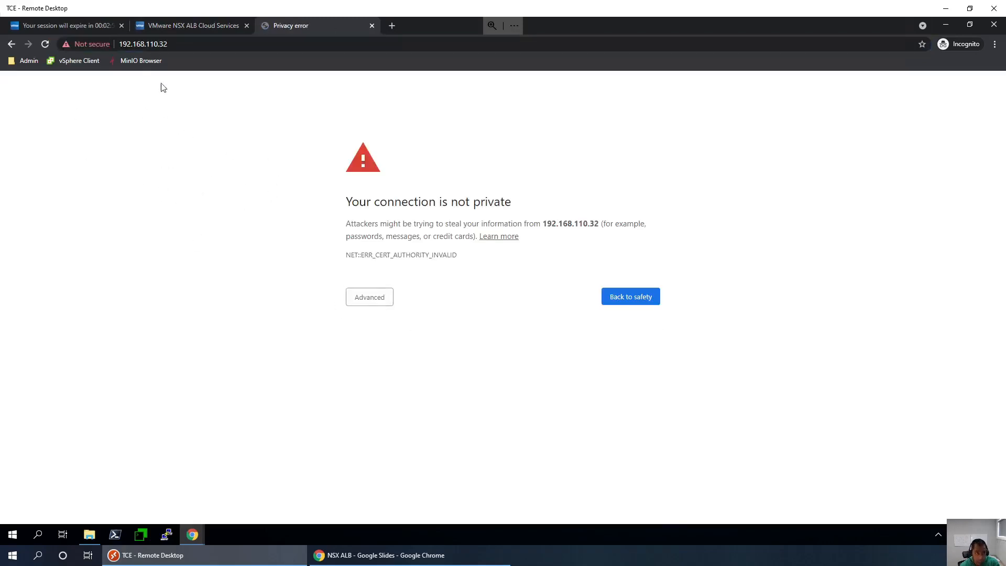
{"action": "left_click", "coordinate": [373, 296]}
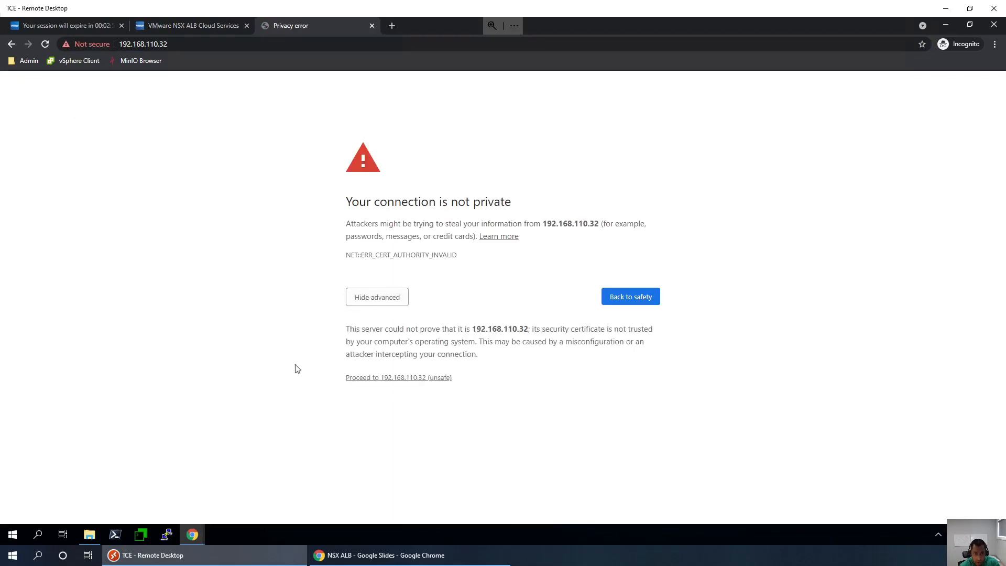
{"action": "left_click", "coordinate": [398, 378]}
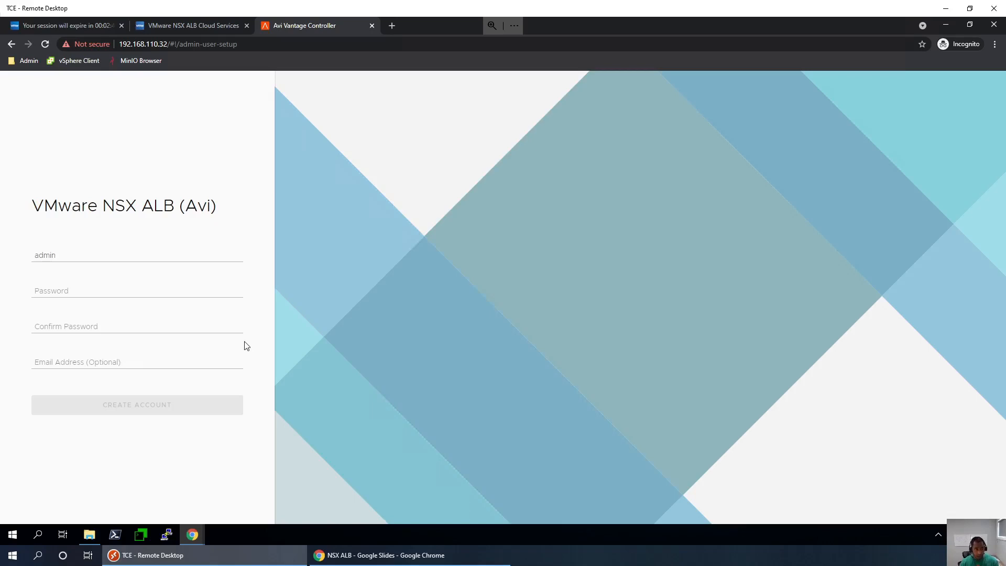
- Enter and confirm the admin password, then create the admin account
{"action": "left_click", "coordinate": [118, 295]}
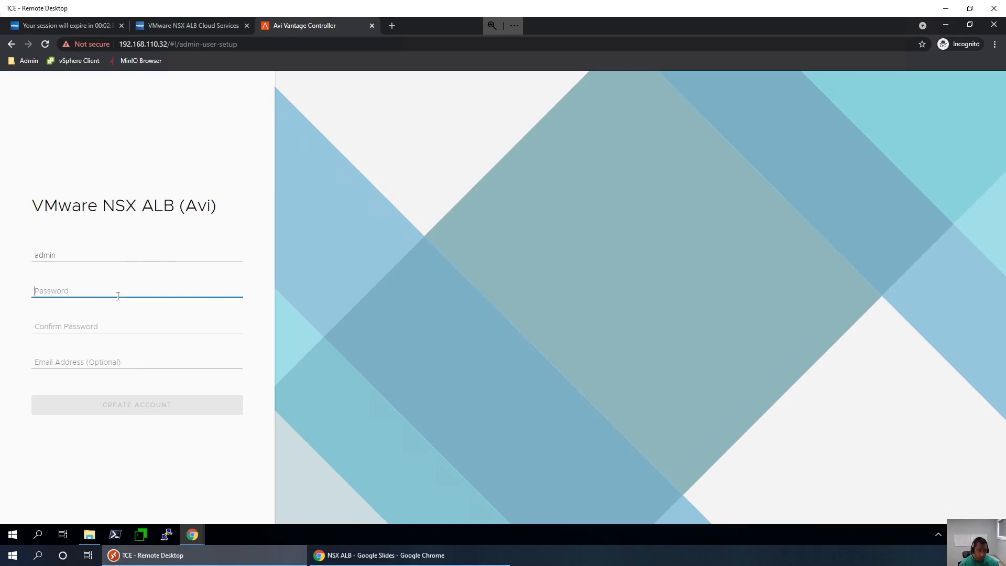
{"action": "type", "text": "••"}
{"action": "left_click", "coordinate": [105, 327]}
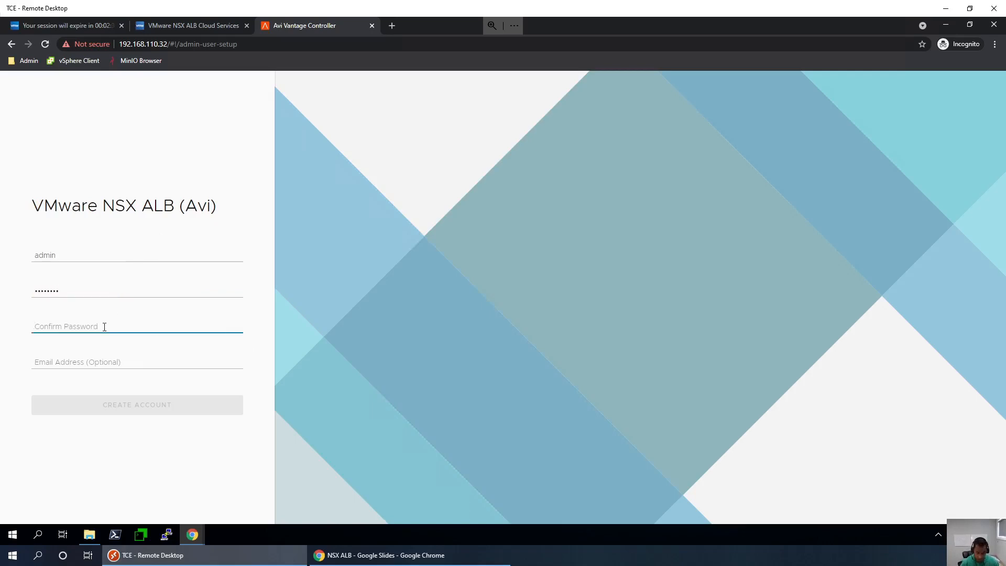
{"action": "type", "text": "••••••••"}
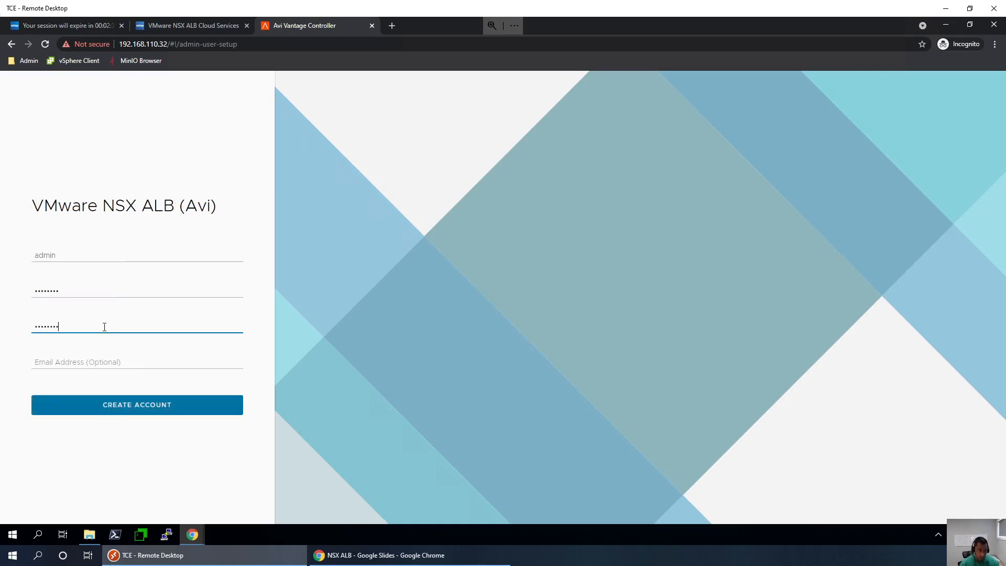
{"action": "left_click", "coordinate": [110, 407]}
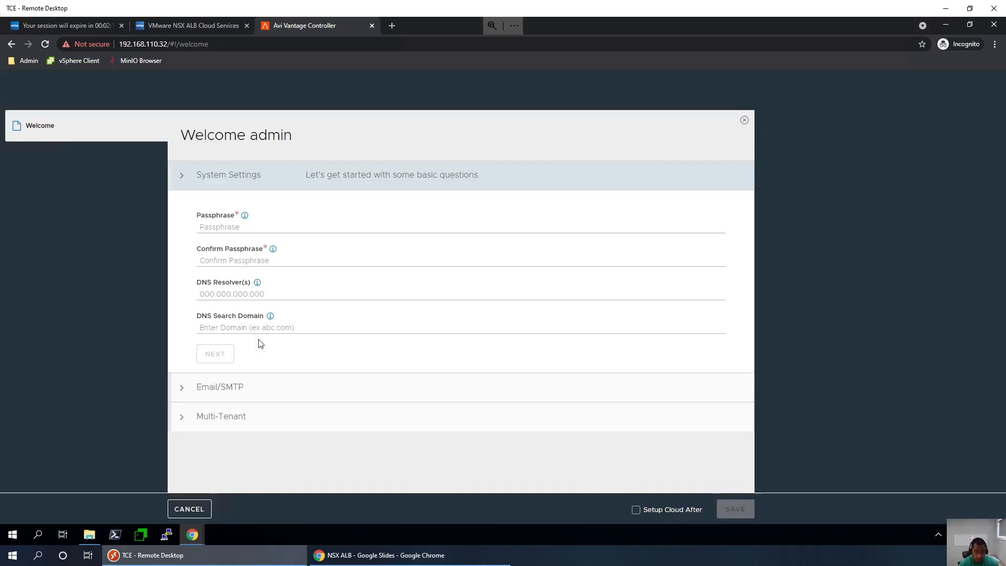
- Enter the system passphrase in both Passphrase and Confirm Passphrase fields
{"action": "left_click", "coordinate": [224, 227]}
{"action": "type", "text": "******"}
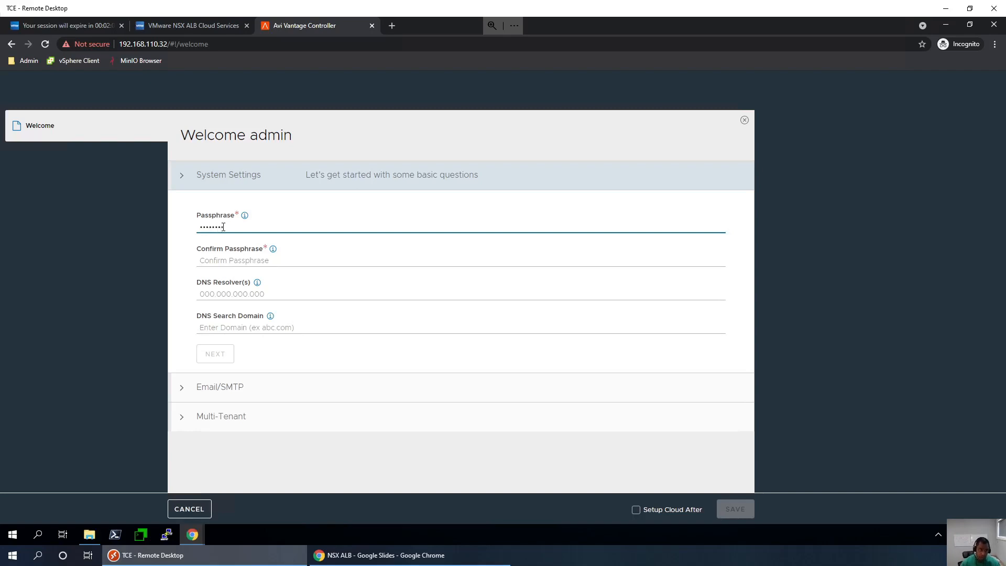
{"action": "left_click", "coordinate": [241, 263]}
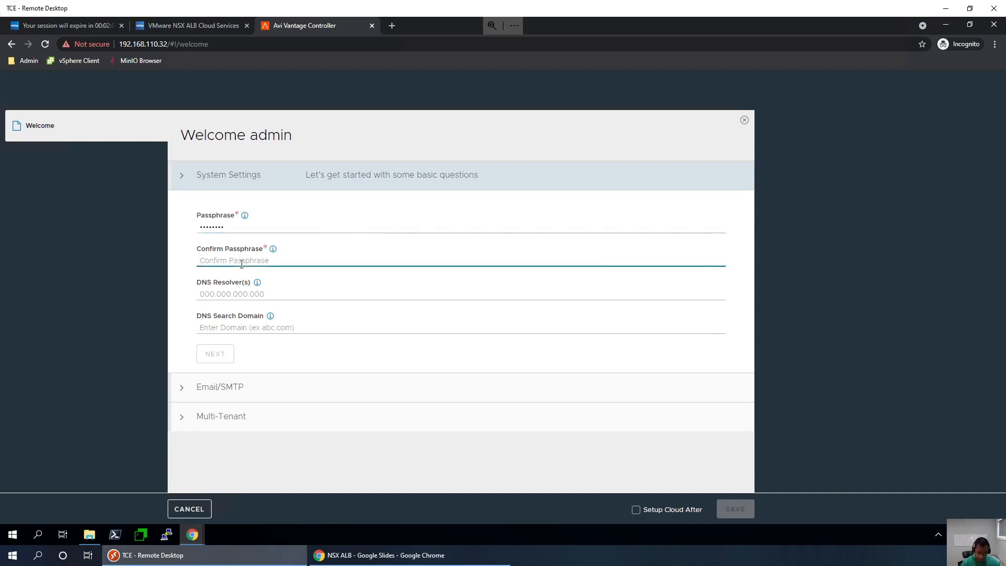
{"action": "type", "text": "********"}
{"action": "left_click", "coordinate": [239, 294]}
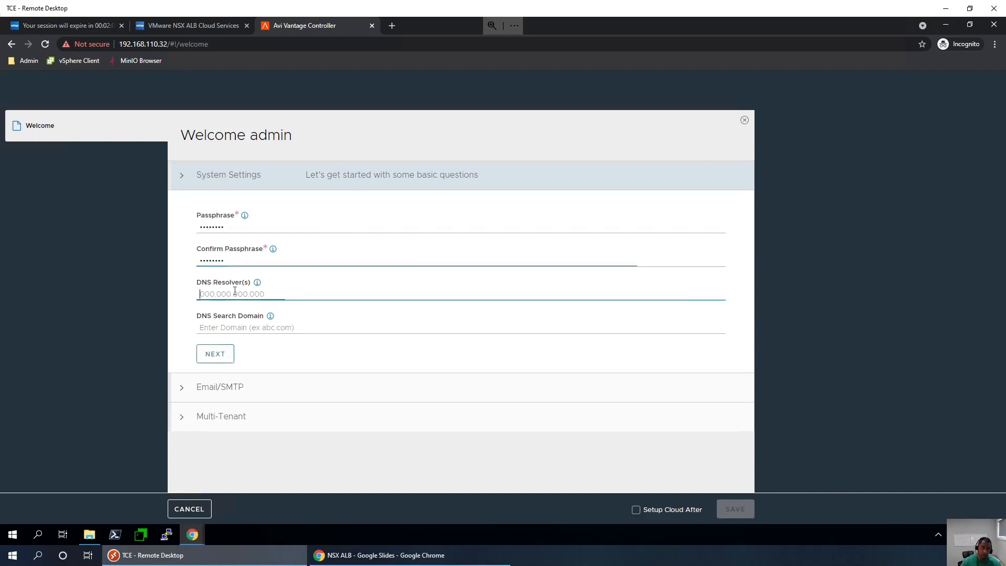
{"action": "mouse_move", "coordinate": [257, 286]}
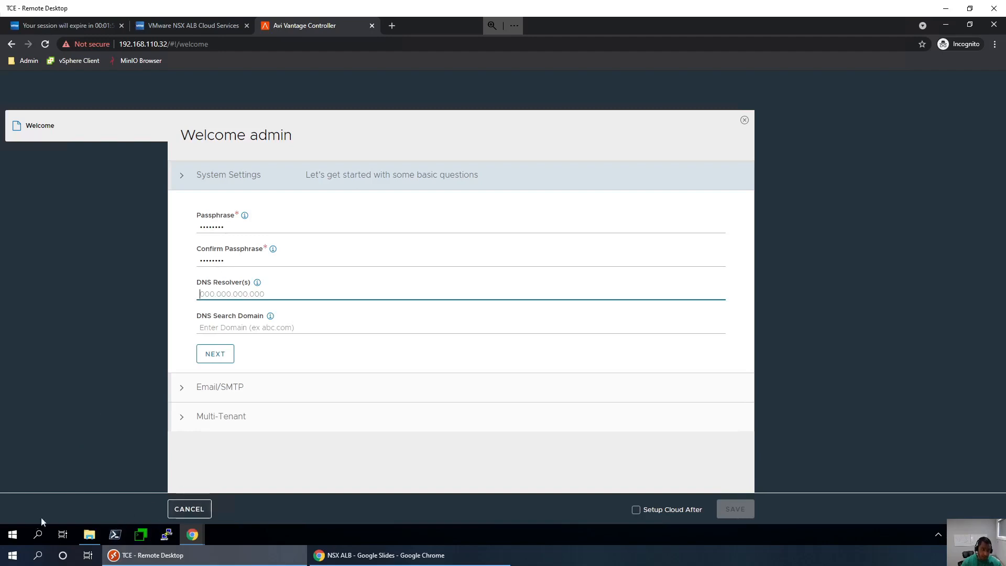
- In DNS Manager's corp.tanzu forward zone, find the controlcenter host record at 192.168.110.10
{"action": "left_click", "coordinate": [14, 535]}
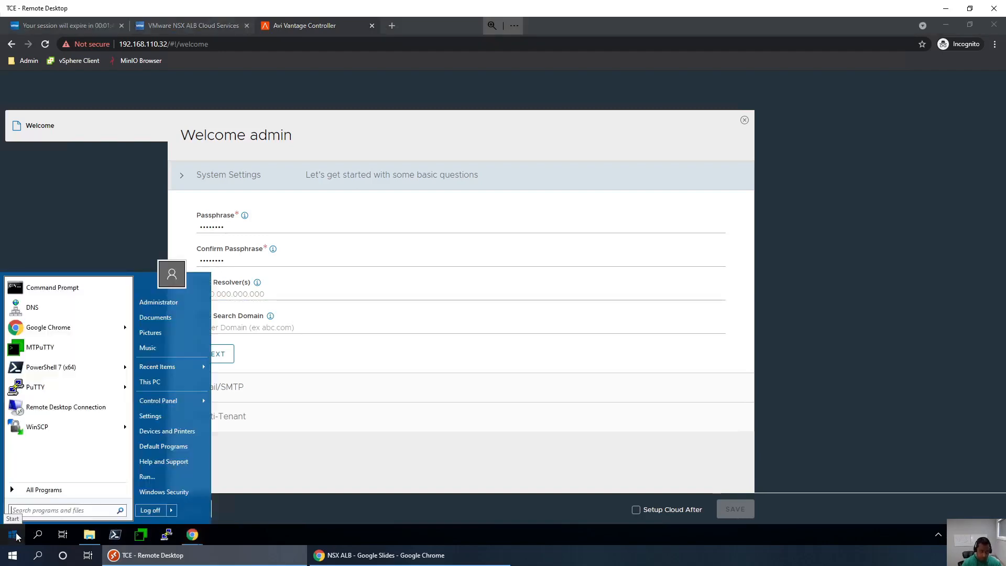
{"action": "type", "text": "dns"}
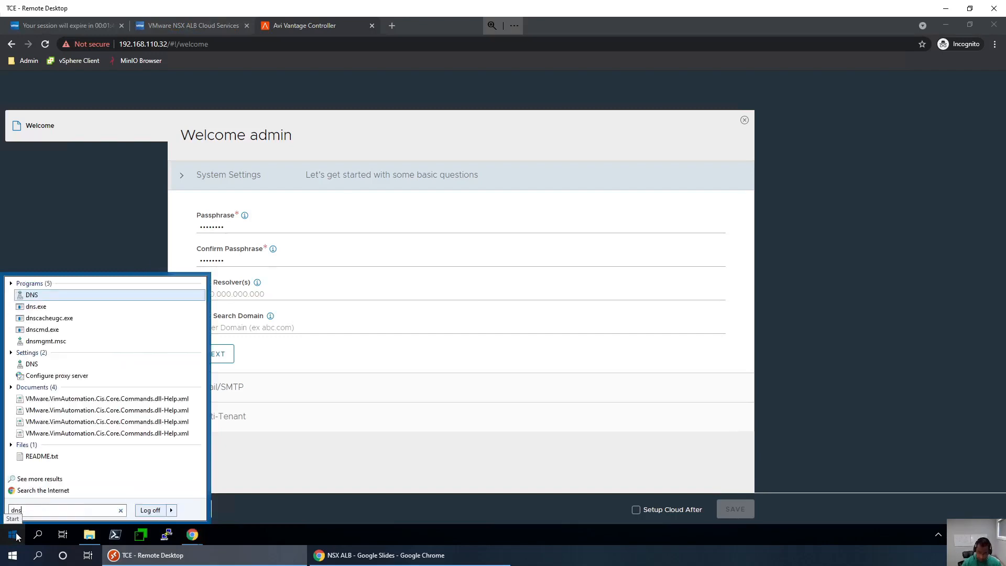
{"action": "left_click", "coordinate": [14, 535]}
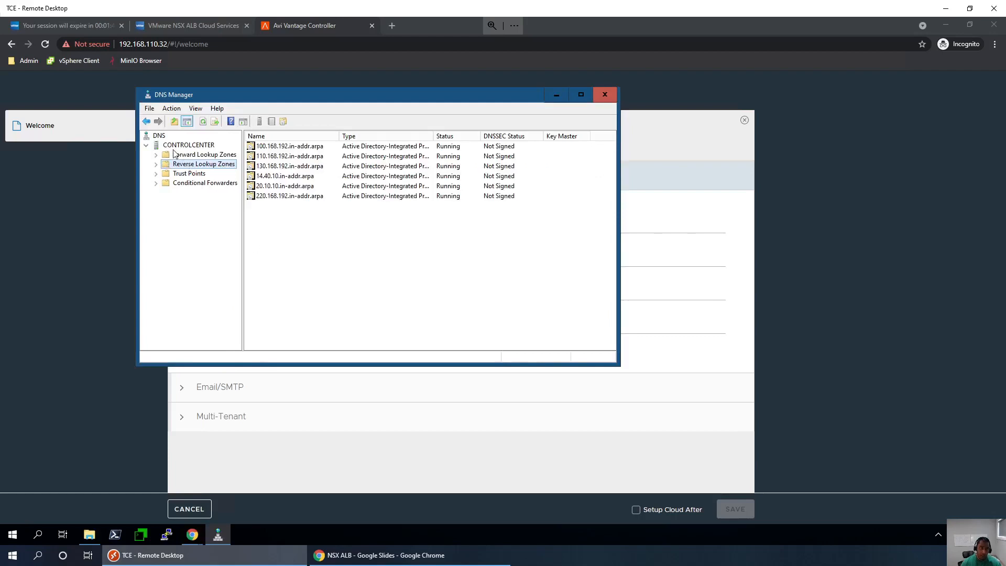
{"action": "left_click", "coordinate": [158, 156]}
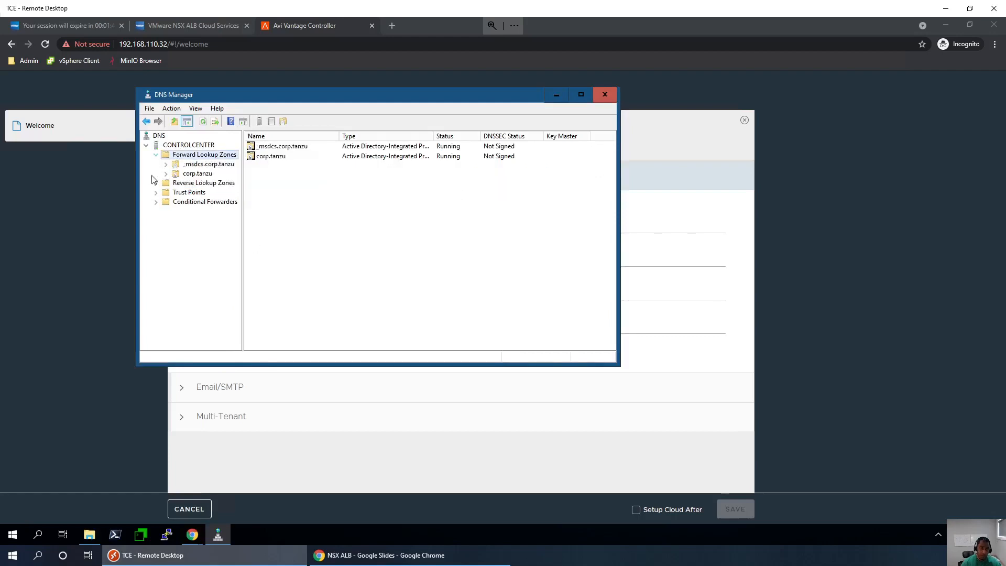
{"action": "left_click", "coordinate": [195, 174]}
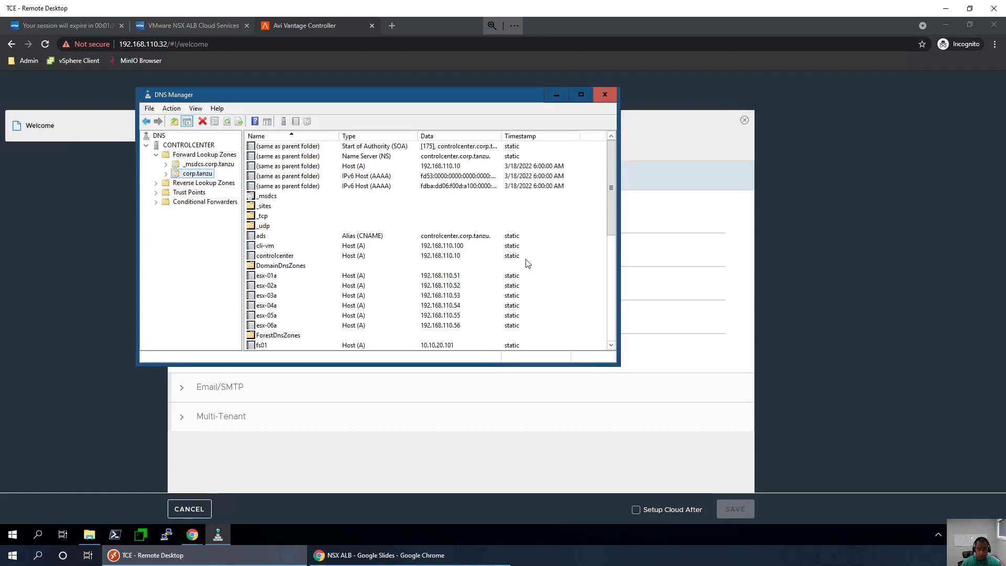
{"action": "left_click", "coordinate": [434, 256]}
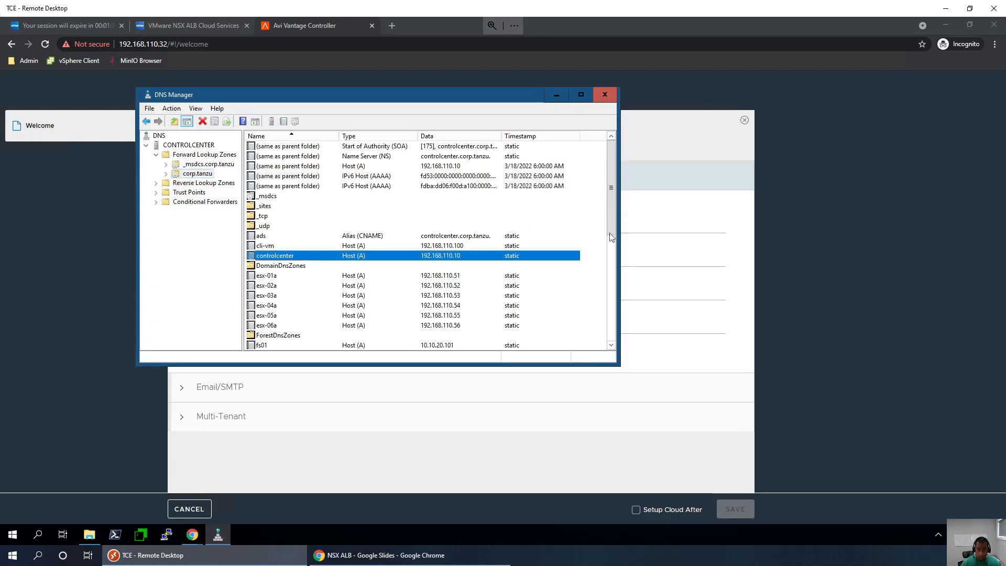
{"action": "left_click", "coordinate": [556, 95]}
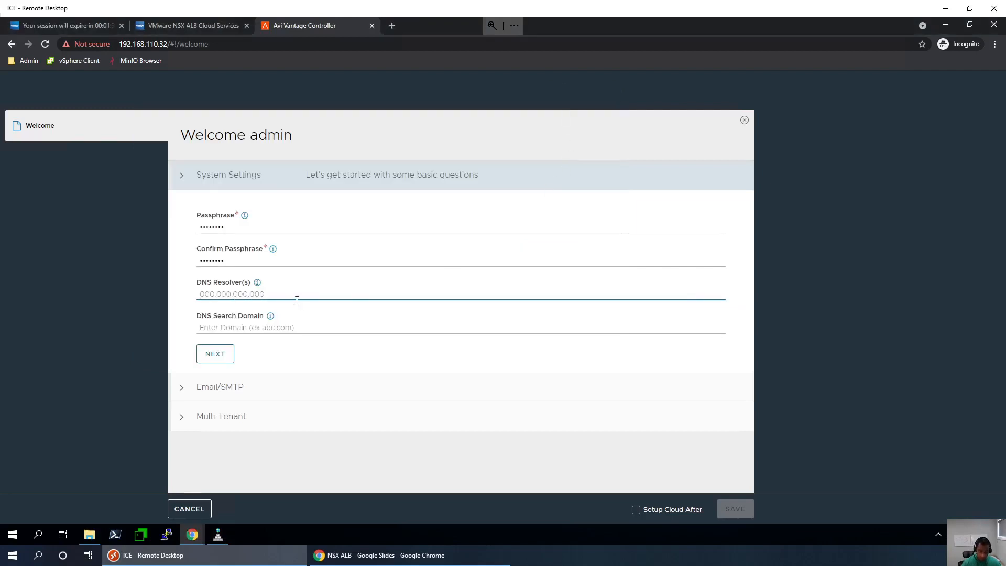
- Enter DNS resolver 192.168.110.10 and search domain corp.tanzu, rechecking the address in DNS Manager
{"action": "type", "text": "191"}
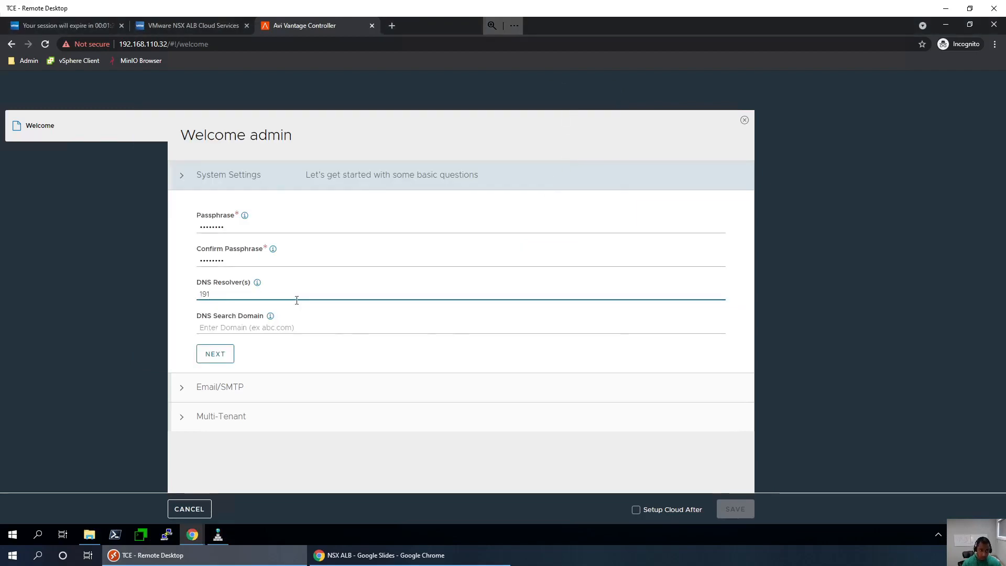
{"action": "type", "text": ".16"}
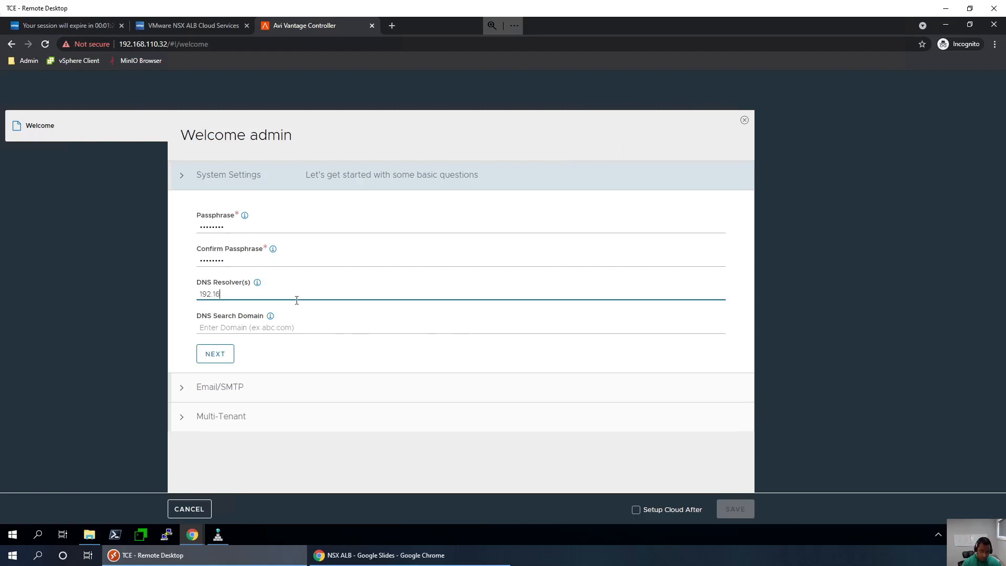
{"action": "type", "text": "8.110.10"}
{"action": "left_click", "coordinate": [245, 331]}
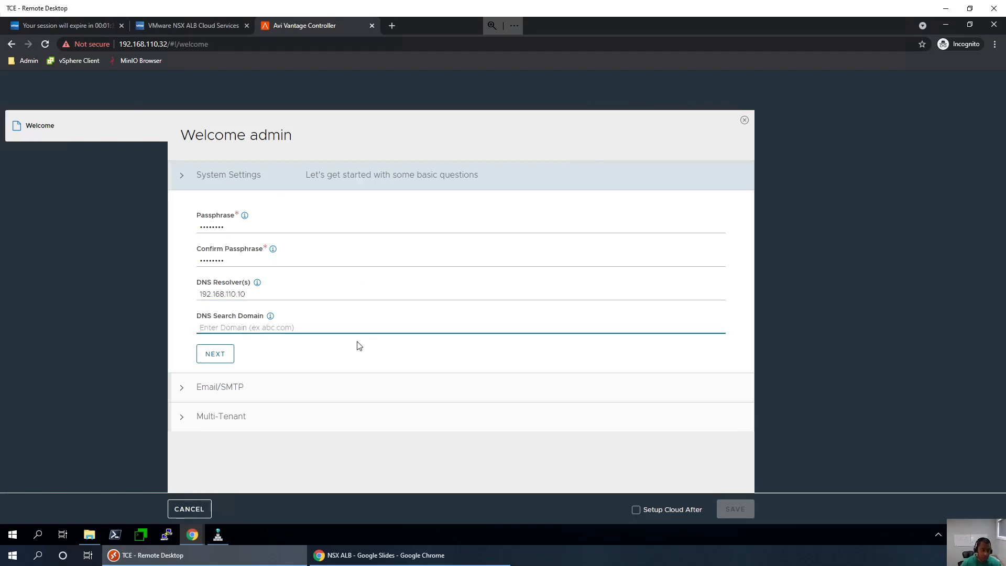
{"action": "left_click", "coordinate": [193, 534]}
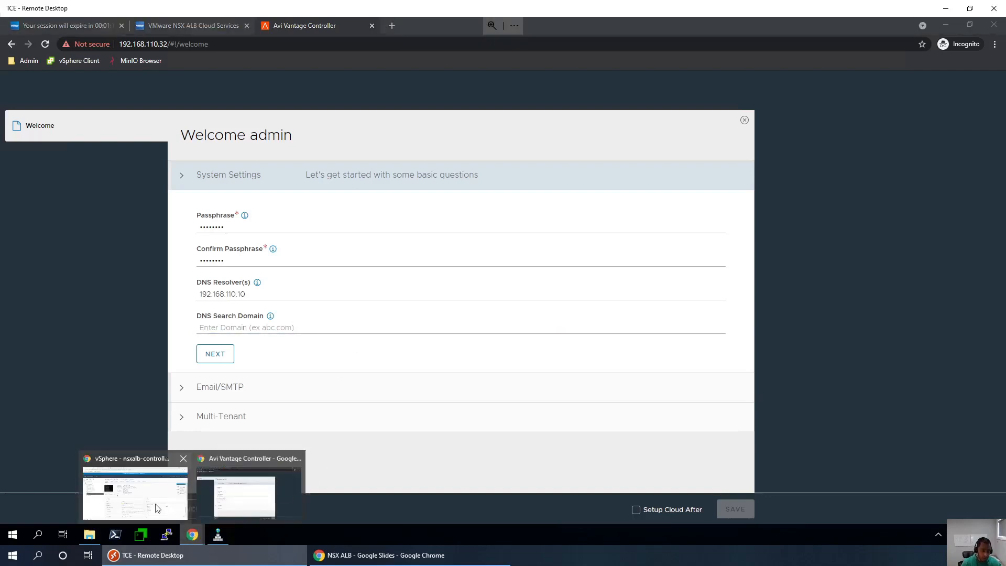
{"action": "left_click", "coordinate": [155, 507]}
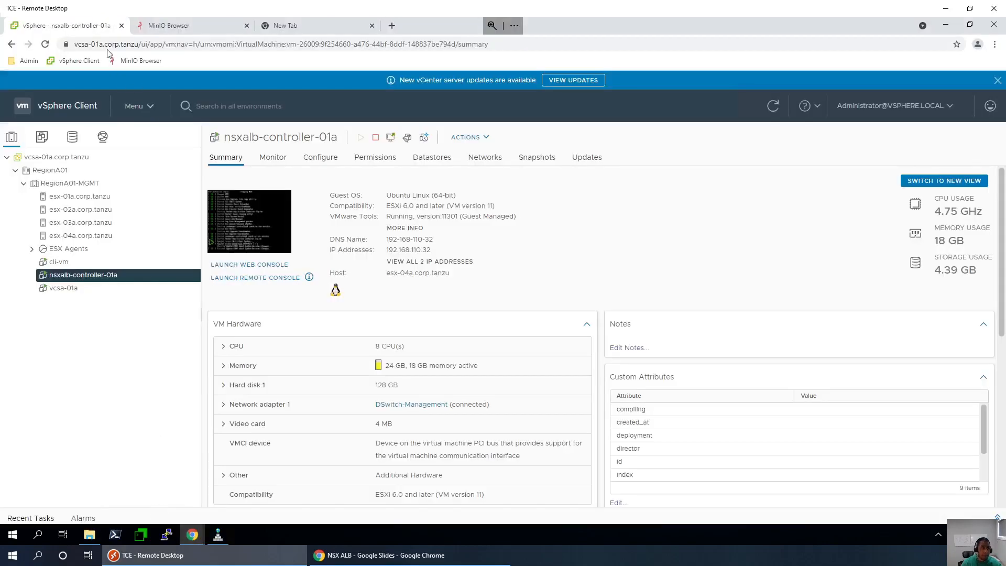
{"action": "left_click", "coordinate": [218, 535]}
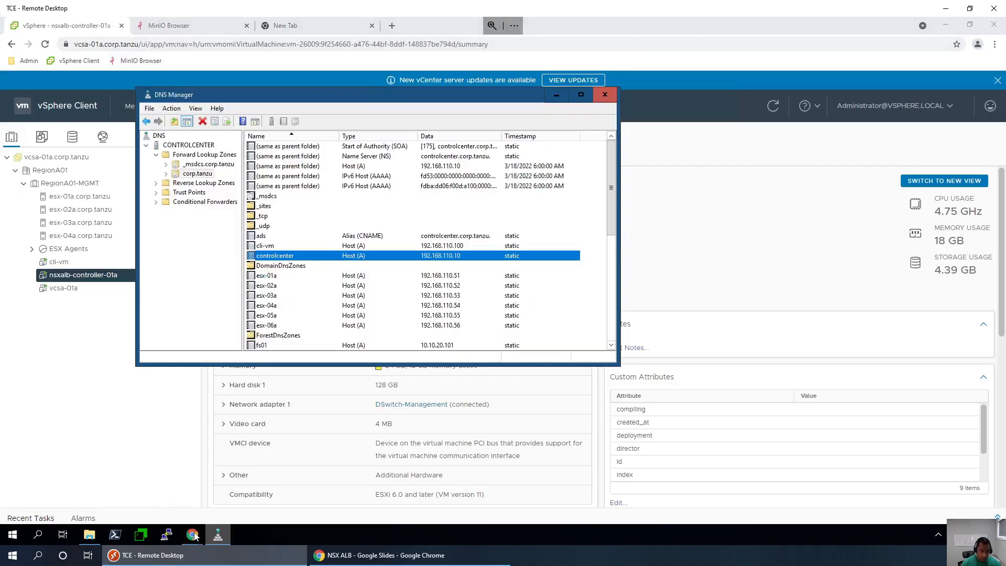
{"action": "left_click", "coordinate": [193, 534]}
{"action": "left_click", "coordinate": [224, 461]}
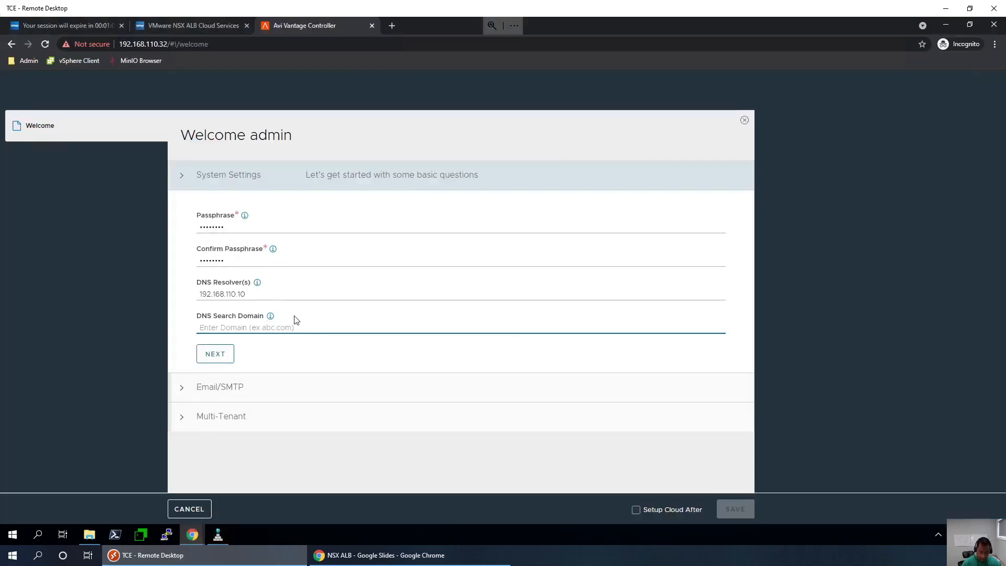
{"action": "type", "text": "corp"}
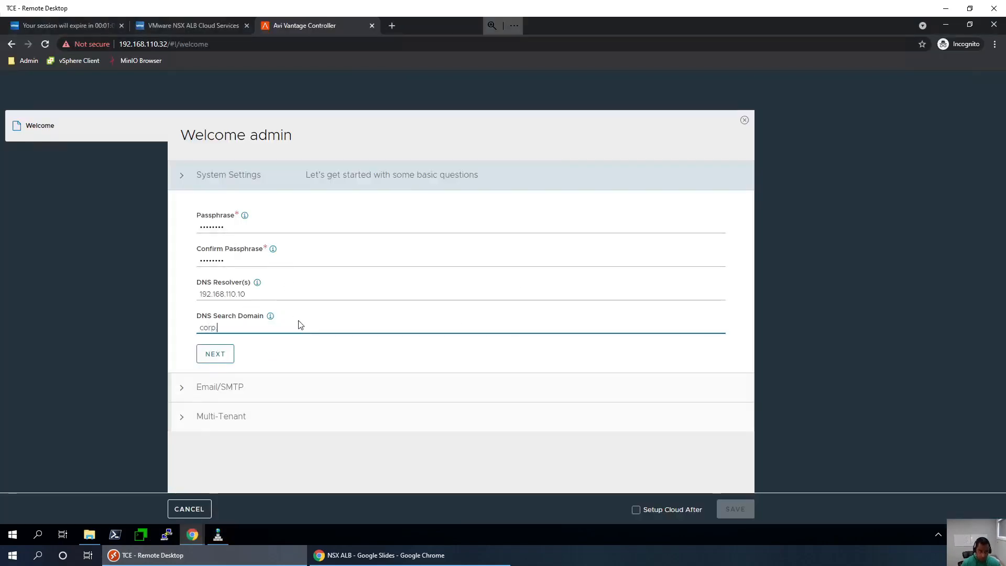
{"action": "type", "text": ".tanzu"}
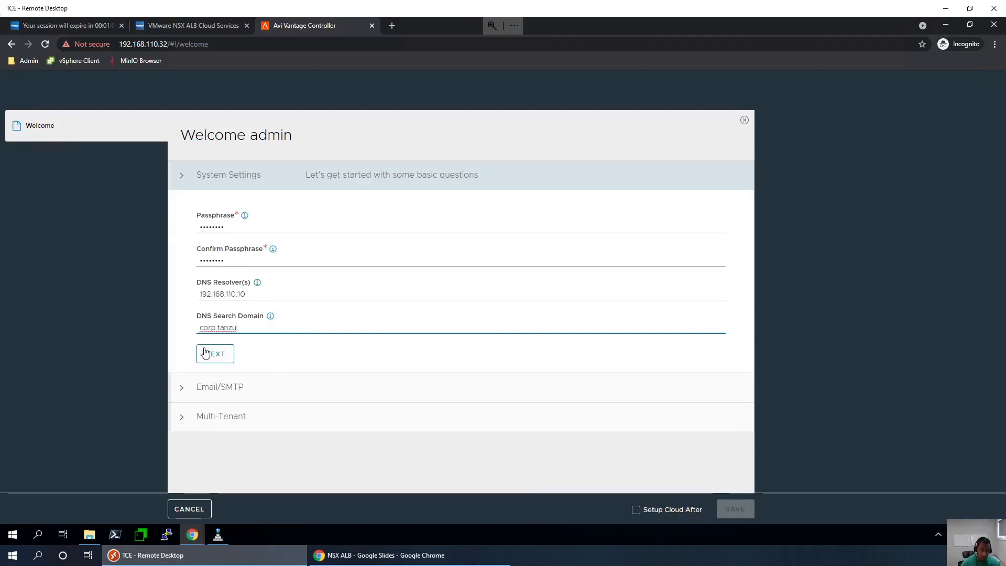
- Choose no email server, keep the multi-tenant defaults, and save the initial setup
{"action": "left_click", "coordinate": [206, 352]}
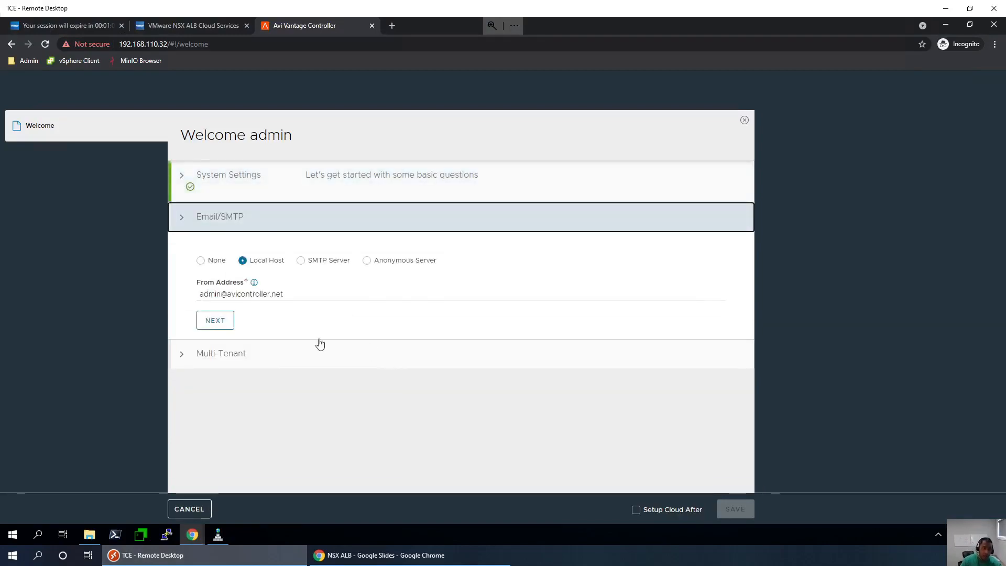
{"action": "left_click", "coordinate": [200, 260]}
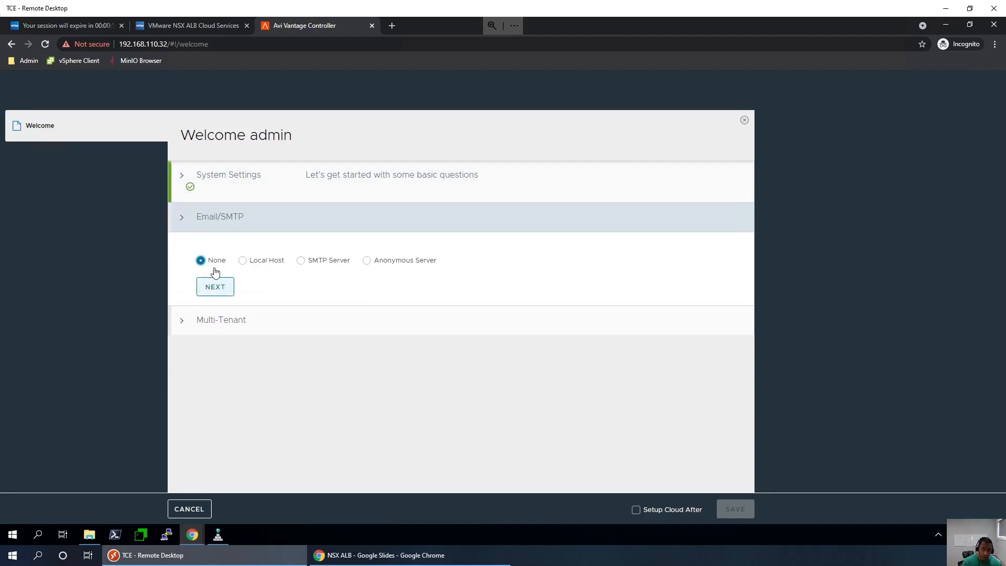
{"action": "left_click", "coordinate": [215, 286]}
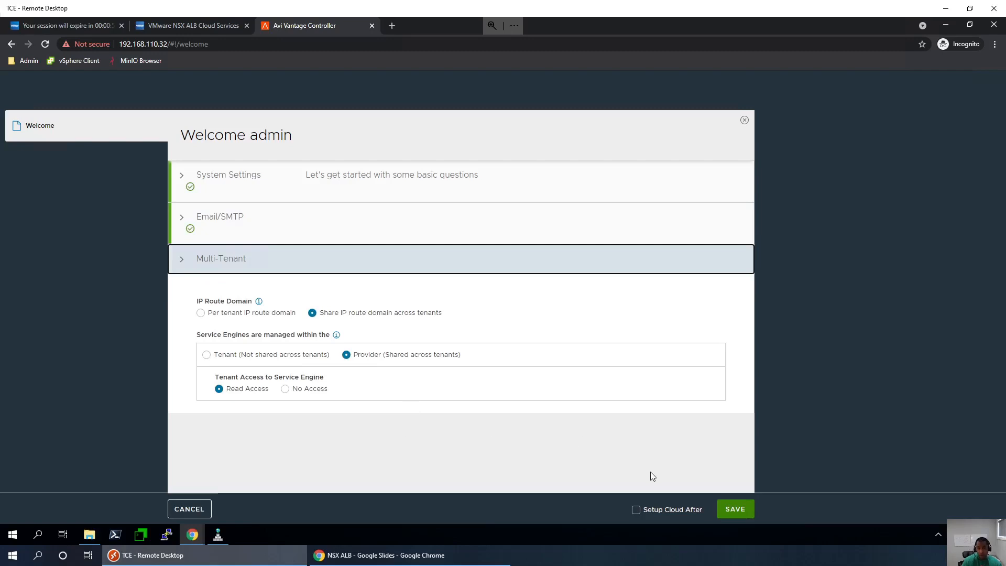
{"action": "left_click", "coordinate": [733, 510]}
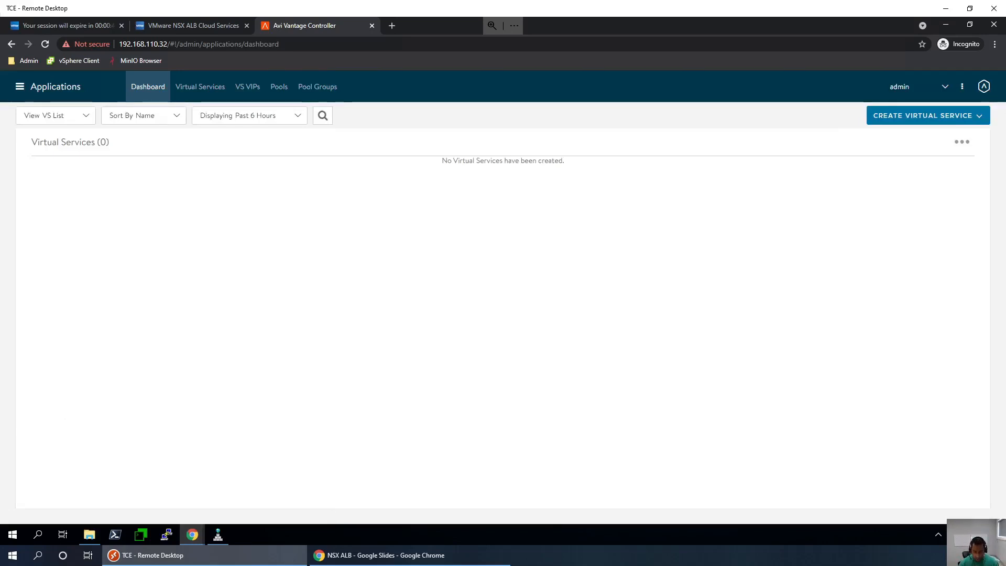
{"action": "key", "text": "alt+Tab"}
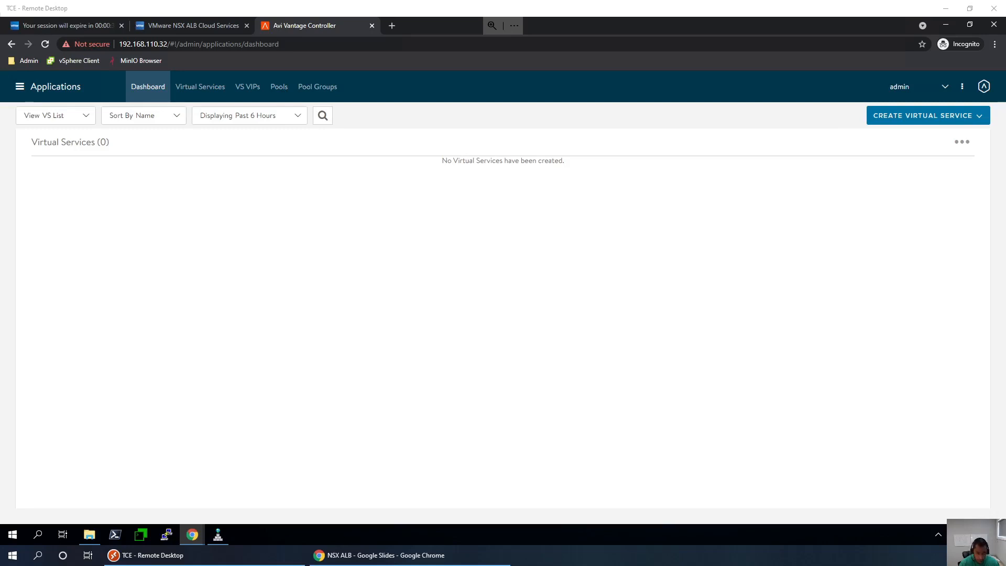
- On the Configure checklist slide, underline 'Configure admin login (first time login)'
{"action": "left_click", "coordinate": [376, 559]}
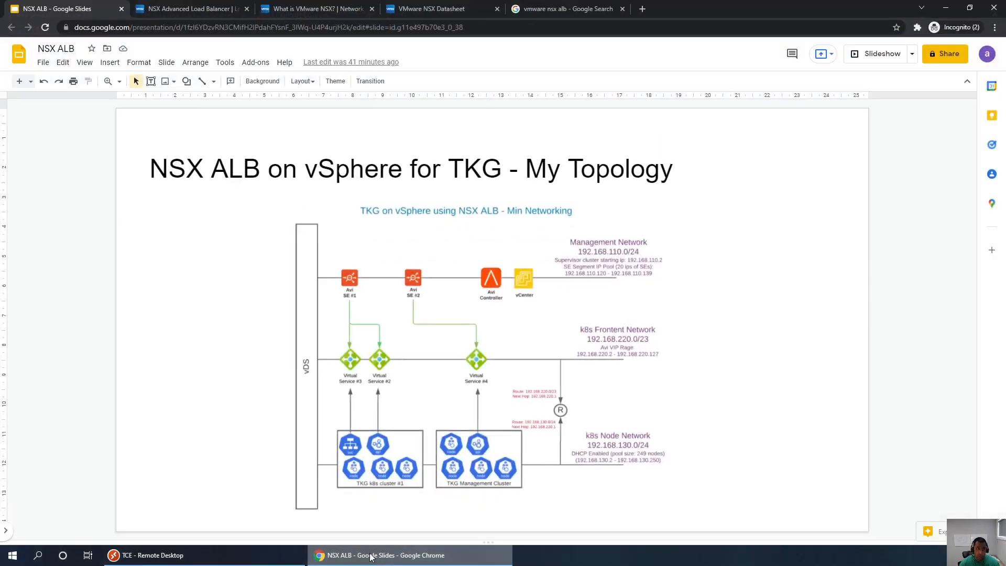
{"action": "scroll", "coordinate": [225, 393], "scroll_direction": "down", "scroll_amount": 1}
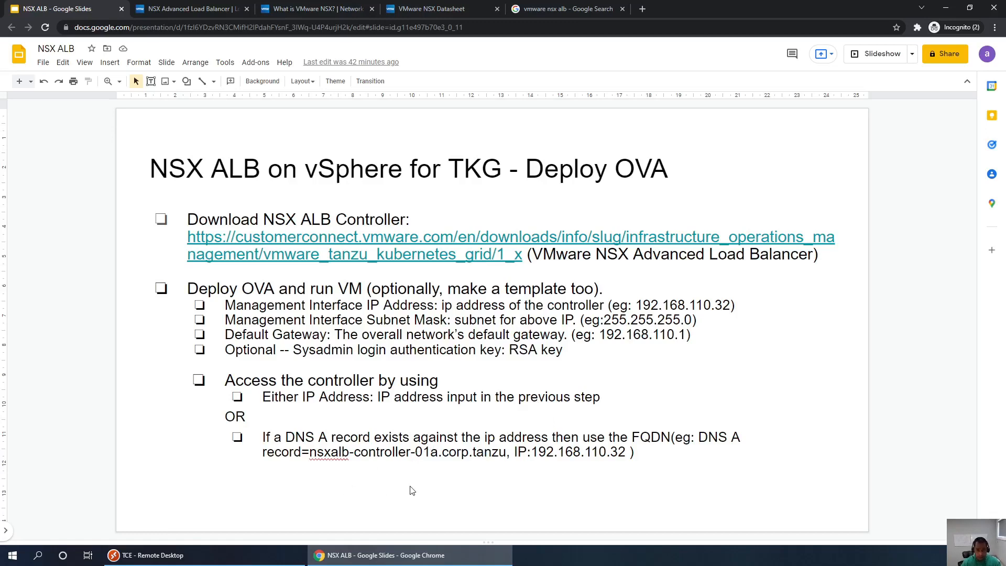
{"action": "key", "text": "Page_Down"}
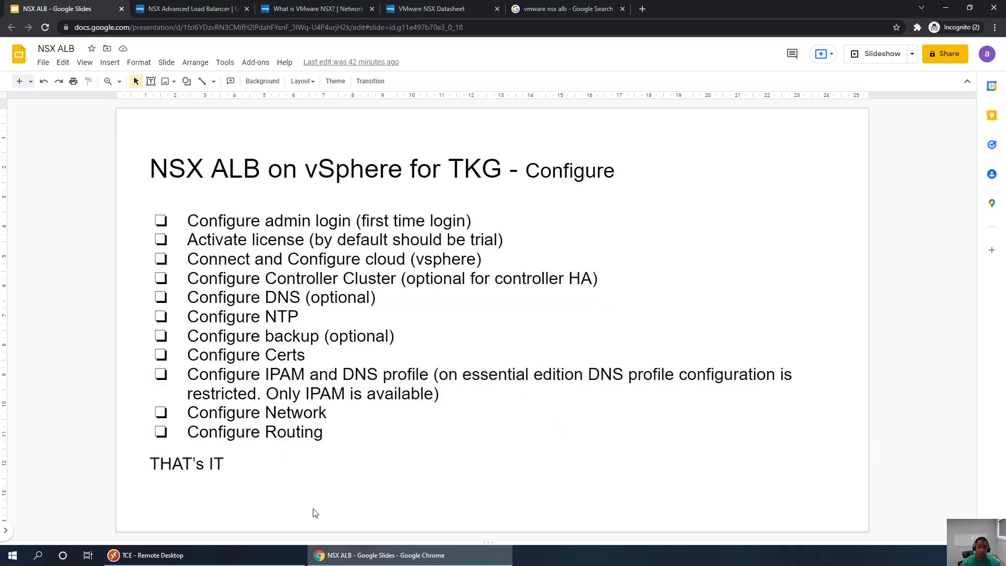
{"action": "left_click_drag", "start_coordinate": [189, 222], "coordinate": [471, 222]}
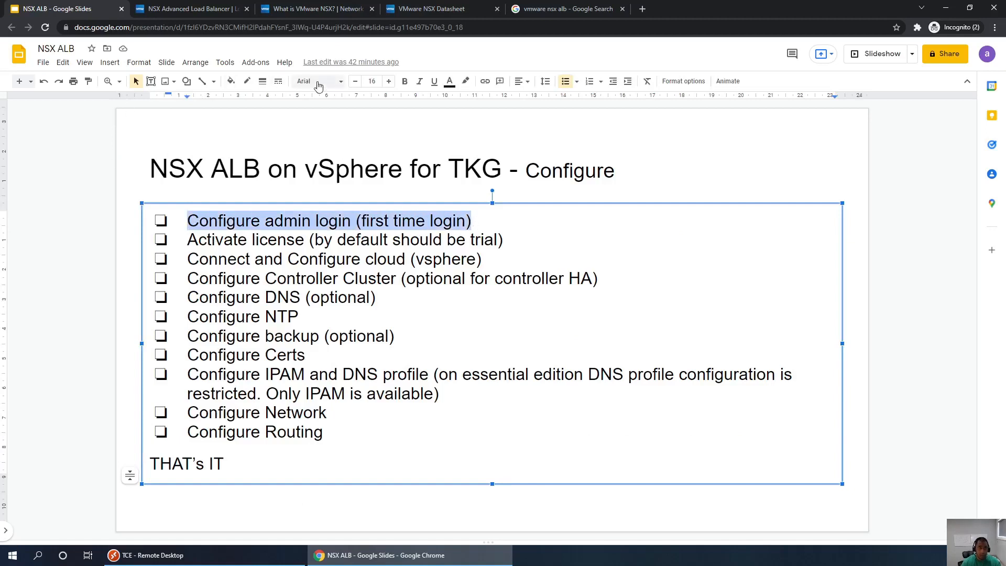
{"action": "left_click", "coordinate": [434, 81]}
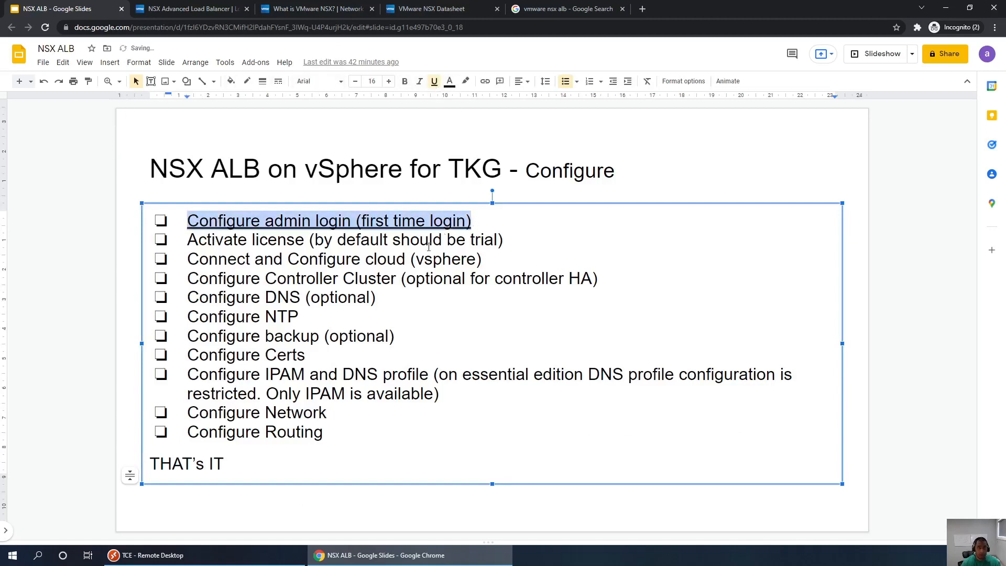
{"action": "left_click", "coordinate": [443, 258]}
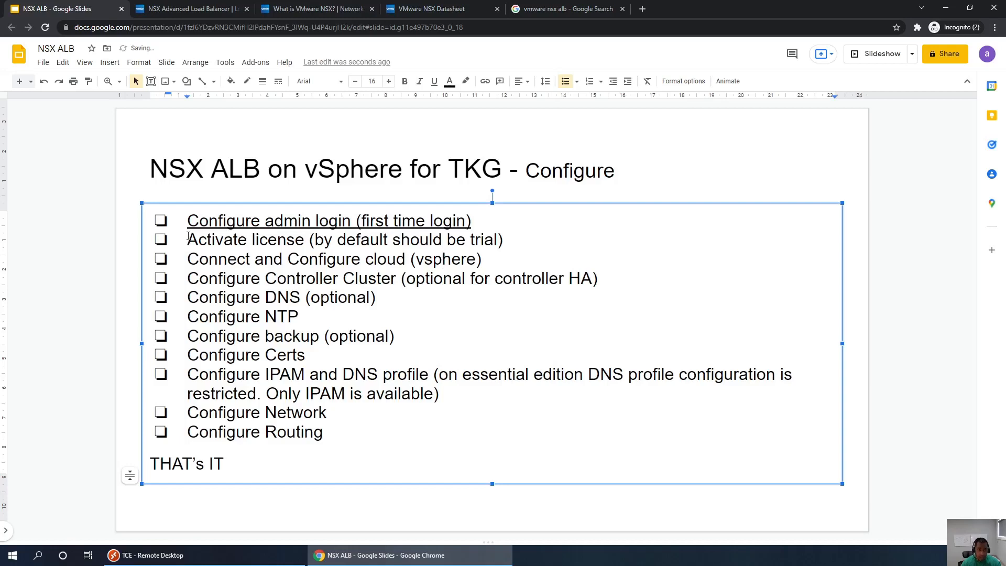
- Open Administration > Settings > Licensing and widen the Tier column to read the Enterprise, Eval and Trial entries
{"action": "left_click", "coordinate": [262, 558]}
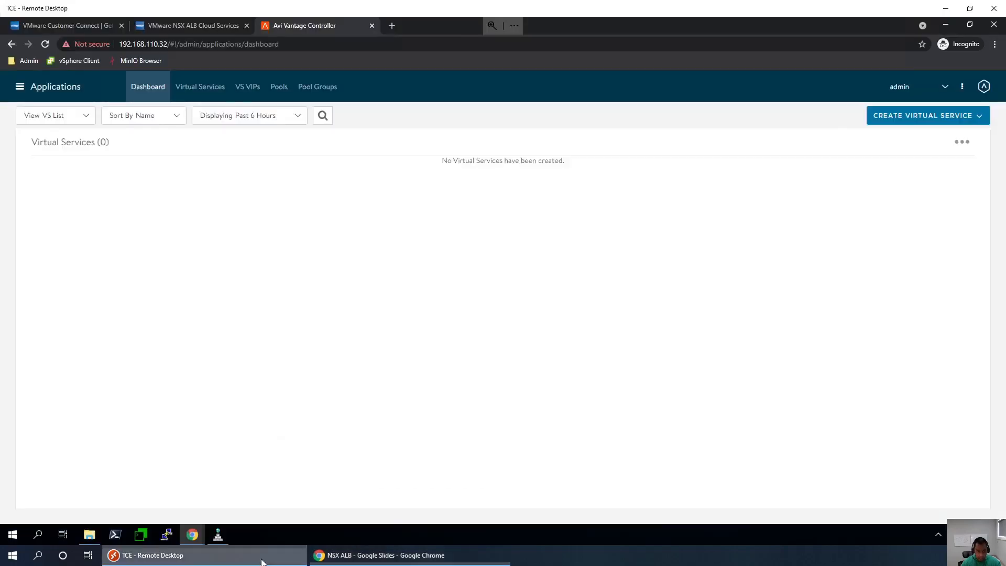
{"action": "left_click", "coordinate": [21, 87]}
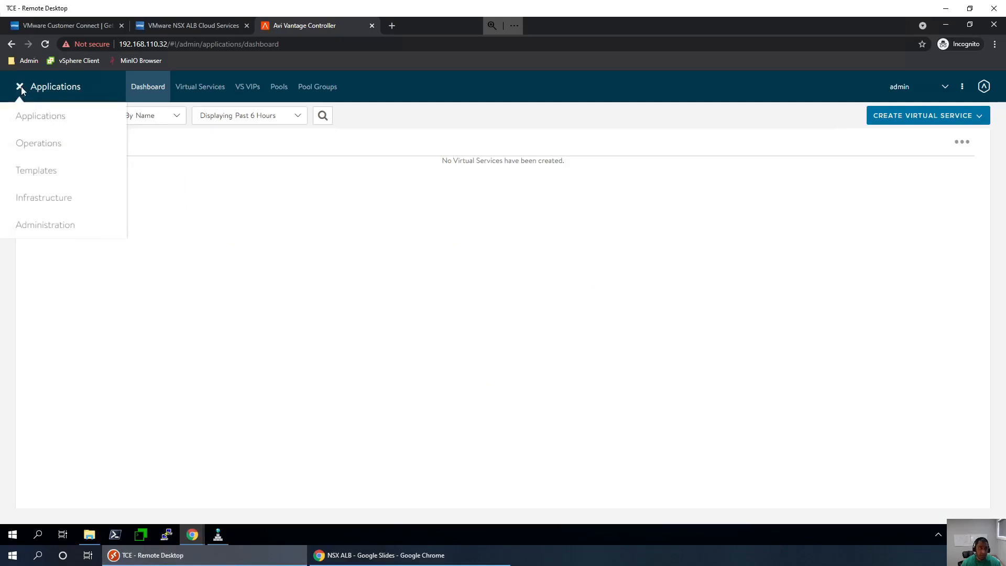
{"action": "left_click", "coordinate": [48, 229]}
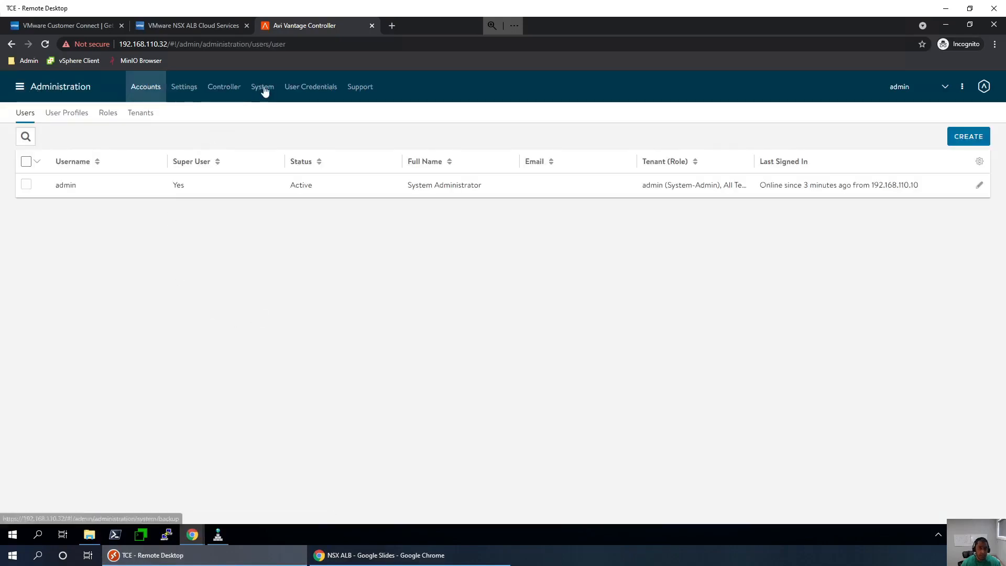
{"action": "left_click", "coordinate": [265, 92]}
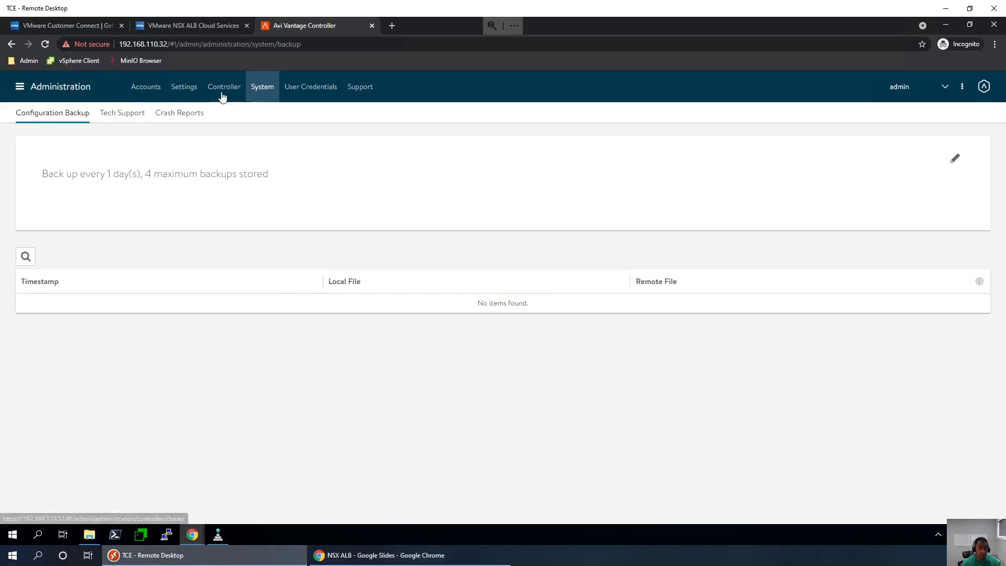
{"action": "left_click", "coordinate": [184, 90]}
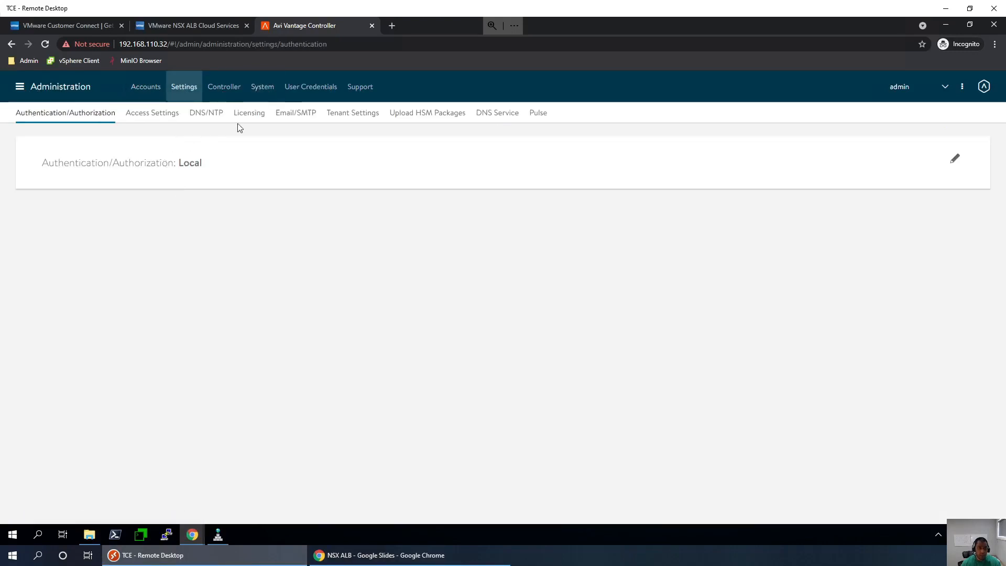
{"action": "left_click", "coordinate": [247, 114]}
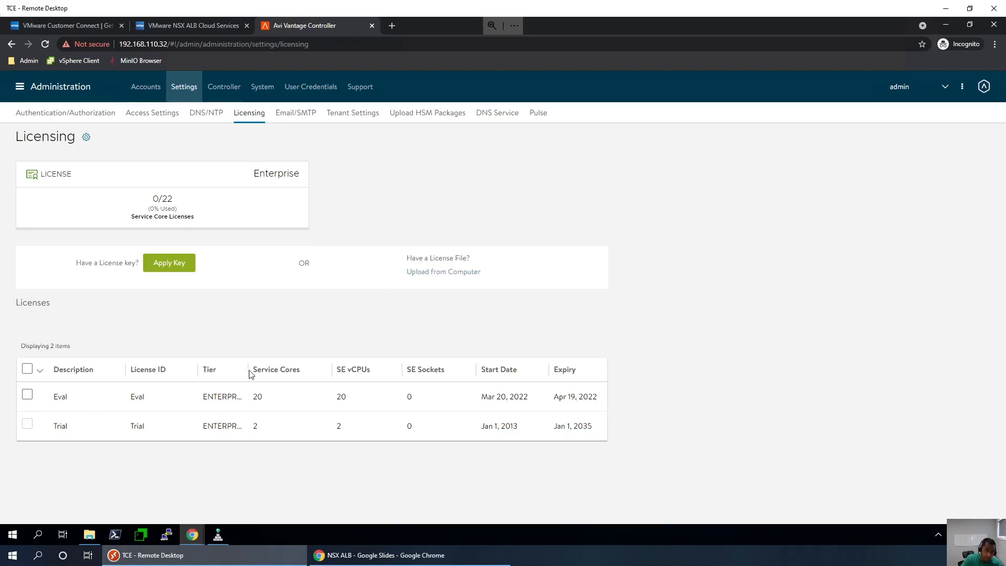
{"action": "left_click_drag", "start_coordinate": [248, 370], "coordinate": [281, 370]}
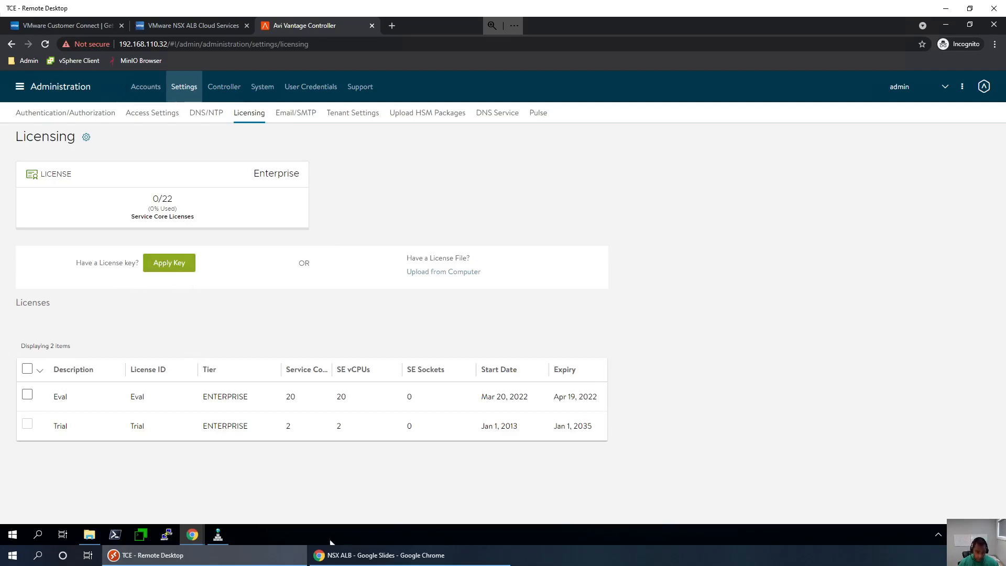
- Underline 'Activate license (by default should be trial)' on the checklist slide, then return to the controller
{"action": "left_click", "coordinate": [356, 557]}
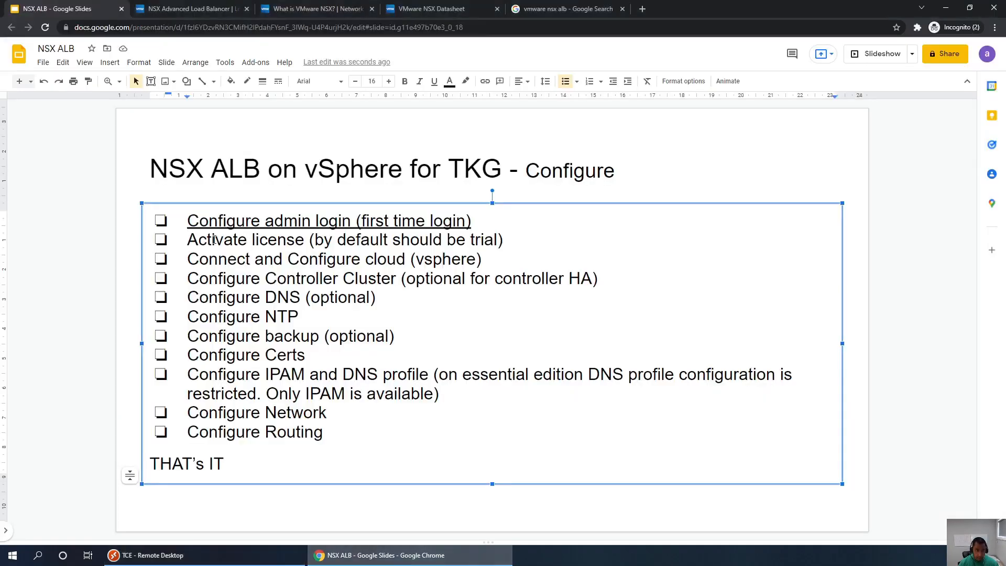
{"action": "left_click", "coordinate": [190, 241]}
{"action": "left_click_drag", "start_coordinate": [201, 241], "coordinate": [516, 242]}
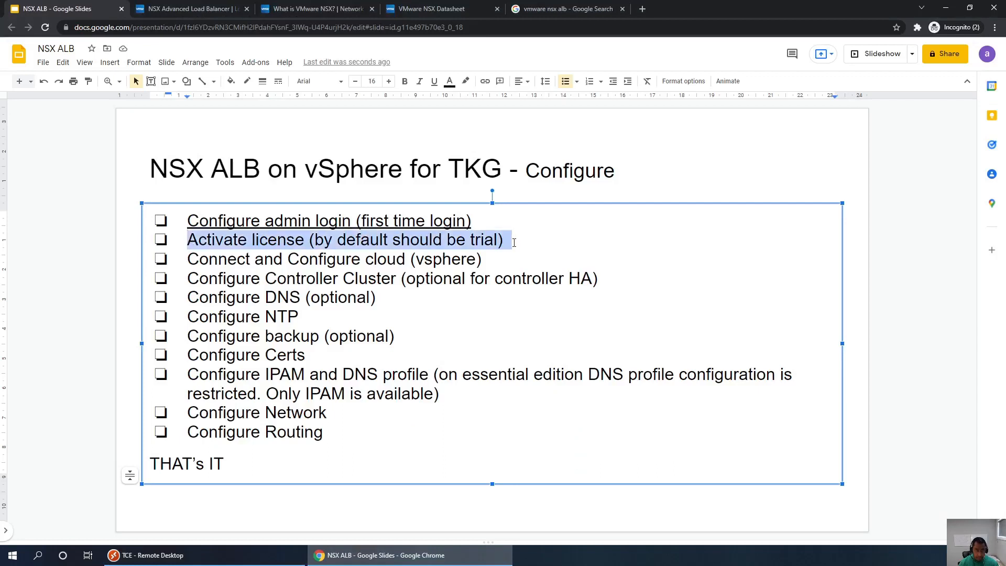
{"action": "left_click", "coordinate": [434, 82]}
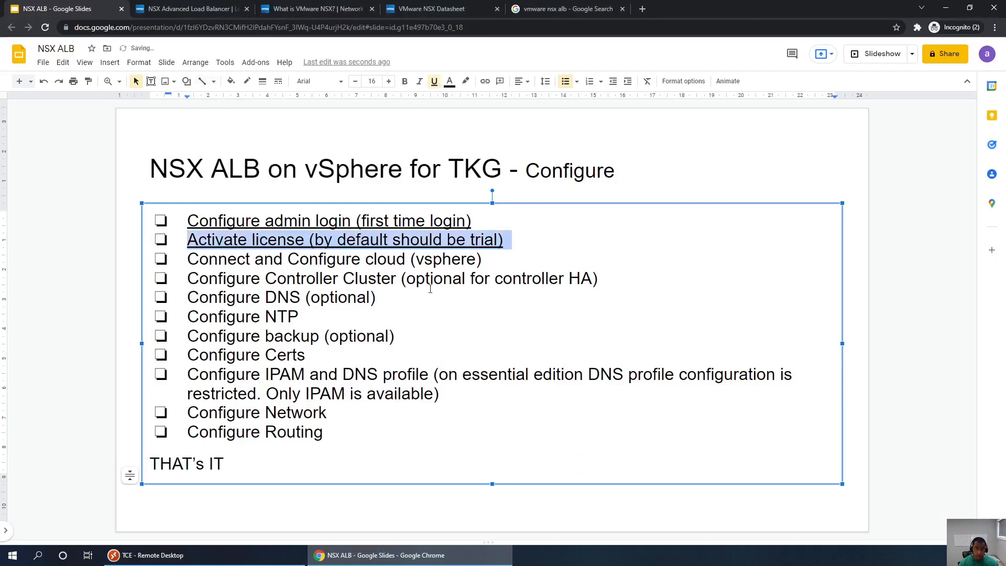
{"action": "left_click", "coordinate": [208, 260]}
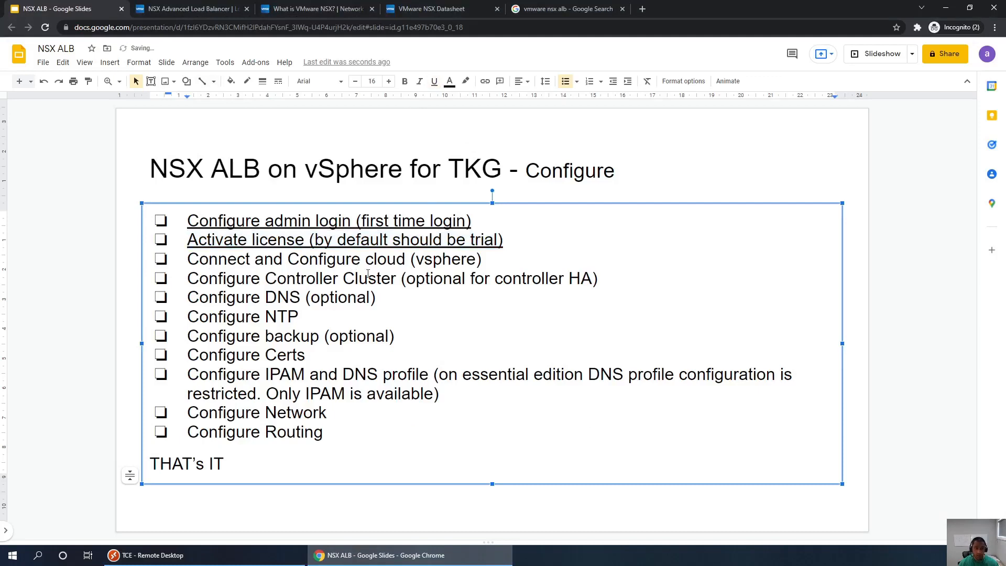
{"action": "key", "text": "alt+Tab"}
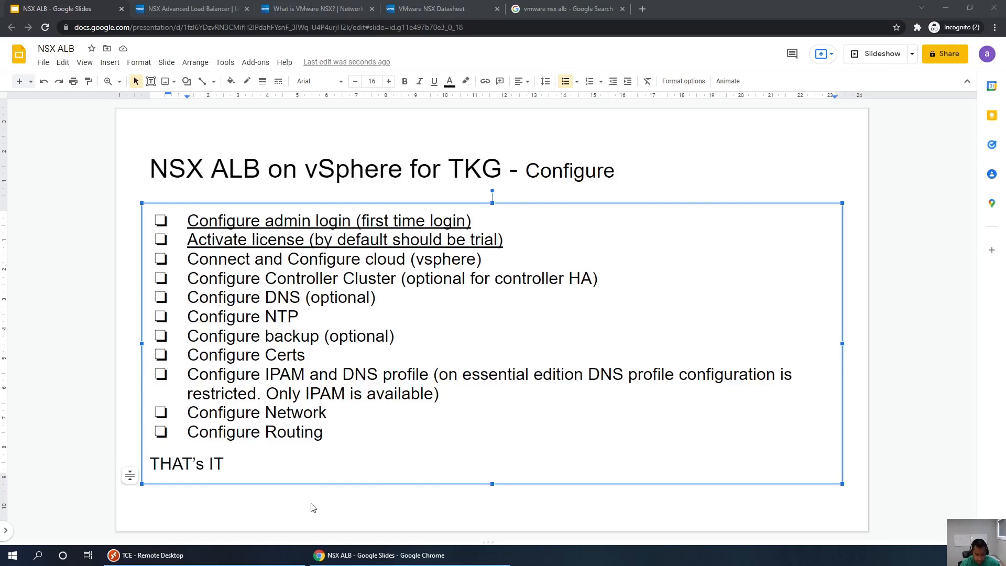
{"action": "triple_click", "coordinate": [240, 259]}
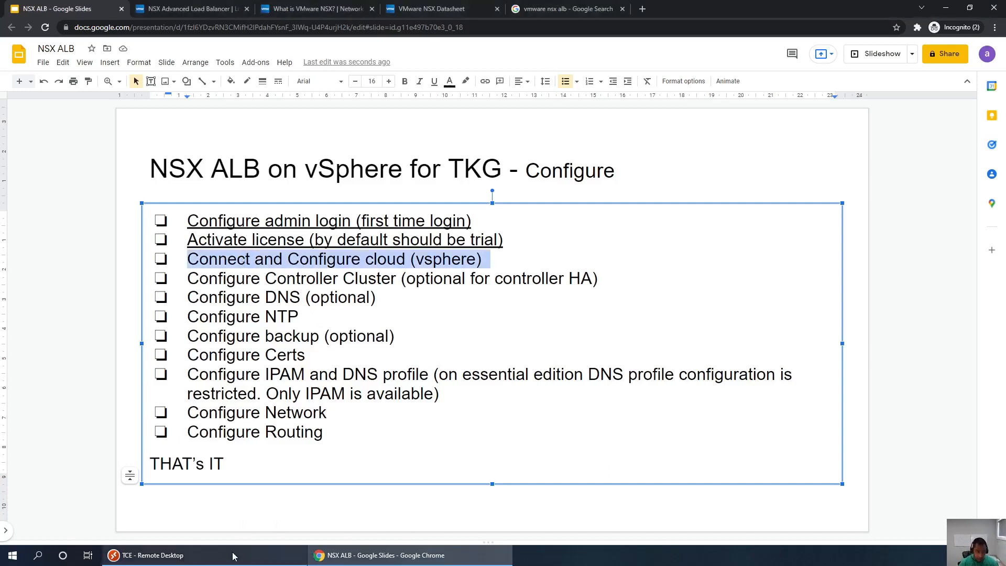
{"action": "left_click", "coordinate": [236, 557]}
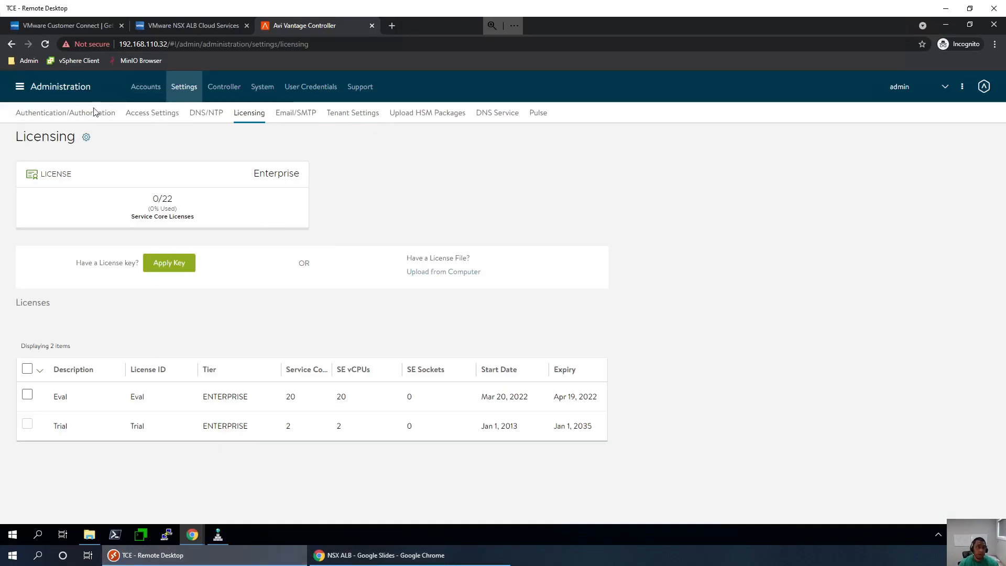
- Go to Infrastructure > Clouds and edit the Default-Cloud row
{"action": "left_click", "coordinate": [10, 89]}
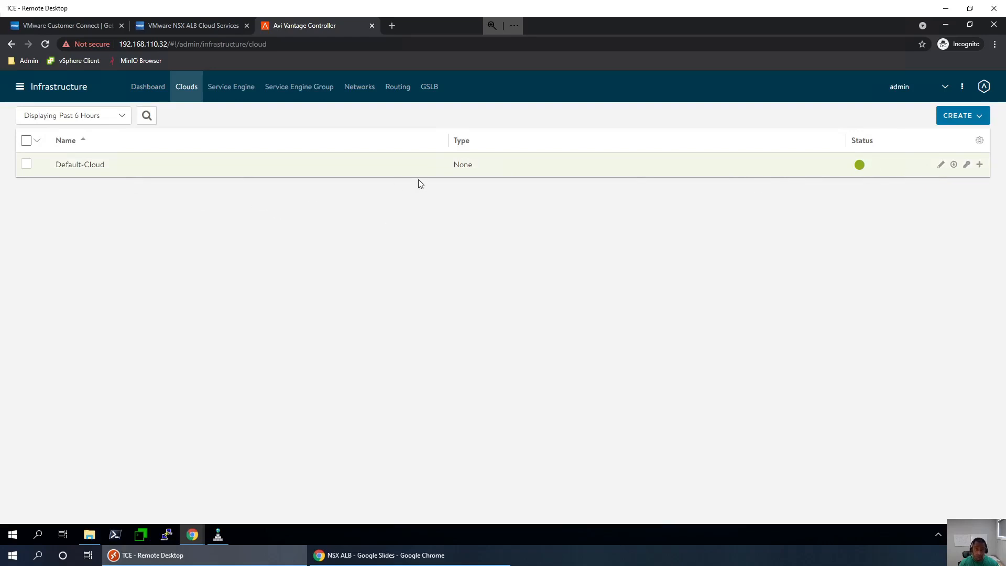
{"action": "mouse_move", "coordinate": [860, 171]}
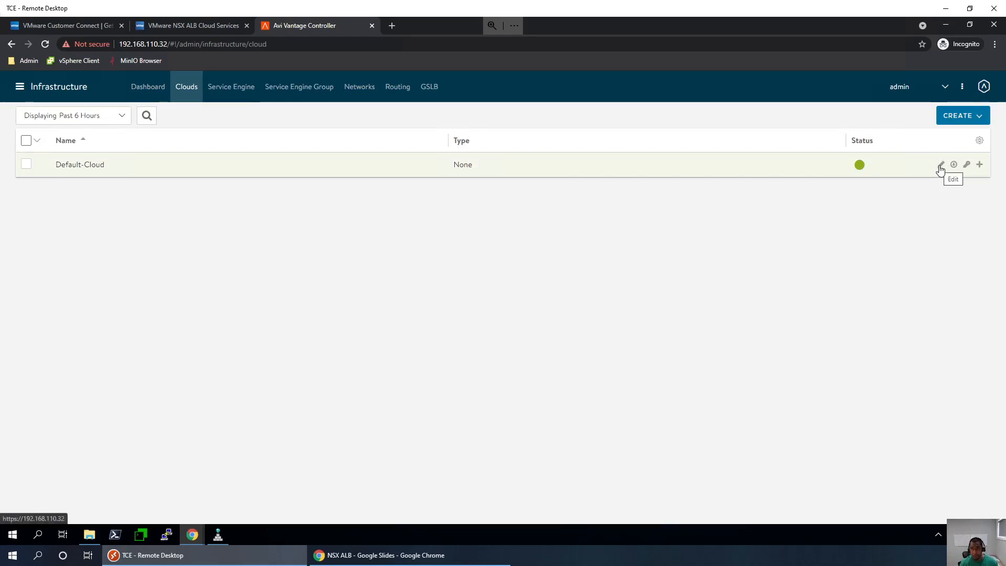
{"action": "left_click", "coordinate": [940, 166]}
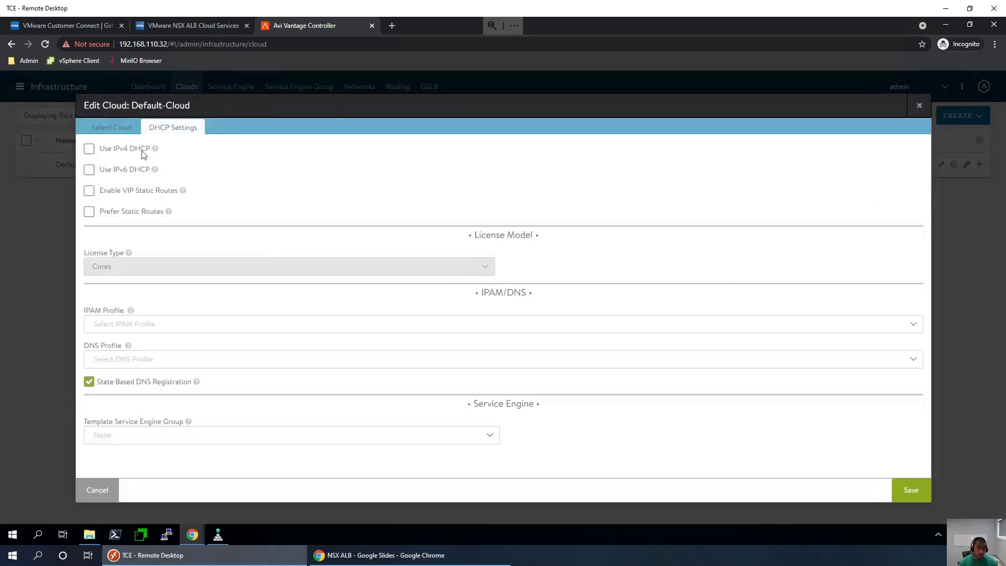
- Set Default-Cloud's cloud type to VMware vCenter and continue to the Infrastructure step
{"action": "left_click", "coordinate": [112, 130]}
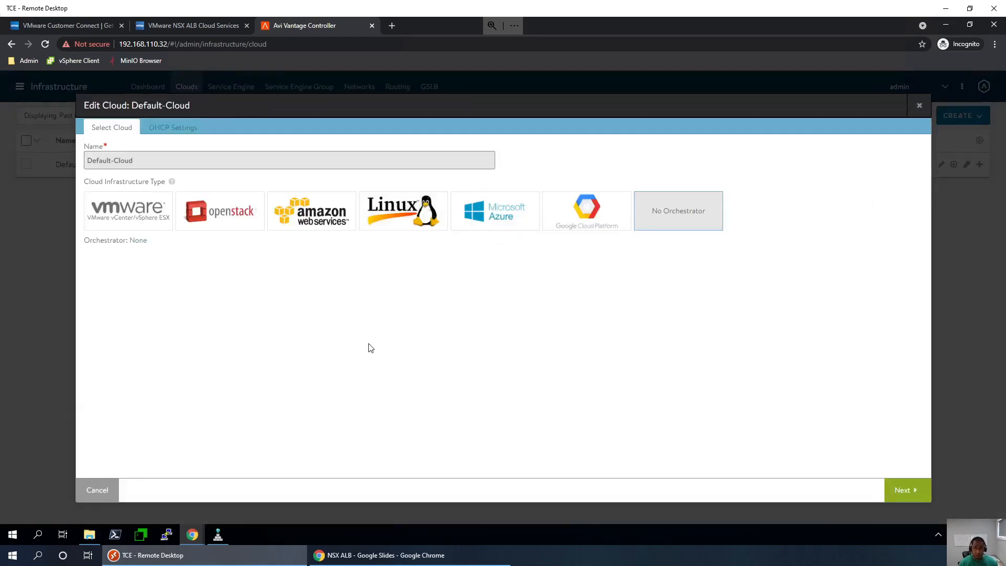
{"action": "left_click", "coordinate": [116, 215]}
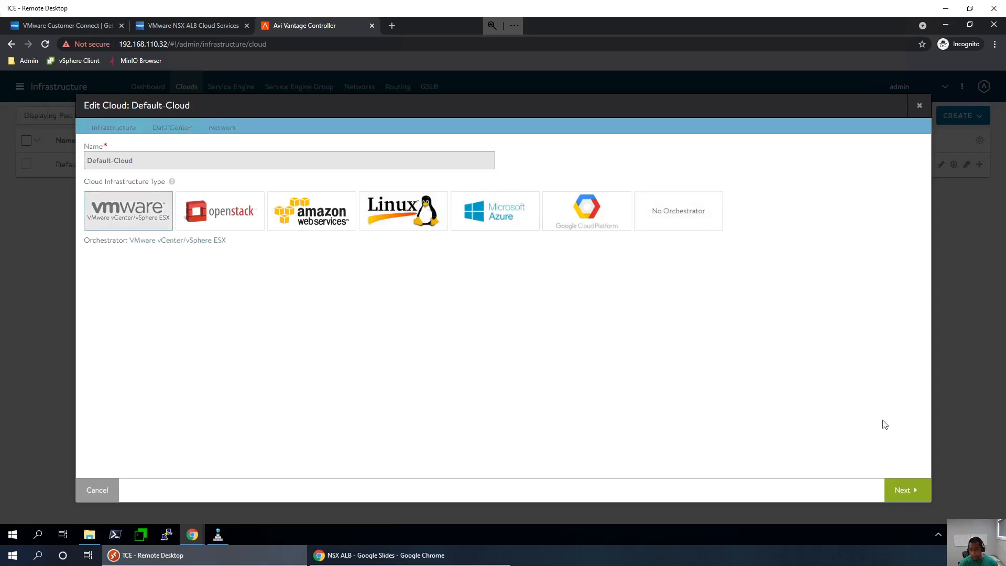
{"action": "left_click", "coordinate": [901, 490]}
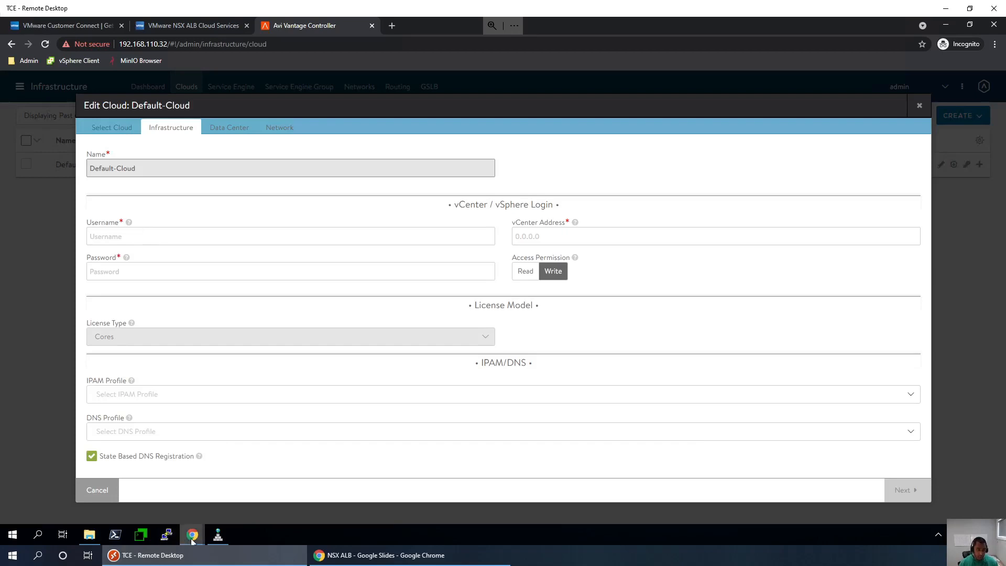
{"action": "mouse_move", "coordinate": [189, 536]}
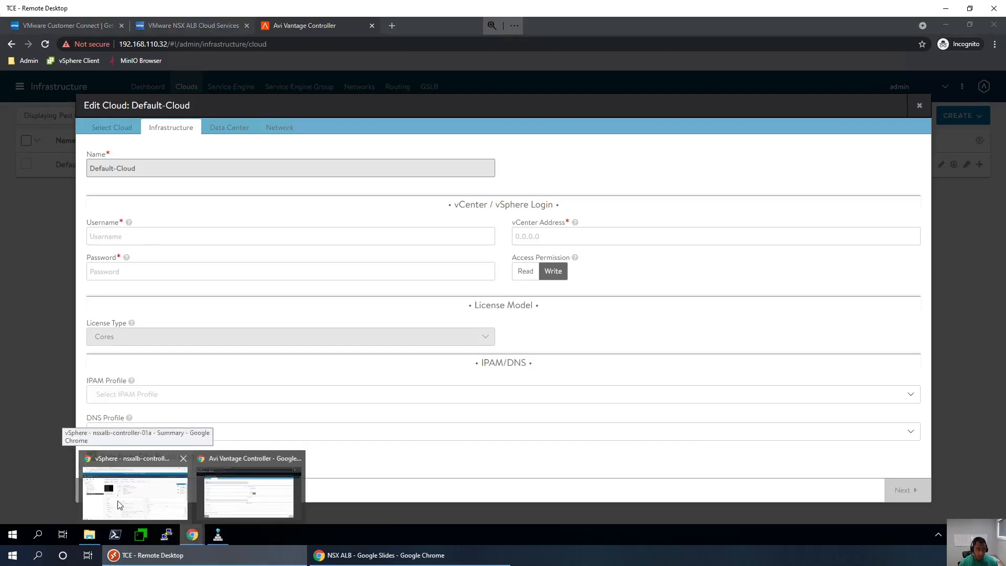
{"action": "left_click", "coordinate": [120, 504]}
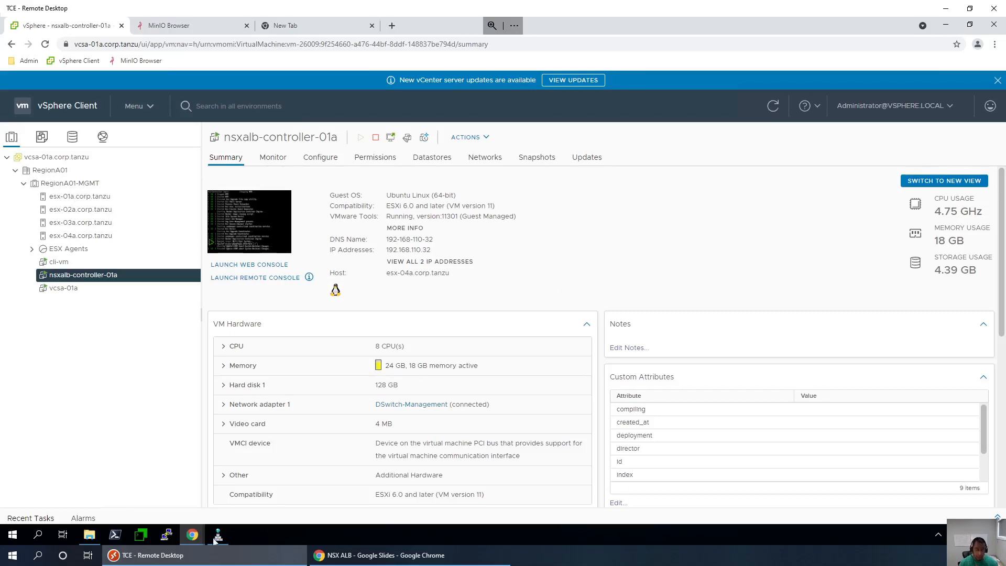
{"action": "left_click", "coordinate": [193, 535]}
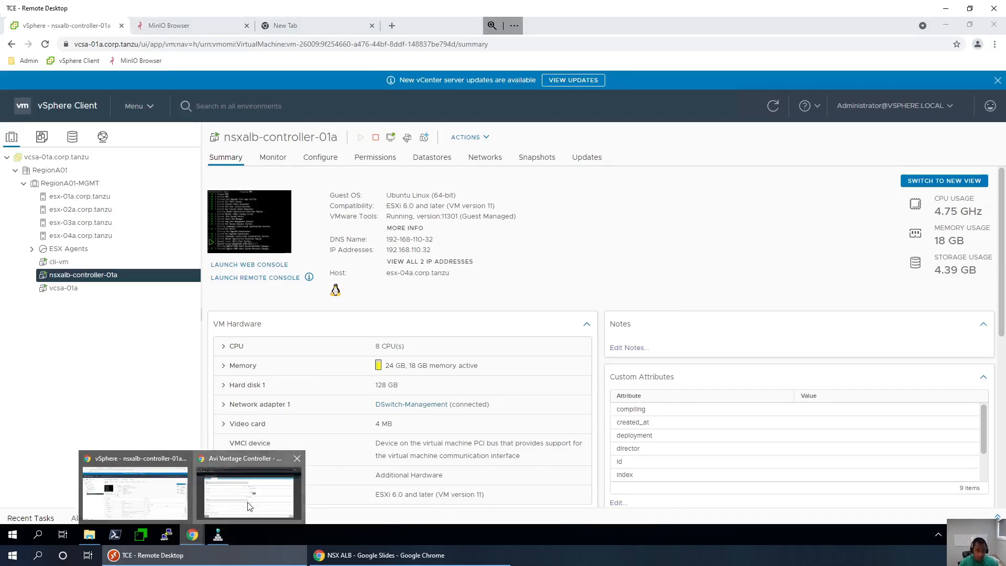
{"action": "left_click", "coordinate": [200, 469]}
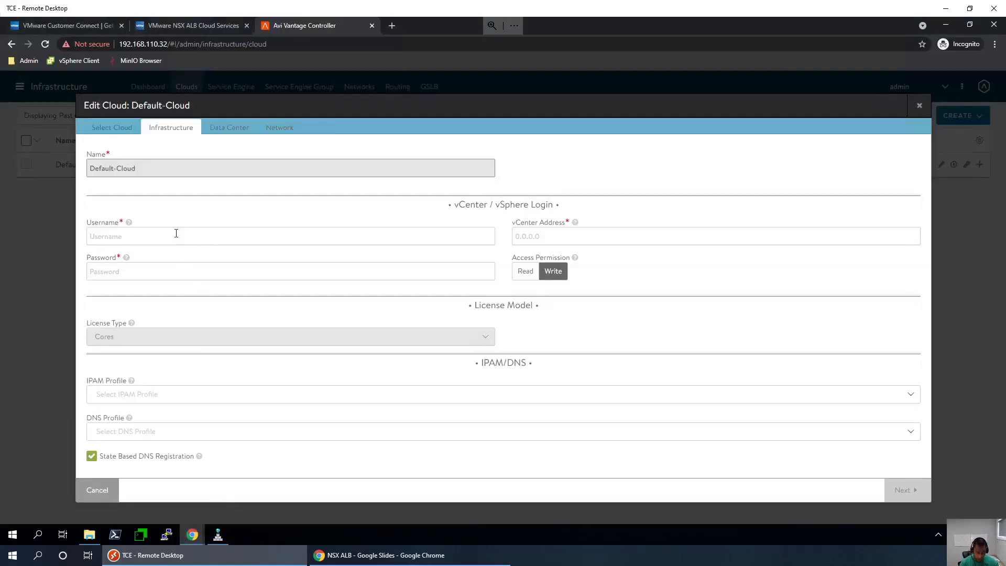
- Enter the vCenter administrator username and its password
{"action": "type", "text": "adminis"}
{"action": "type", "text": "trator"}
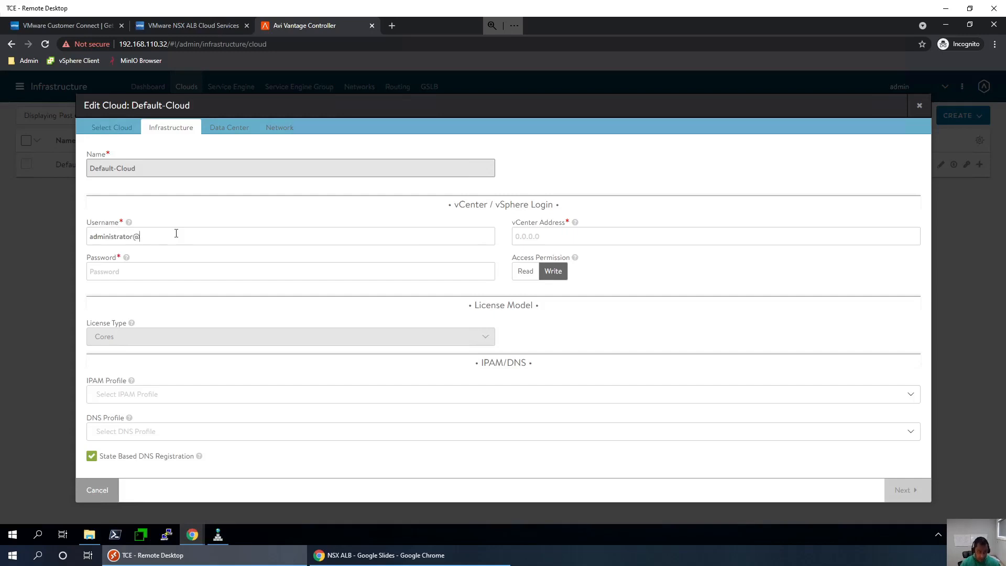
{"action": "type", "text": "@vsphere.local"}
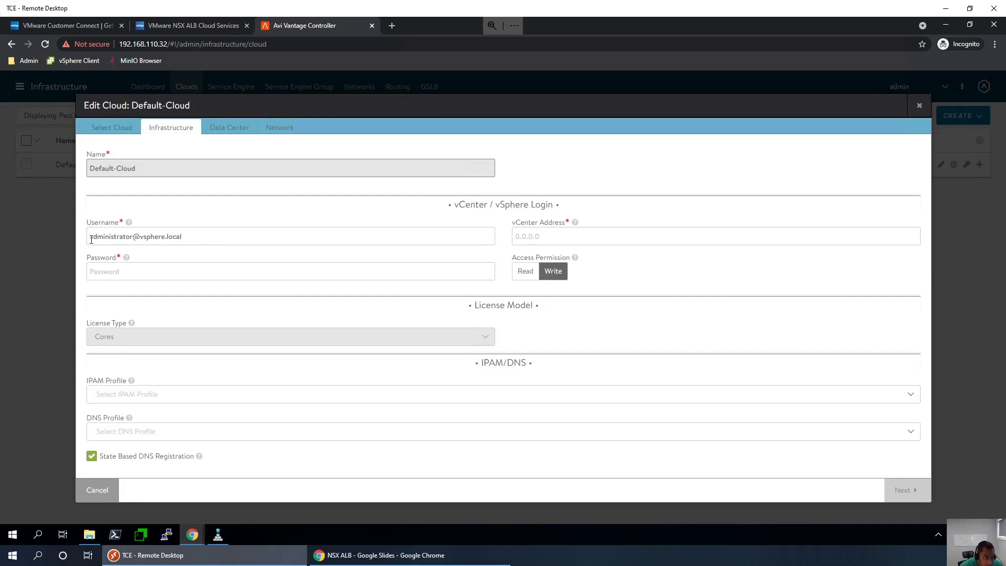
{"action": "left_click_drag", "start_coordinate": [92, 240], "coordinate": [133, 245]}
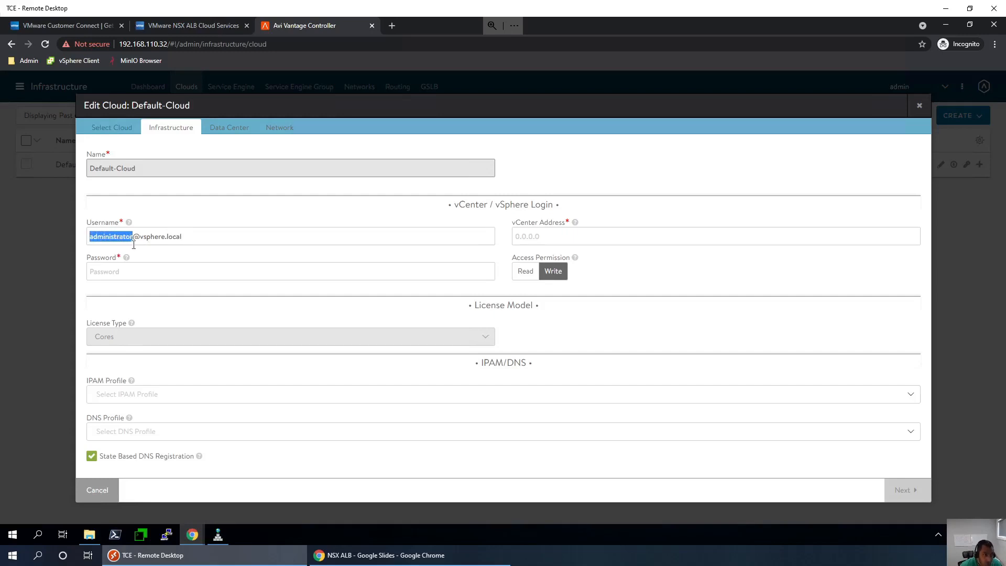
{"action": "left_click", "coordinate": [178, 272]}
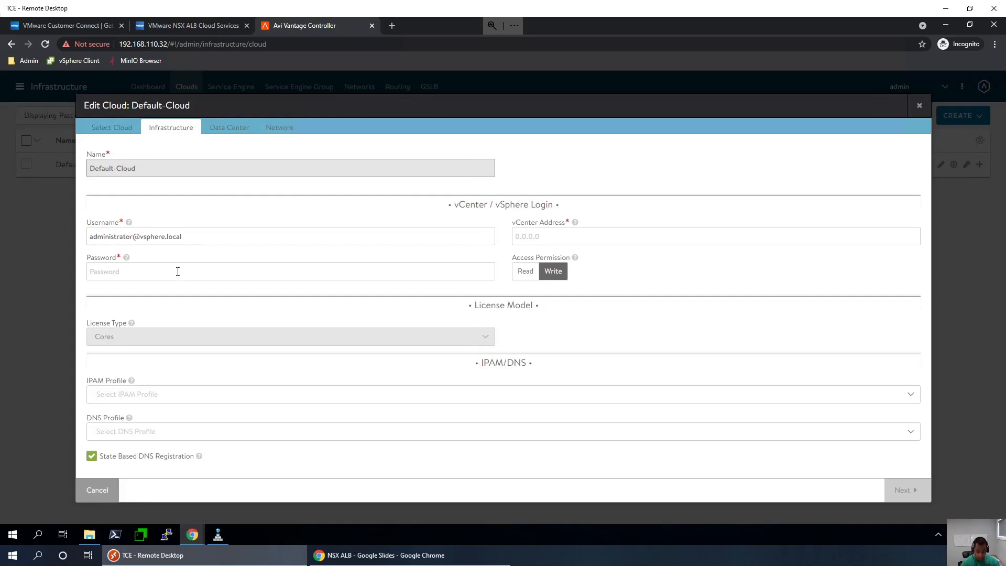
{"action": "type", "text": "••"}
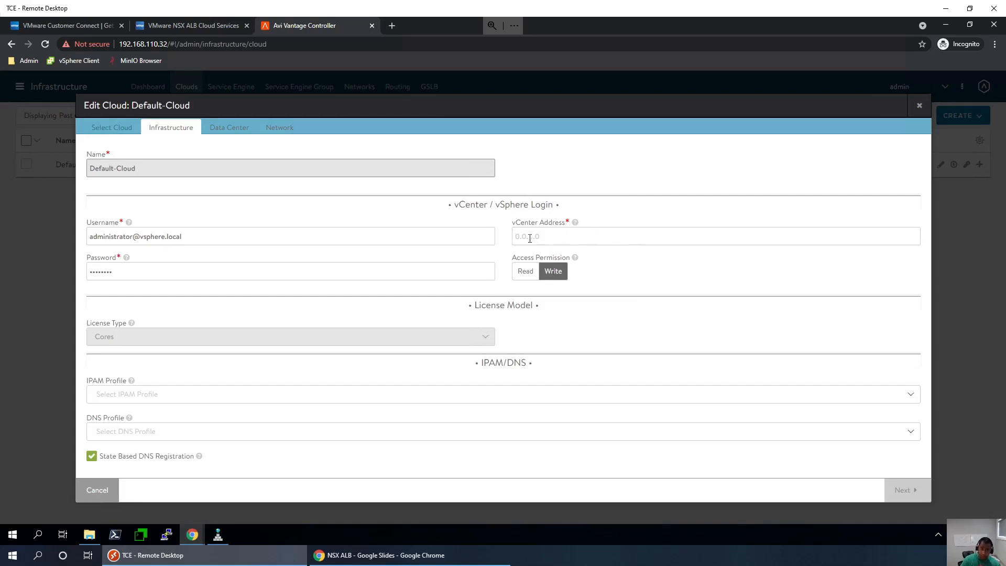
{"action": "mouse_move", "coordinate": [573, 218]}
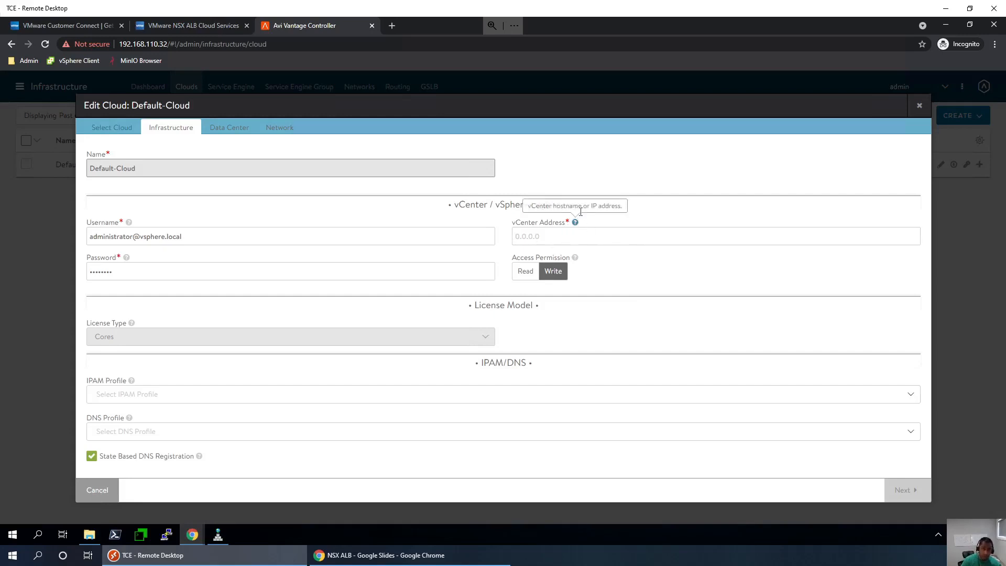
{"action": "left_click_drag", "start_coordinate": [578, 205], "coordinate": [556, 206]}
{"action": "left_click", "coordinate": [556, 206]}
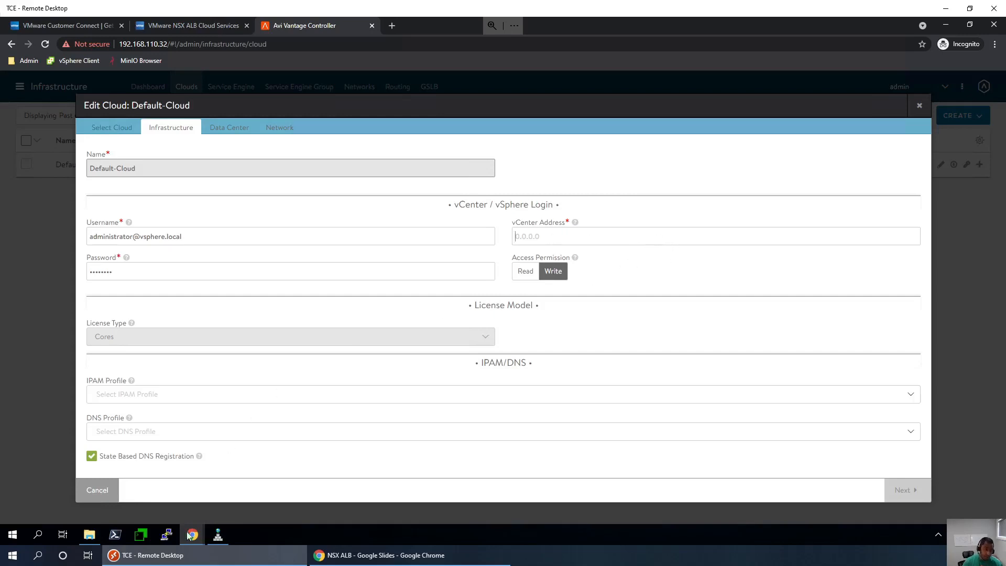
{"action": "mouse_move", "coordinate": [193, 536]}
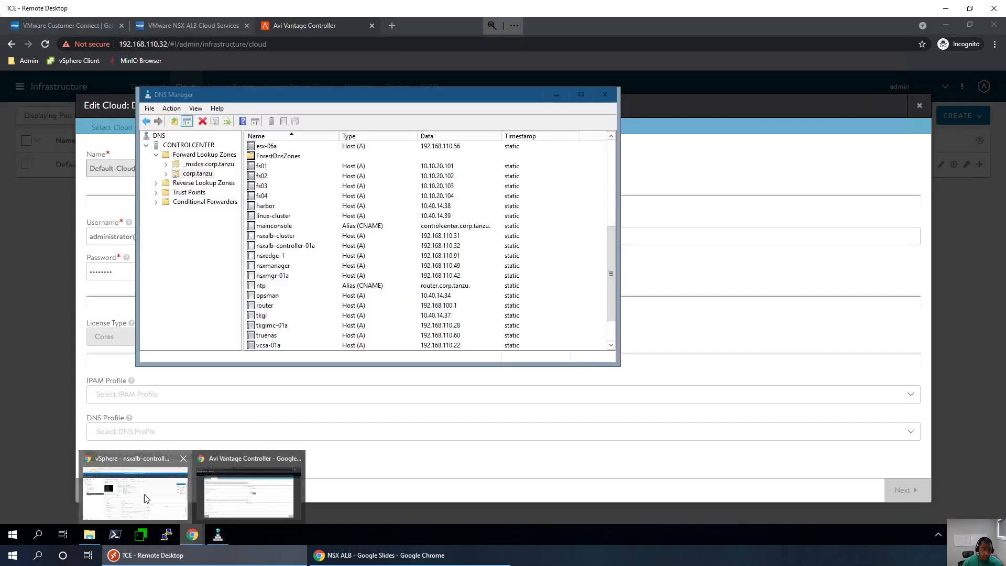
{"action": "left_click", "coordinate": [143, 494]}
{"action": "left_click_drag", "start_coordinate": [137, 44], "coordinate": [74, 44]}
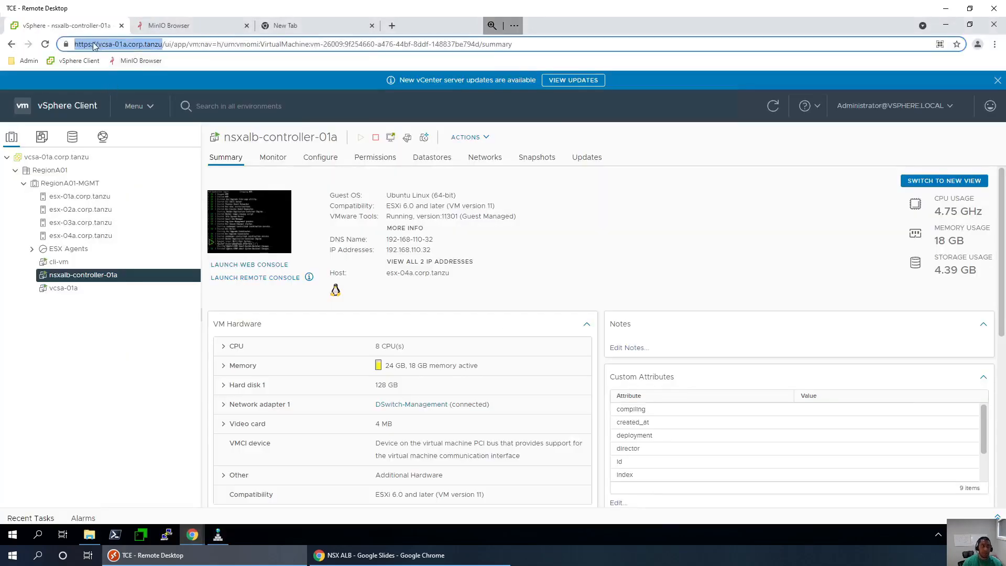
{"action": "right_click", "coordinate": [98, 47]}
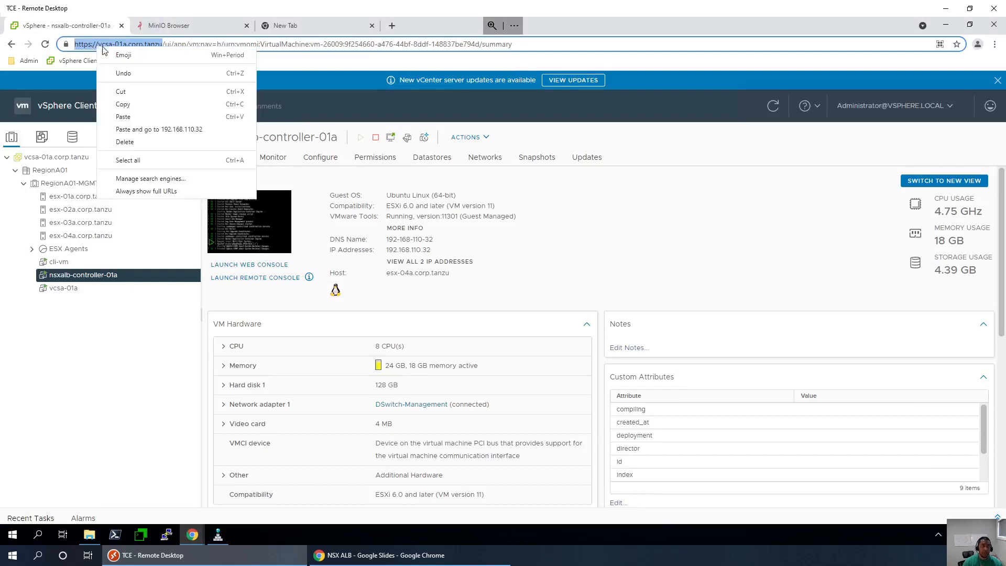
{"action": "left_click", "coordinate": [123, 104]}
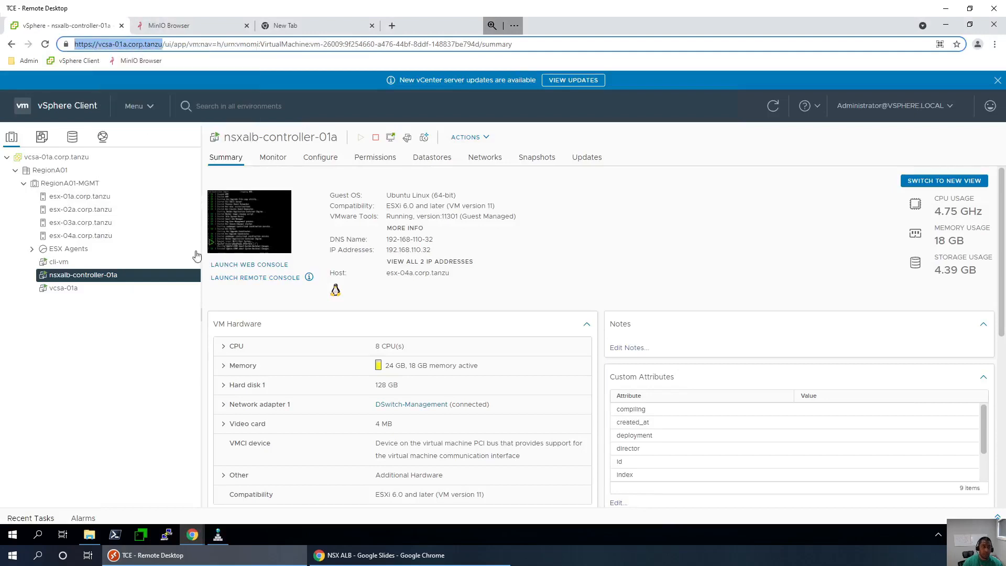
{"action": "left_click", "coordinate": [218, 534]}
{"action": "left_click", "coordinate": [218, 534]}
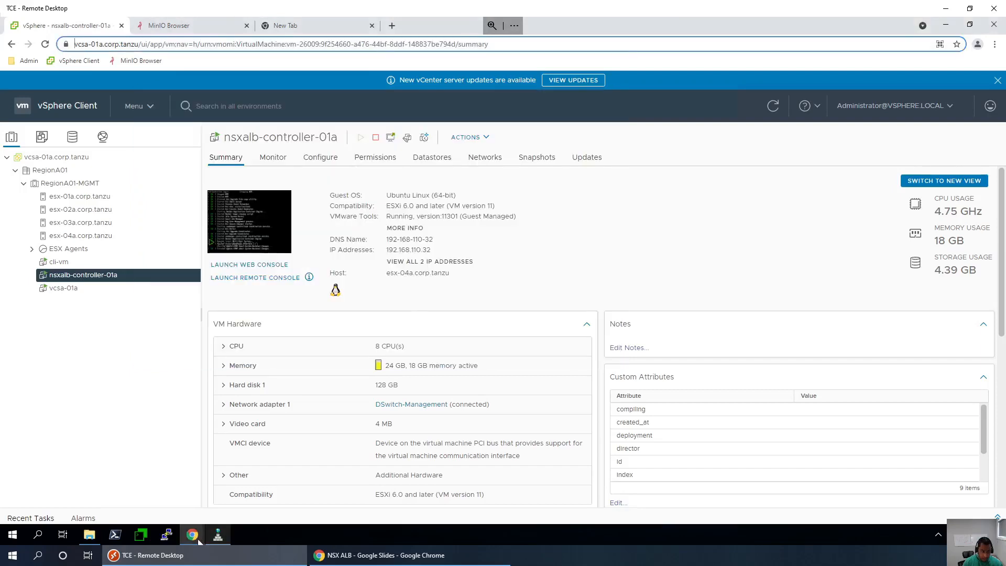
{"action": "left_click", "coordinate": [192, 534]}
{"action": "left_click", "coordinate": [253, 498]}
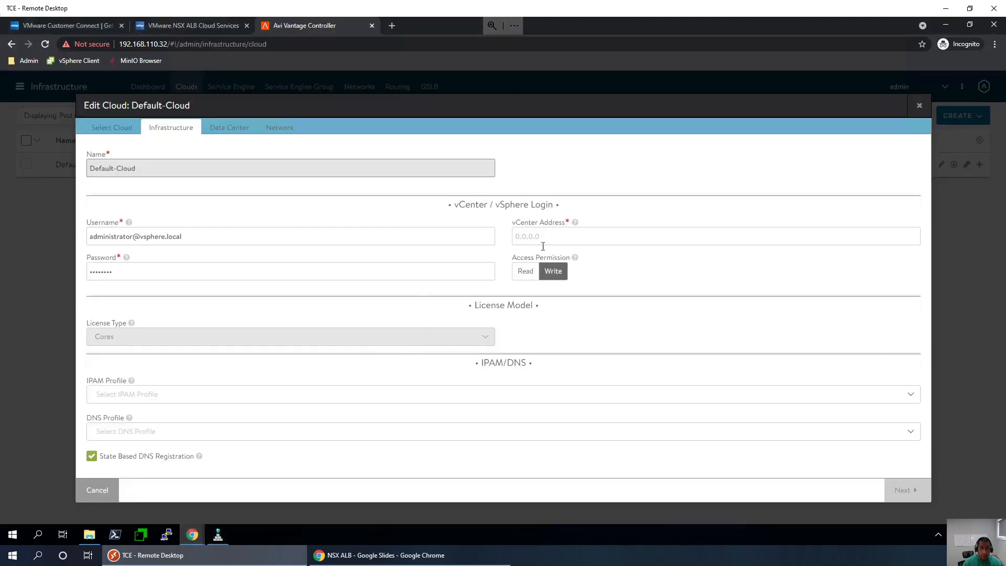
{"action": "key", "text": "ctrl+v"}
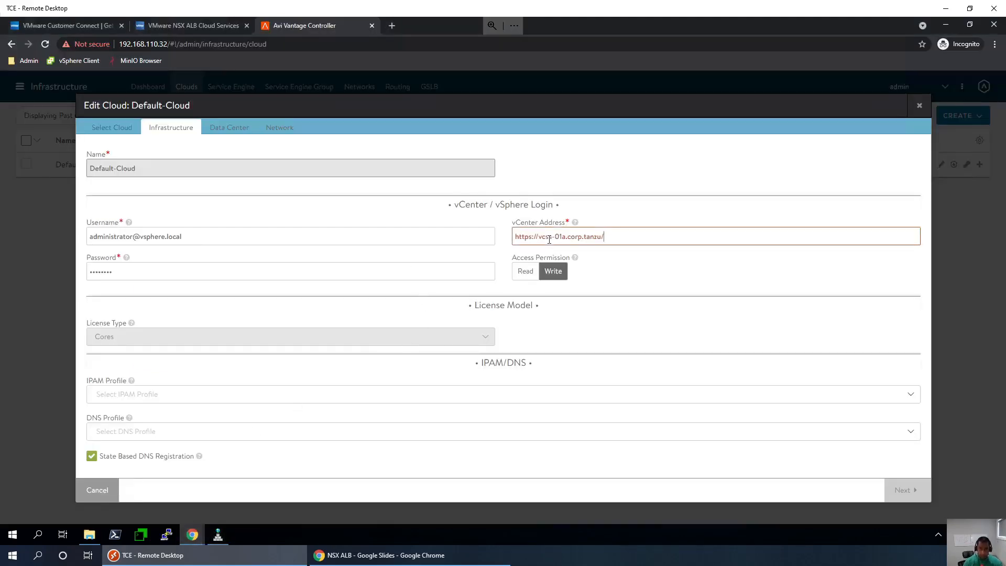
{"action": "key", "text": "Home"}
{"action": "key", "text": "ctrl+shift+Right"}
{"action": "key", "text": "BackSpace"}
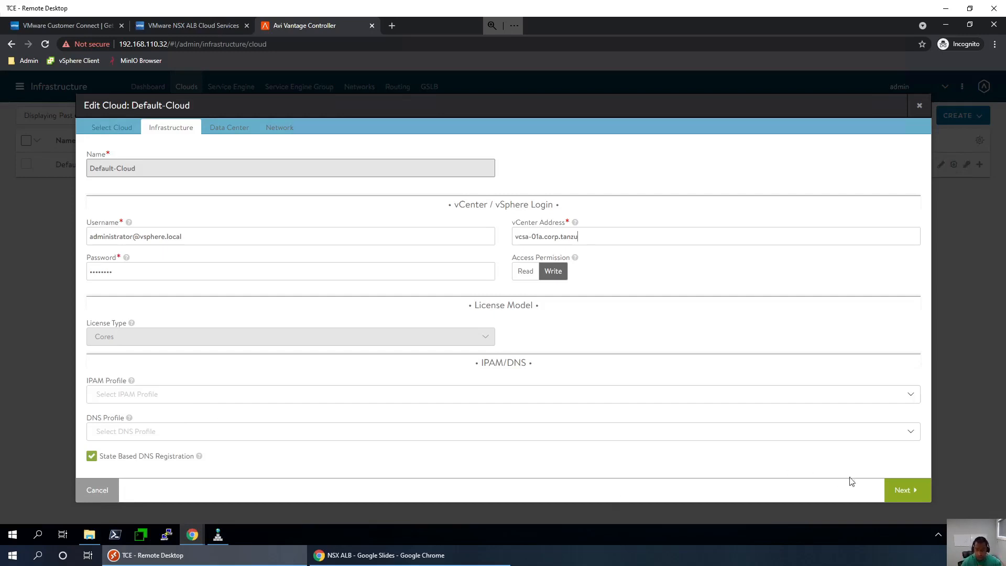
{"action": "left_click", "coordinate": [914, 491]}
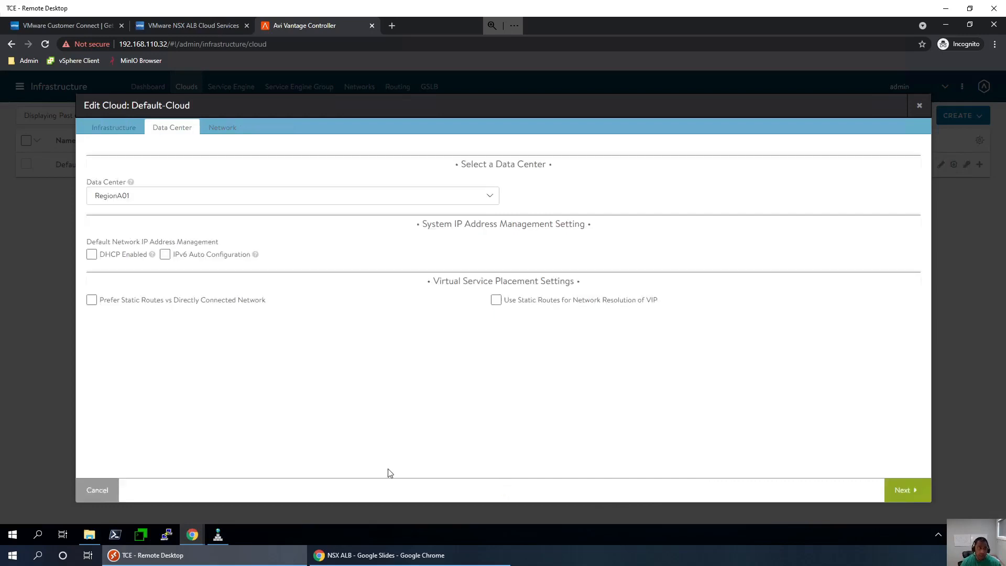
- Select the RegionA01 data center, then pick DSwitch-Management as the management network
{"action": "left_click", "coordinate": [255, 197]}
{"action": "left_click", "coordinate": [98, 231]}
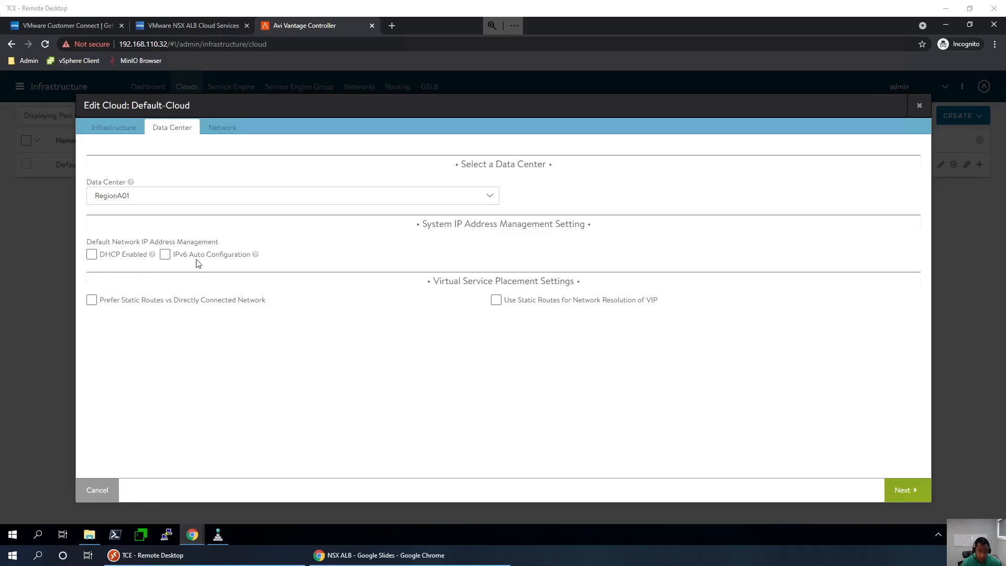
{"action": "left_click", "coordinate": [898, 494]}
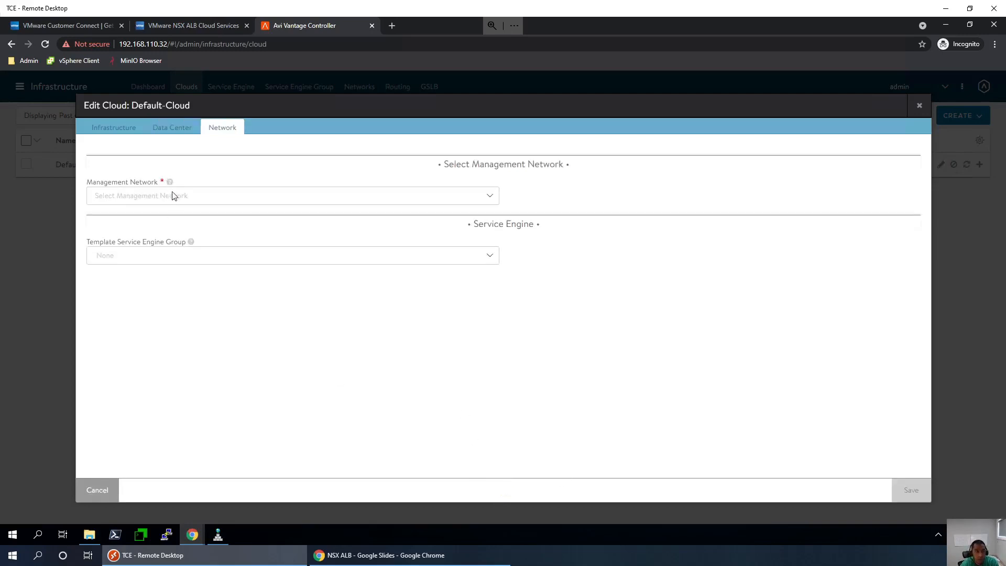
{"action": "left_click", "coordinate": [133, 199]}
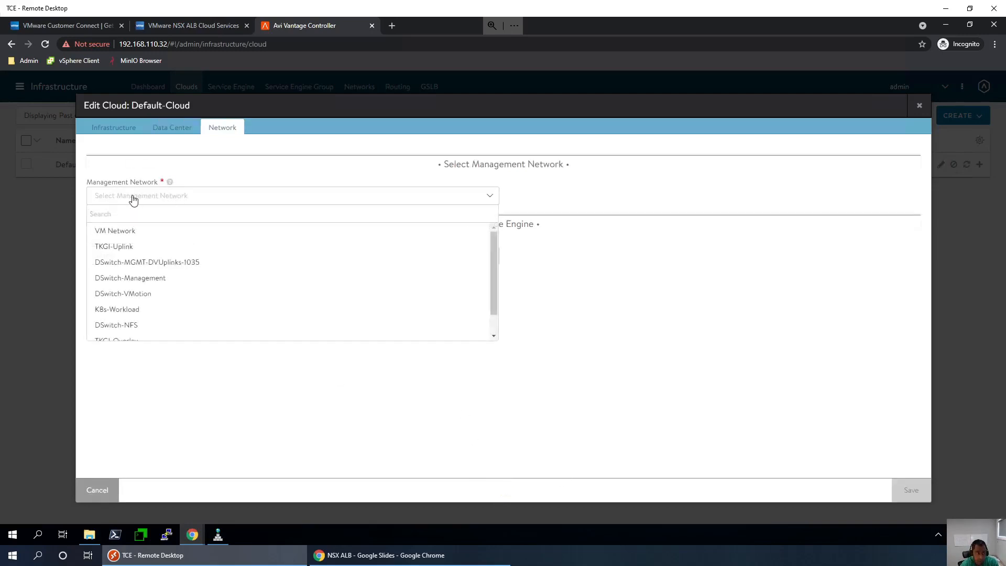
{"action": "left_click", "coordinate": [148, 282]}
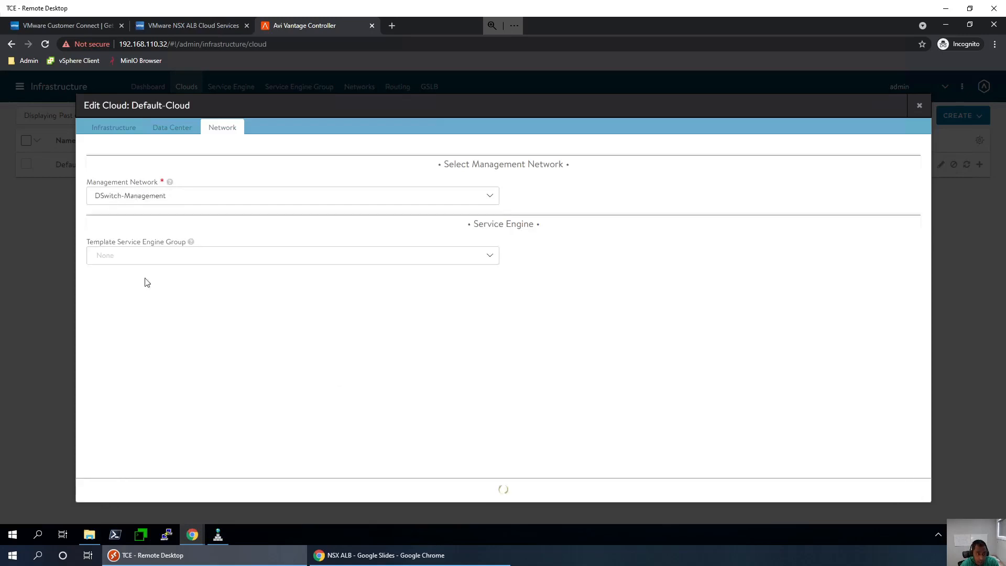
- Show the My Topology slide in the NSX ALB deck, then return to the Avi controller
{"action": "left_click", "coordinate": [354, 557]}
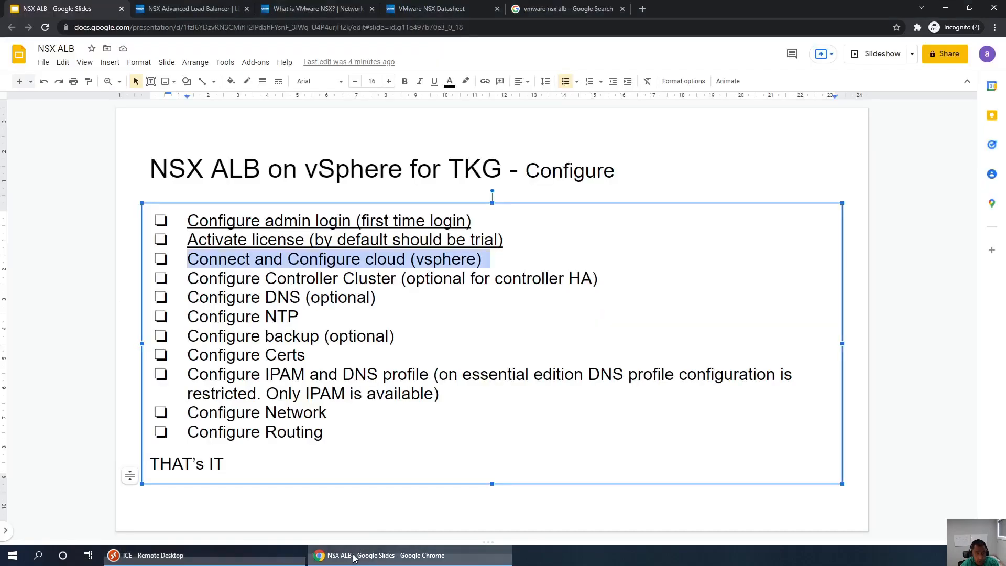
{"action": "left_click", "coordinate": [31, 299]}
{"action": "key", "text": "Up"}
{"action": "key", "text": "Up"}
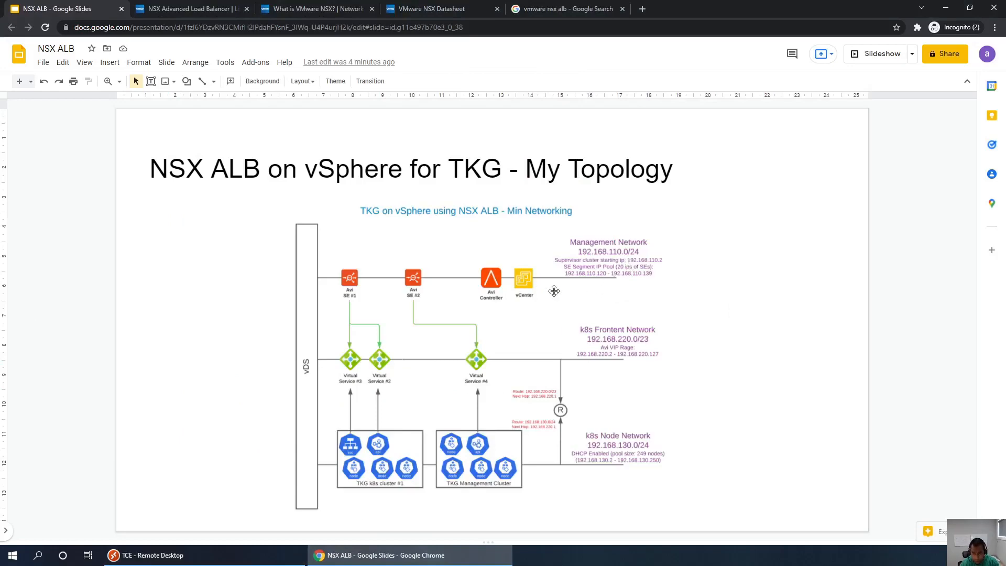
{"action": "left_click", "coordinate": [427, 559]}
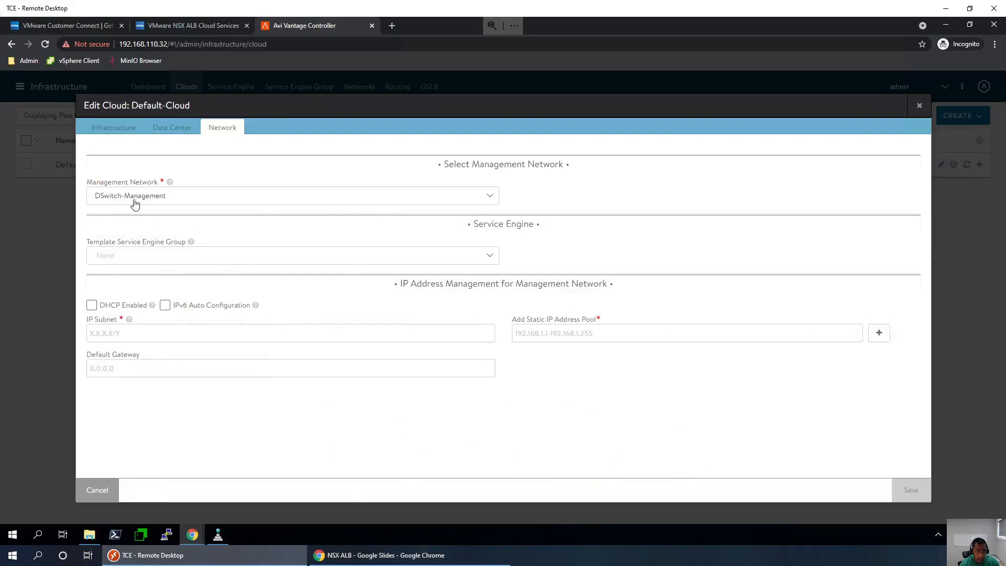
- Choose Default-Group in the Template Service Engine Group list
{"action": "left_click", "coordinate": [250, 257]}
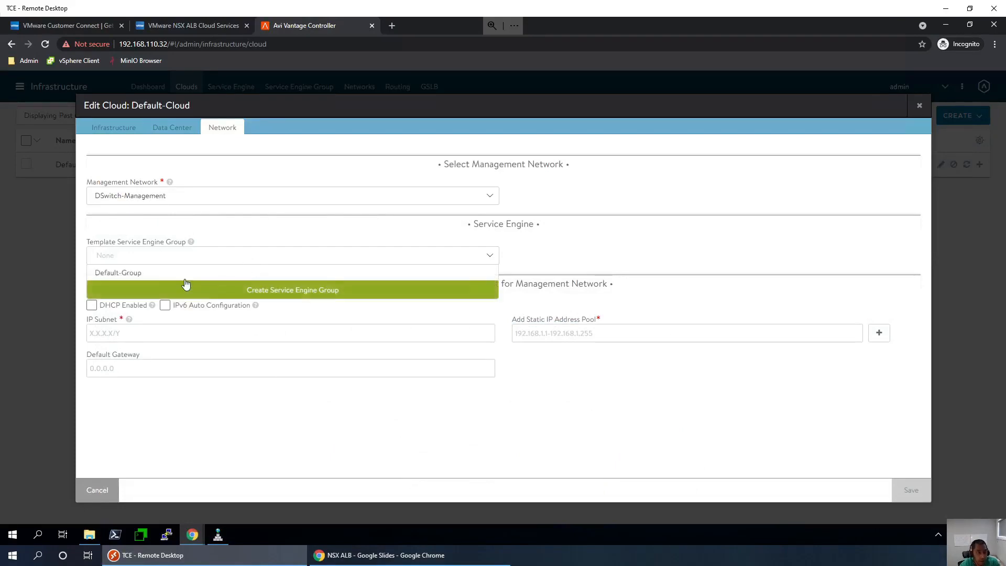
{"action": "left_click", "coordinate": [144, 273]}
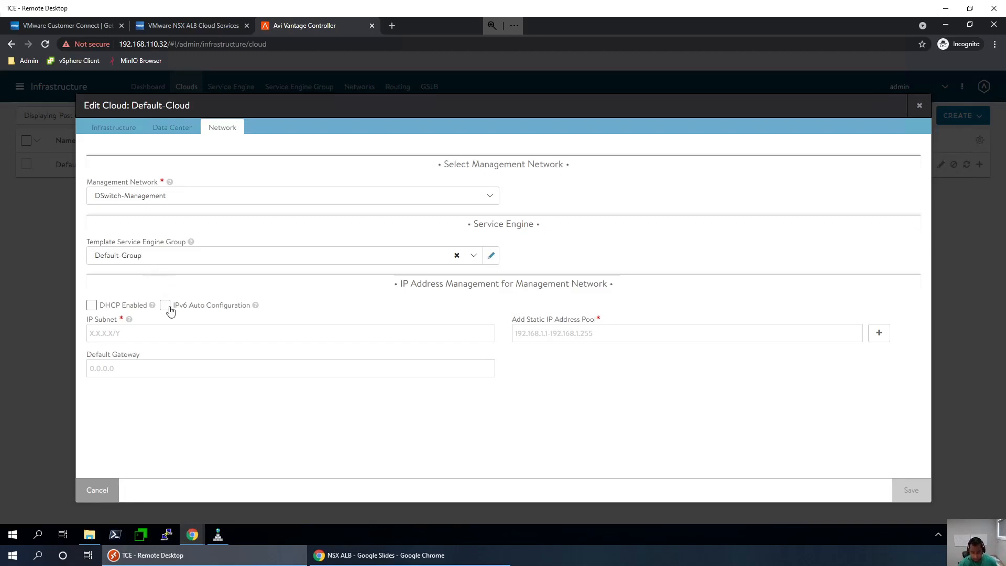
- Enter subnet 192.168.110.0/24, pool 192.168.110.120-192.168.110.139 and gateway 192.168.110.1
{"action": "left_click", "coordinate": [141, 330]}
{"action": "type", "text": "192."}
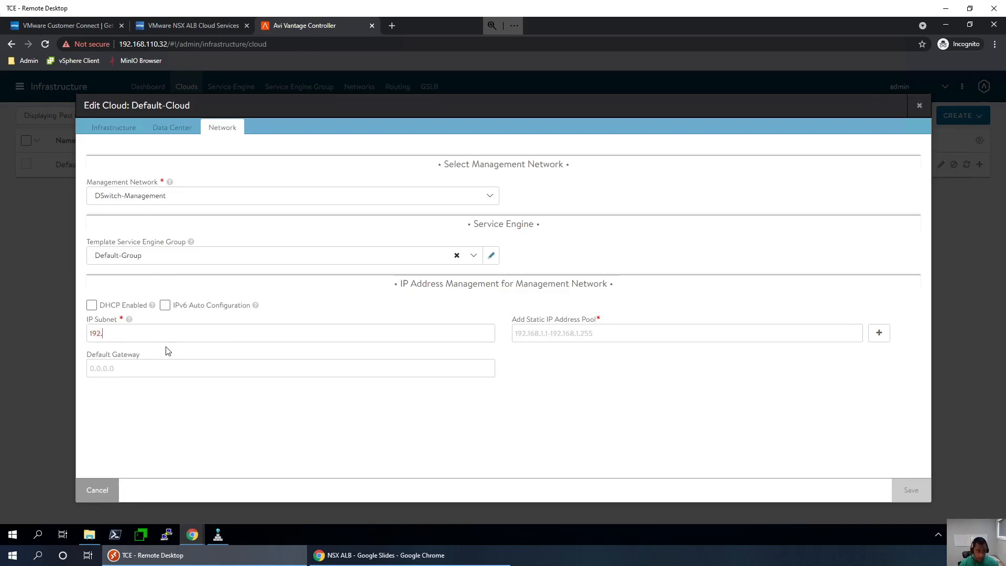
{"action": "type", "text": "168.110.0/24"}
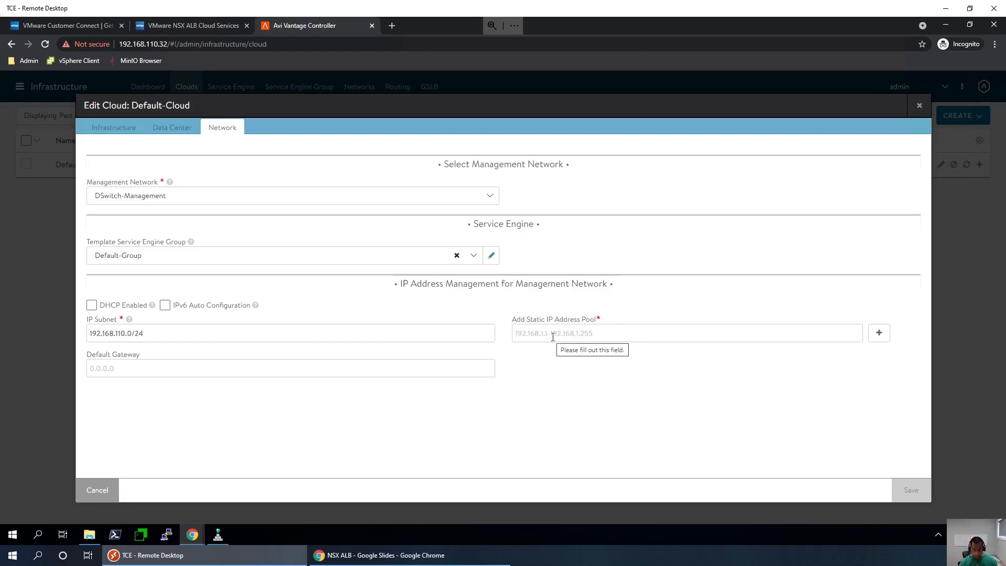
{"action": "type", "text": "192."}
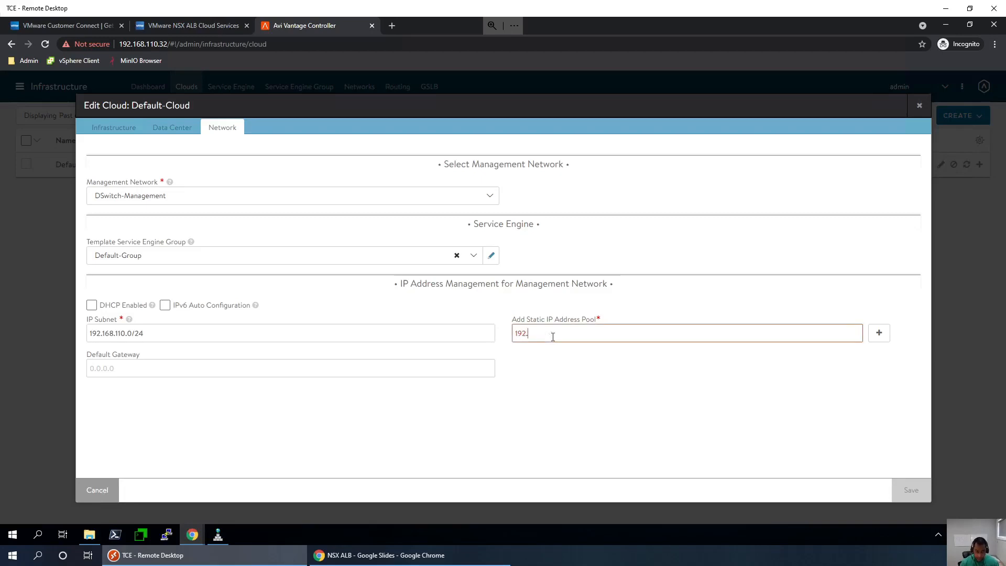
{"action": "type", "text": "168.110.120-192.168.110.1"}
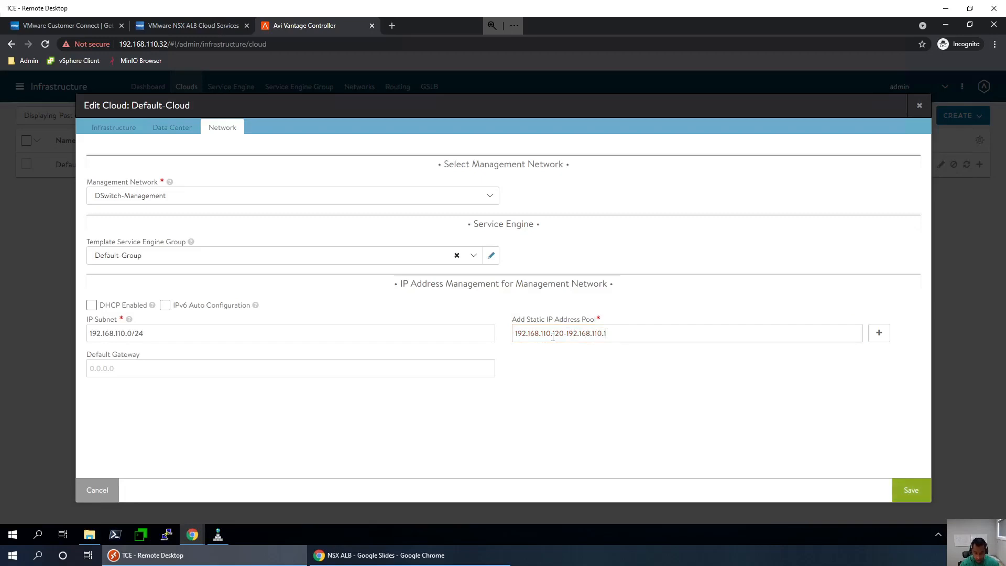
{"action": "type", "text": "39"}
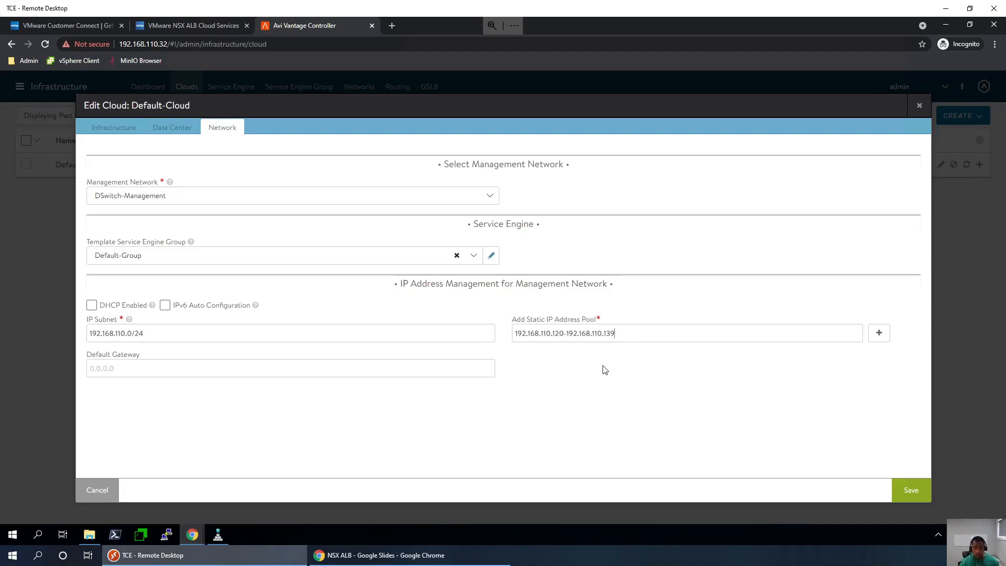
{"action": "left_click", "coordinate": [213, 368]}
{"action": "type", "text": "1"}
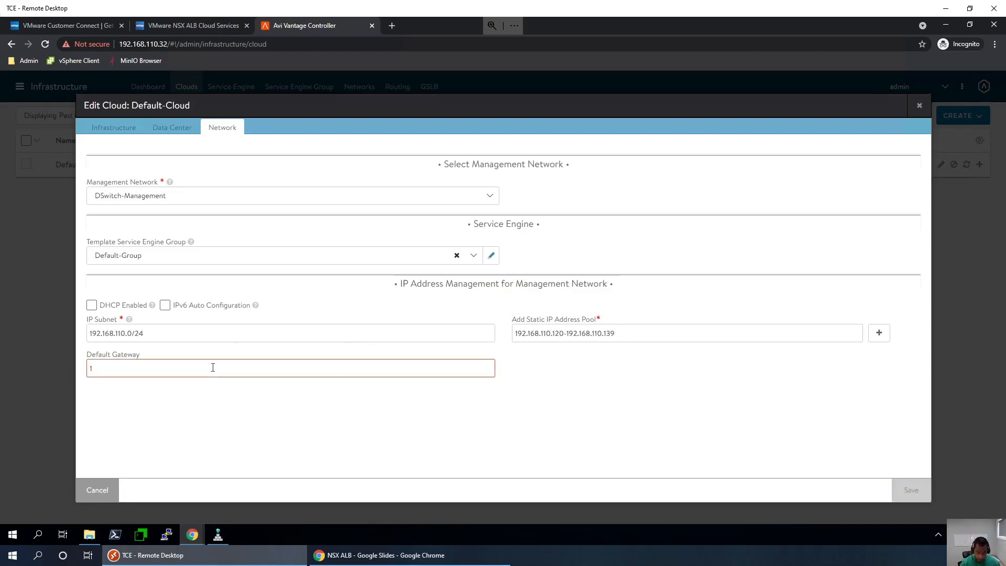
{"action": "type", "text": "92.168.110.1"}
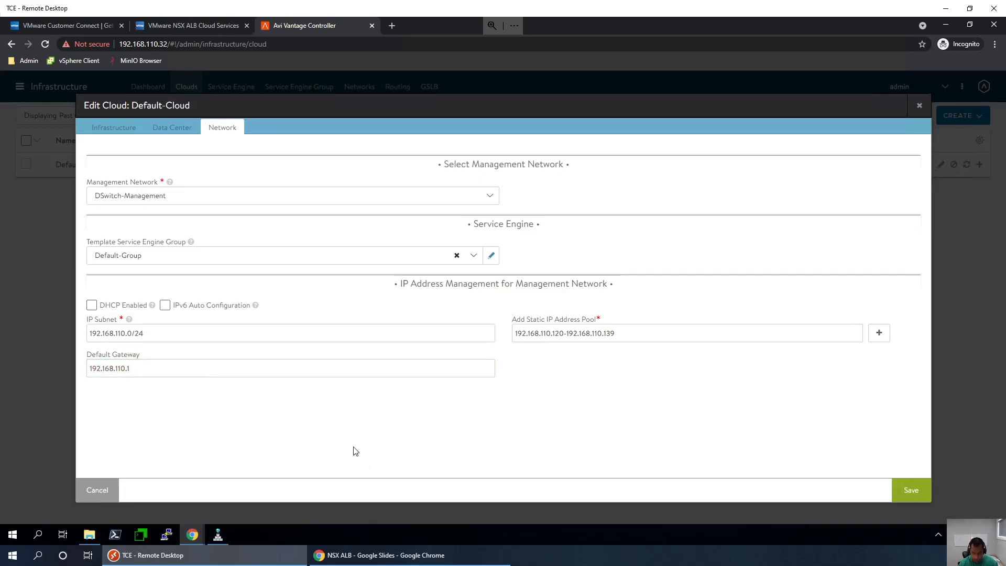
- Save the Default-Cloud network settings and go to the Administration Users page
{"action": "left_click", "coordinate": [910, 491]}
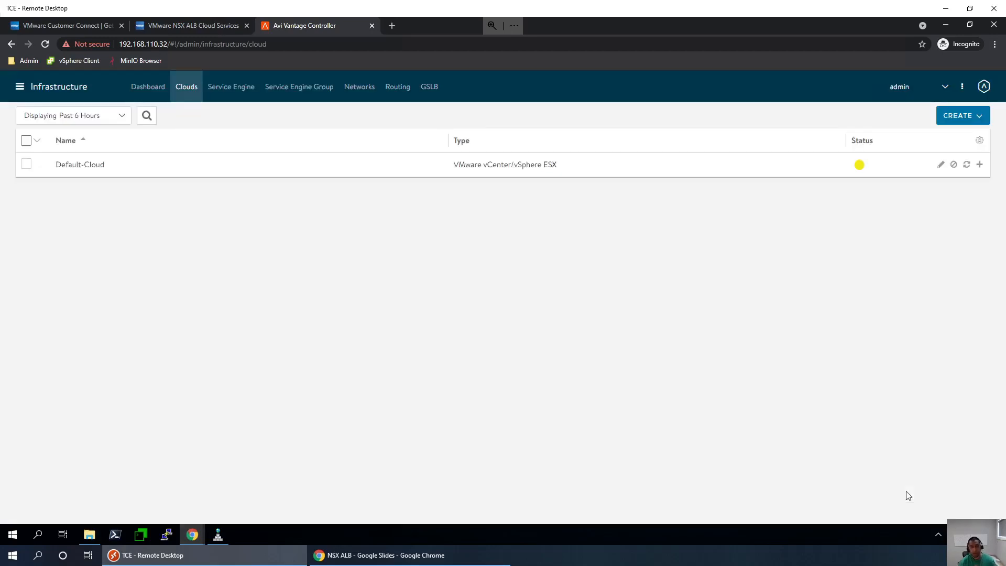
{"action": "mouse_move", "coordinate": [859, 170]}
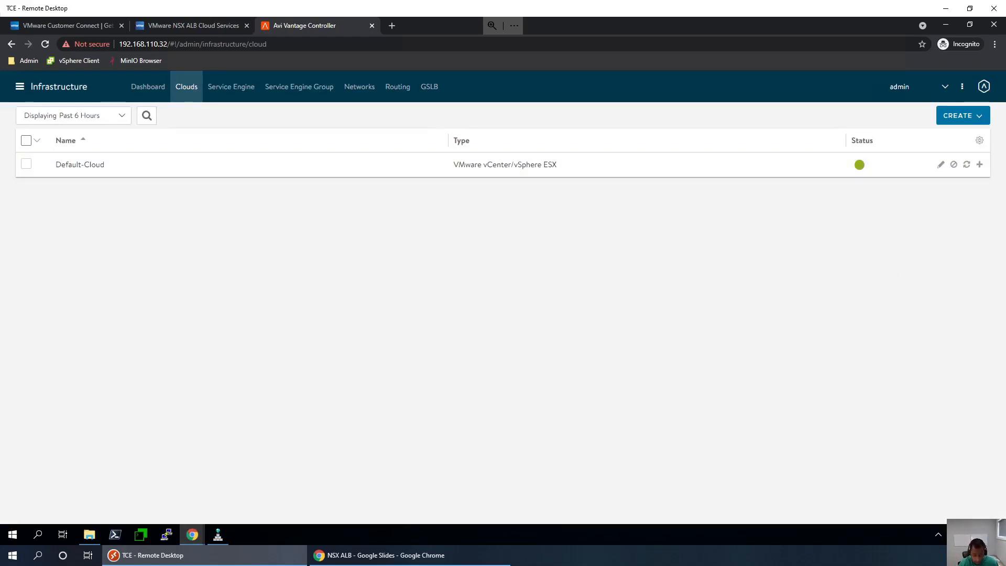
{"action": "key", "text": "alt+Tab"}
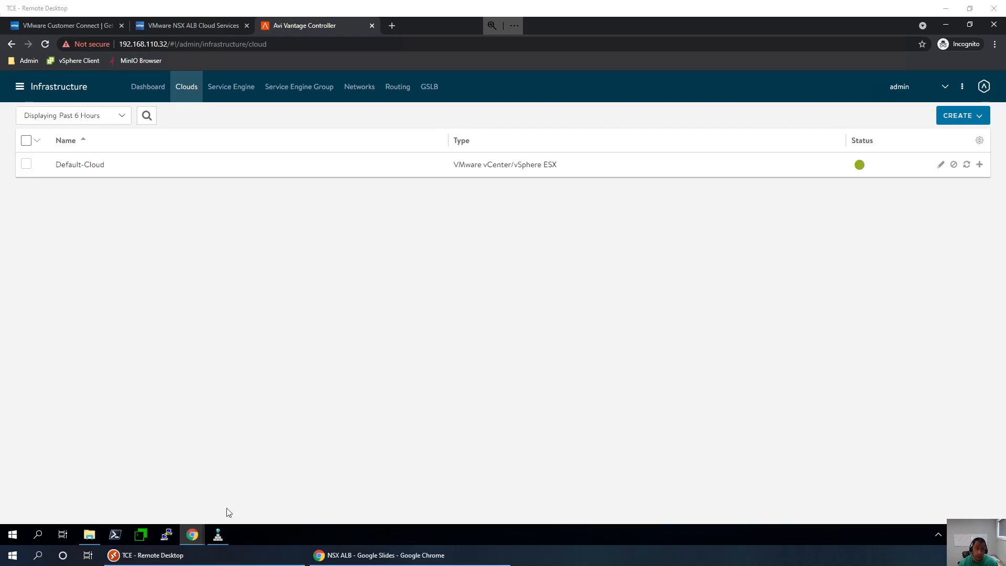
{"action": "left_click", "coordinate": [320, 330]}
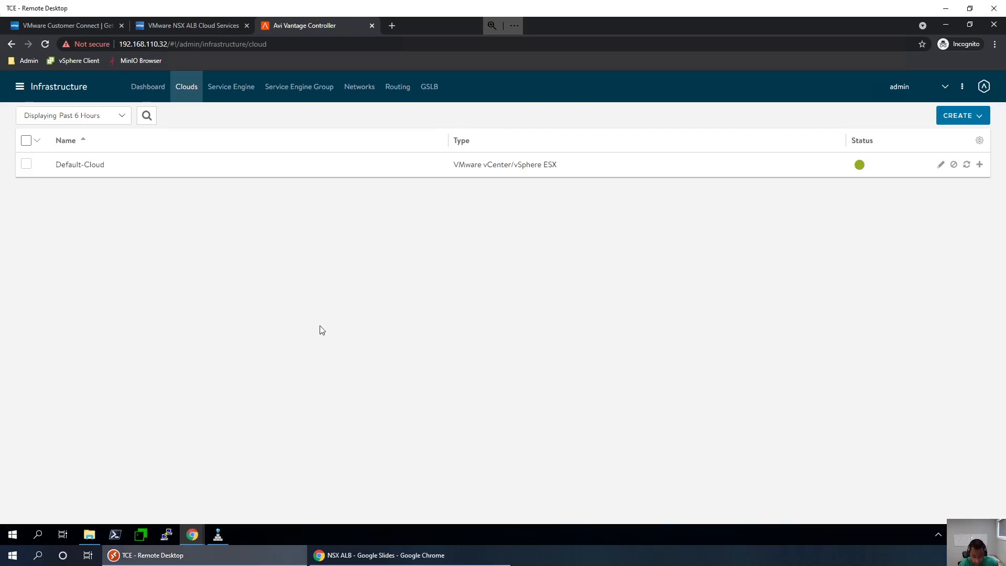
{"action": "left_click", "coordinate": [18, 88]}
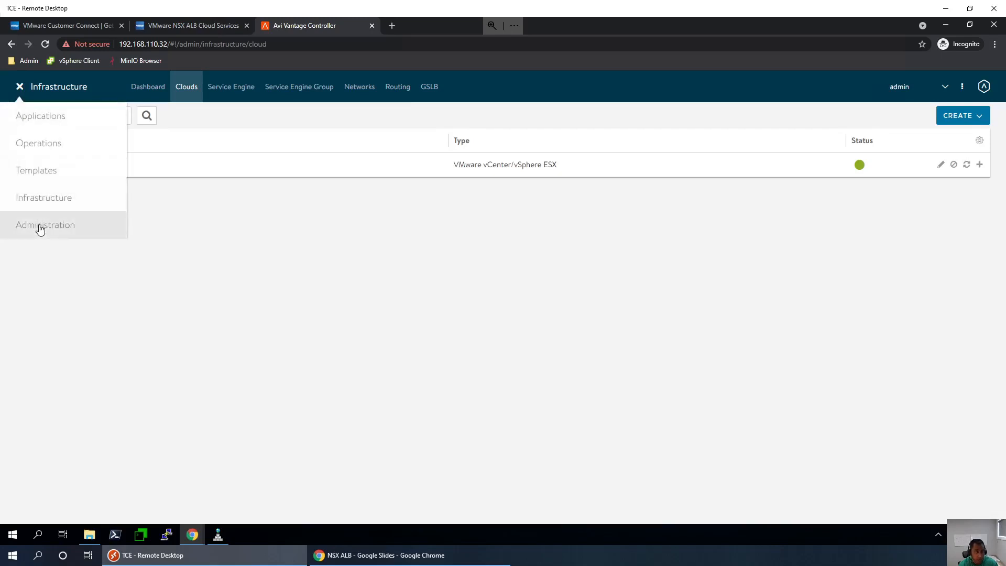
{"action": "left_click", "coordinate": [40, 226]}
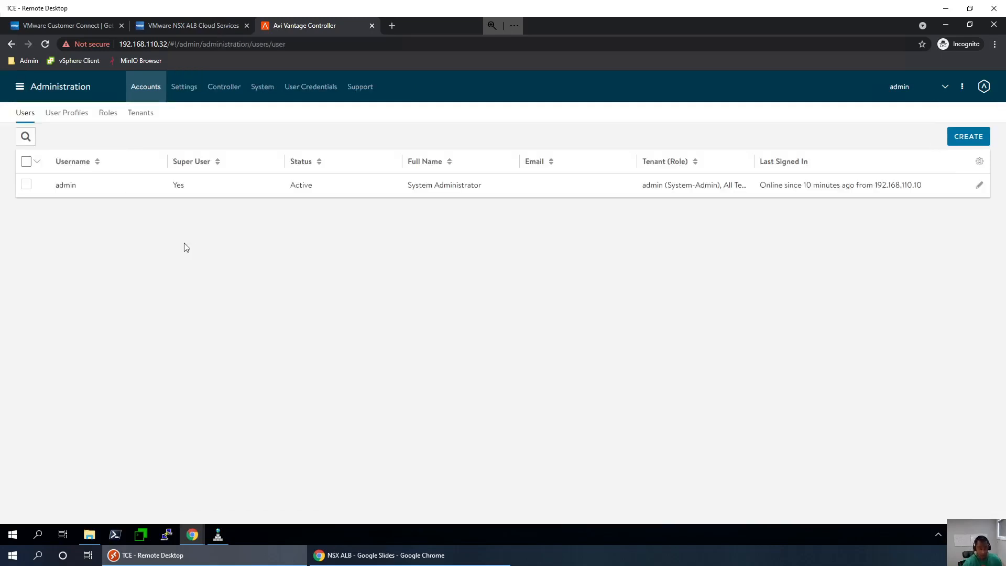
- Advance the NSX ALB deck to the NSX ALB for K8s slide, then return to the controller
{"action": "left_click", "coordinate": [337, 555]}
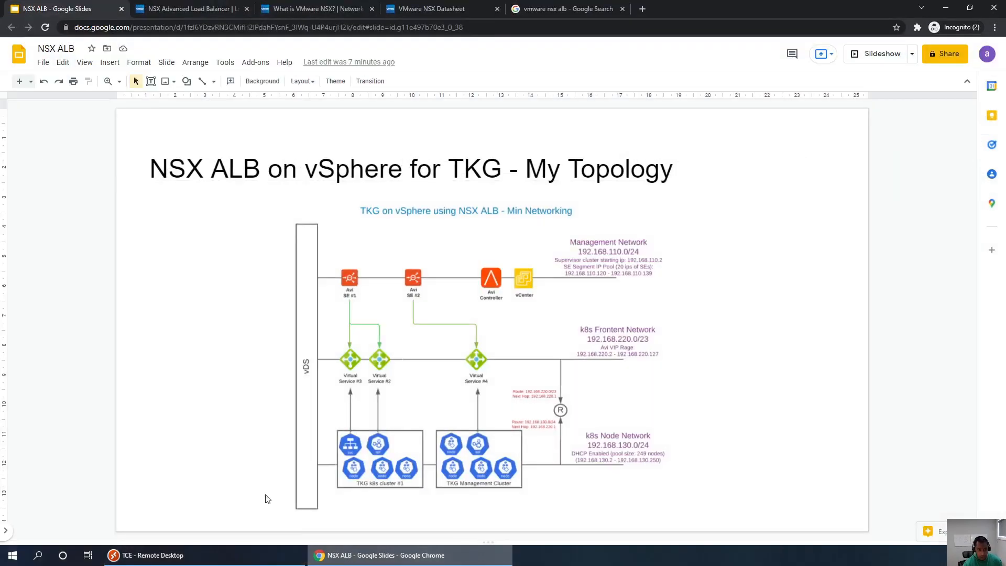
{"action": "key", "text": "Up"}
{"action": "key", "text": "Up"}
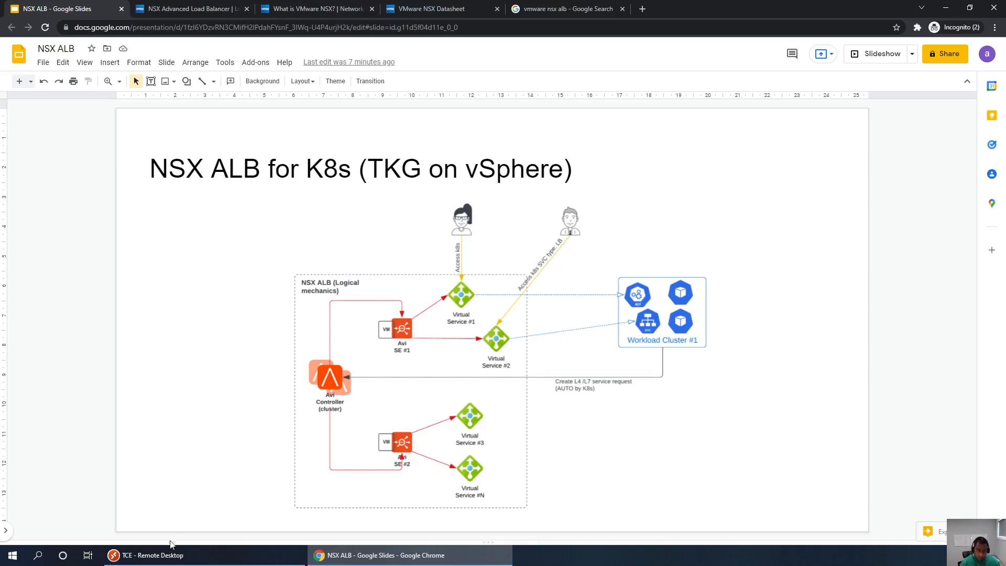
{"action": "left_click", "coordinate": [174, 552]}
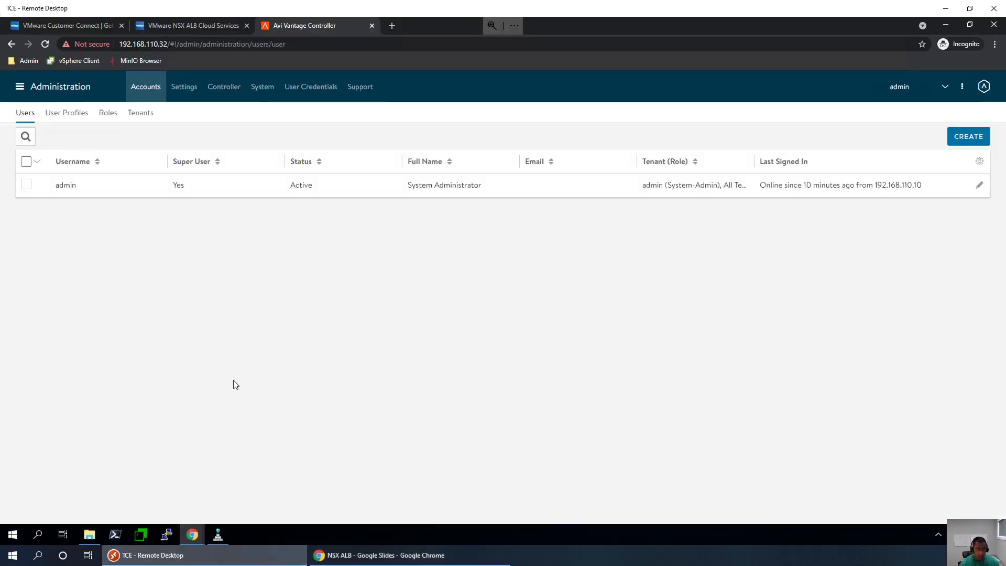
- Open the Controller tab to view the cluster Nodes table
{"action": "left_click", "coordinate": [235, 101]}
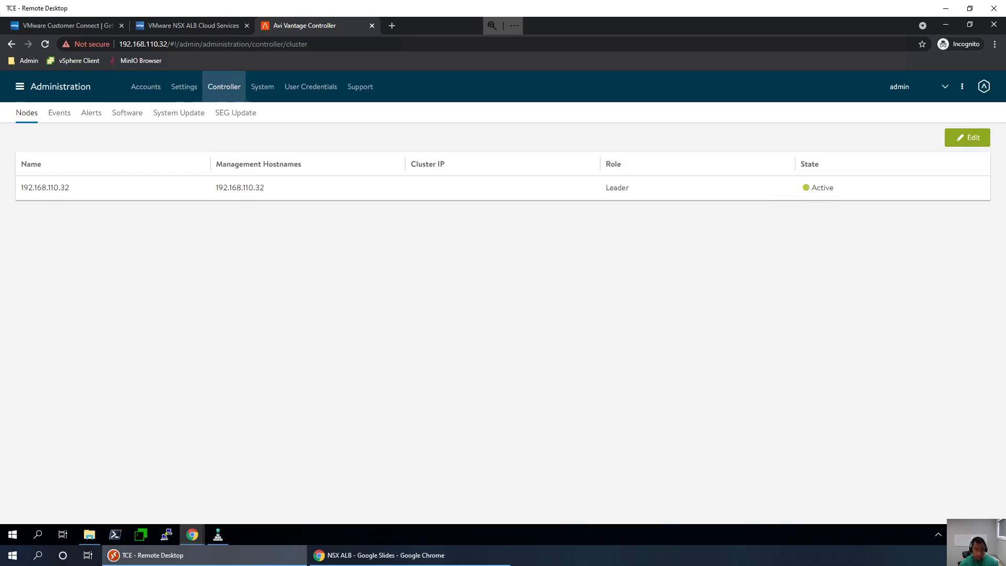
- Edit the controller configuration and enter Controller Cluster IP 192.168.110.31
{"action": "left_click", "coordinate": [959, 140]}
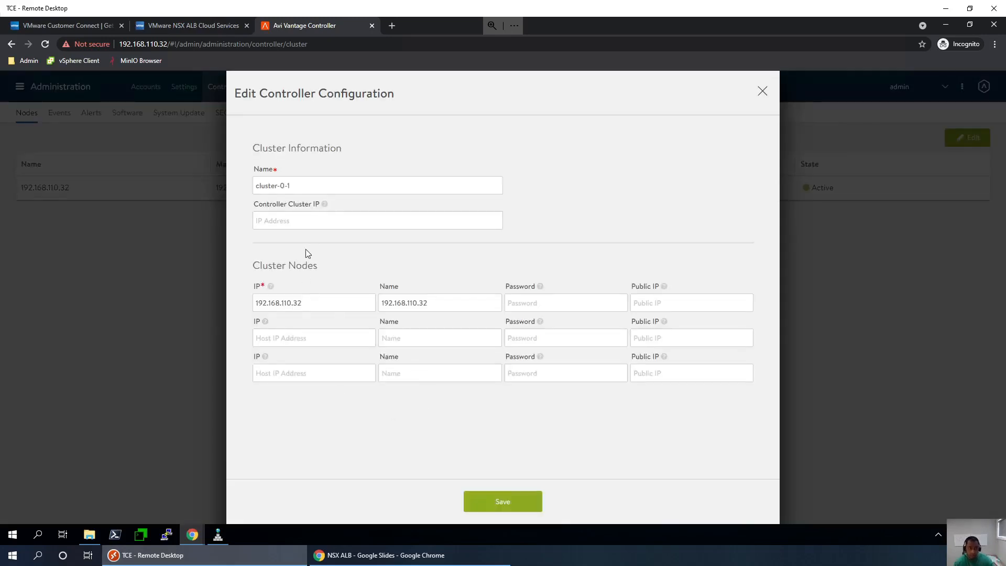
{"action": "left_click_drag", "start_coordinate": [303, 184], "coordinate": [238, 182]}
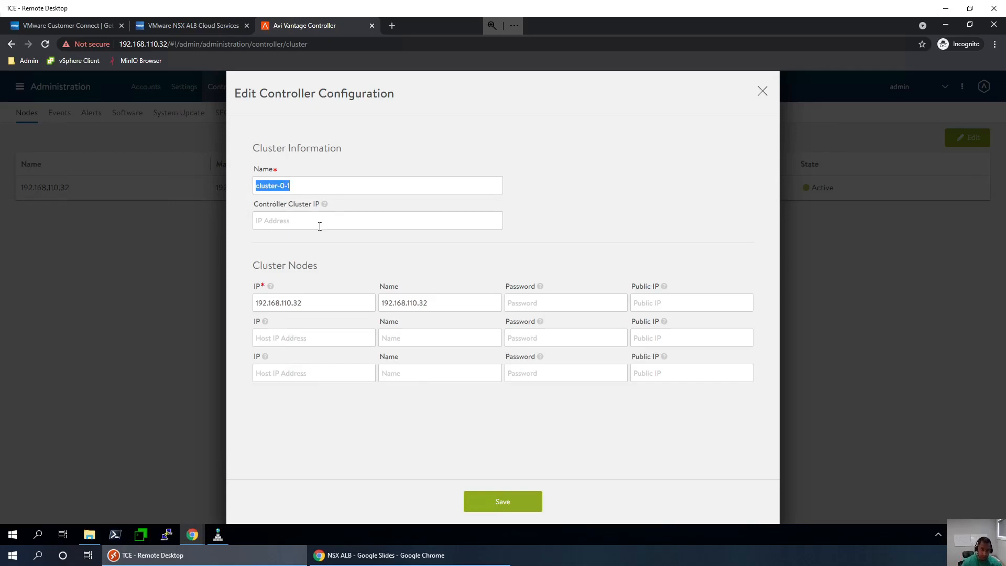
{"action": "left_click", "coordinate": [303, 222]}
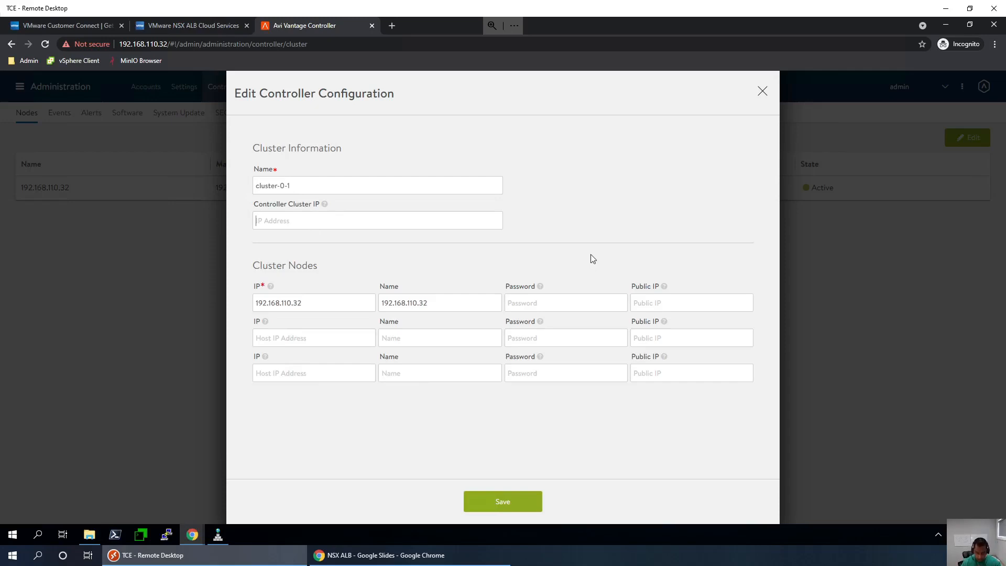
{"action": "type", "text": "192"}
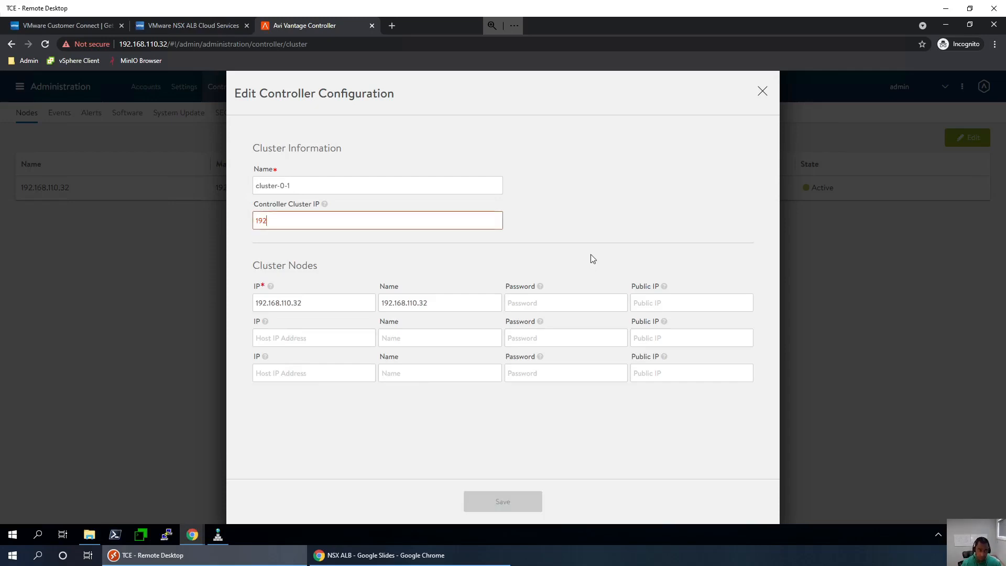
{"action": "type", "text": ".168.110."}
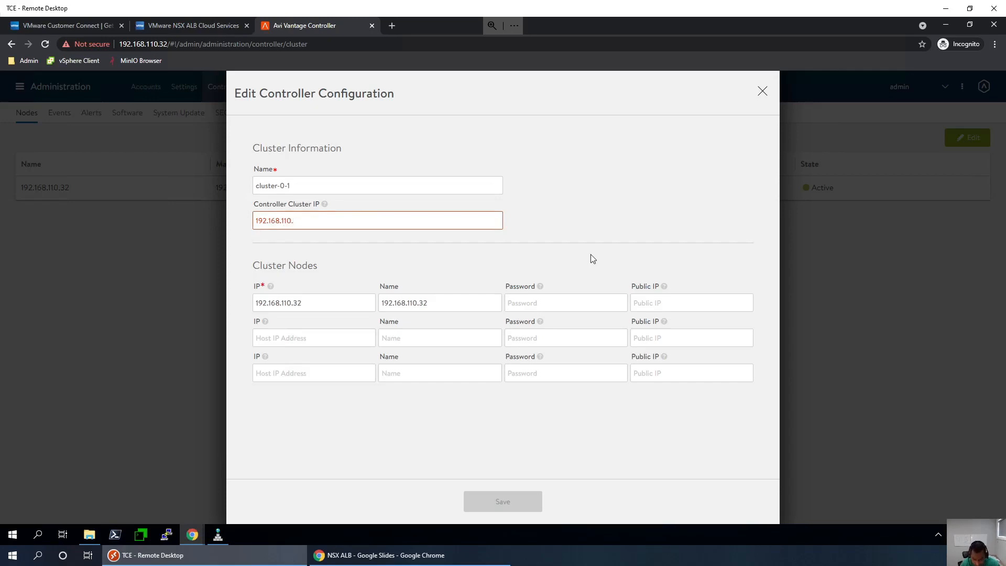
{"action": "type", "text": "31"}
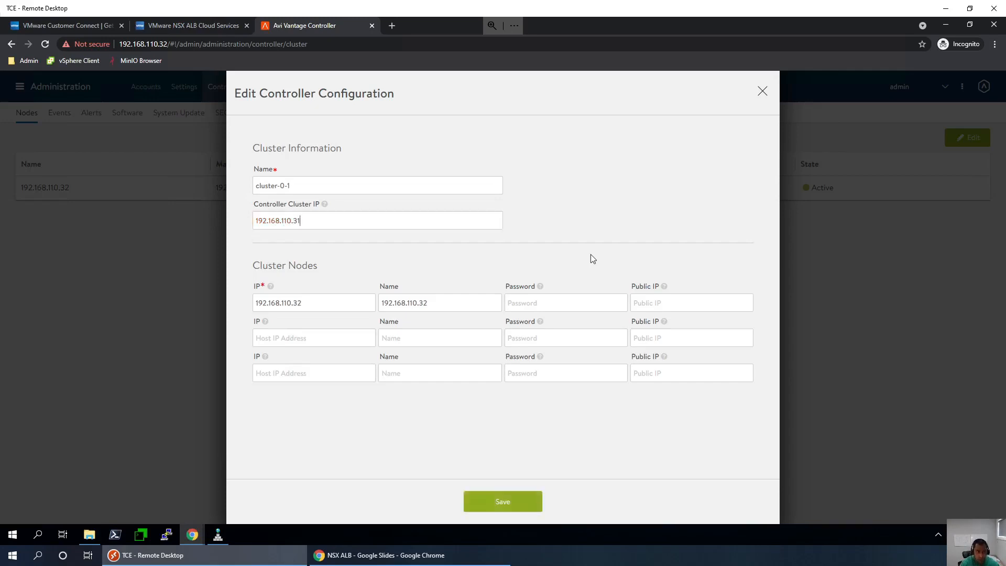
{"action": "left_click", "coordinate": [217, 534]}
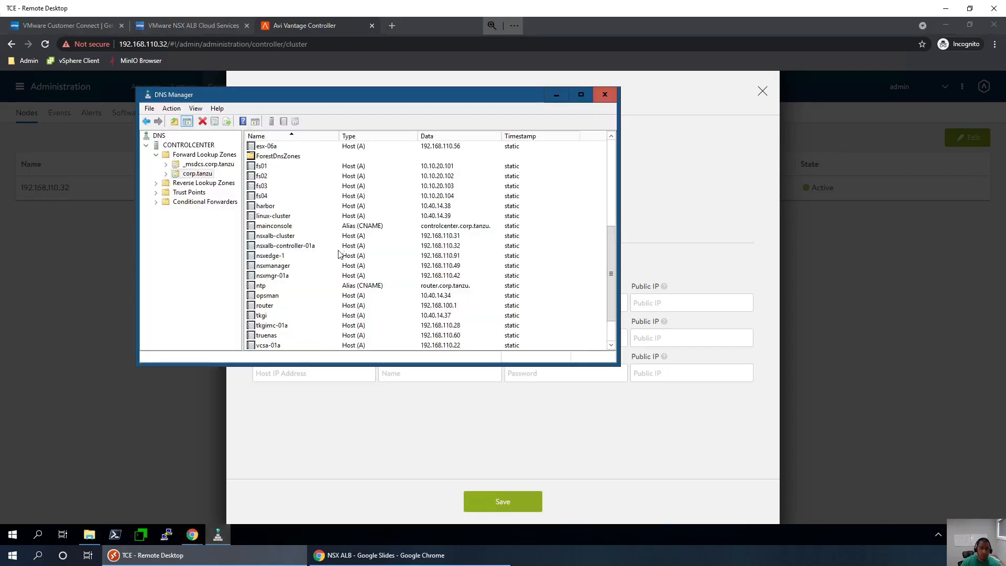
{"action": "left_click", "coordinate": [285, 237]}
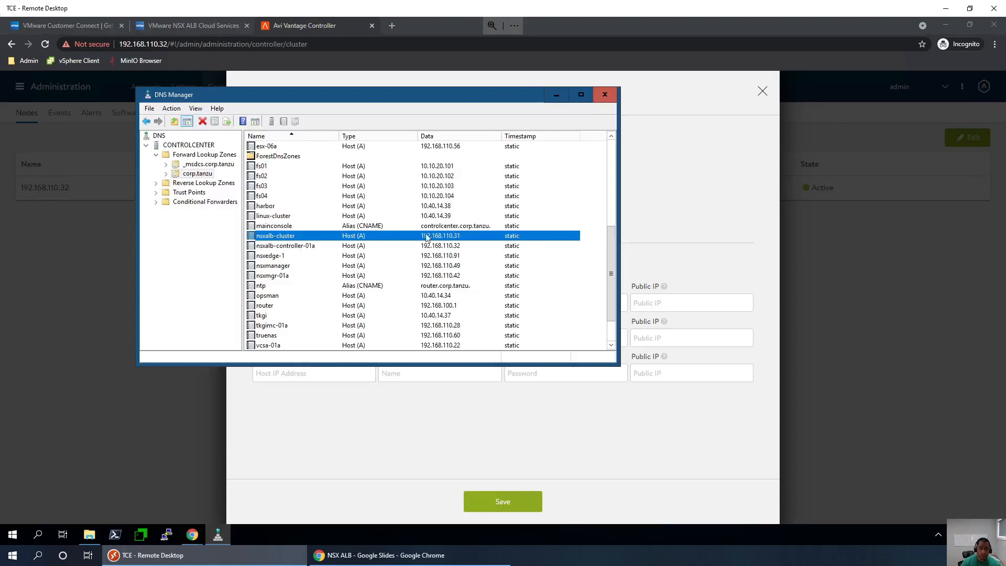
{"action": "left_click", "coordinate": [317, 432]}
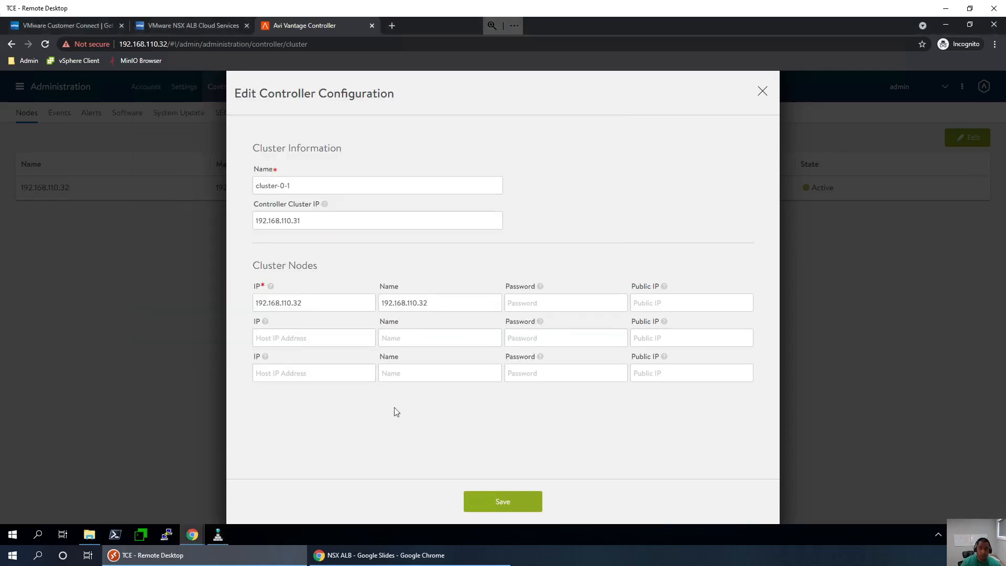
- Highlight cluster IP 192.168.110.31, the first node's IP 192.168.110.32 and its name
{"action": "left_click", "coordinate": [261, 221], "text": "shift"}
{"action": "left_click", "coordinate": [307, 306]}
{"action": "left_click", "coordinate": [282, 304], "text": "shift"}
{"action": "left_click", "coordinate": [325, 220]}
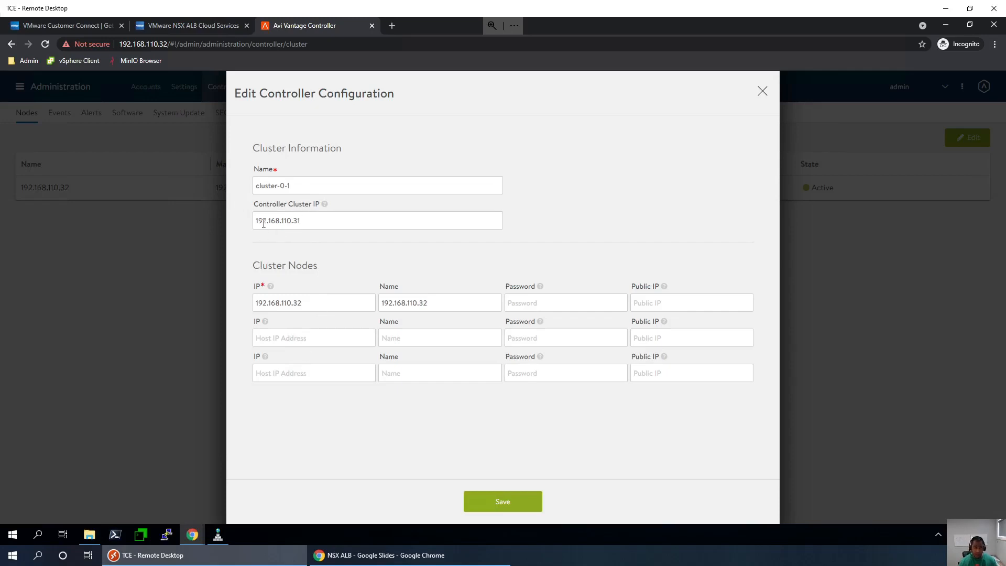
{"action": "left_click_drag", "start_coordinate": [301, 221], "coordinate": [247, 220]}
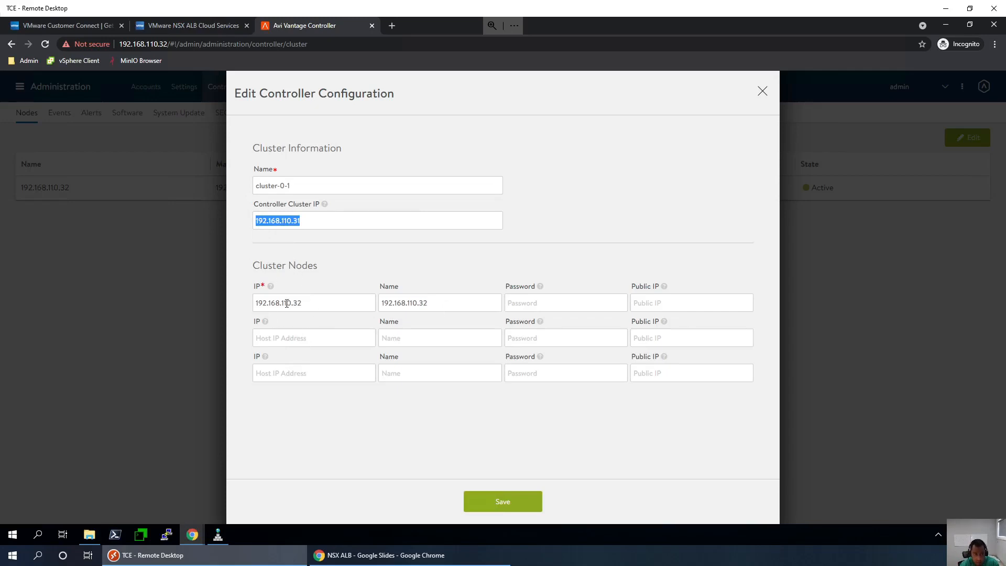
{"action": "left_click_drag", "start_coordinate": [309, 301], "coordinate": [240, 300]}
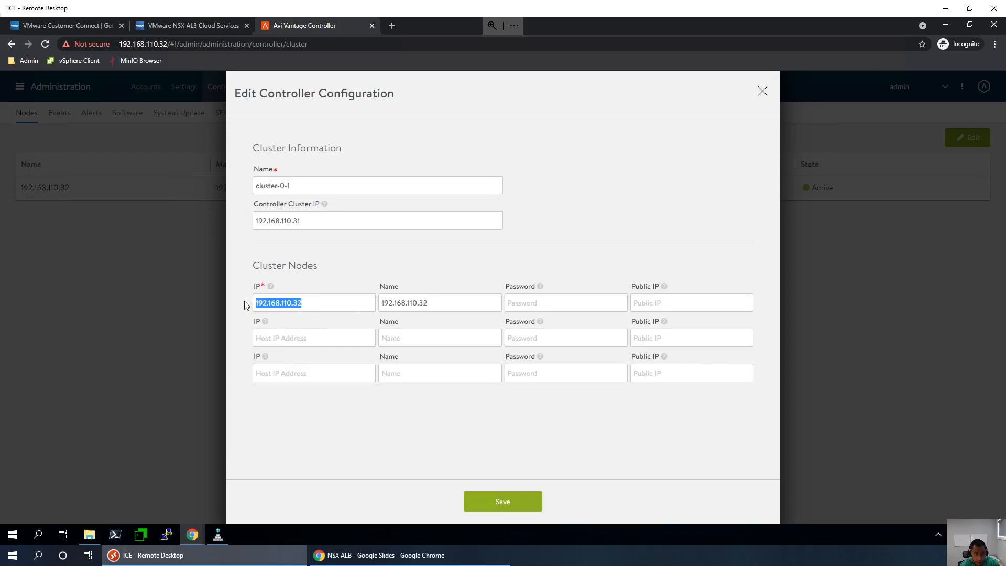
{"action": "left_click", "coordinate": [442, 312]}
{"action": "left_click_drag", "start_coordinate": [437, 304], "coordinate": [360, 305]}
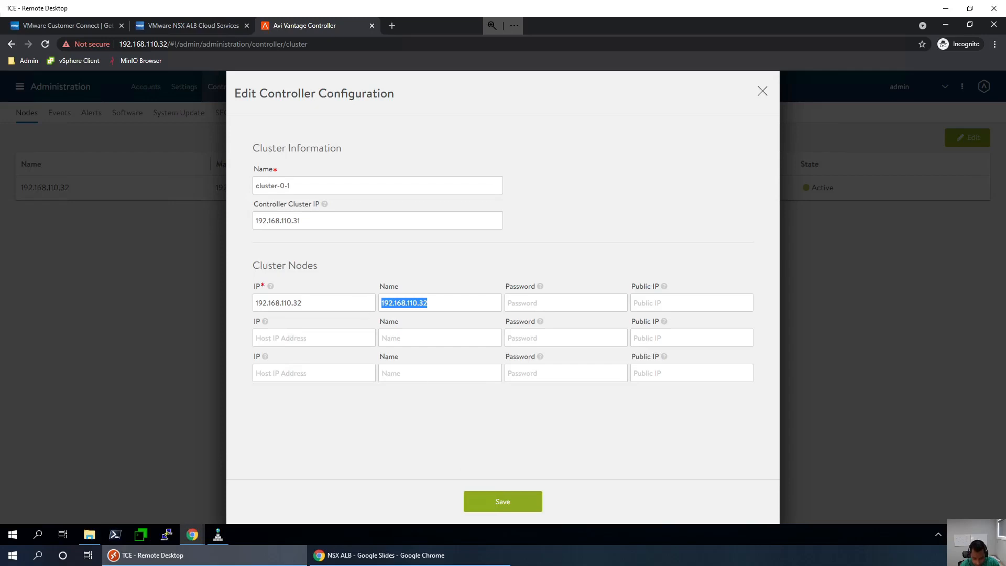
{"action": "key", "text": "alt+Tab"}
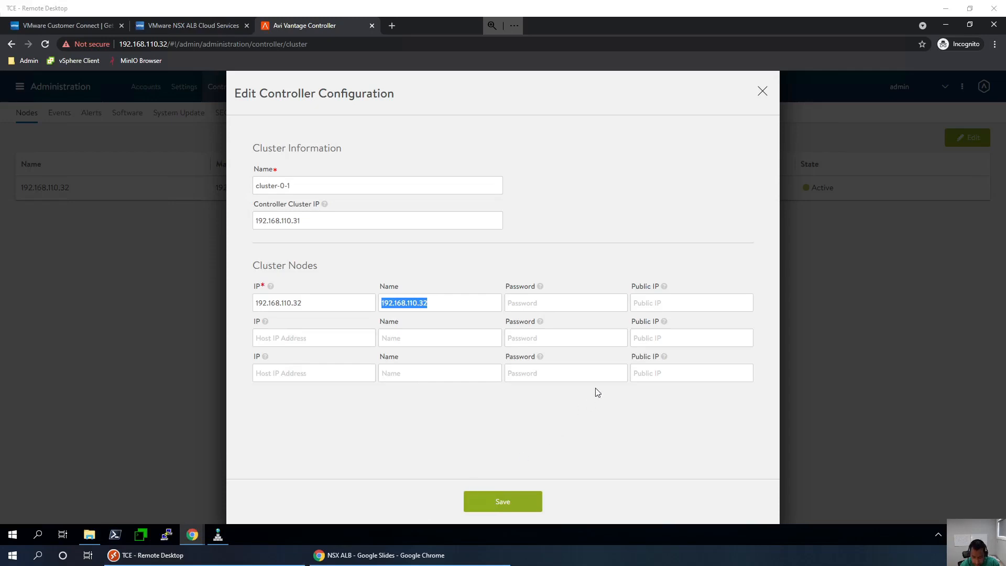
{"action": "left_click", "coordinate": [420, 304]}
{"action": "left_click", "coordinate": [442, 302]}
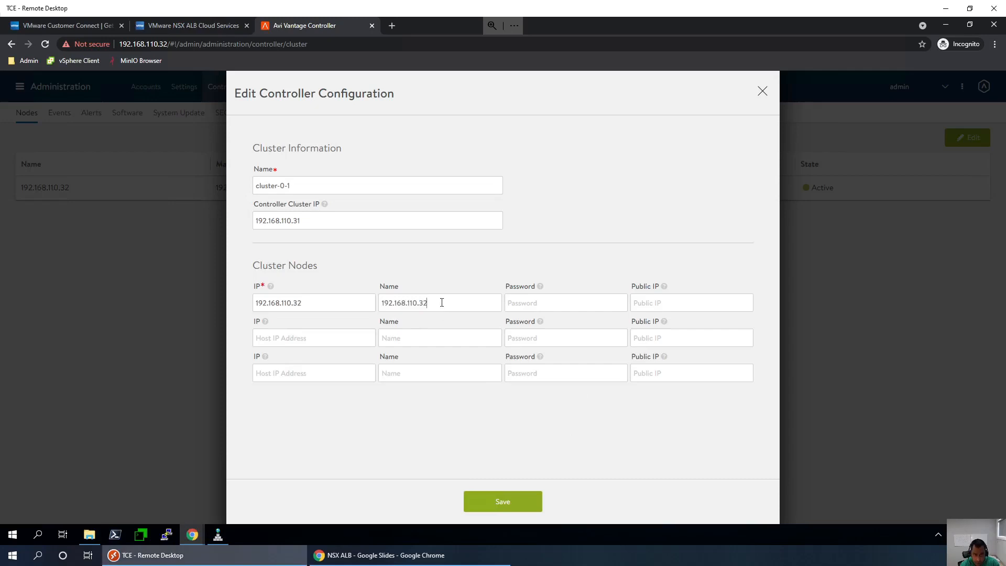
- Enter the first node's admin password and save the controller cluster configuration
{"action": "left_click", "coordinate": [548, 304]}
{"action": "type", "text": "••••"}
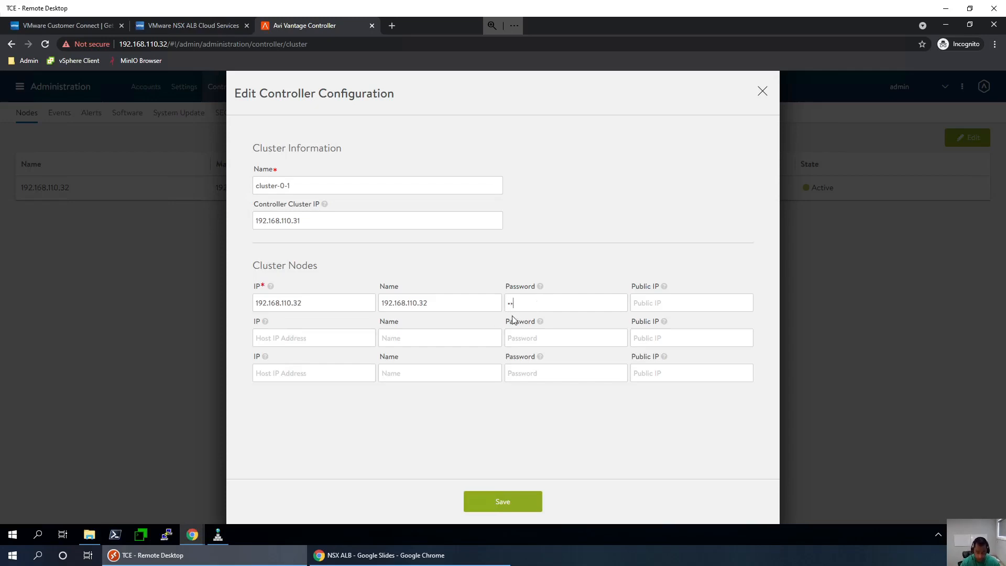
{"action": "key", "text": "BackSpace"}
{"action": "key", "text": "BackSpace"}
{"action": "key", "text": "BackSpace"}
{"action": "type", "text": "••••••••"}
{"action": "mouse_move", "coordinate": [667, 295]}
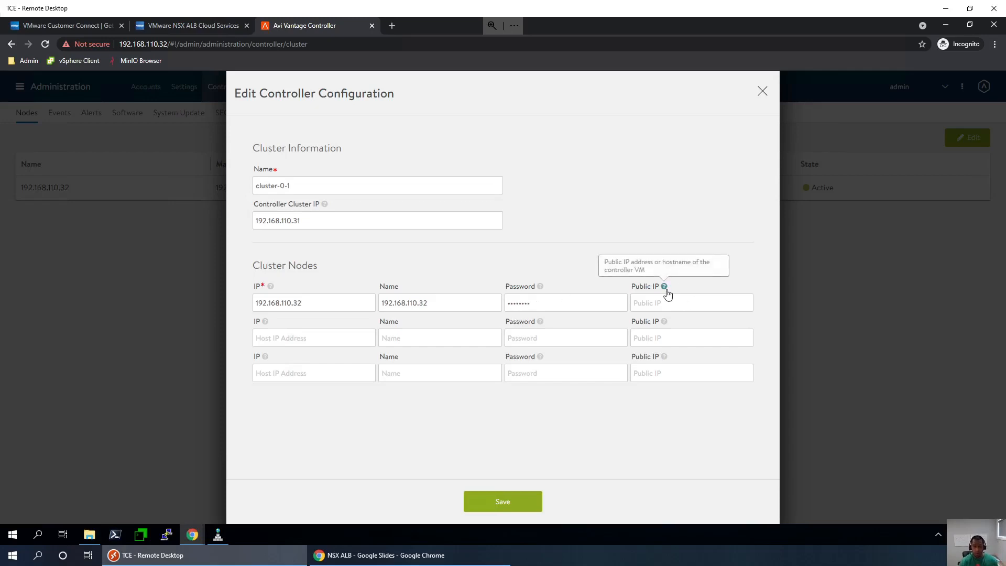
{"action": "left_click", "coordinate": [514, 503]}
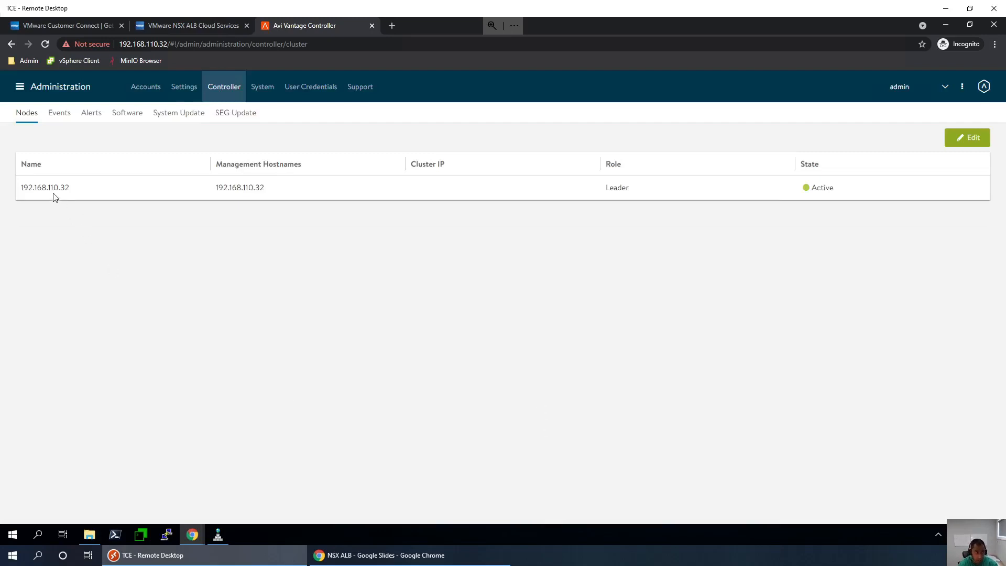
{"action": "mouse_move", "coordinate": [192, 534]}
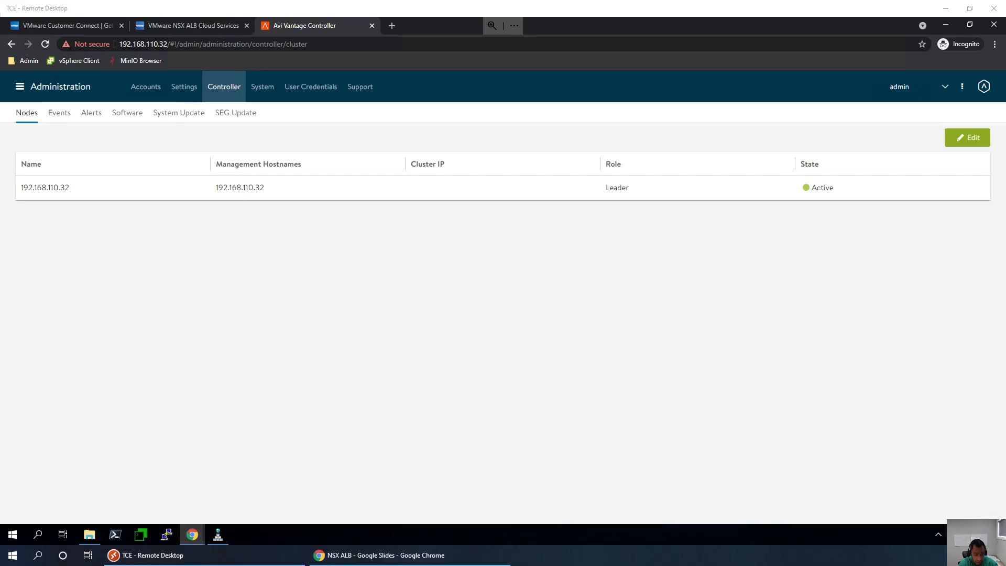
- Underline the Connect and Configure cloud and Configure Controller Cluster checklist lines
{"action": "left_click", "coordinate": [383, 555]}
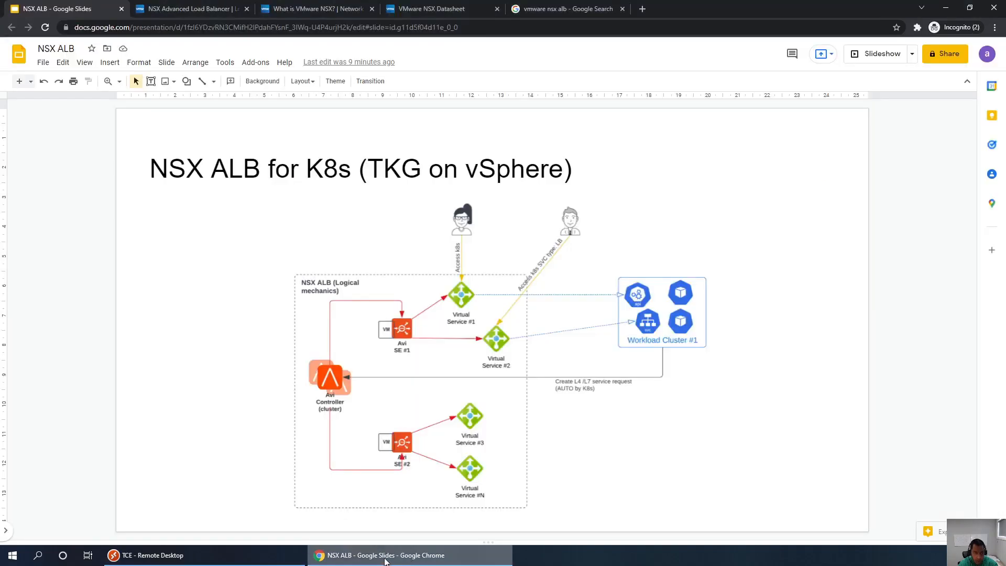
{"action": "key", "text": "Down"}
{"action": "key", "text": "Down"}
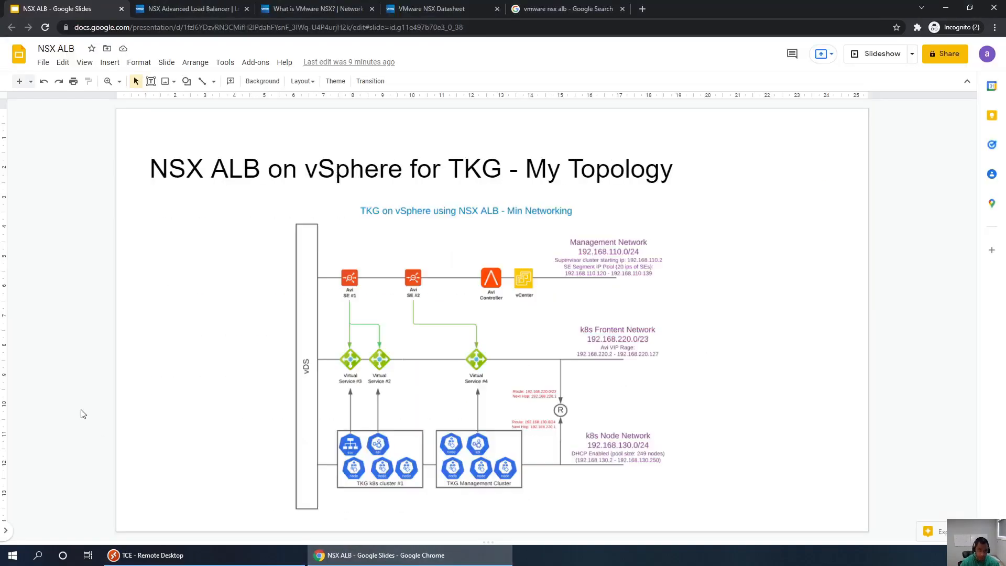
{"action": "key", "text": "Down"}
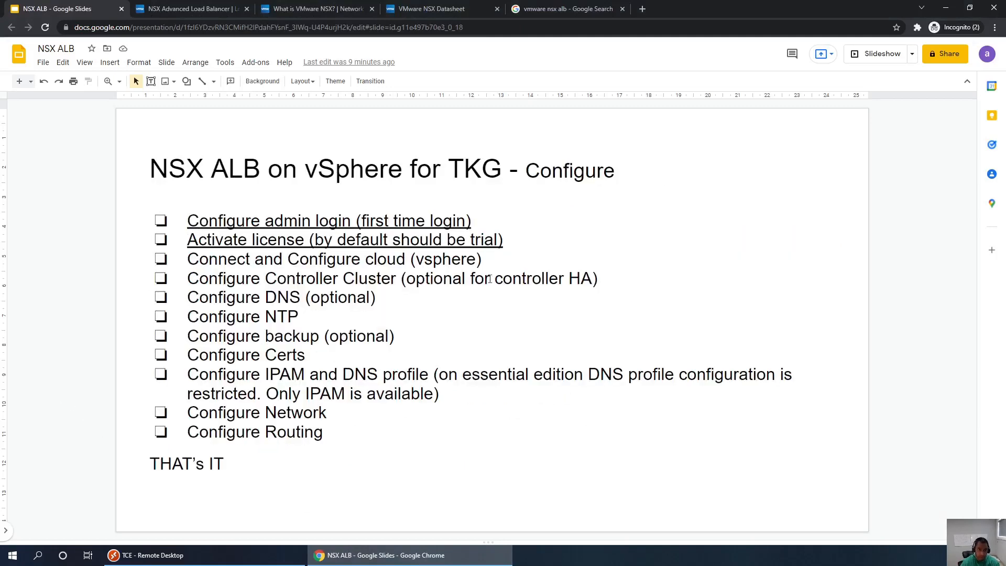
{"action": "left_click", "coordinate": [491, 269]}
{"action": "key", "text": "shift+Home"}
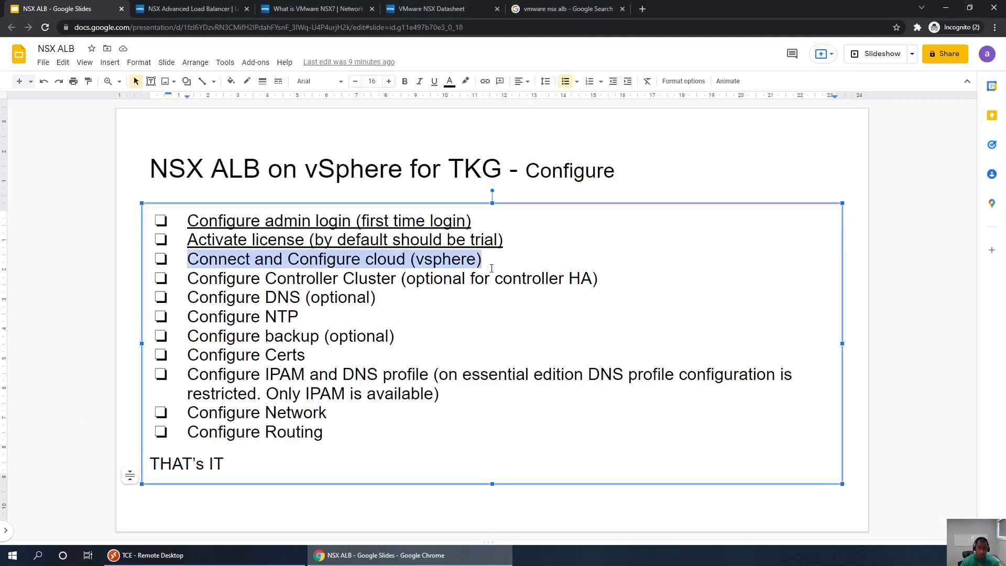
{"action": "key", "text": "ctrl+u"}
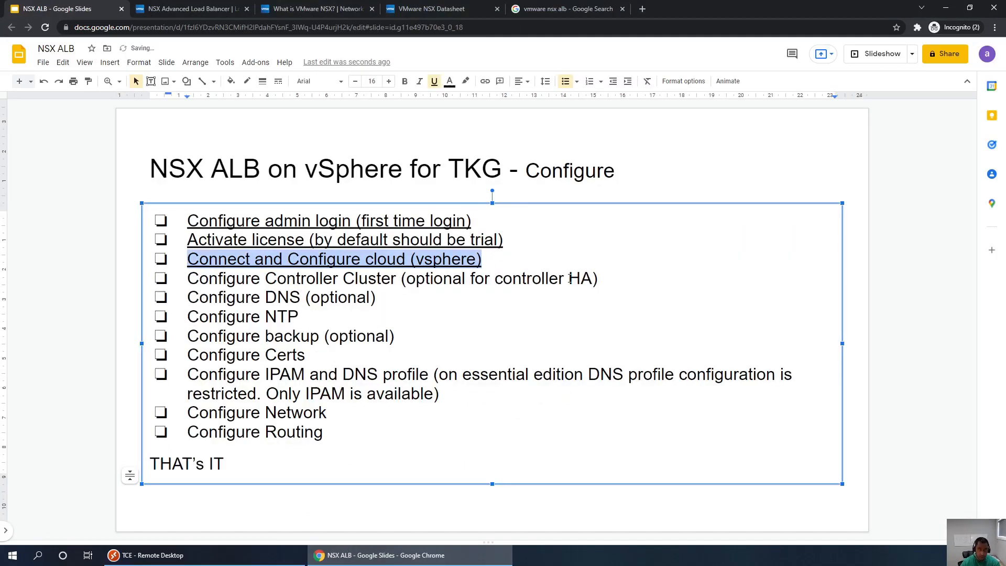
{"action": "left_click", "coordinate": [612, 278]}
{"action": "key", "text": "shift+Home"}
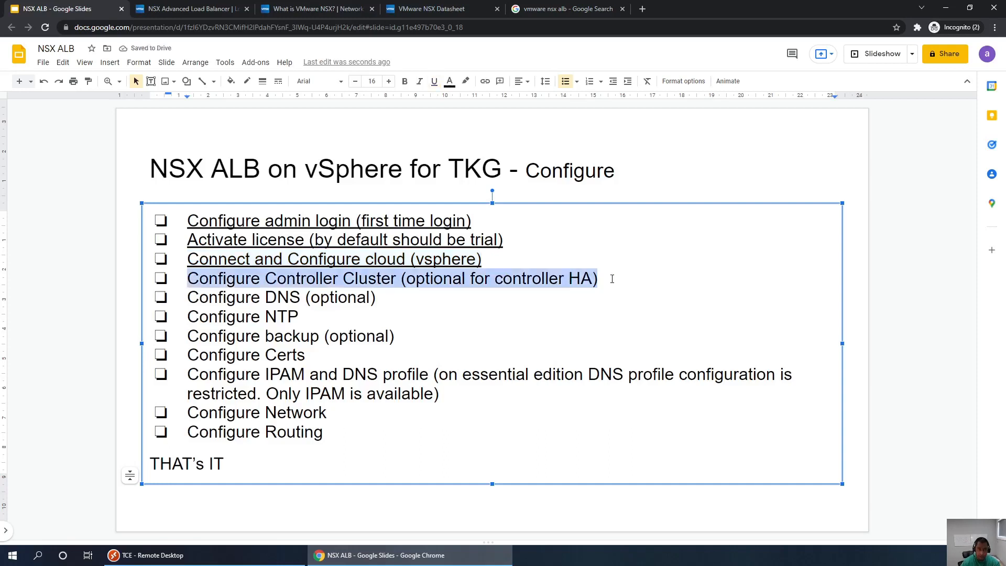
{"action": "key", "text": "ctrl+u"}
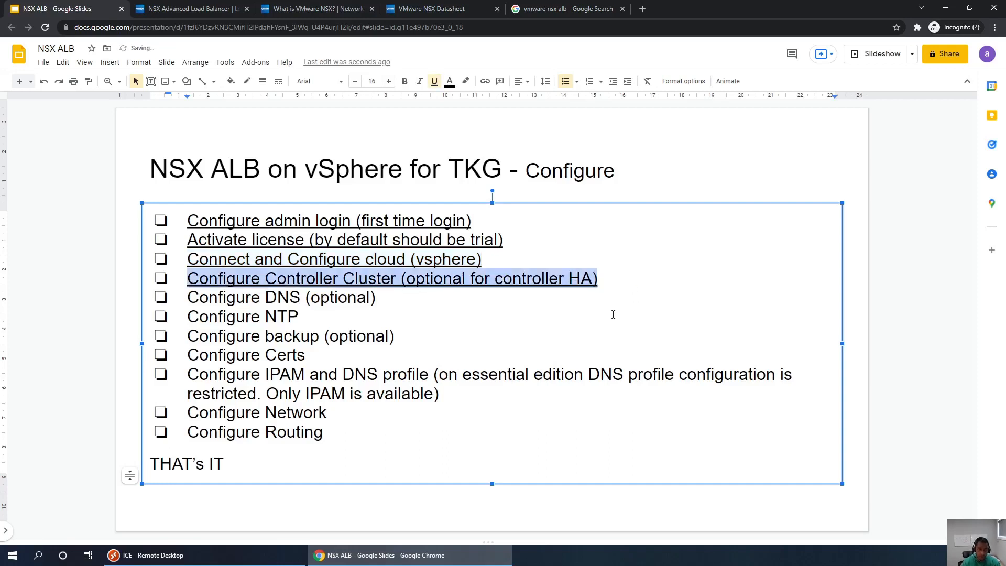
- Point out the DNS and NTP items in the checklist and prerequisites, then return to the controller
{"action": "double_click", "coordinate": [281, 297]}
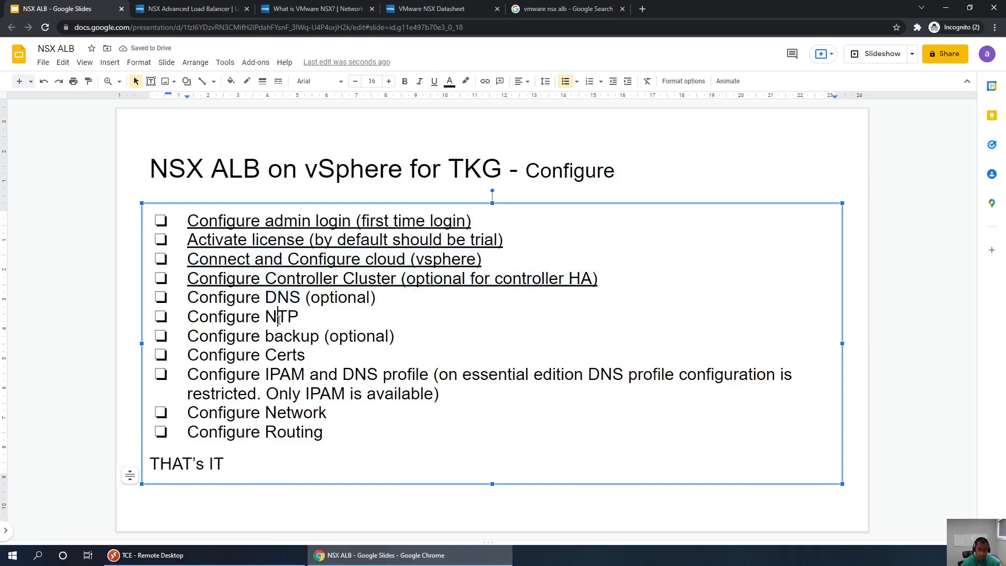
{"action": "double_click", "coordinate": [279, 317]}
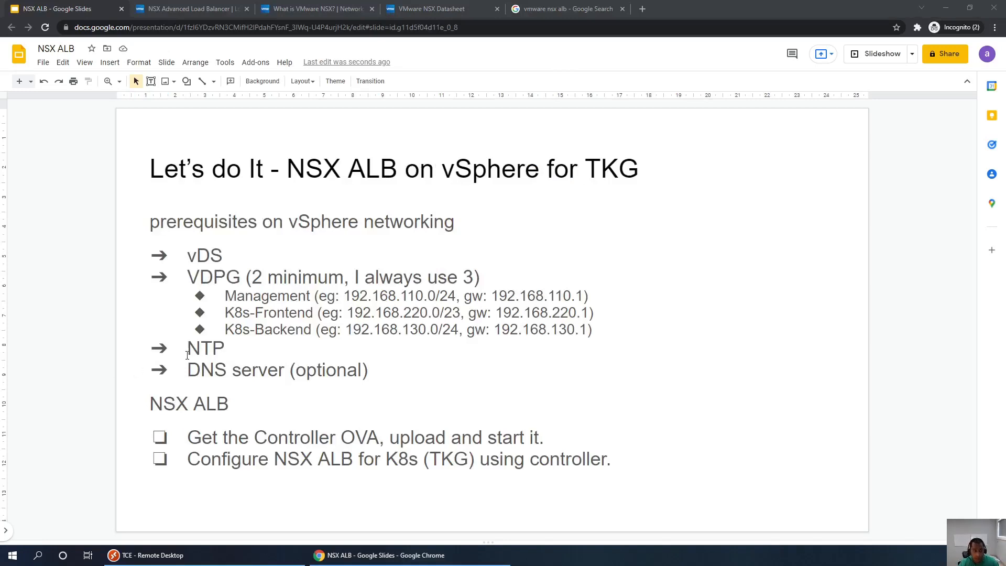
{"action": "double_click", "coordinate": [192, 350]}
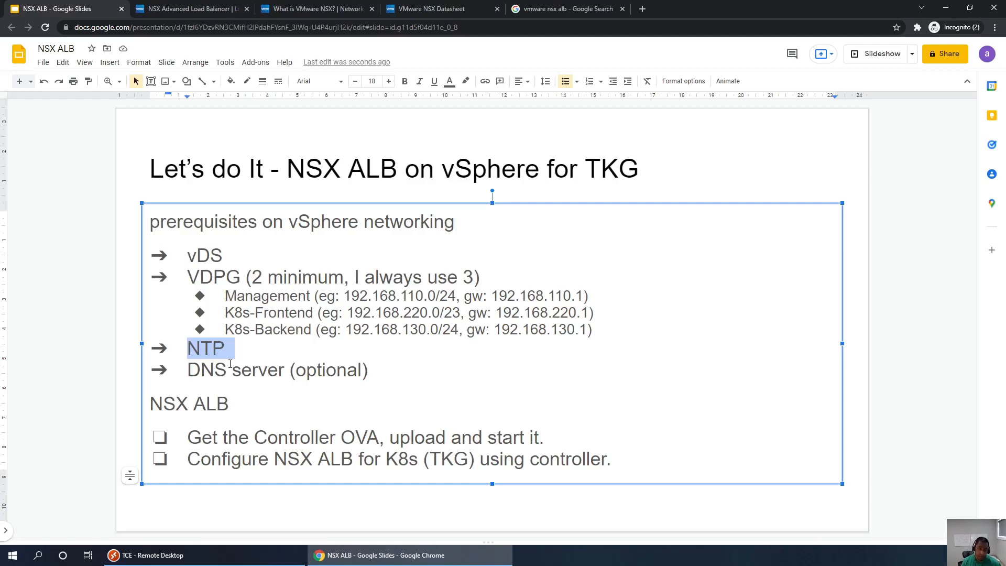
{"action": "left_click_drag", "start_coordinate": [284, 375], "coordinate": [189, 380]}
{"action": "double_click", "coordinate": [288, 370]}
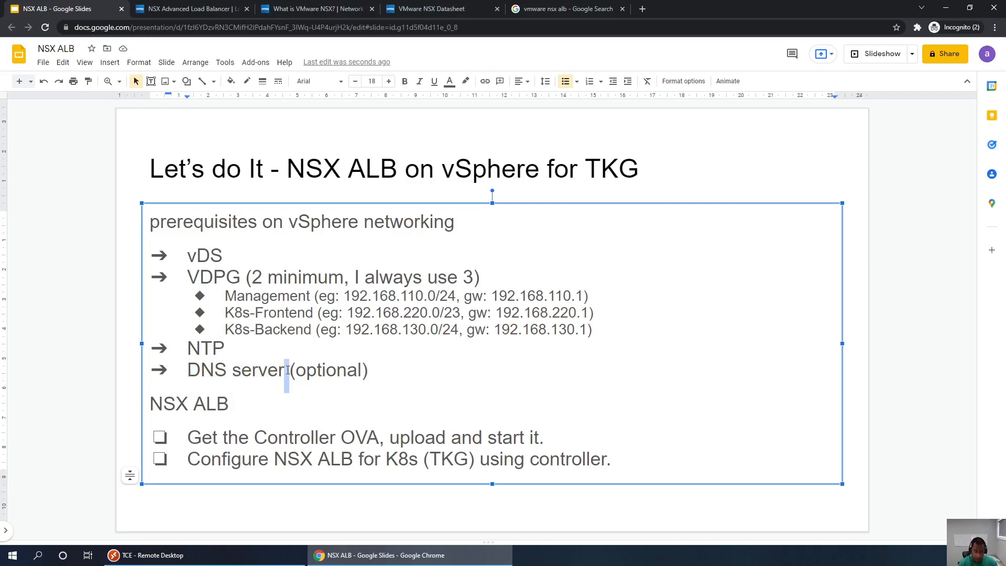
{"action": "left_click", "coordinate": [287, 369]}
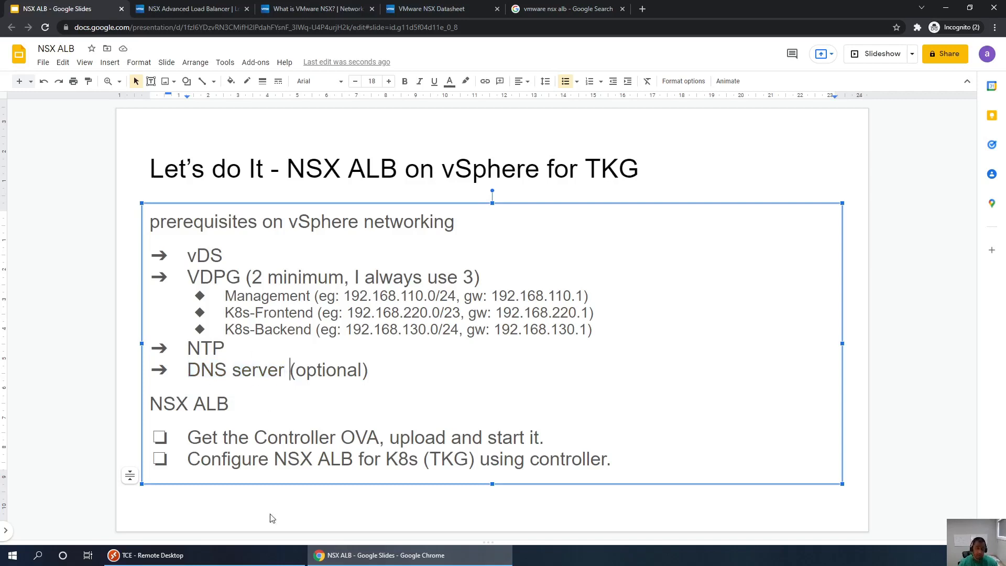
{"action": "left_click", "coordinate": [262, 555]}
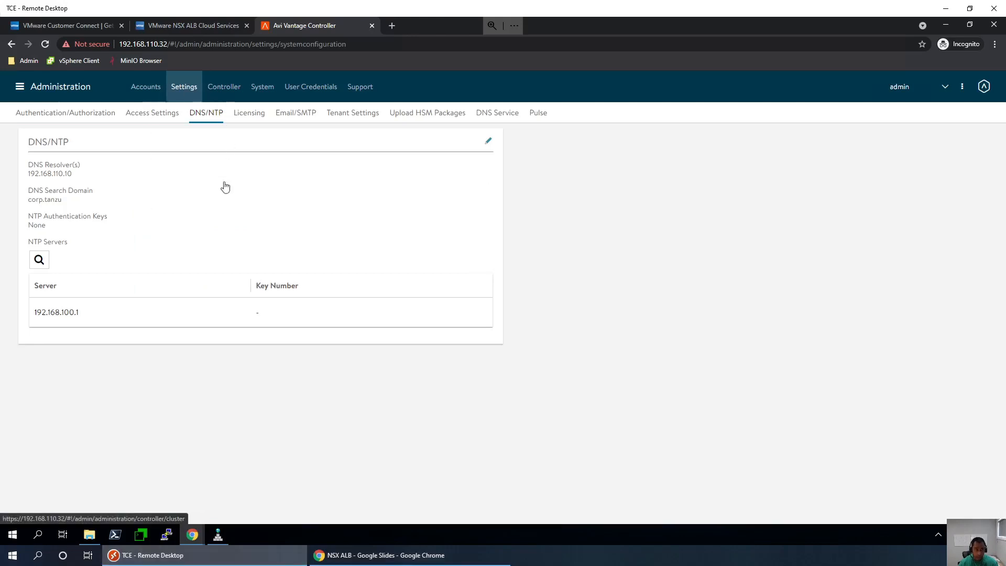
- Open the DNS/NTP system settings for editing, showing NTP server 192.168.100.1
{"action": "left_click_drag", "start_coordinate": [36, 312], "coordinate": [74, 313]}
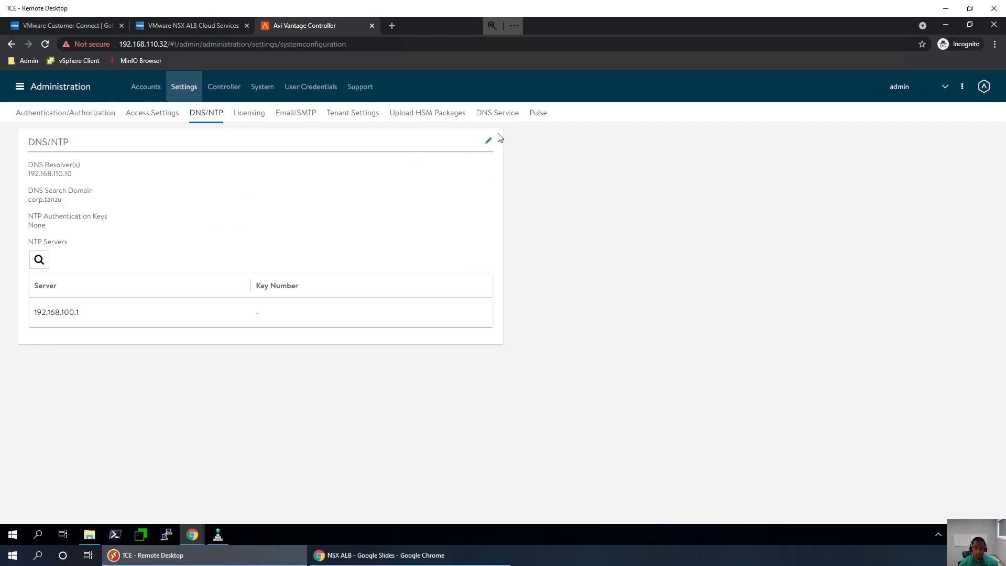
{"action": "left_click", "coordinate": [490, 142]}
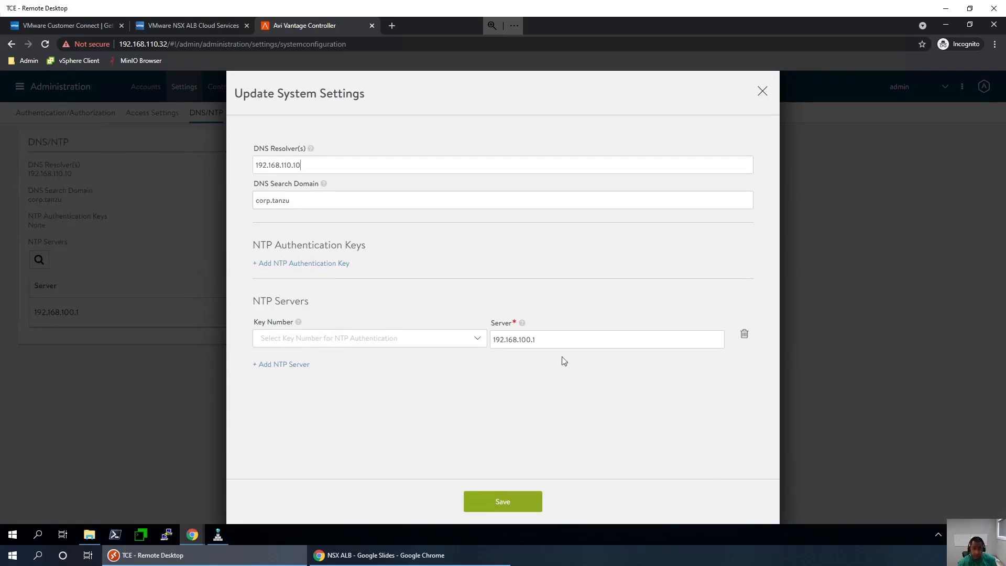
{"action": "left_click_drag", "start_coordinate": [545, 339], "coordinate": [507, 339]}
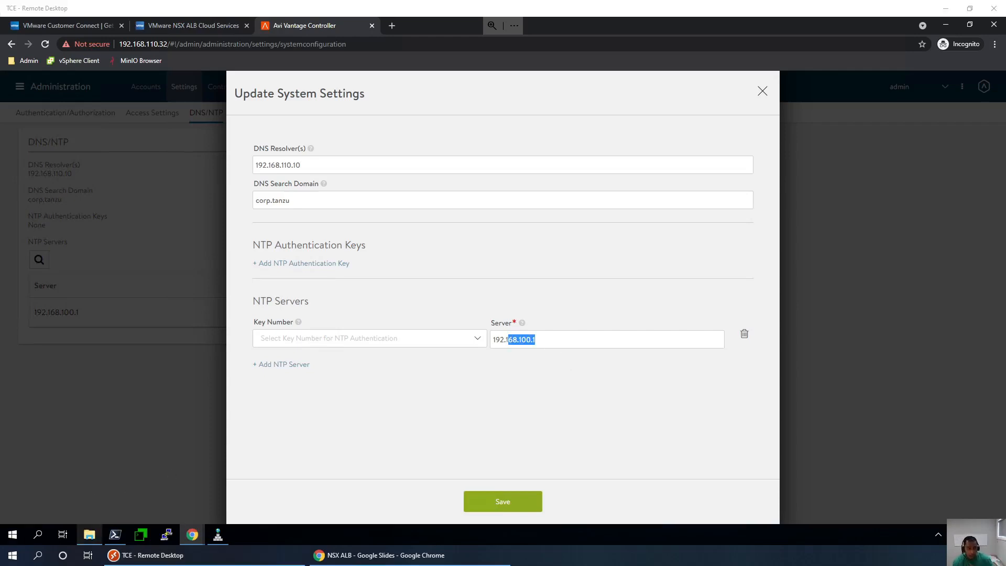
- Launch a PowerShell 7 console and focus it
{"action": "mouse_move", "coordinate": [89, 534]}
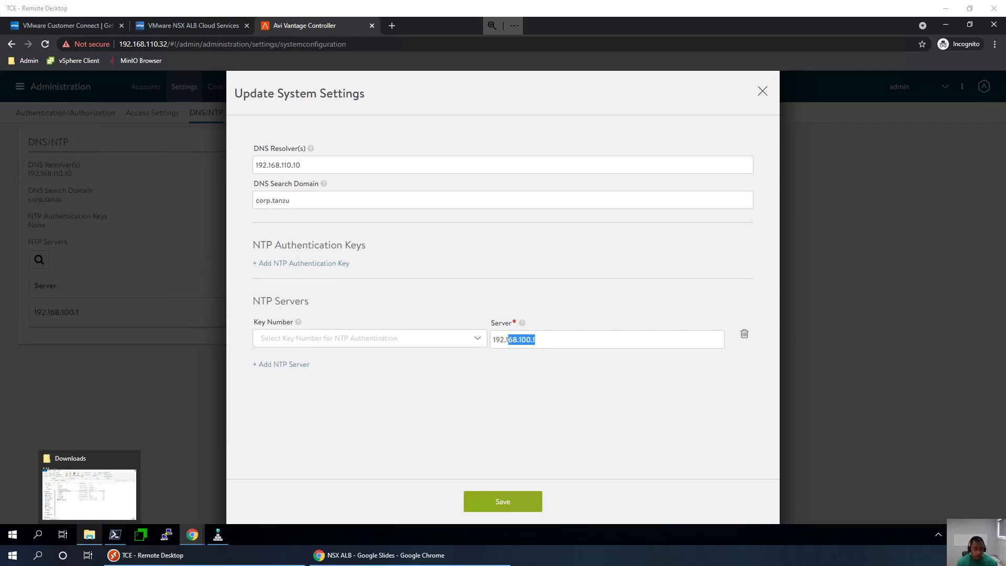
{"action": "left_click", "coordinate": [115, 534]}
{"action": "left_click", "coordinate": [356, 257]}
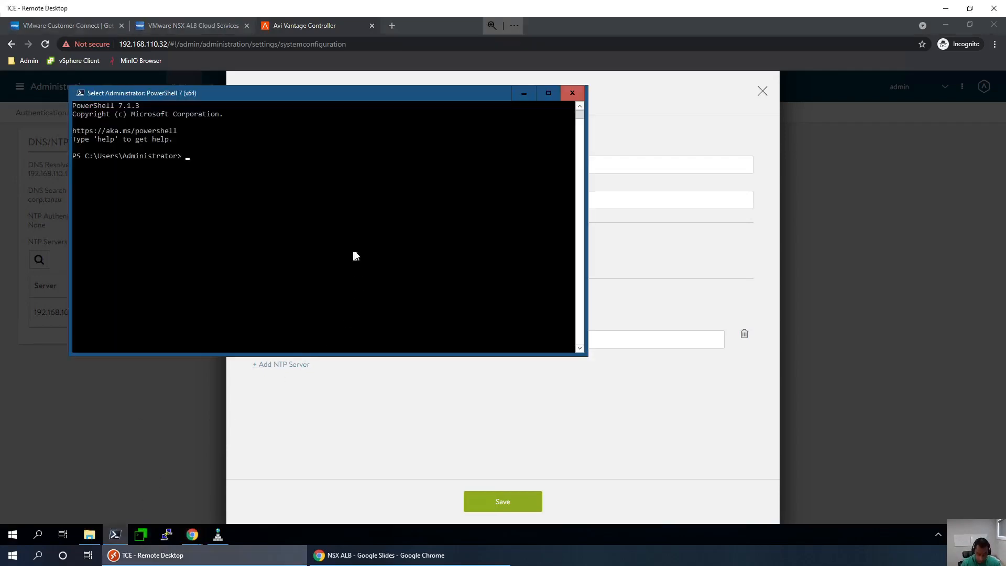
- Ping the NTP server 192.168.100.1 from PowerShell, stopping after three replies
{"action": "type", "text": "ping "}
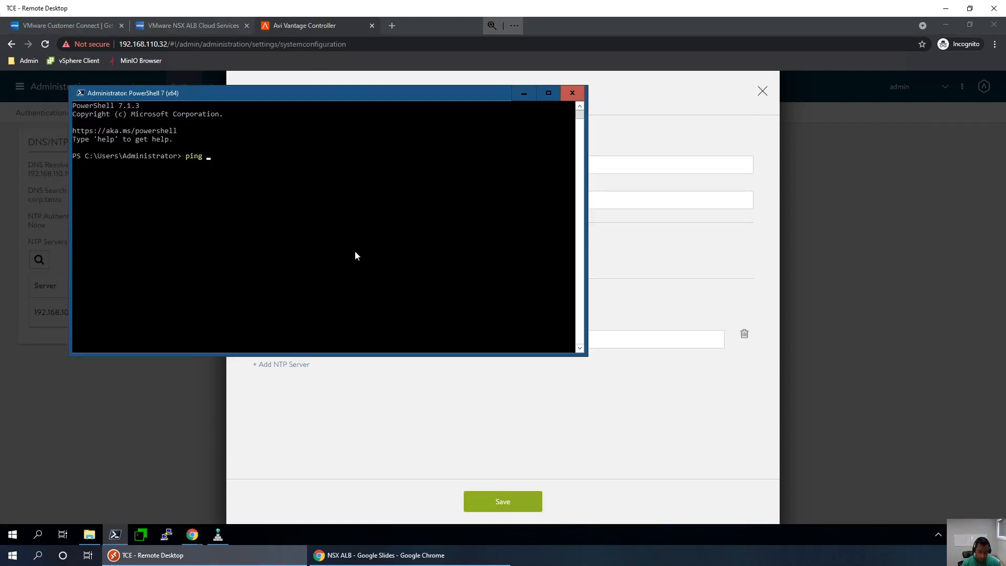
{"action": "type", "text": "192.168.100.1"}
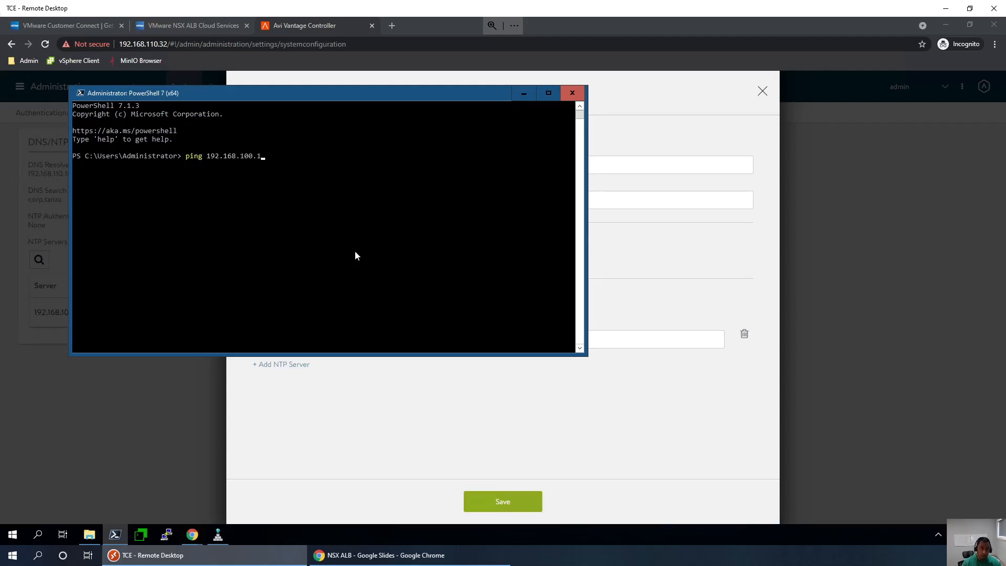
{"action": "key", "text": "Return"}
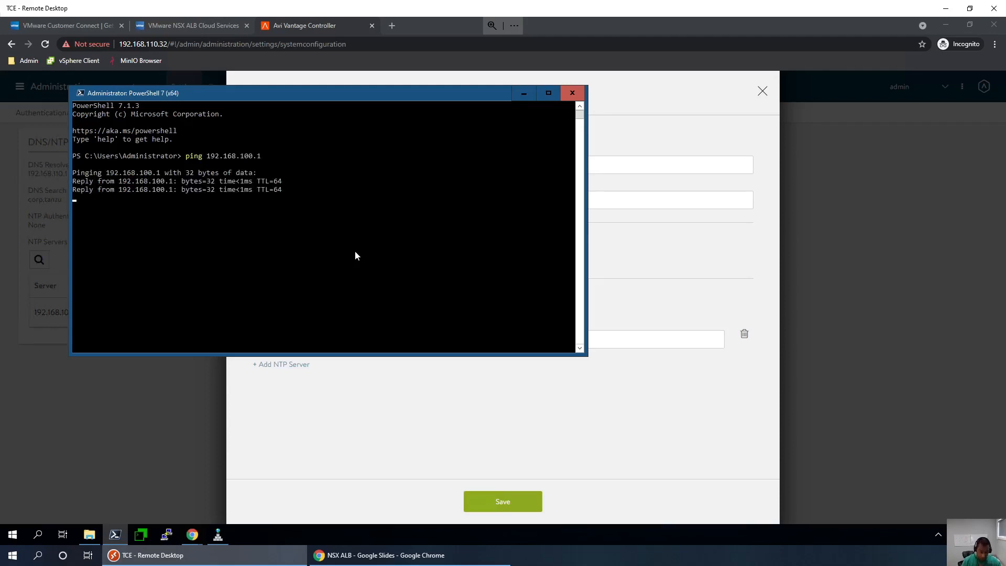
{"action": "key", "text": "ctrl+c"}
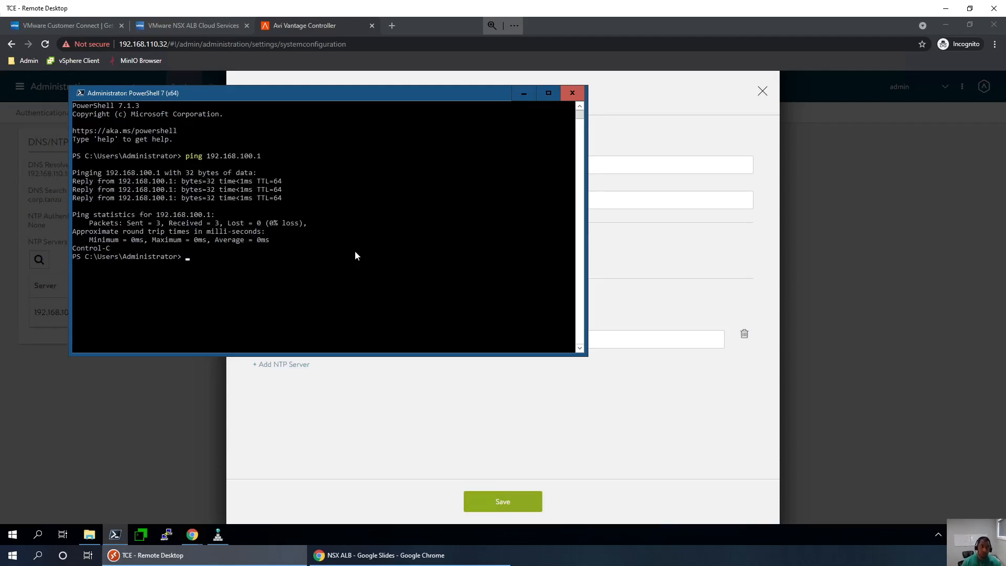
- Minimize PowerShell and save the DNS/NTP settings with NTP server 192.168.100.1
{"action": "left_click", "coordinate": [523, 94]}
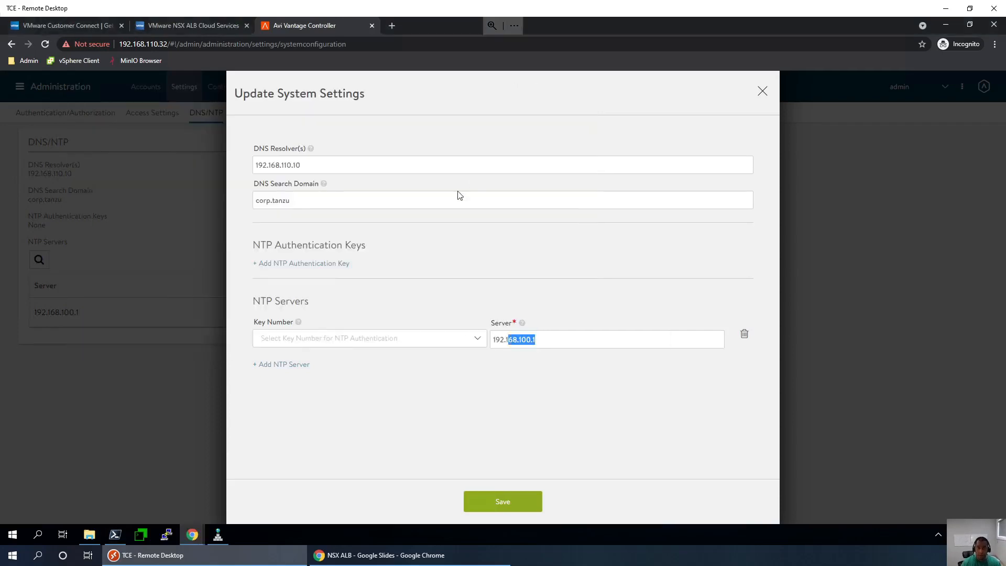
{"action": "left_click", "coordinate": [563, 354]}
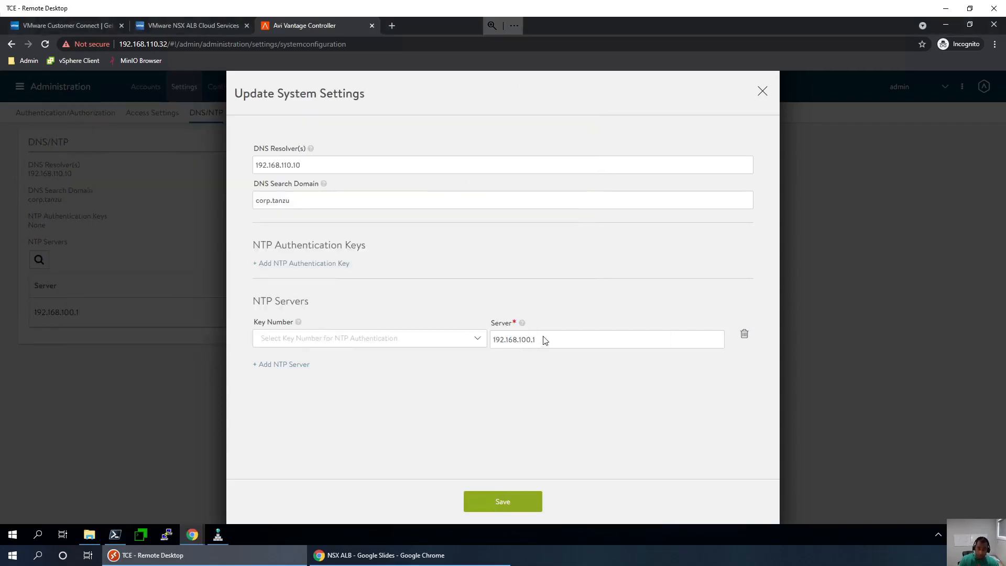
{"action": "left_click_drag", "start_coordinate": [541, 339], "coordinate": [494, 341]}
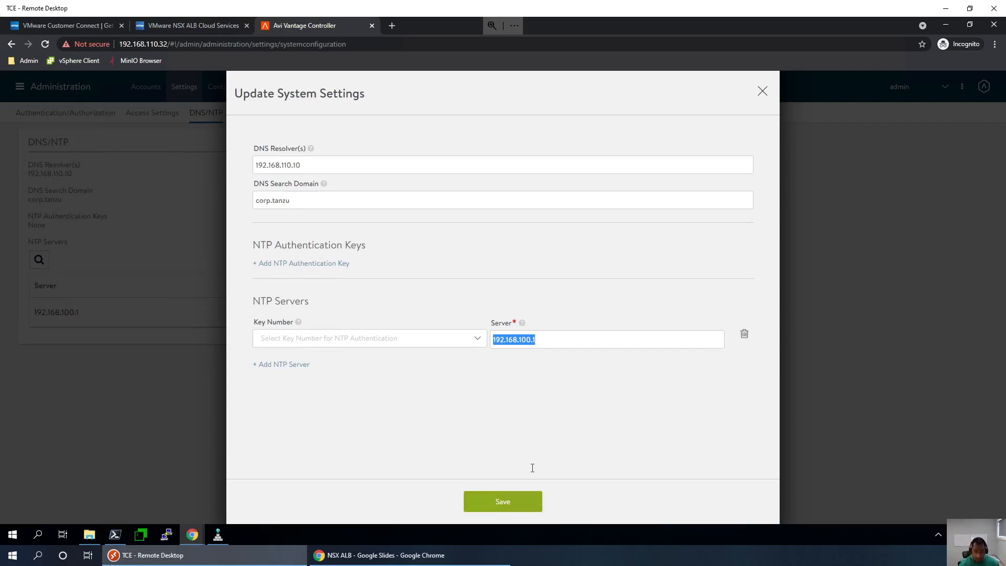
{"action": "left_click", "coordinate": [524, 503]}
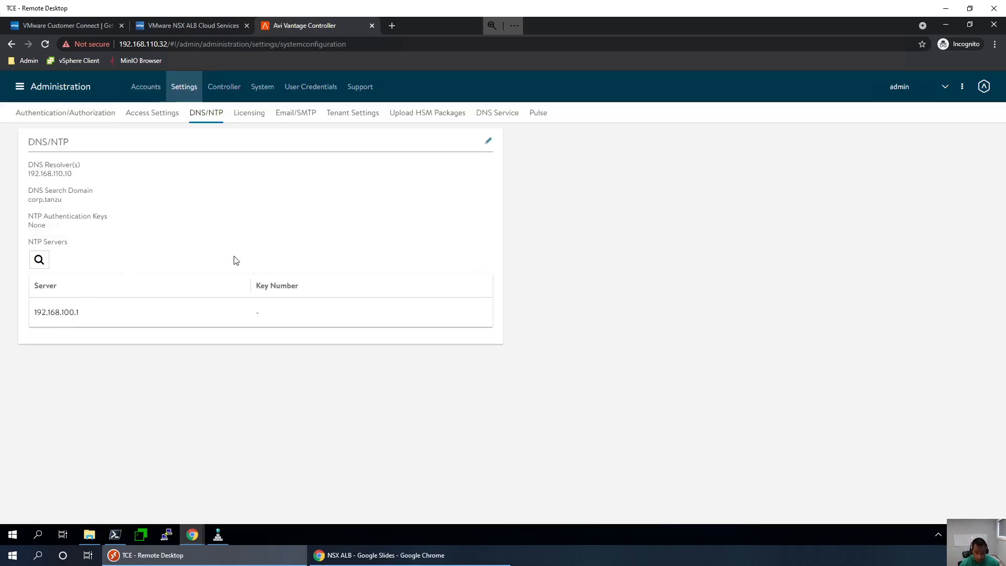
- Recheck resolver 192.168.110.10 in the settings, close them unchanged, and return to the slides
{"action": "left_click", "coordinate": [488, 141]}
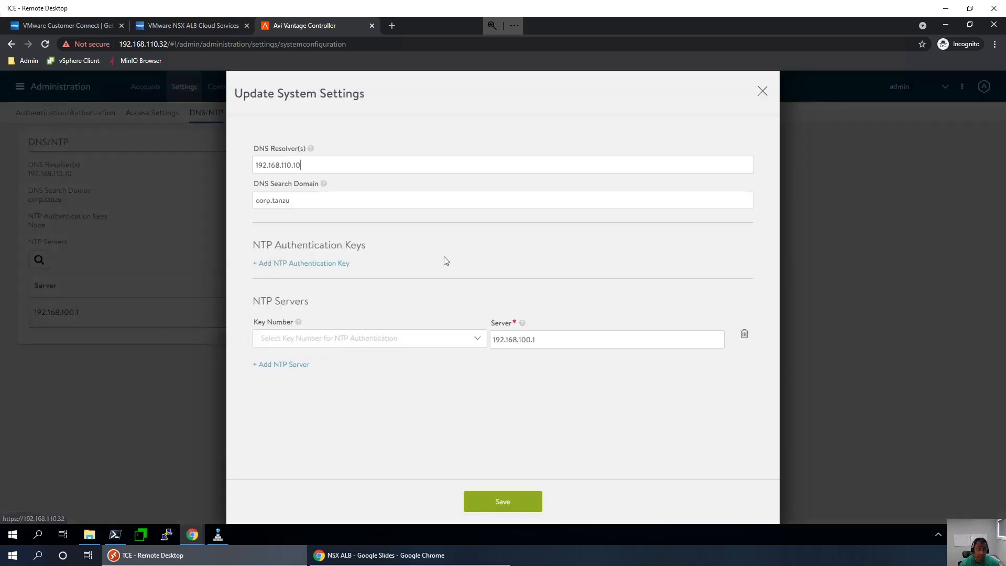
{"action": "double_click", "coordinate": [309, 165]}
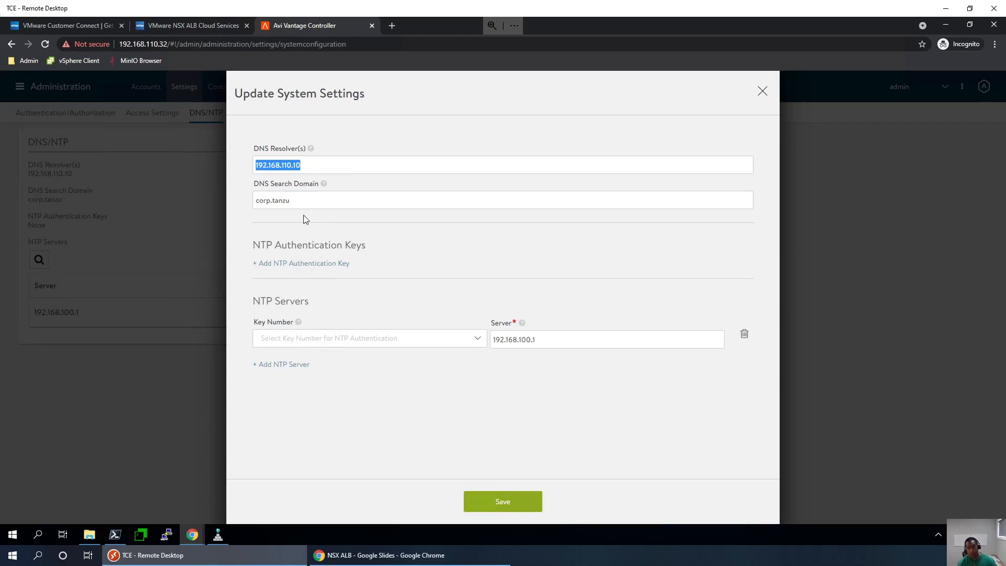
{"action": "left_click", "coordinate": [762, 94]}
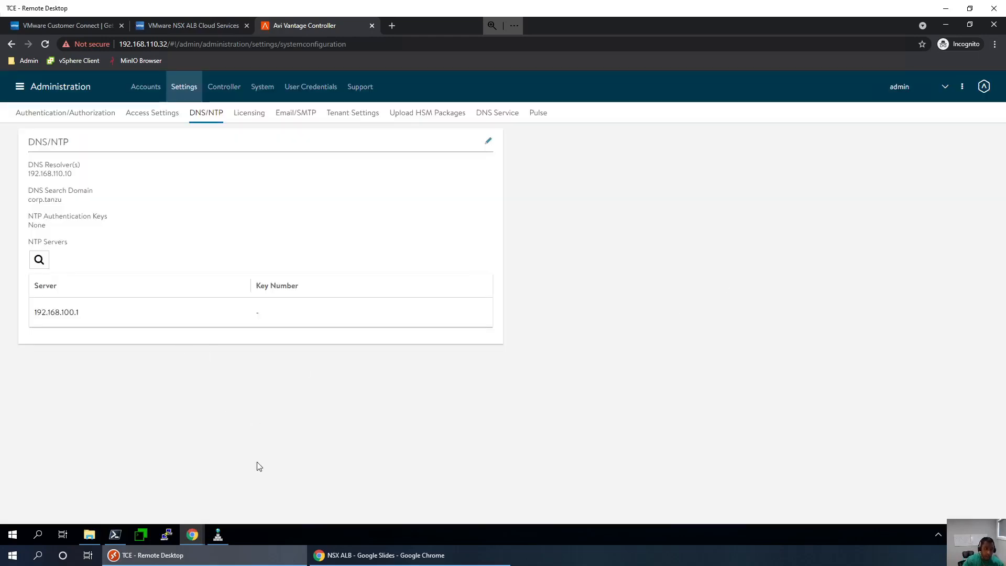
{"action": "left_click", "coordinate": [344, 551]}
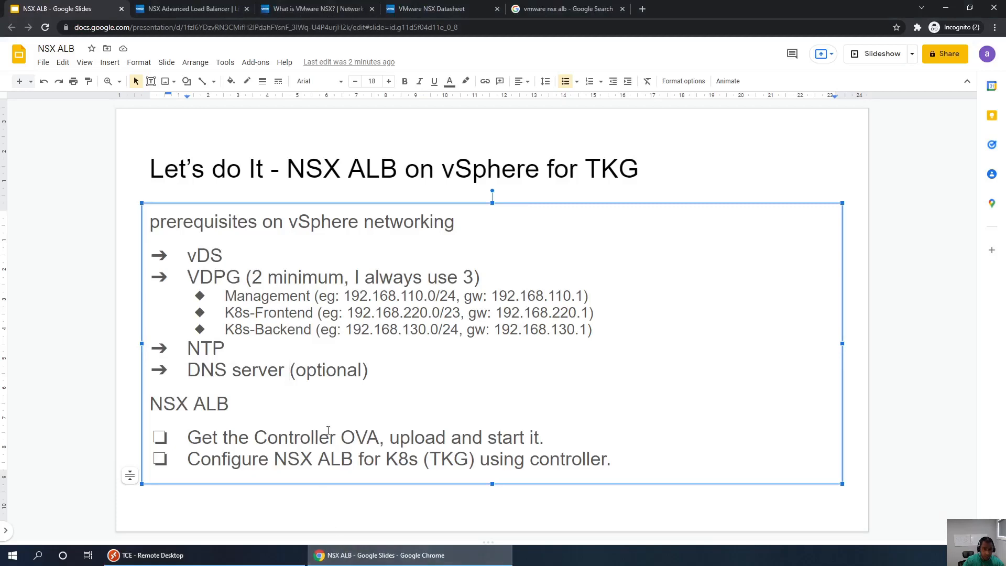
- Underline 'Configure DNS (optional)' and 'Configure NTP' on the Configure checklist slide
{"action": "left_click", "coordinate": [99, 379]}
{"action": "key", "text": "Down"}
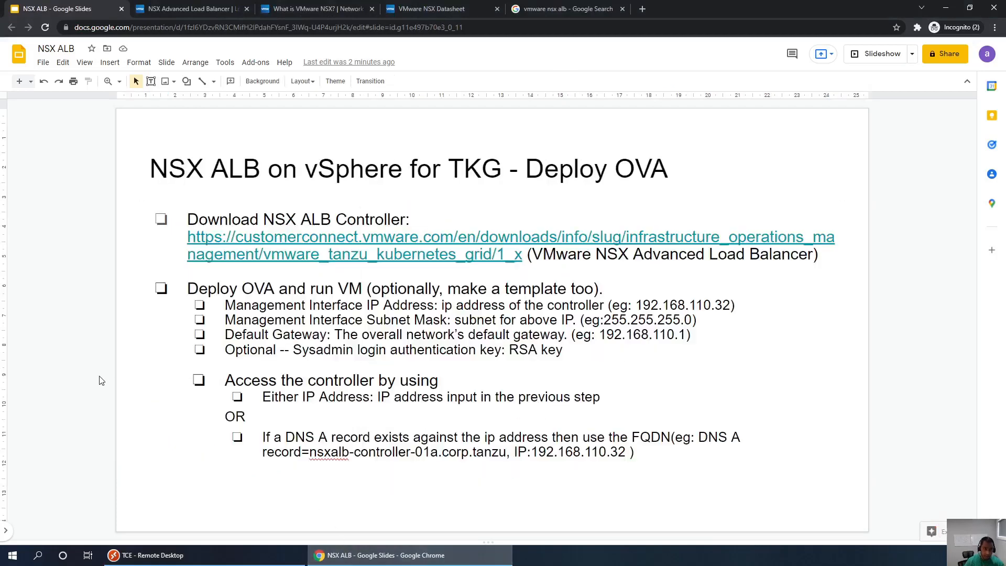
{"action": "key", "text": "Down"}
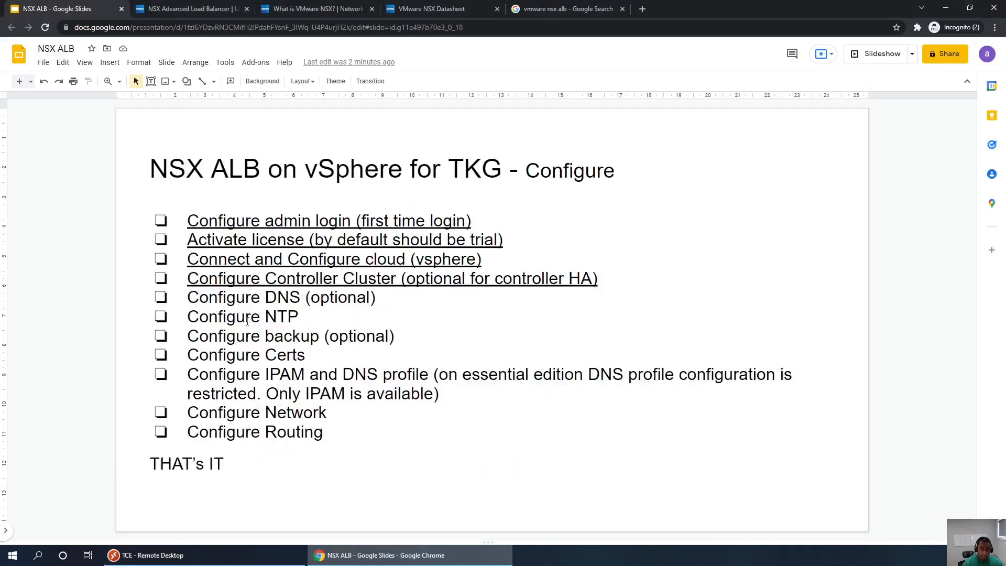
{"action": "left_click_drag", "start_coordinate": [304, 316], "coordinate": [189, 296]}
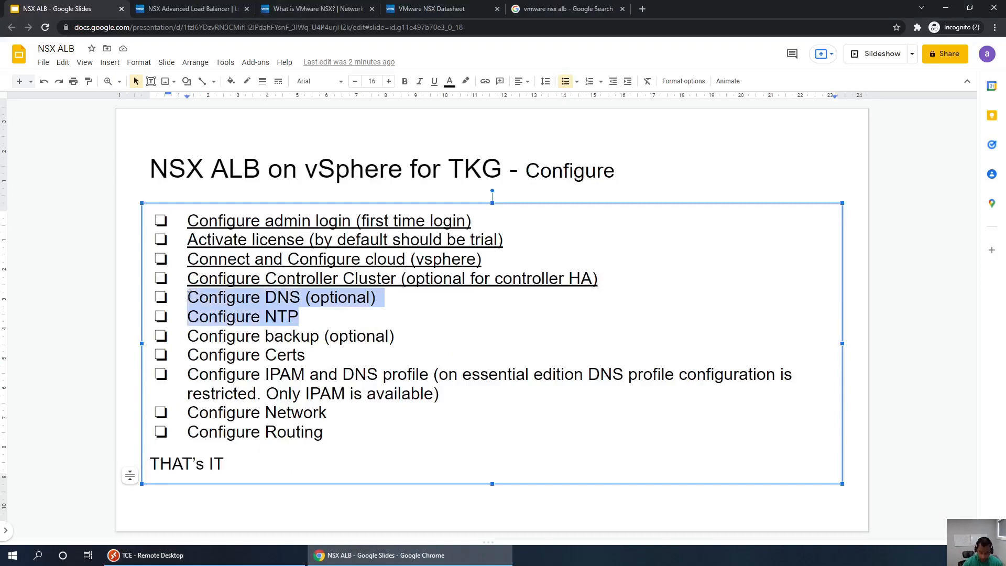
{"action": "key", "text": "ctrl+u"}
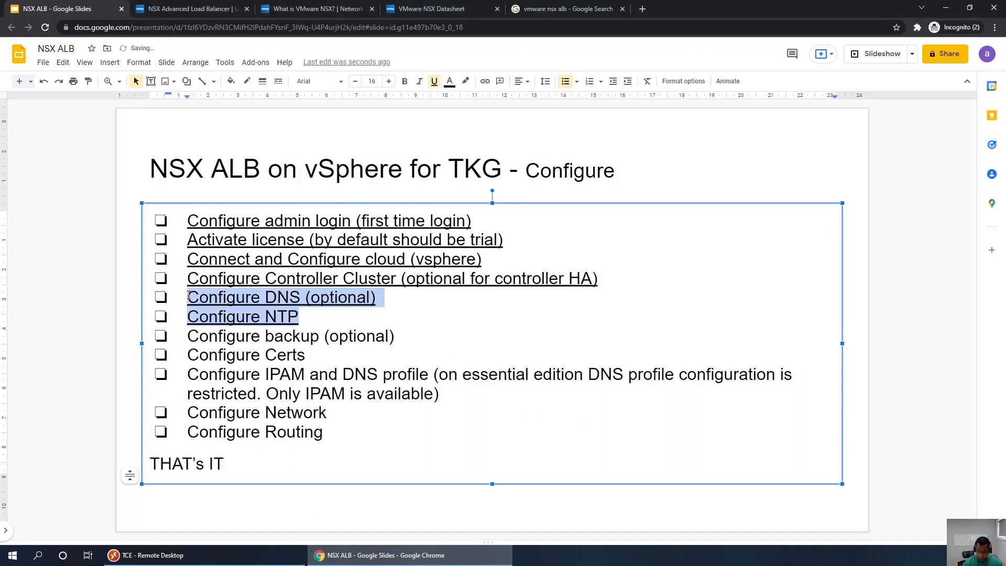
{"action": "left_click", "coordinate": [382, 360]}
- Select and deselect the 'Configure backup (optional)' line, then return to the Avi controller
{"action": "key", "text": "alt+Tab"}
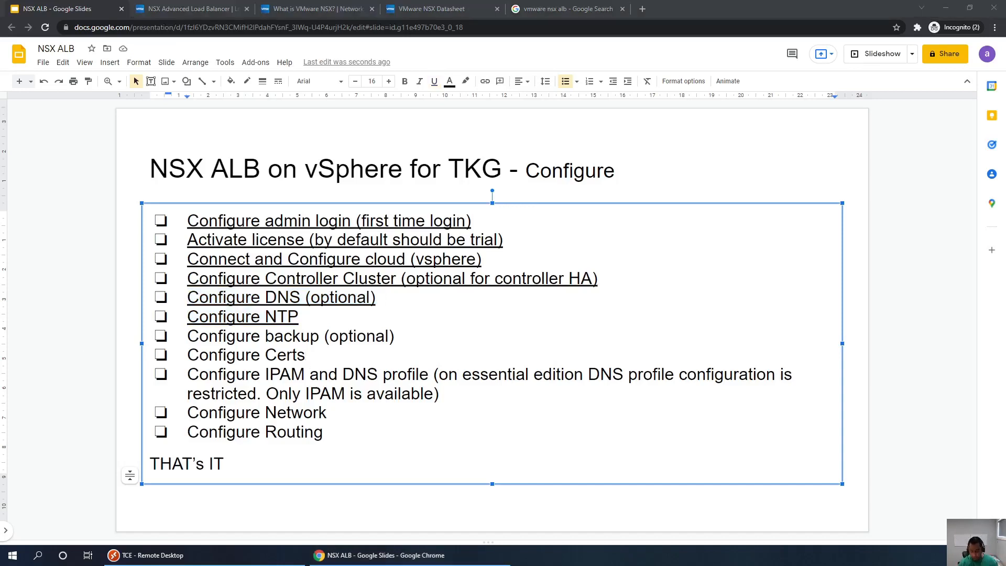
{"action": "left_click", "coordinate": [304, 323]}
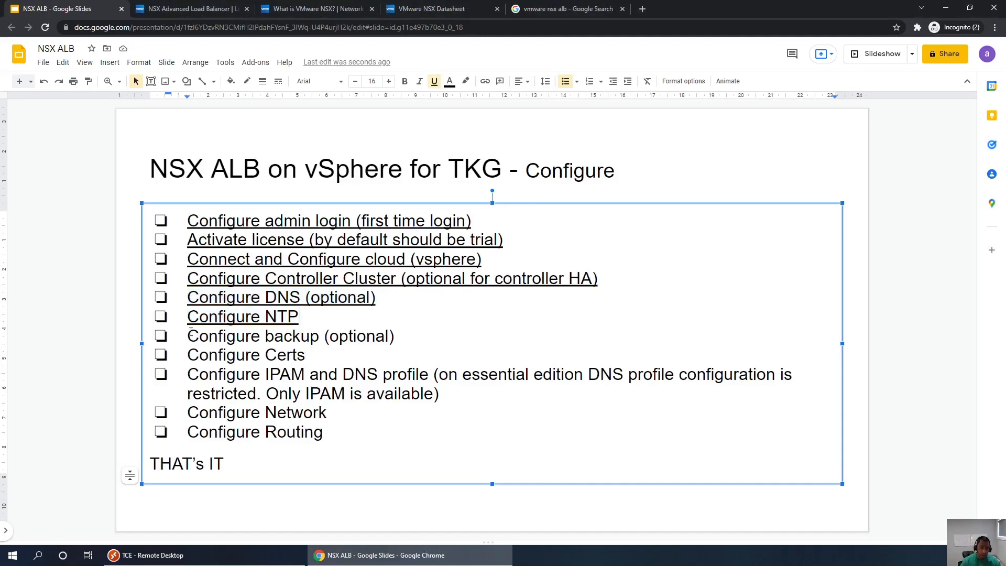
{"action": "left_click_drag", "start_coordinate": [188, 337], "coordinate": [401, 343]}
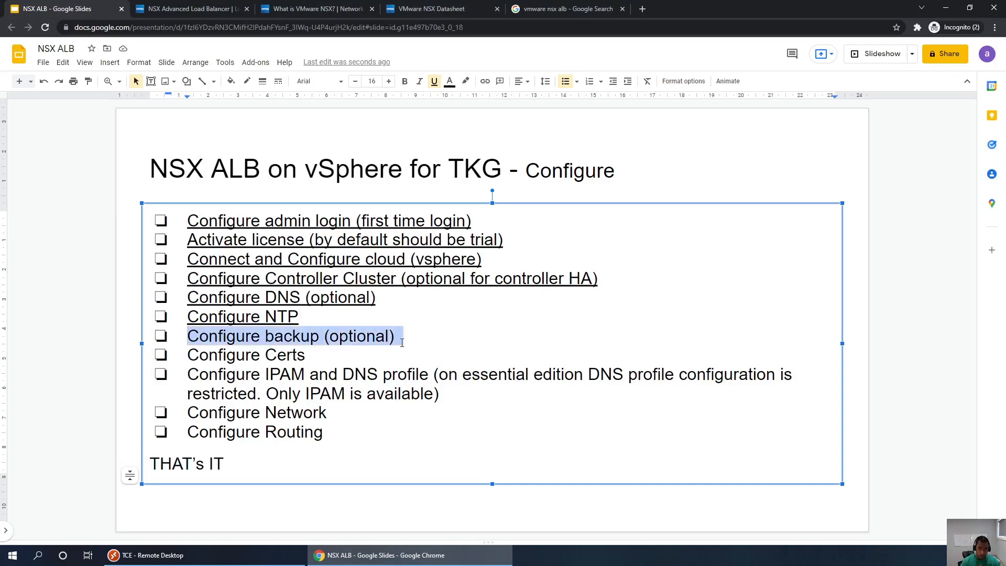
{"action": "left_click", "coordinate": [402, 343]}
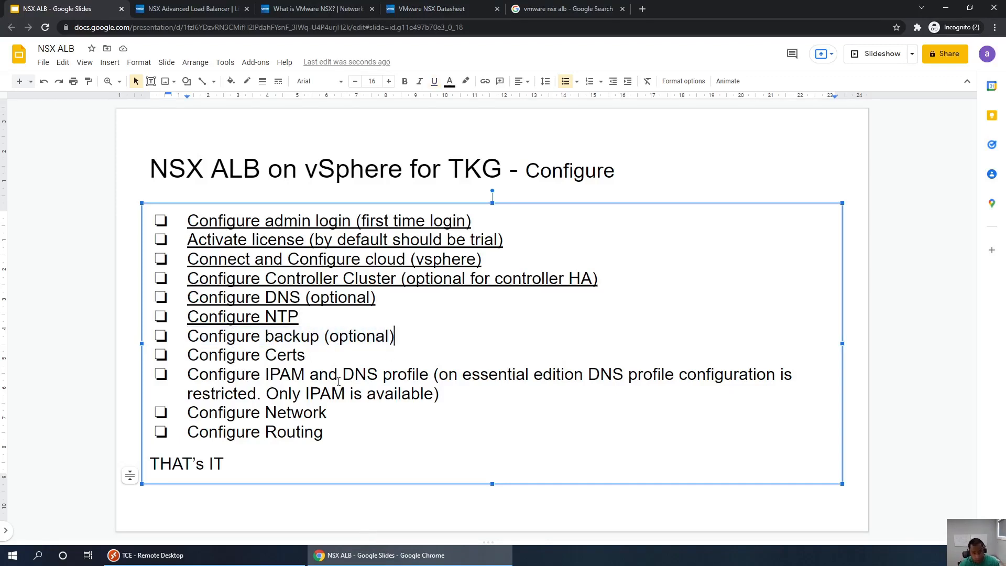
{"action": "left_click", "coordinate": [268, 559]}
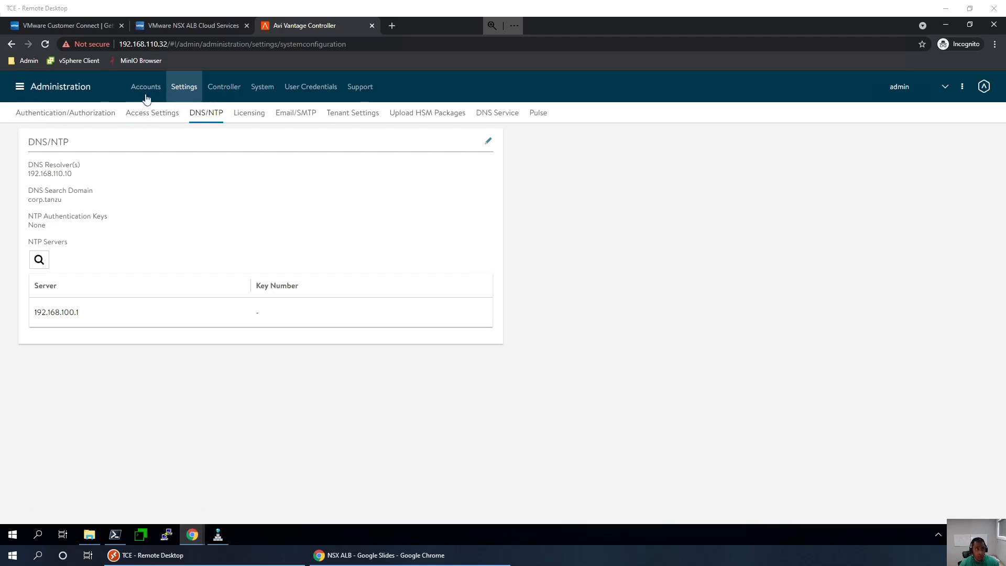
- Open Default-Scheduler from System > Configuration Backup for editing (every 1 day, keeping 4 backups)
{"action": "left_click", "coordinate": [266, 90]}
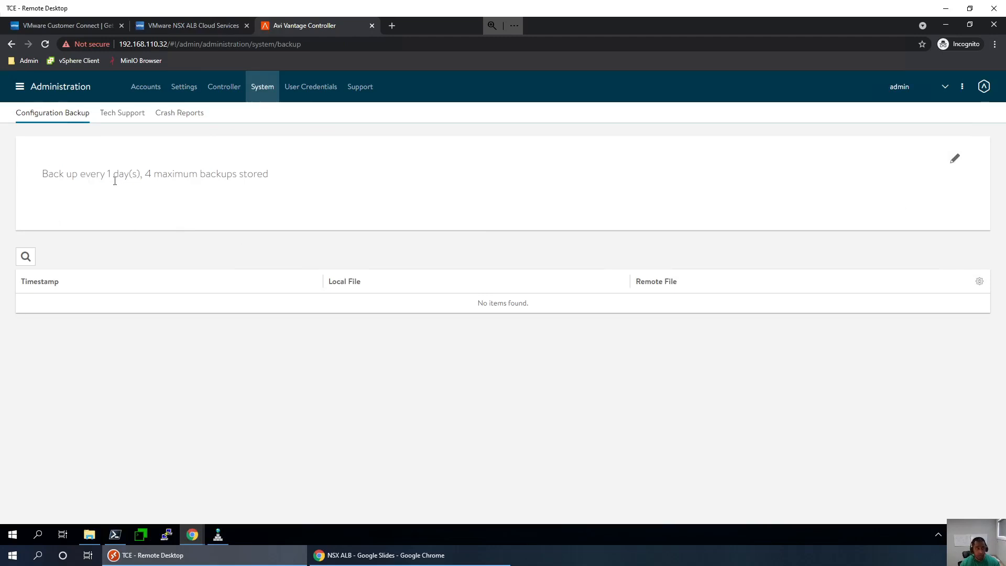
{"action": "triple_click", "coordinate": [279, 180]}
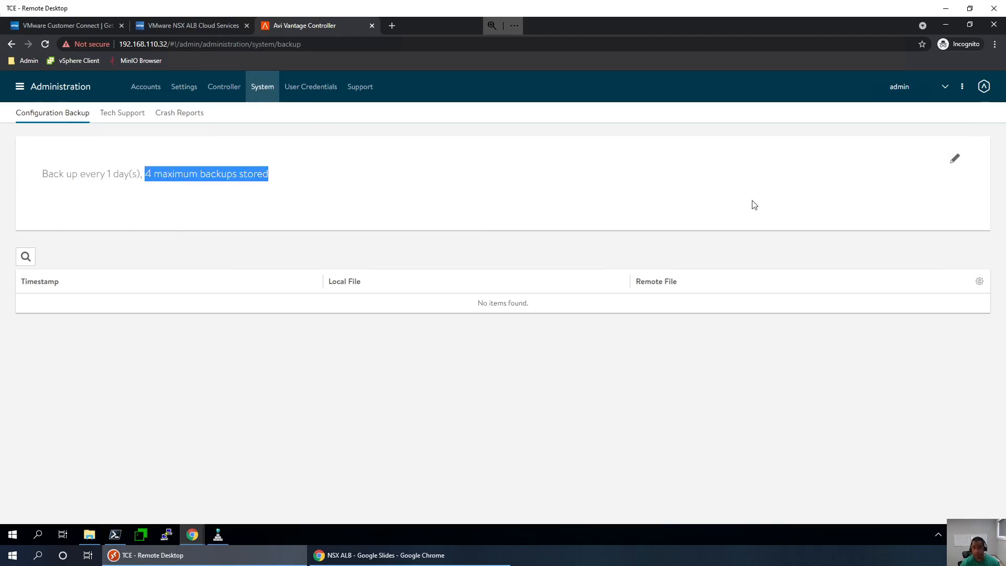
{"action": "left_click", "coordinate": [954, 159]}
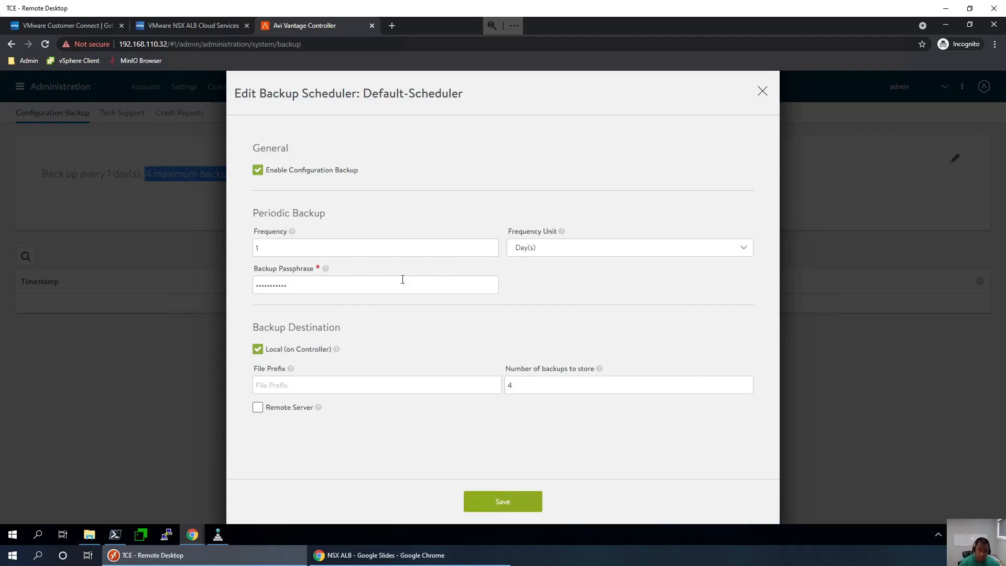
- Set the backup frequency to 7 days and the number of backups to 2
{"action": "left_click", "coordinate": [301, 247]}
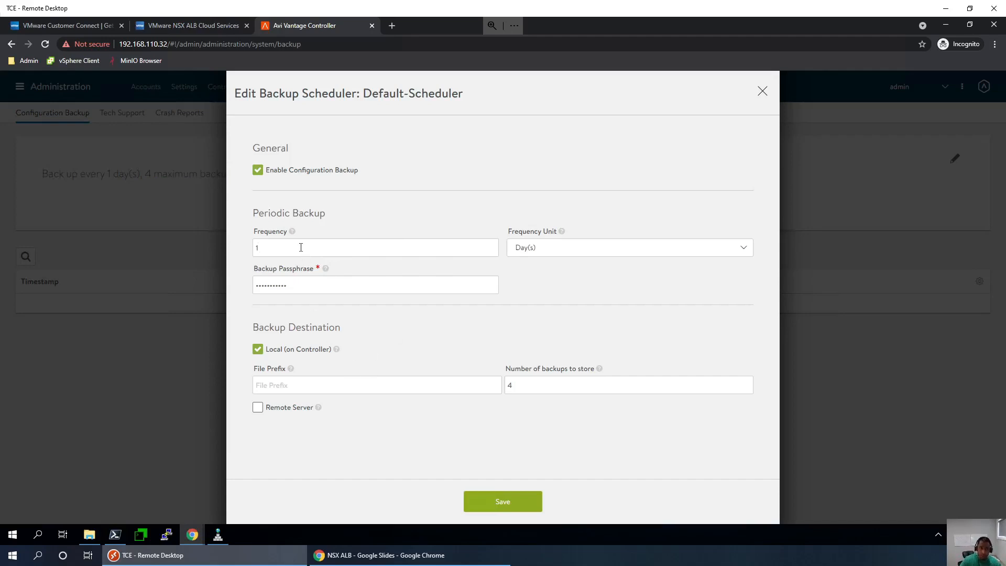
{"action": "left_click_drag", "start_coordinate": [223, 260], "coordinate": [218, 254]}
{"action": "type", "text": "7"}
{"action": "key", "text": "ctrl+a"}
{"action": "type", "text": "2"}
- Keep backups stored locally on the controller, with remote server backup turned off
{"action": "left_click", "coordinate": [258, 354]}
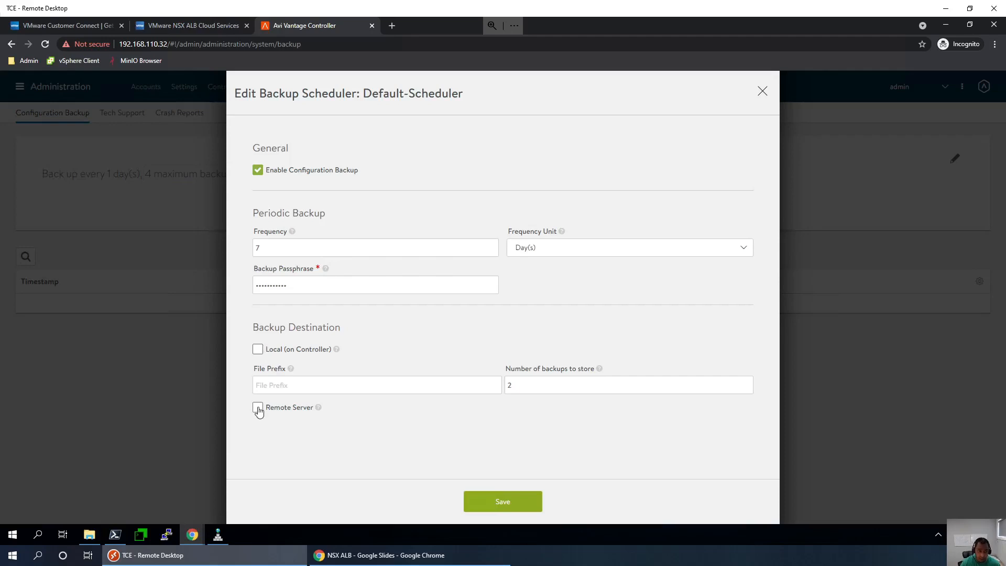
{"action": "scroll", "coordinate": [402, 433], "scroll_direction": "down", "scroll_amount": 1}
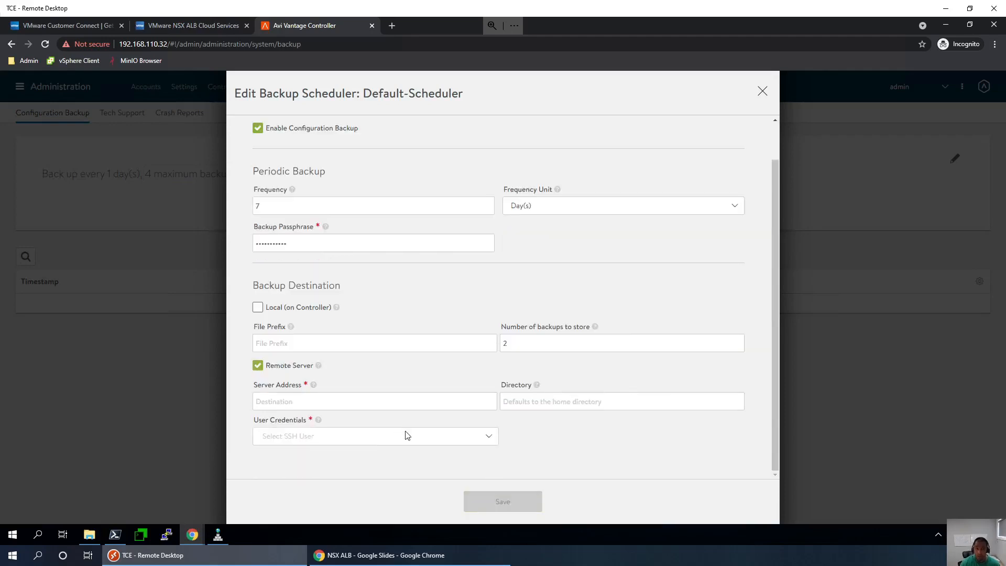
{"action": "left_click", "coordinate": [410, 438]}
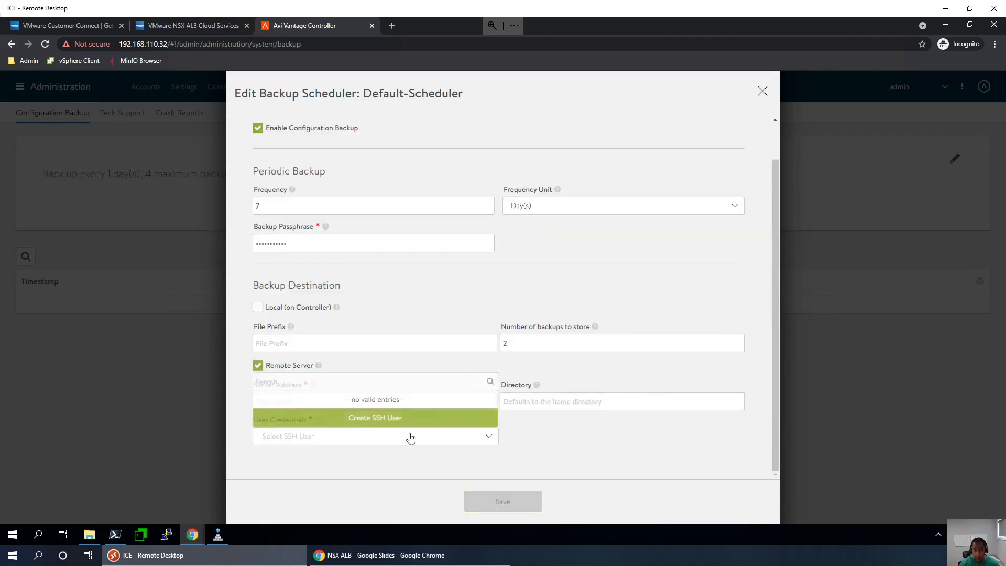
{"action": "left_click", "coordinate": [453, 297]}
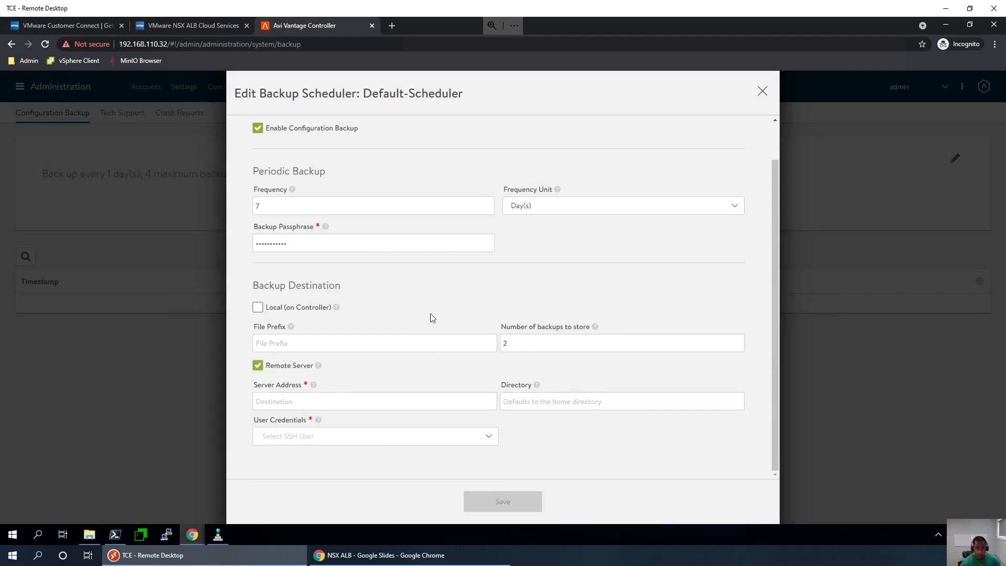
{"action": "left_click", "coordinate": [258, 365]}
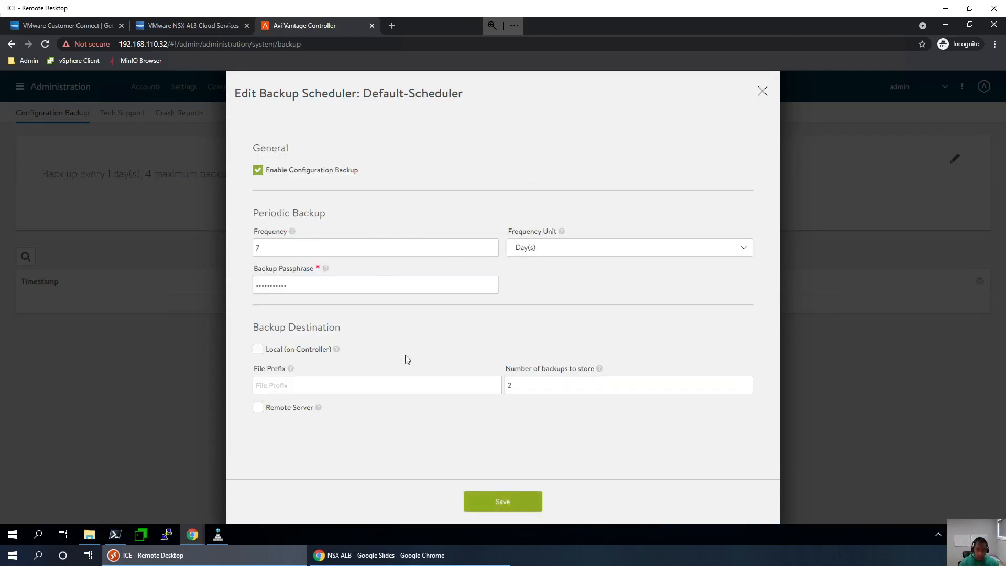
{"action": "left_click", "coordinate": [258, 349]}
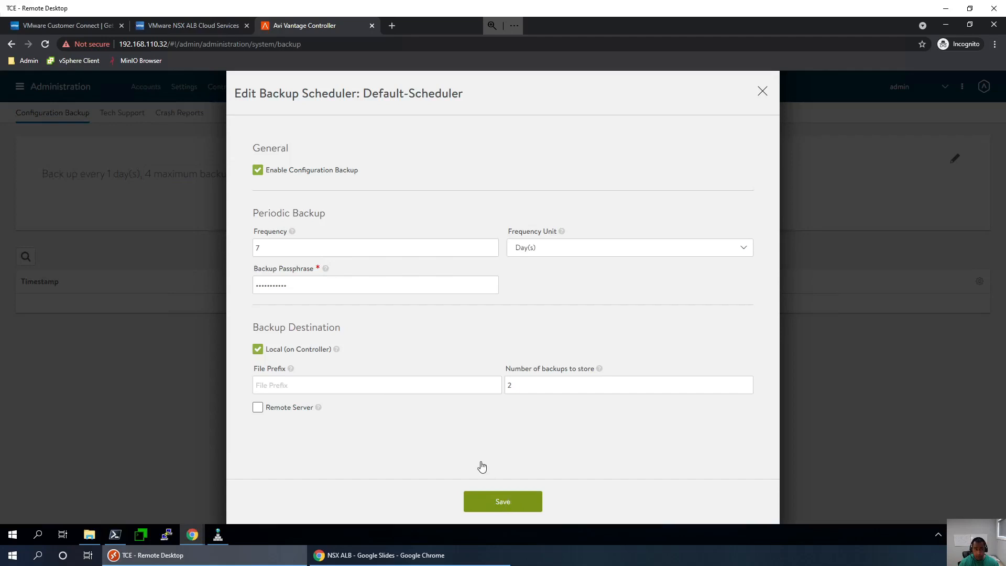
- Re-enter and confirm the backup passphrase, then save the schedule
{"action": "left_click", "coordinate": [403, 290]}
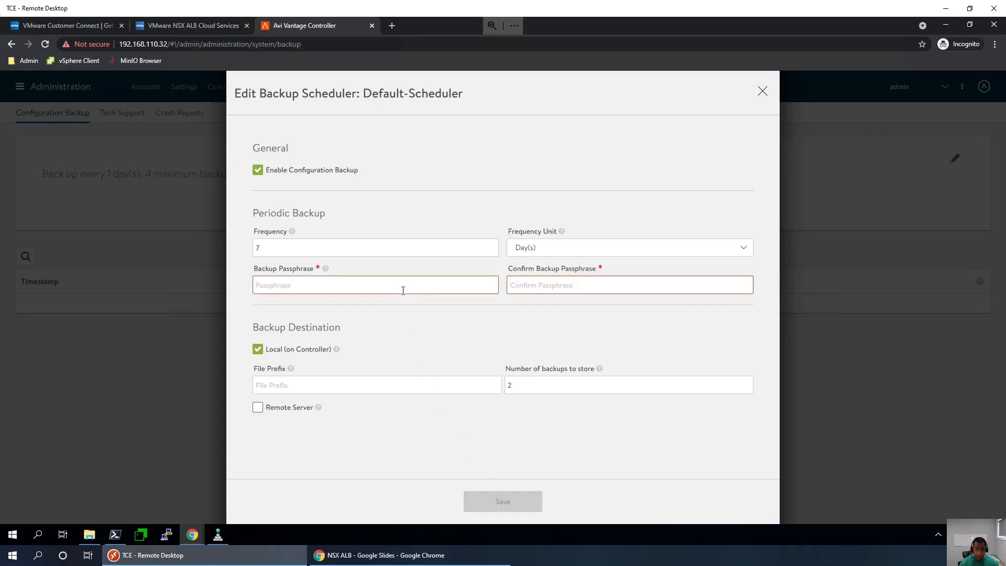
{"action": "type", "text": "••"}
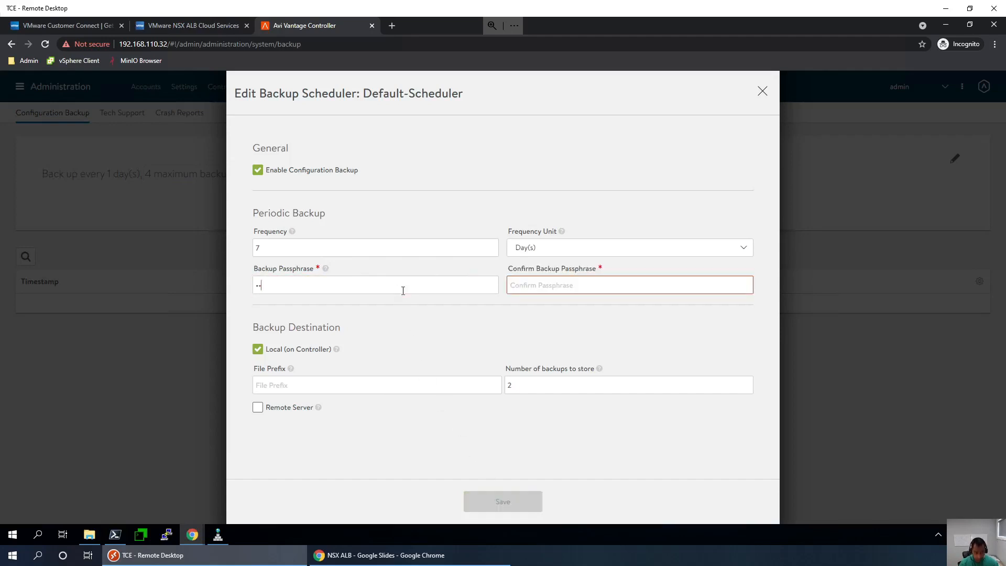
{"action": "type", "text": "•••••"}
{"action": "key", "text": "Tab"}
{"action": "type", "text": "••••••••"}
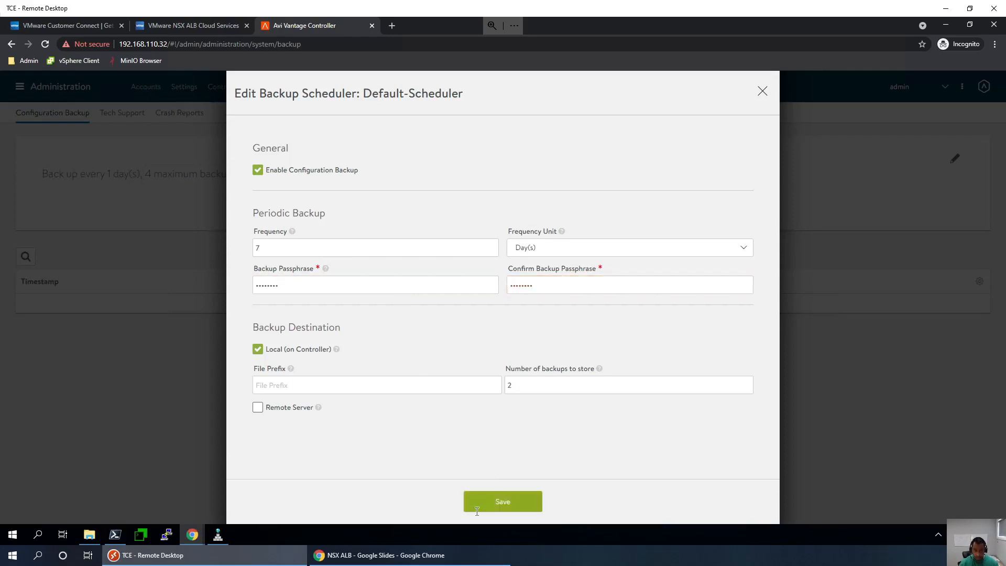
{"action": "left_click", "coordinate": [505, 499]}
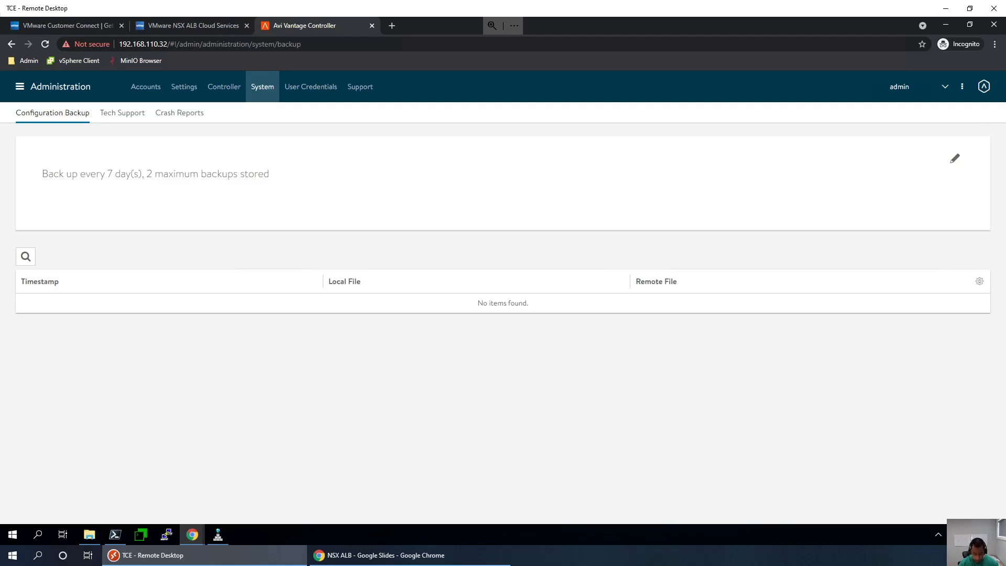
- Underline the 'Configure backup (optional)' checklist line to mark it done
{"action": "left_click", "coordinate": [331, 559]}
{"action": "triple_click", "coordinate": [410, 337]}
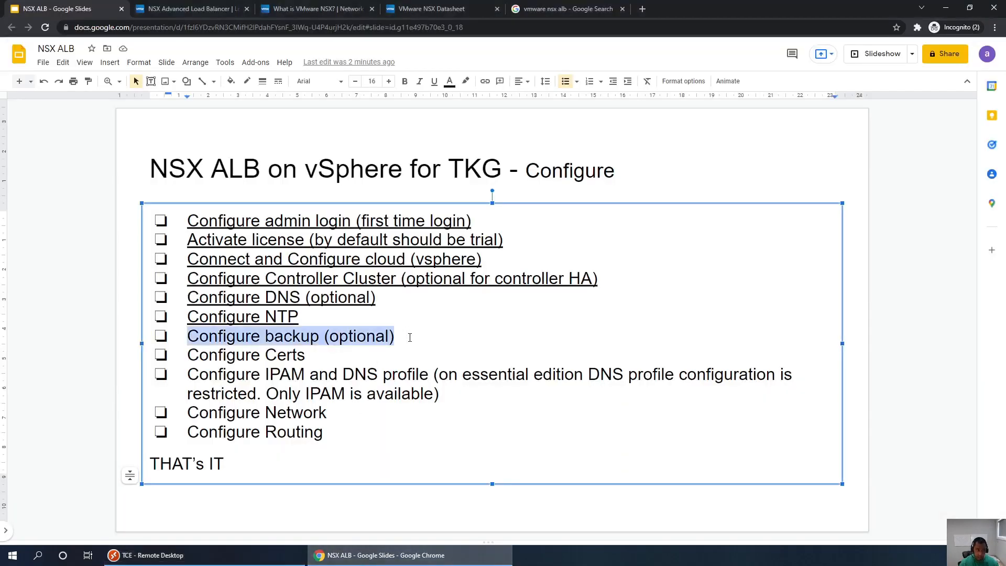
{"action": "key", "text": "ctrl+u"}
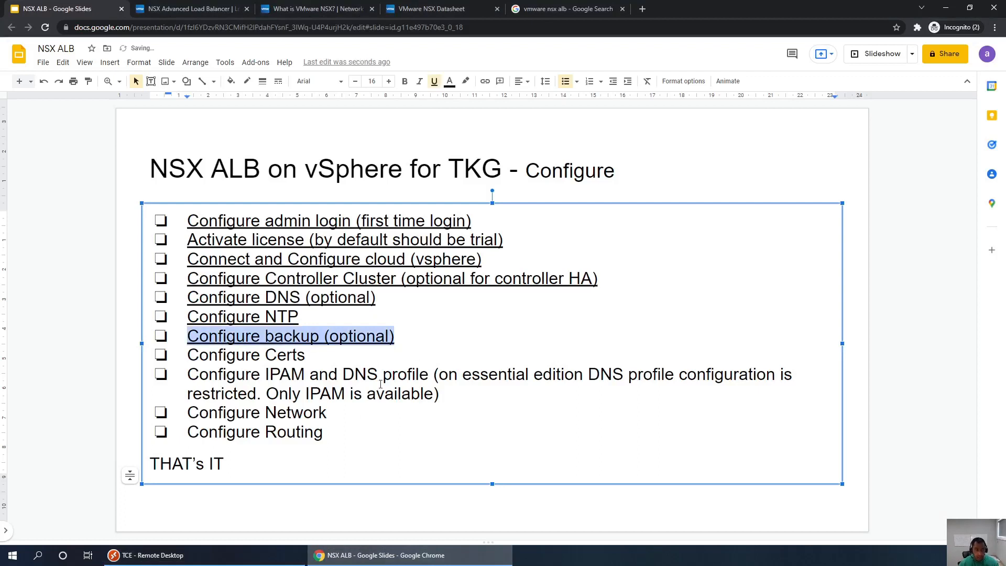
{"action": "left_click", "coordinate": [320, 355]}
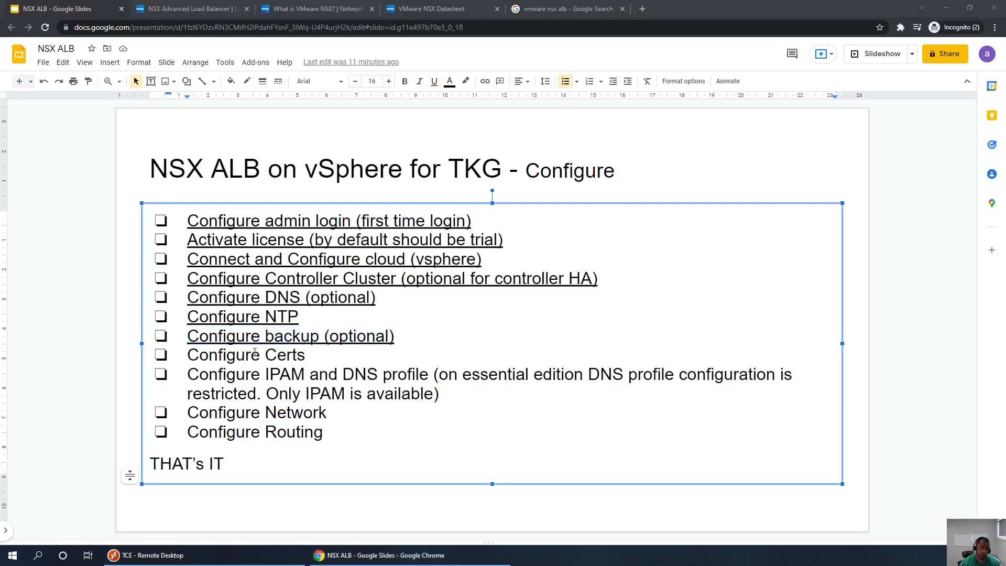
- Highlight the 'Configure Certs' item, then go back to the Avi controller
{"action": "left_click_drag", "start_coordinate": [199, 356], "coordinate": [339, 360]}
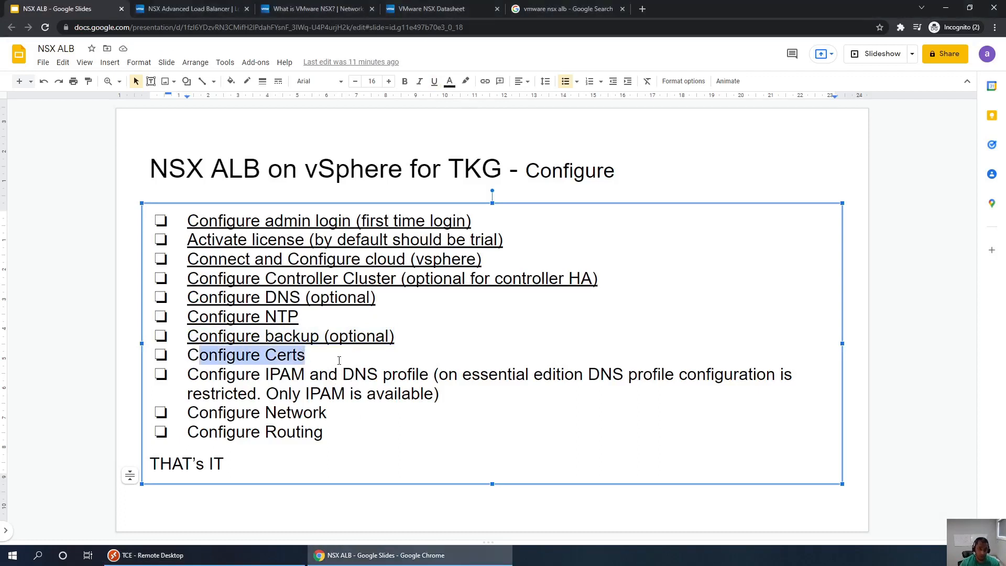
{"action": "left_click", "coordinate": [339, 360]}
{"action": "left_click", "coordinate": [149, 556]}
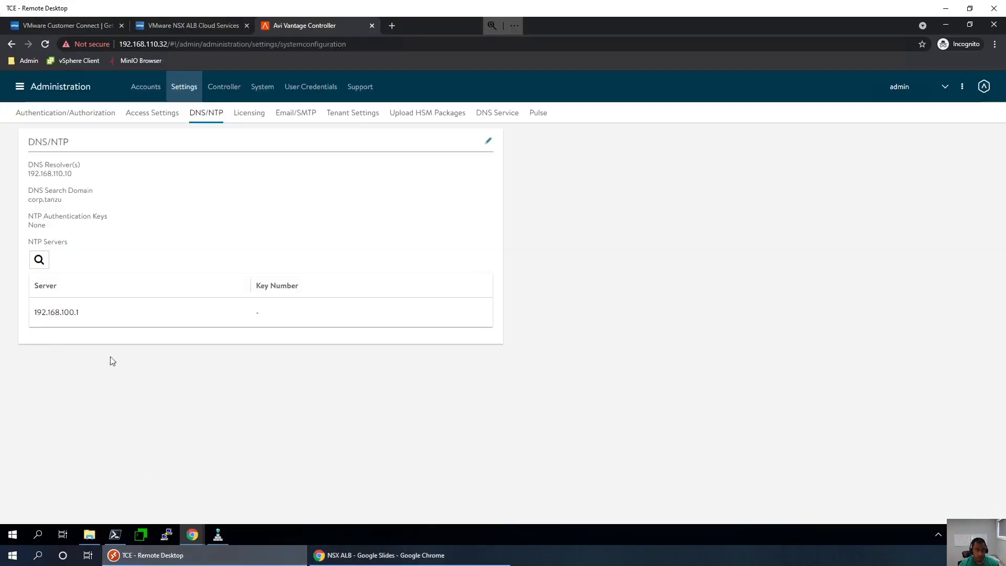
- Go to Templates > Security > SSL/TLS Certificates to list the System-Default certificates and root CA
{"action": "left_click", "coordinate": [20, 87]}
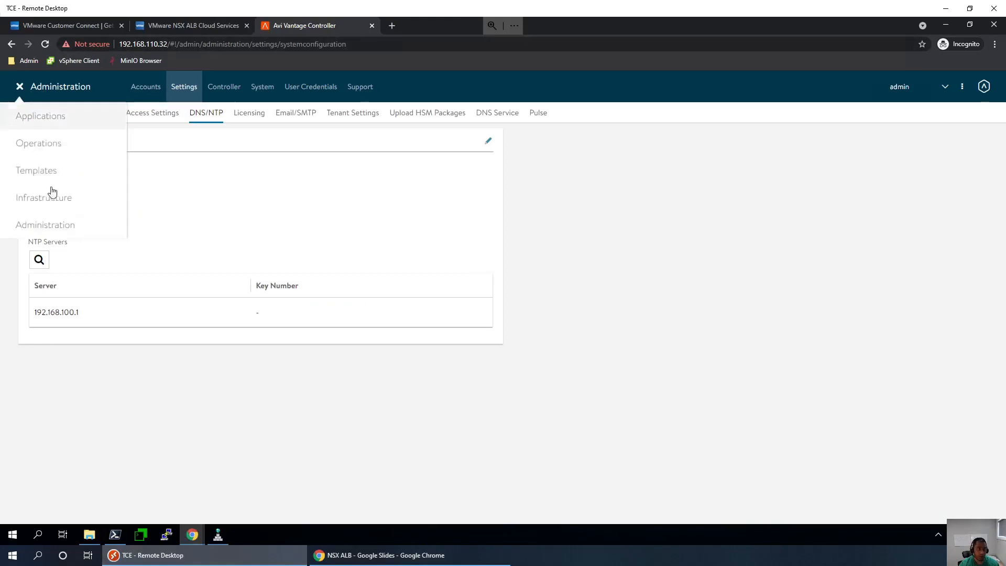
{"action": "left_click", "coordinate": [39, 171]}
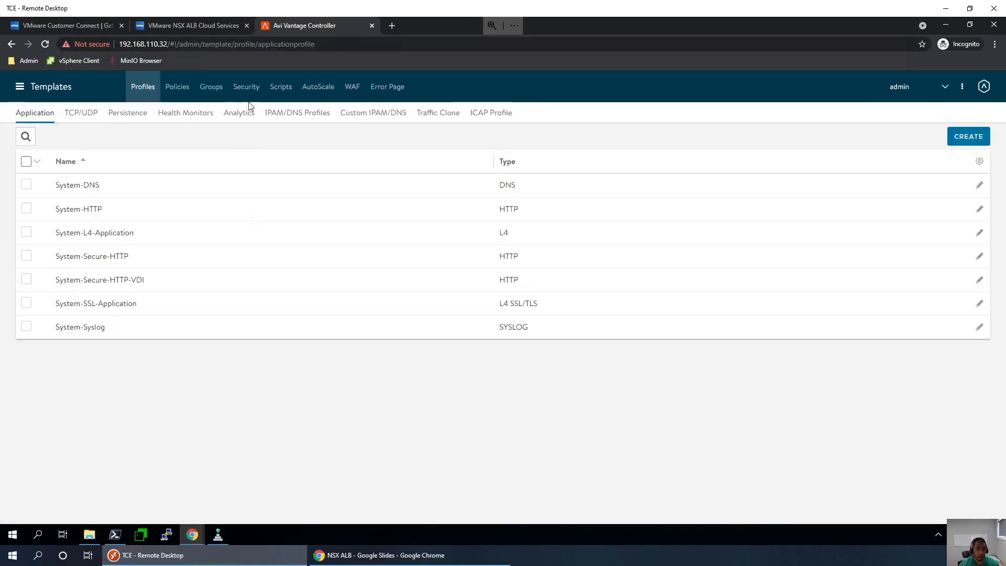
{"action": "left_click", "coordinate": [250, 87]}
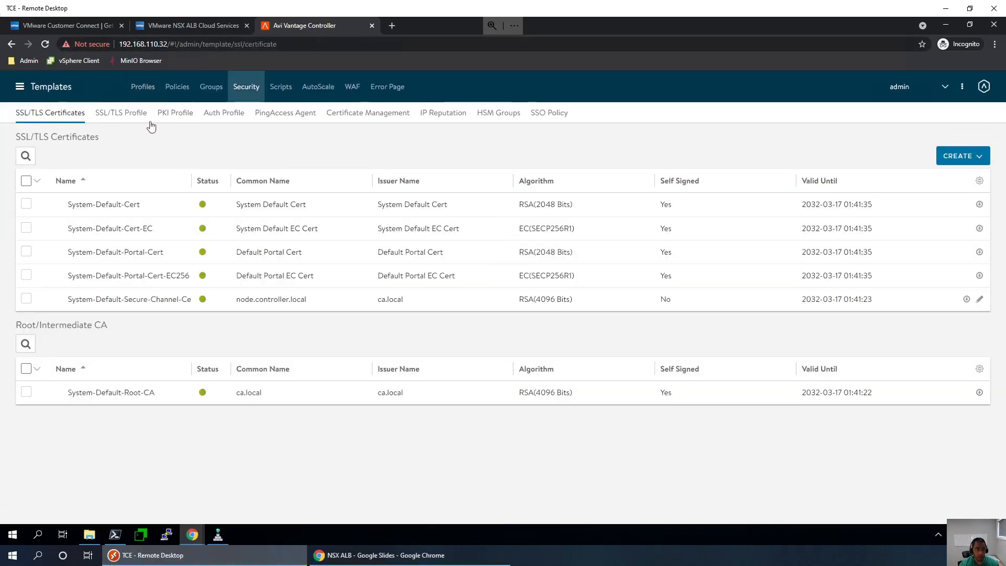
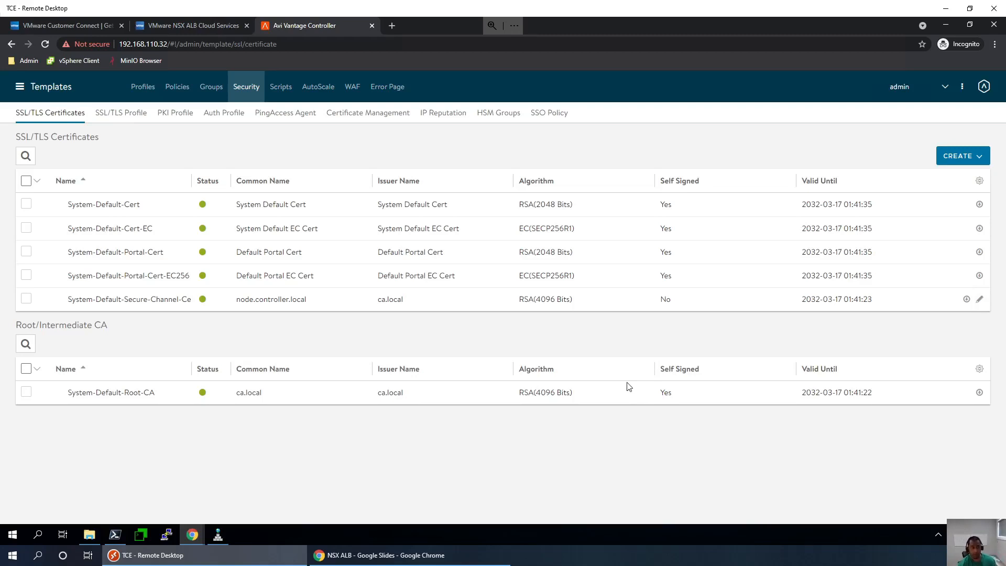
- Load ca-controlcenter.cer as a new root/intermediate CA certificate and start naming it
{"action": "left_click", "coordinate": [958, 158]}
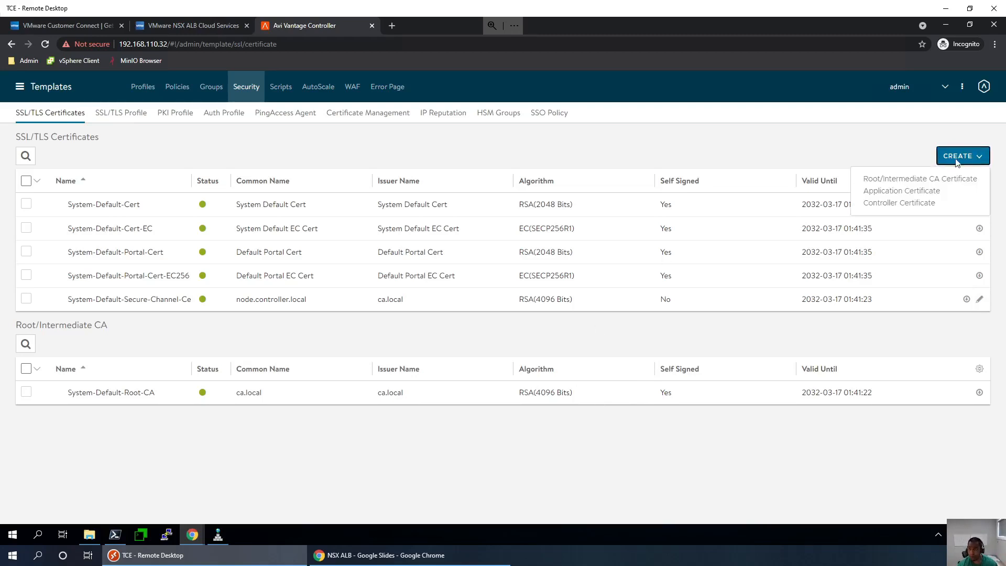
{"action": "left_click", "coordinate": [926, 179]}
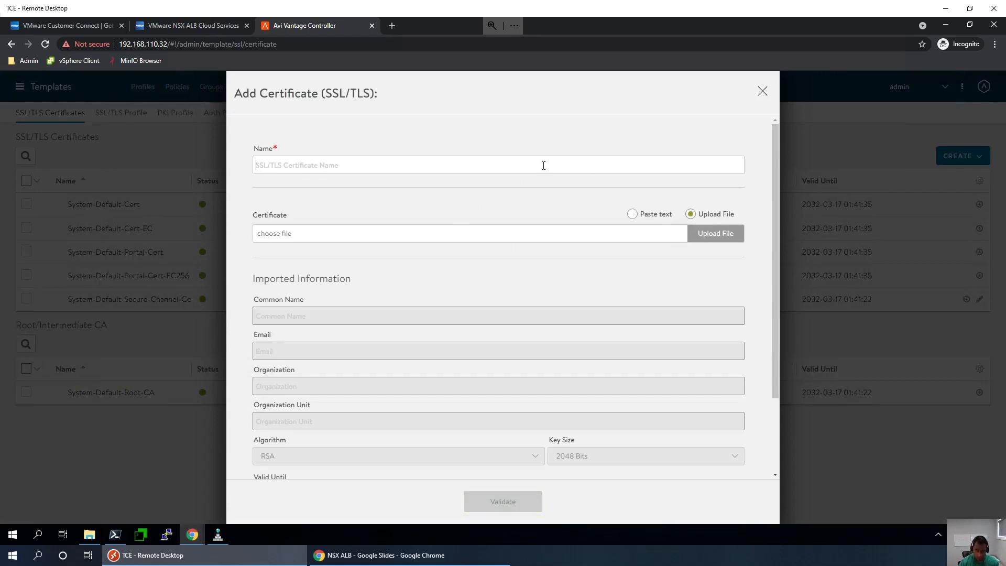
{"action": "left_click", "coordinate": [708, 234]}
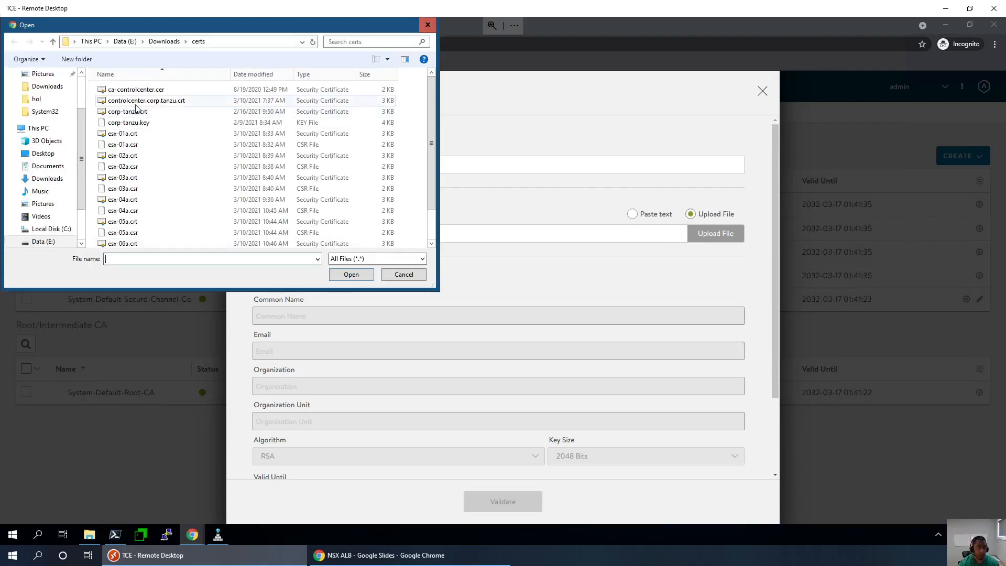
{"action": "left_click", "coordinate": [150, 91]}
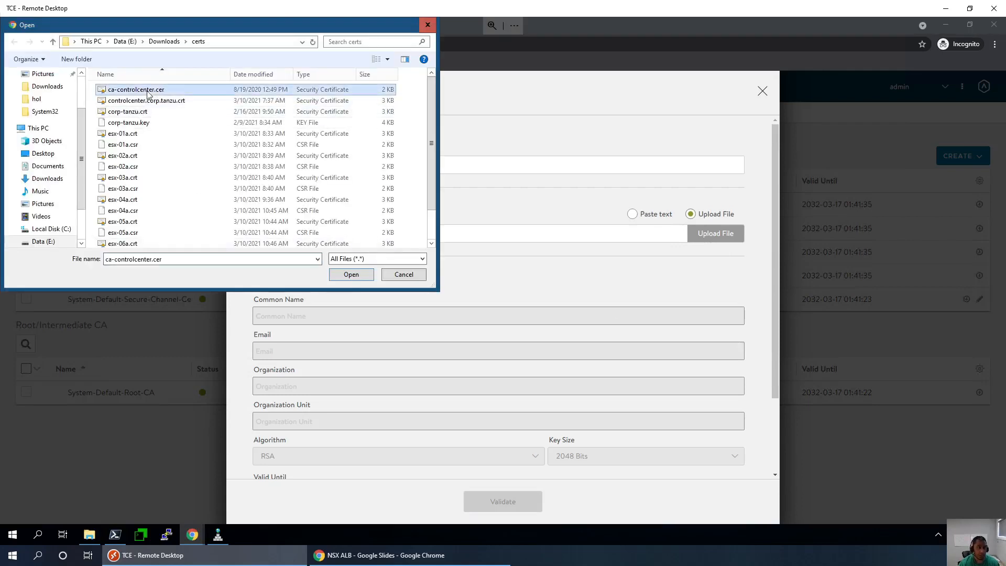
{"action": "left_click", "coordinate": [351, 274]}
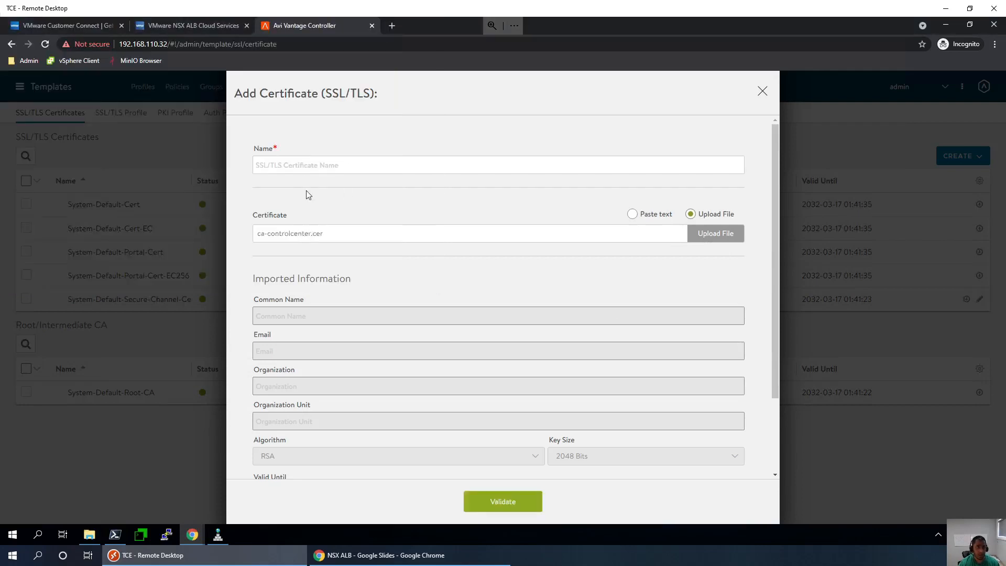
{"action": "left_click", "coordinate": [296, 165]}
{"action": "type", "text": "ca-controller"}
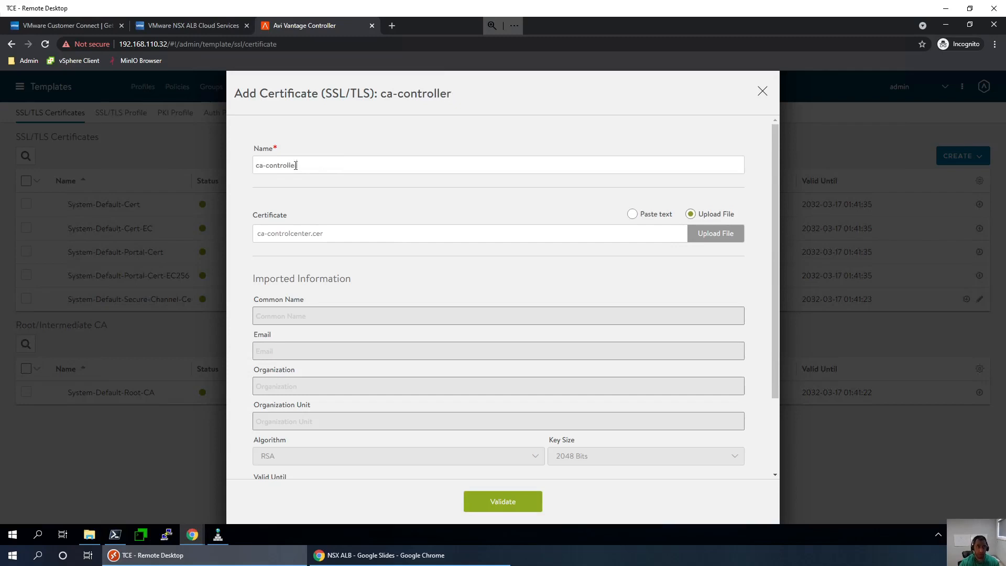
- Validate it, set the name to its common name CONTROLCENTER-CA, and import it
{"action": "left_click", "coordinate": [502, 500]}
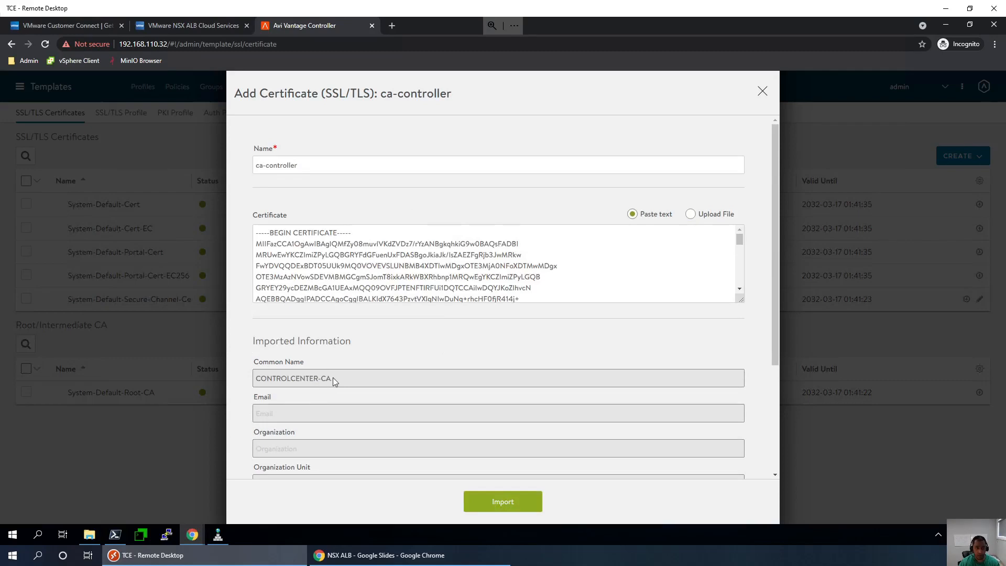
{"action": "left_click_drag", "start_coordinate": [332, 377], "coordinate": [256, 378]}
{"action": "right_click", "coordinate": [269, 380]}
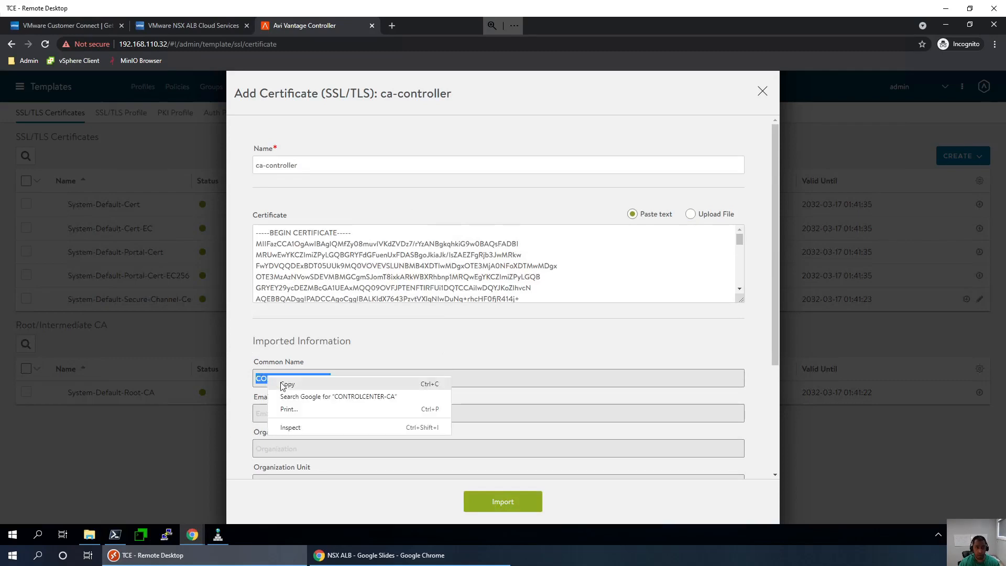
{"action": "left_click", "coordinate": [287, 384]}
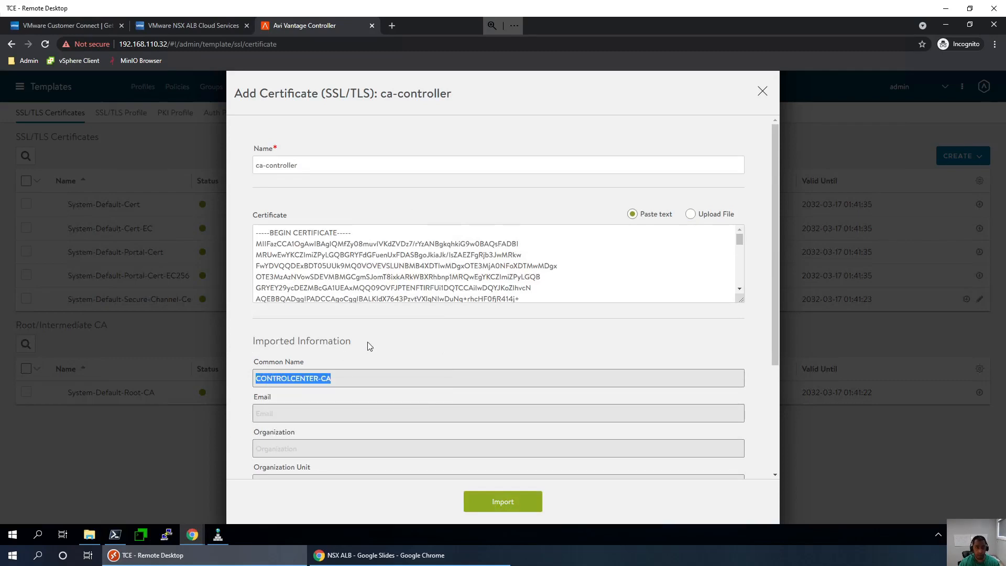
{"action": "left_click_drag", "start_coordinate": [300, 167], "coordinate": [231, 167]}
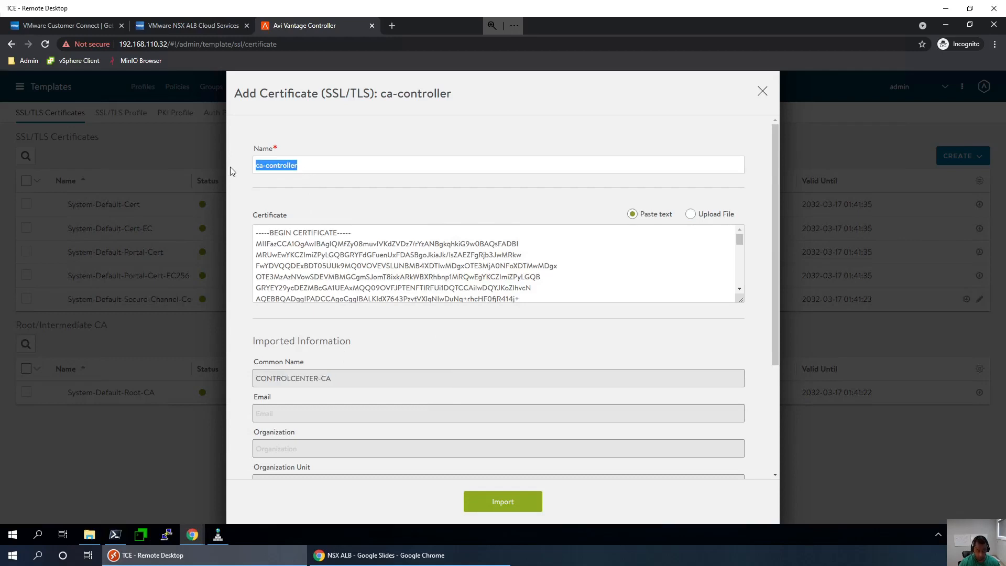
{"action": "key", "text": "ctrl+v"}
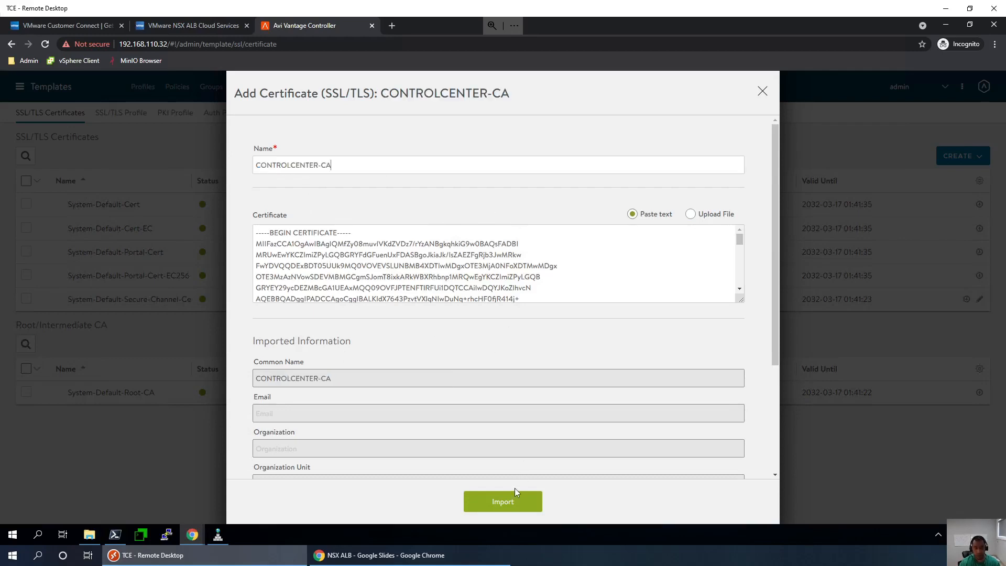
{"action": "left_click", "coordinate": [509, 502]}
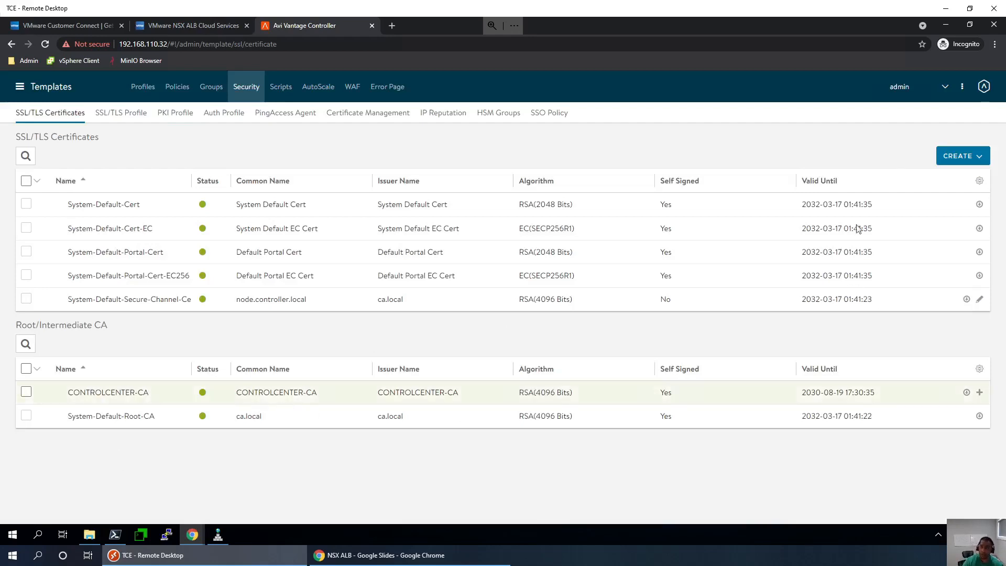
- Create an imported application certificate from corp-tanzu.crt and corp-tanzu.key, named tanzu-wild-card
{"action": "left_click", "coordinate": [959, 157]}
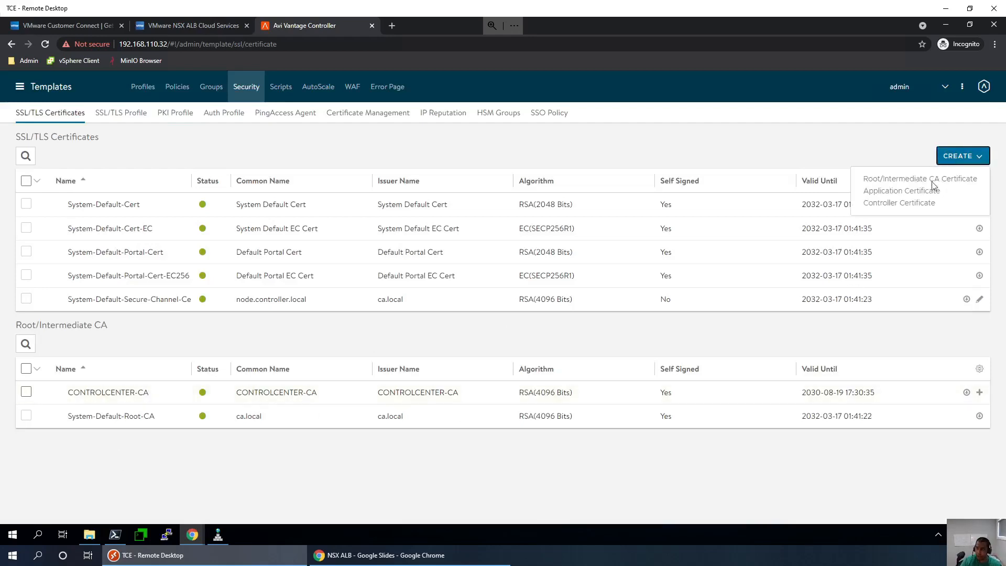
{"action": "left_click", "coordinate": [900, 192]}
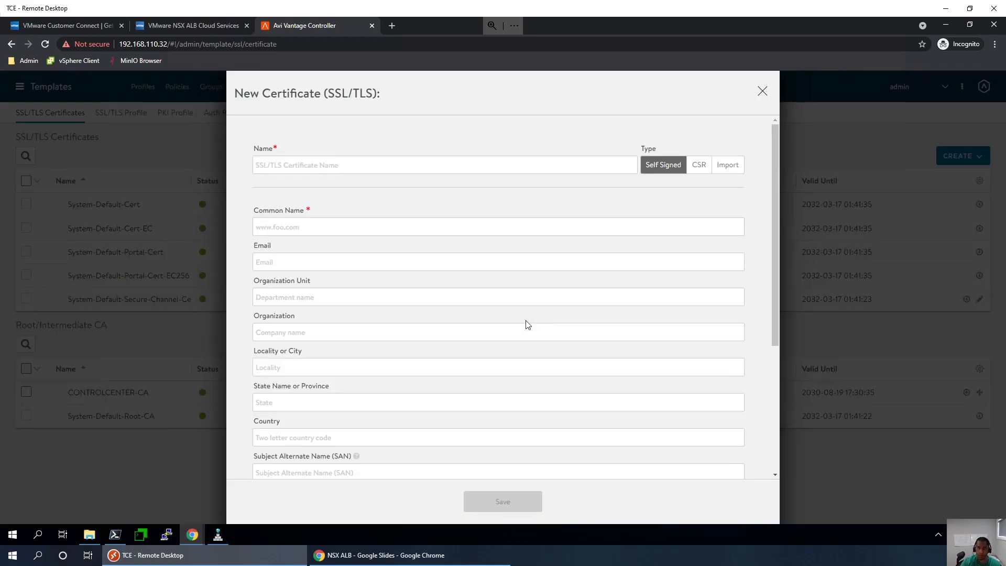
{"action": "left_click", "coordinate": [742, 173]}
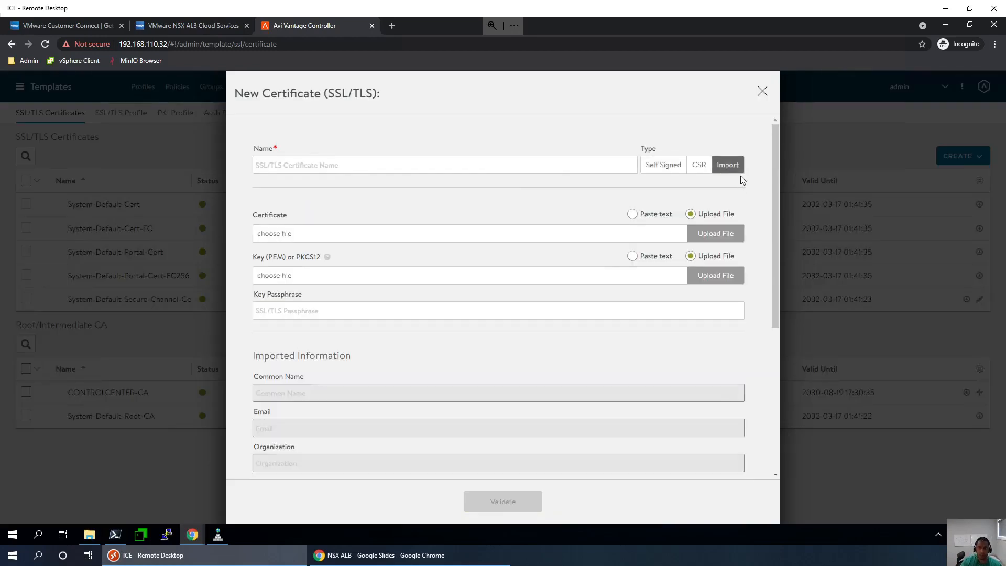
{"action": "left_click", "coordinate": [719, 237]}
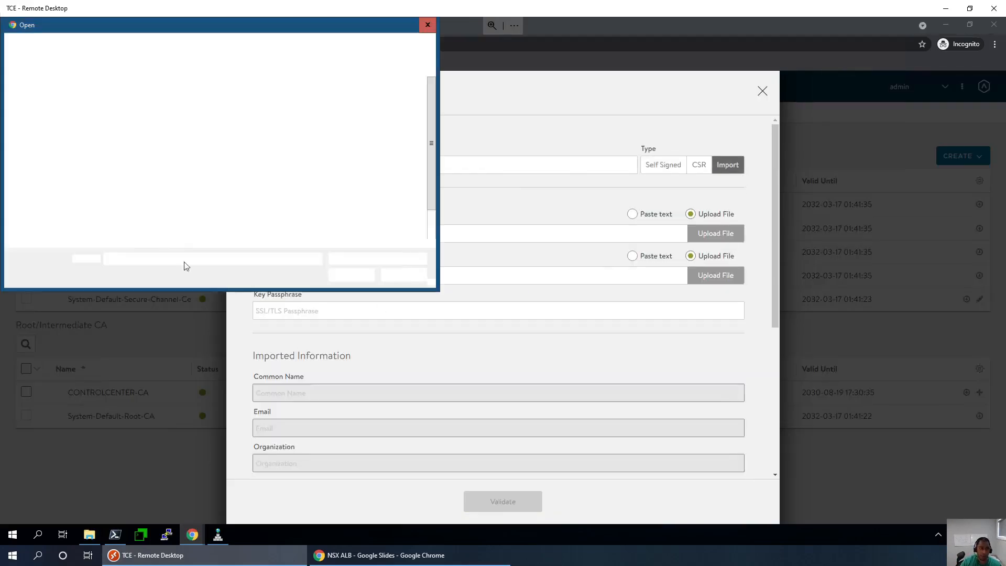
{"action": "double_click", "coordinate": [128, 112]}
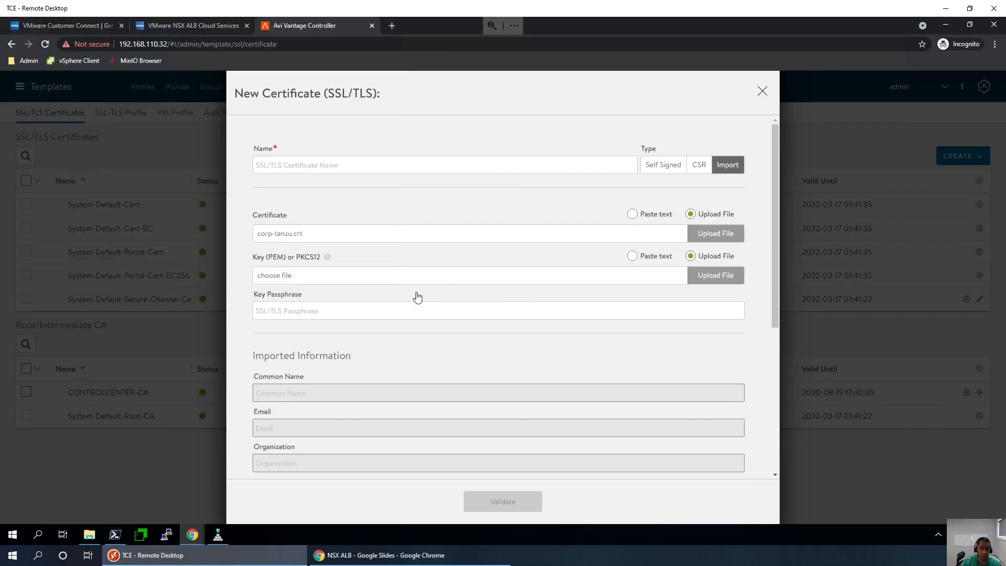
{"action": "left_click", "coordinate": [714, 275]}
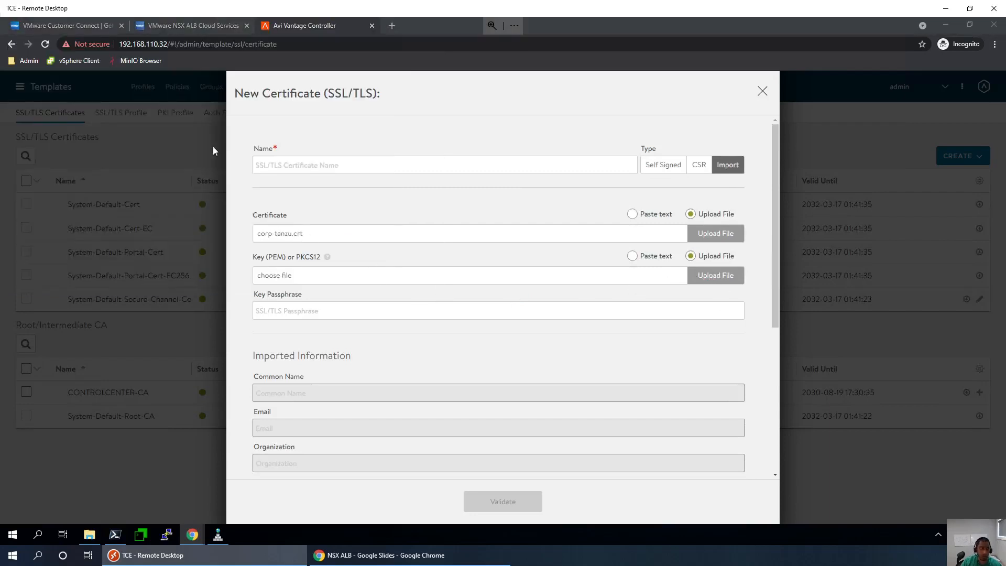
{"action": "double_click", "coordinate": [123, 123]}
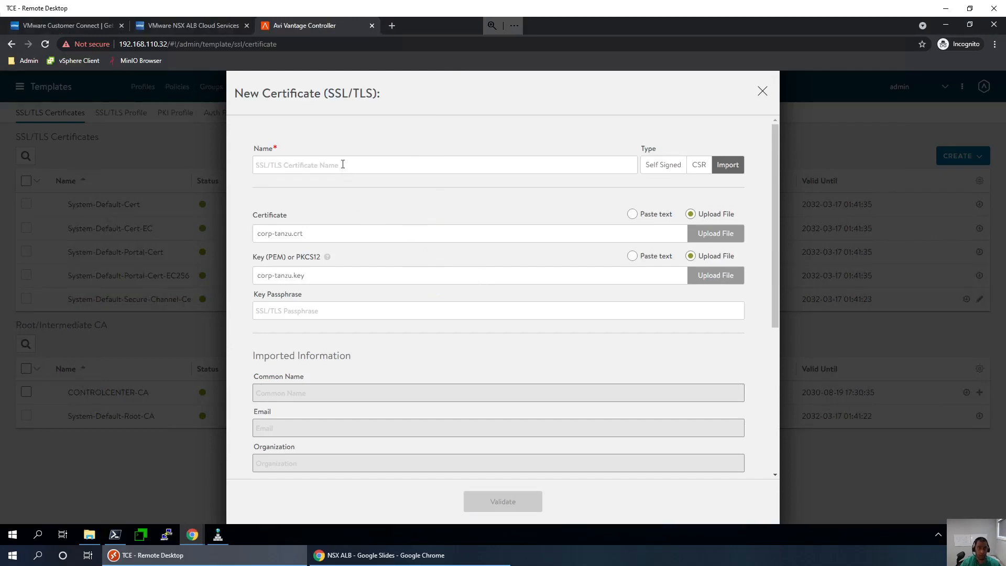
{"action": "type", "text": "t"}
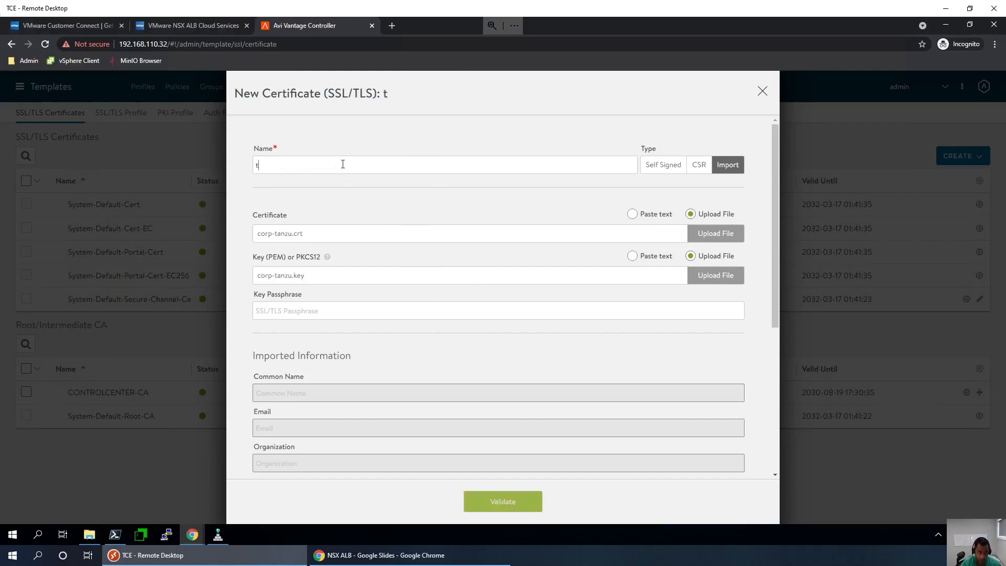
{"action": "type", "text": "anzu-"}
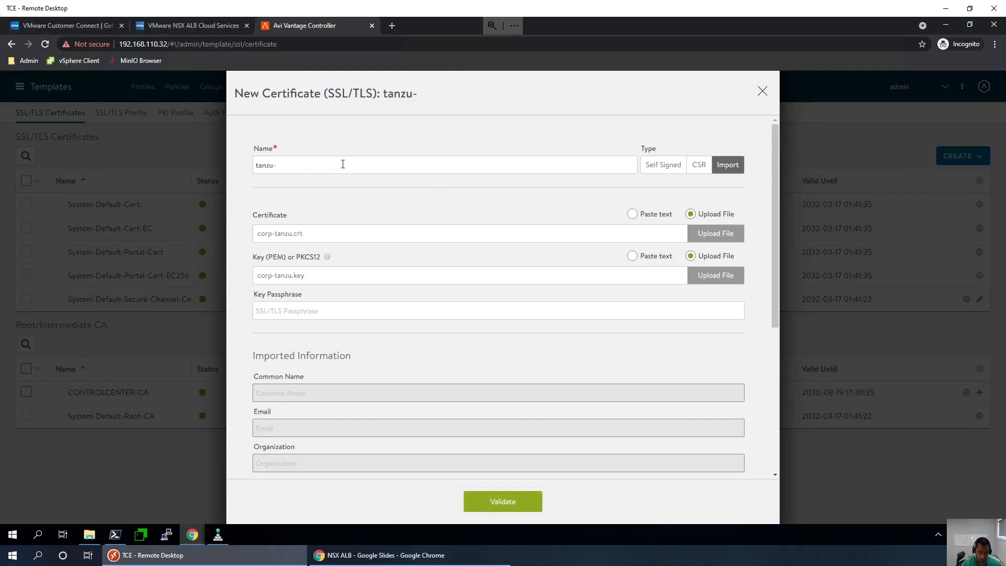
{"action": "type", "text": "wild-"}
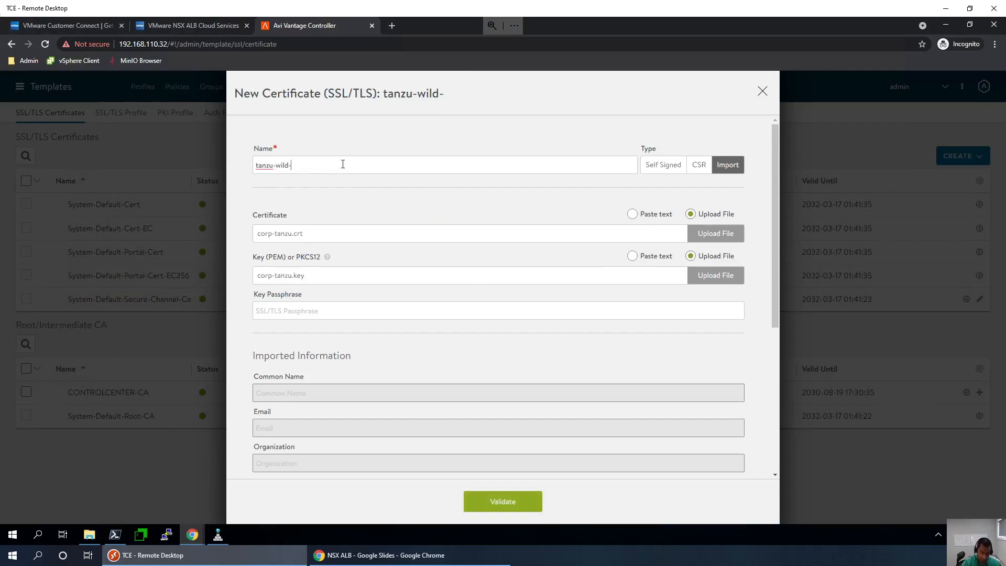
{"action": "type", "text": "card"}
- Validate the certificate and key pair, review the details, and save tanzu-wild-card
{"action": "left_click", "coordinate": [507, 502]}
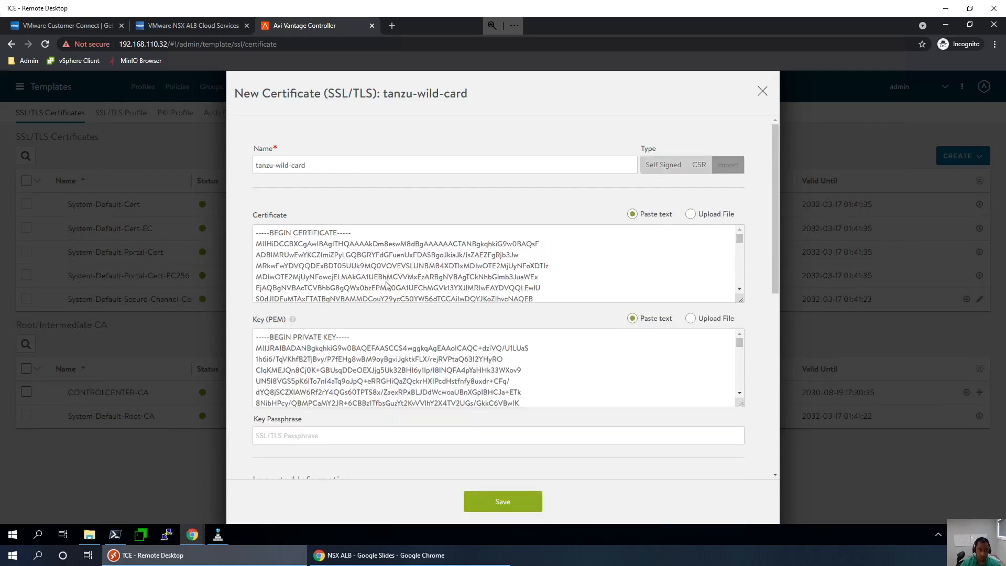
{"action": "scroll", "coordinate": [387, 285], "scroll_direction": "down", "scroll_amount": 5}
{"action": "scroll", "coordinate": [389, 358], "scroll_direction": "down", "scroll_amount": 1}
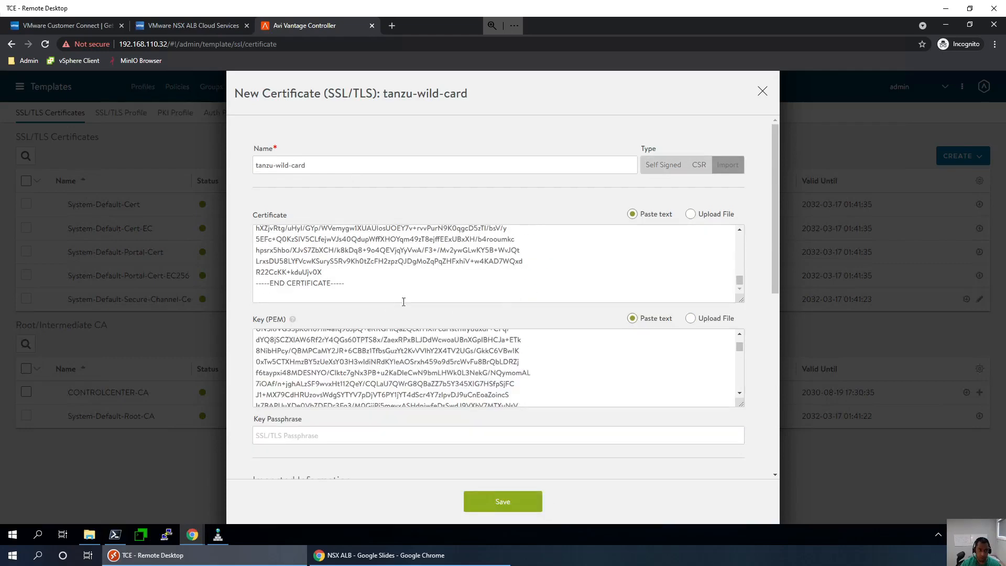
{"action": "scroll", "coordinate": [594, 275], "scroll_direction": "up", "scroll_amount": 5}
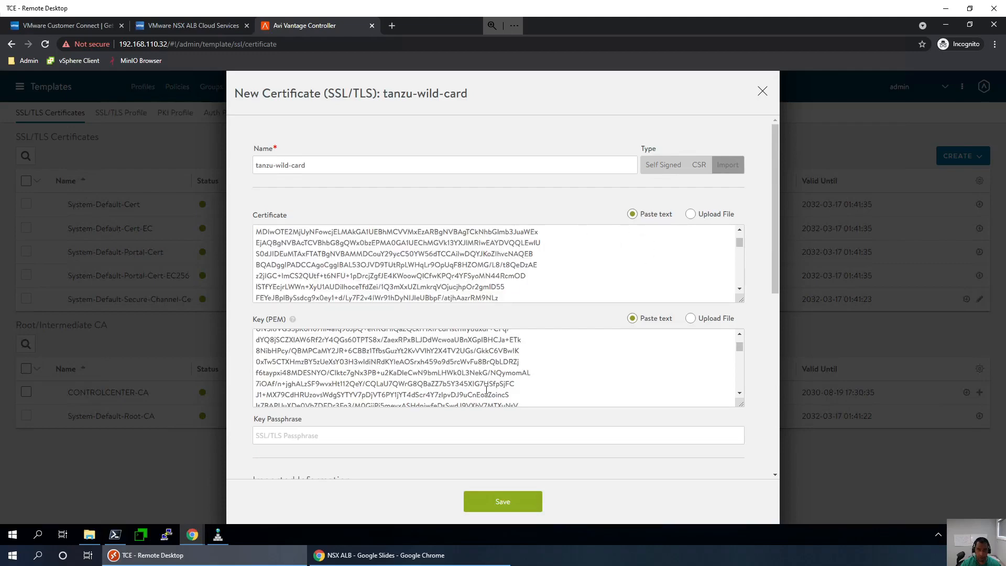
{"action": "scroll", "coordinate": [486, 390], "scroll_direction": "down", "scroll_amount": 10}
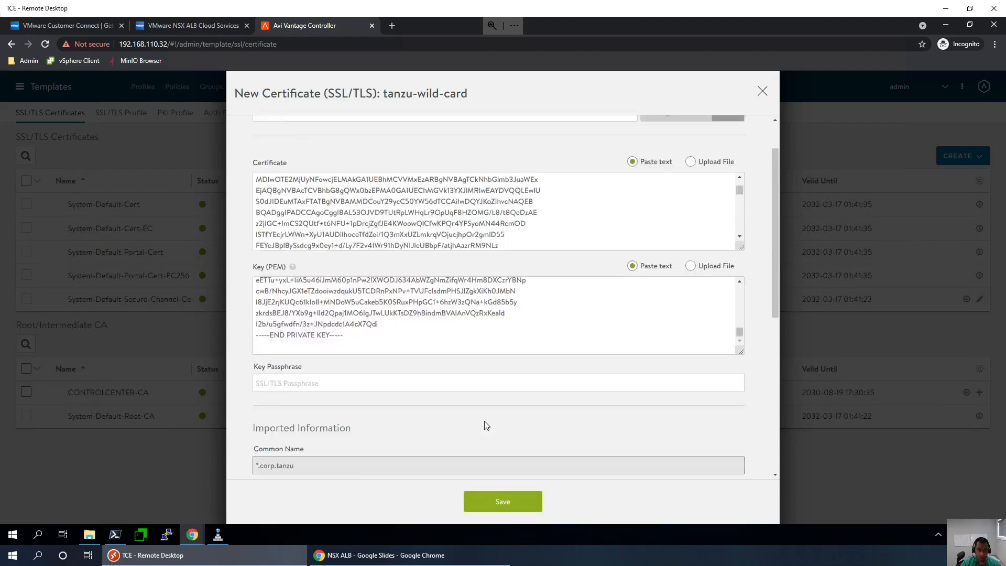
{"action": "scroll", "coordinate": [486, 426], "scroll_direction": "down", "scroll_amount": 1}
{"action": "left_click", "coordinate": [510, 500]}
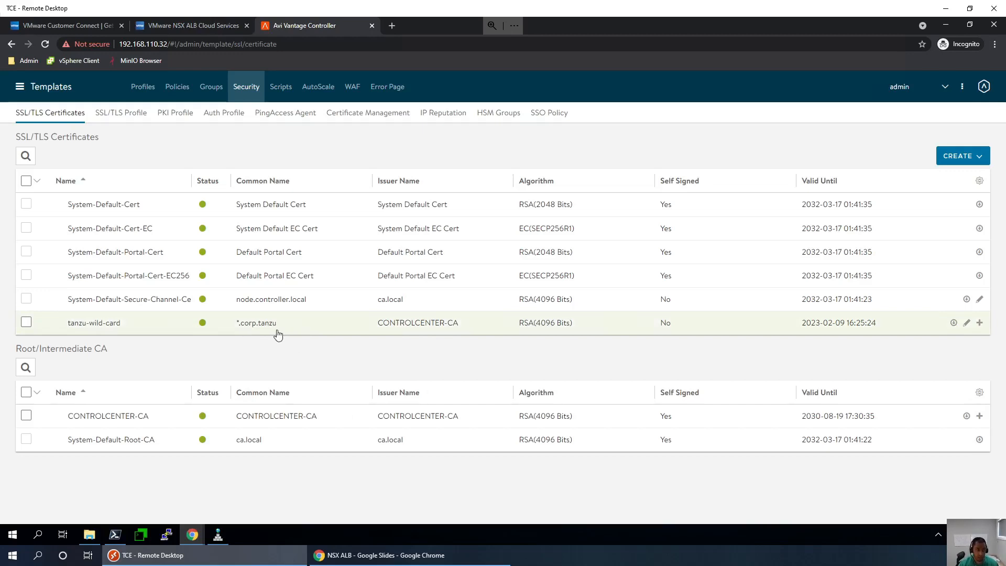
{"action": "left_click", "coordinate": [219, 539]}
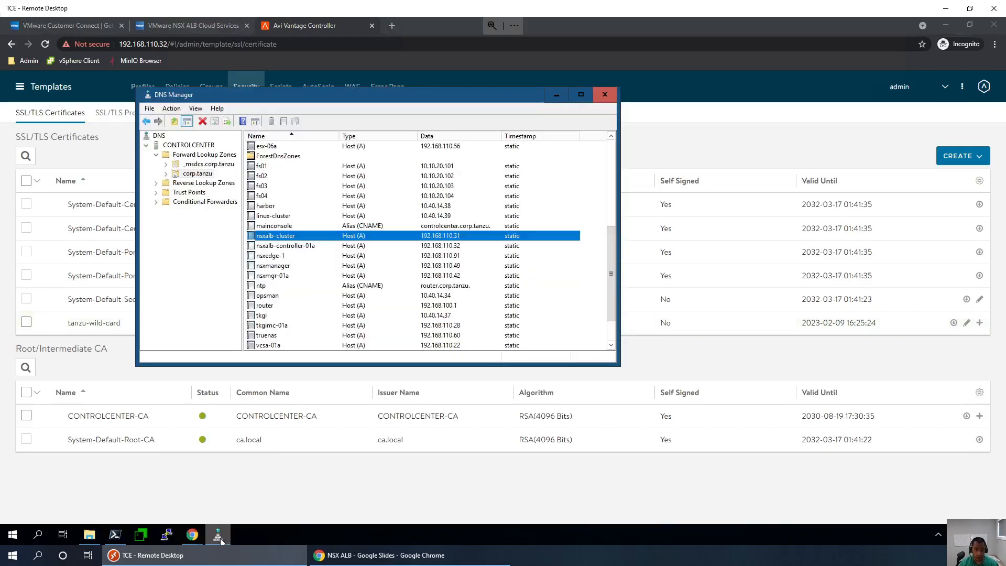
{"action": "double_click", "coordinate": [281, 237]}
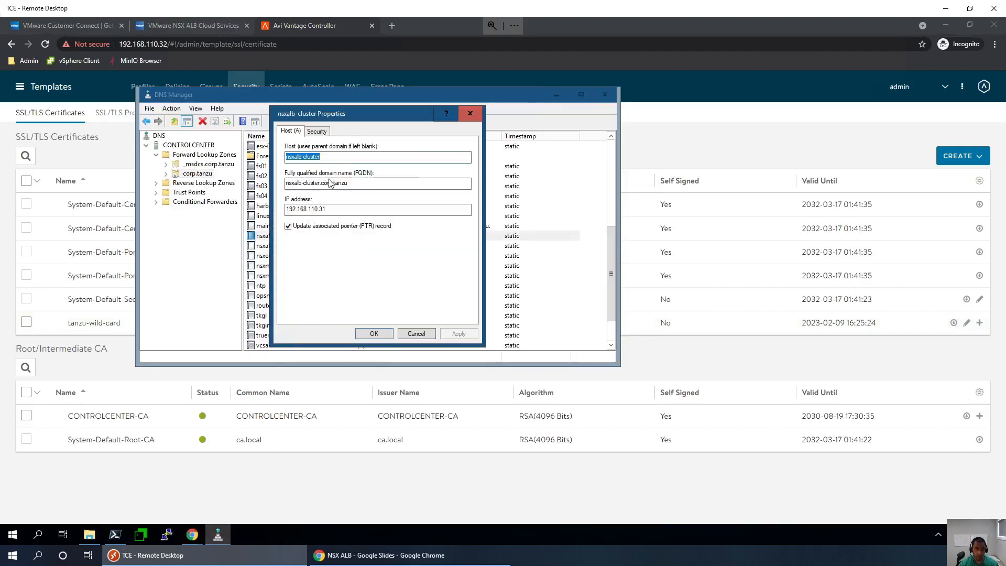
{"action": "left_click_drag", "start_coordinate": [348, 183], "coordinate": [320, 184]}
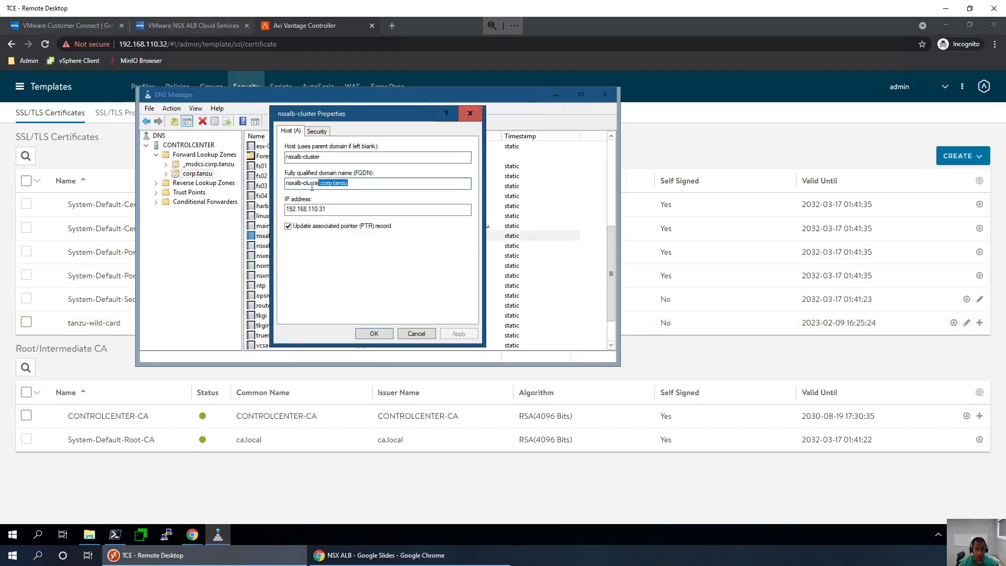
{"action": "left_click", "coordinate": [323, 182]}
{"action": "left_click", "coordinate": [470, 114]}
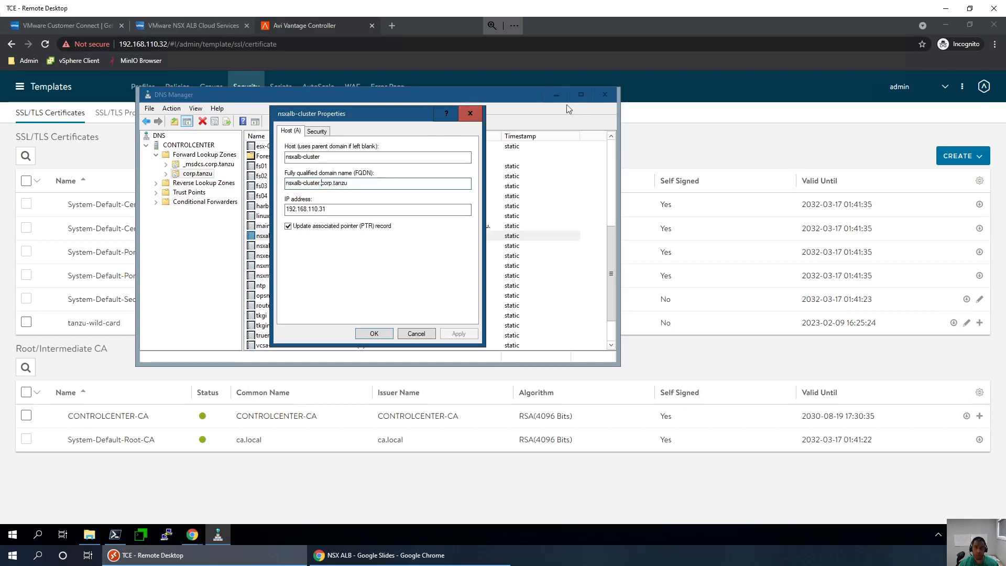
{"action": "left_click", "coordinate": [556, 96]}
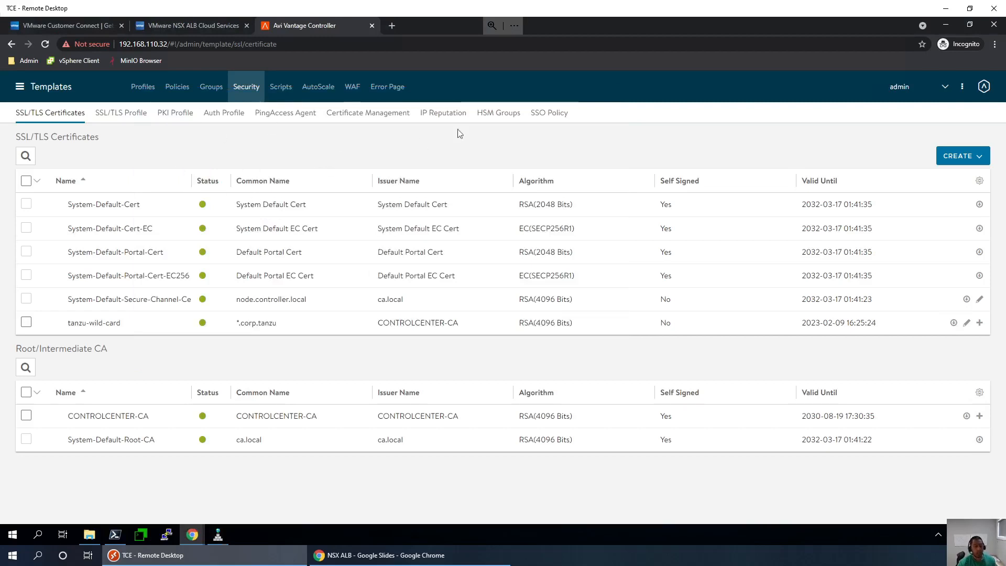
- Check the site's 'Not secure' connection details, then bring the NSX ALB slide deck forward
{"action": "left_click", "coordinate": [86, 43]}
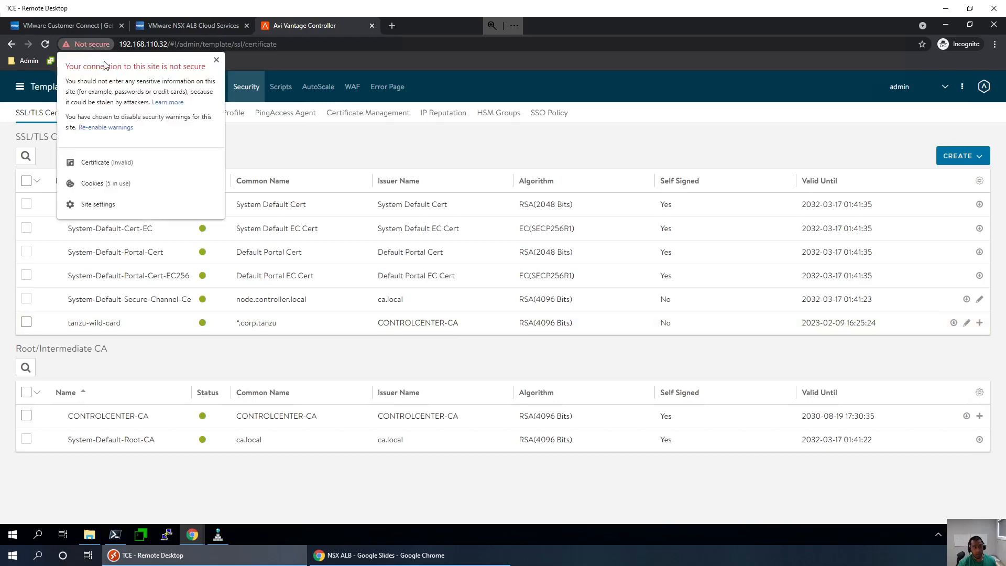
{"action": "left_click", "coordinate": [216, 60]}
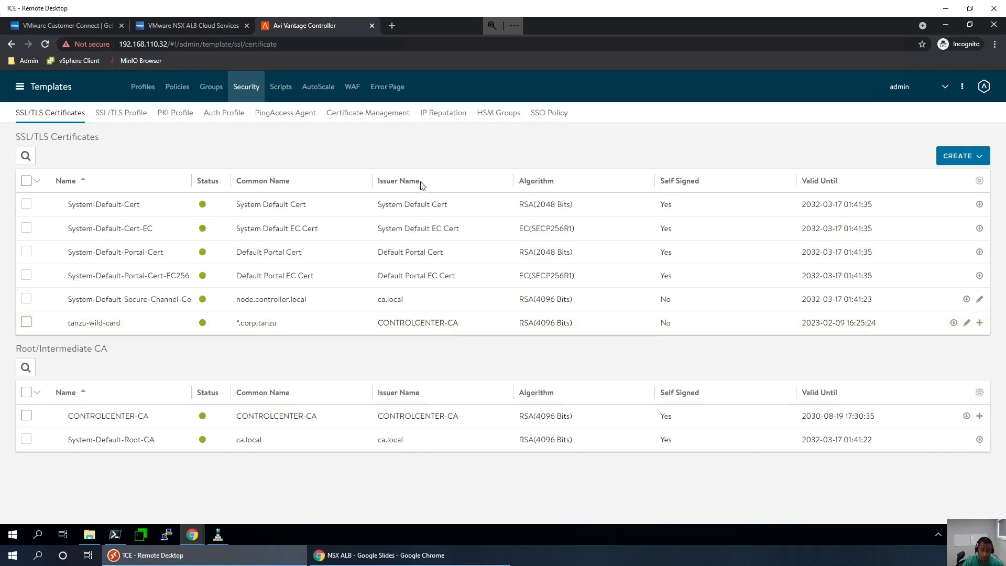
{"action": "key", "text": "alt+Tab"}
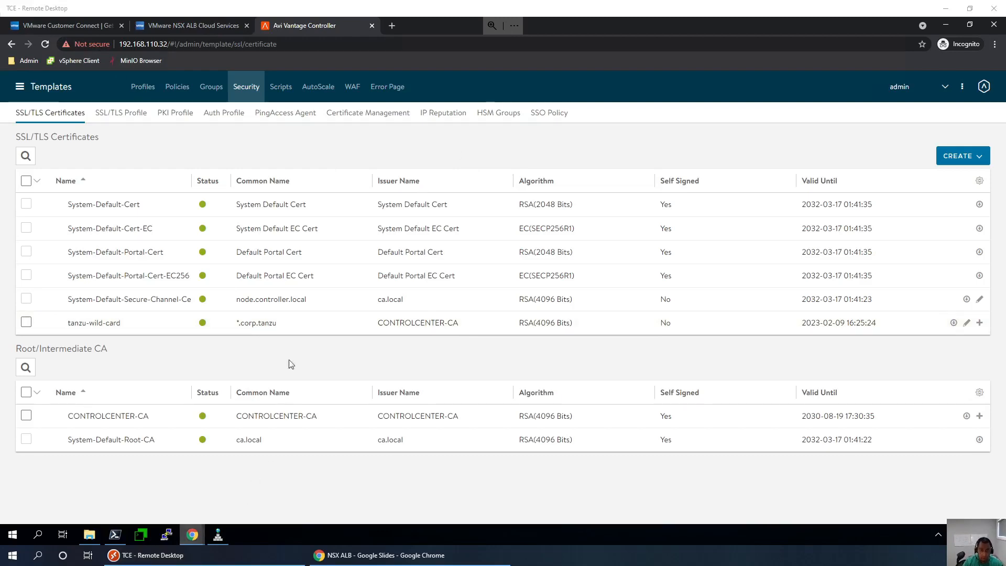
{"action": "left_click", "coordinate": [314, 357]}
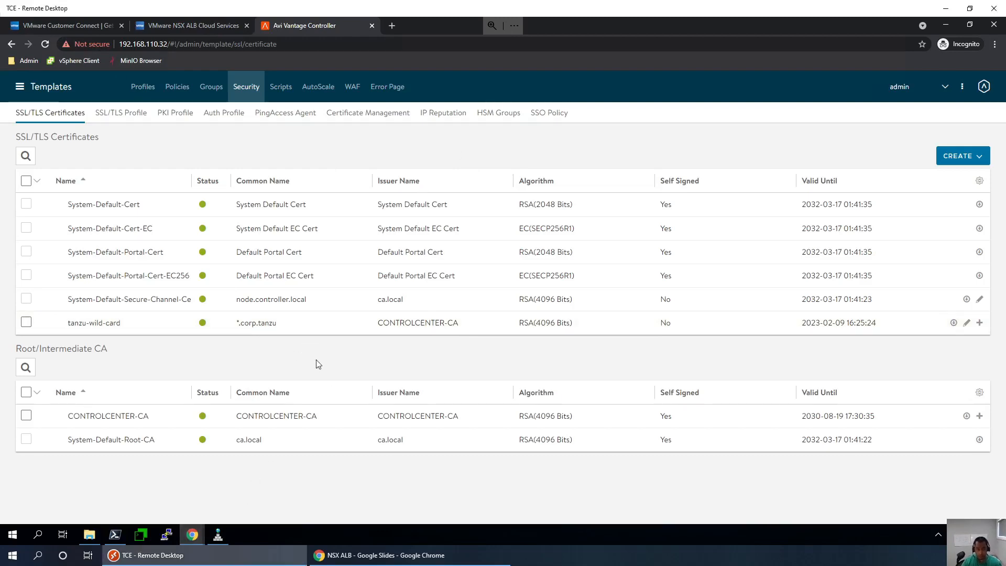
{"action": "left_click", "coordinate": [373, 554]}
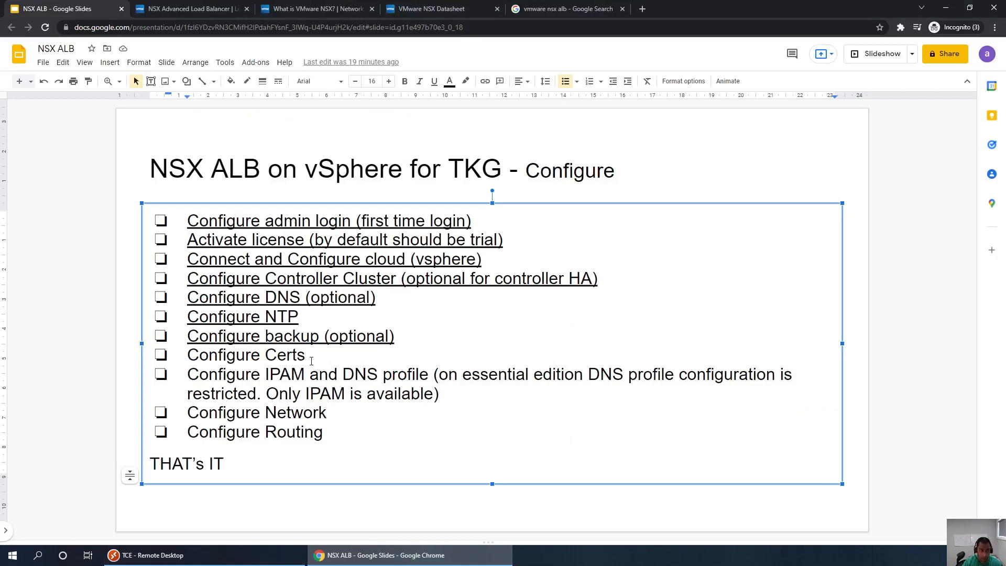
- Underline 'Configure Certs' in the slide checklist and return to the controller session
{"action": "left_click_drag", "start_coordinate": [311, 361], "coordinate": [188, 355]}
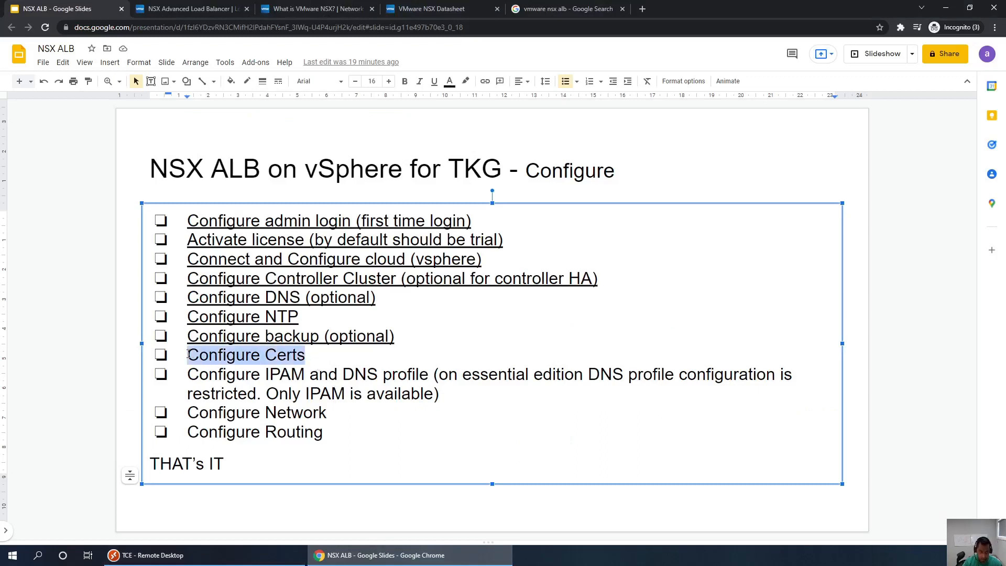
{"action": "key", "text": "ctrl+u"}
{"action": "left_click", "coordinate": [441, 429]}
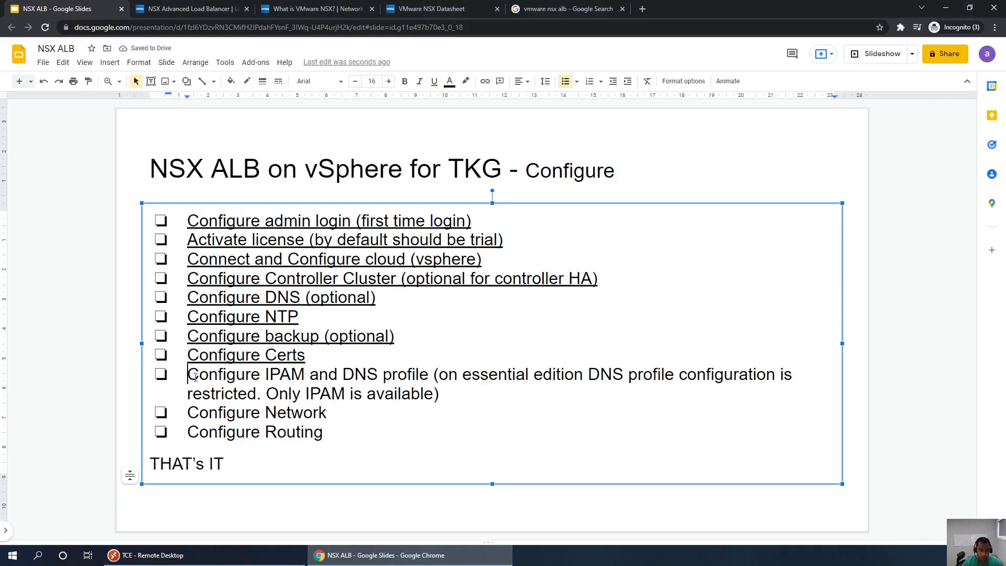
{"action": "left_click_drag", "start_coordinate": [190, 376], "coordinate": [411, 394]}
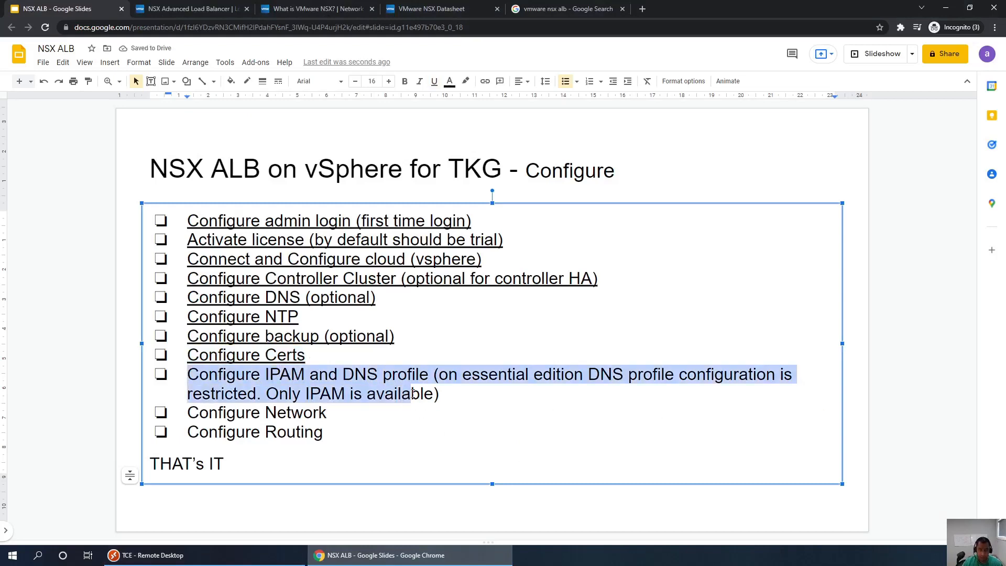
{"action": "left_click", "coordinate": [429, 560]}
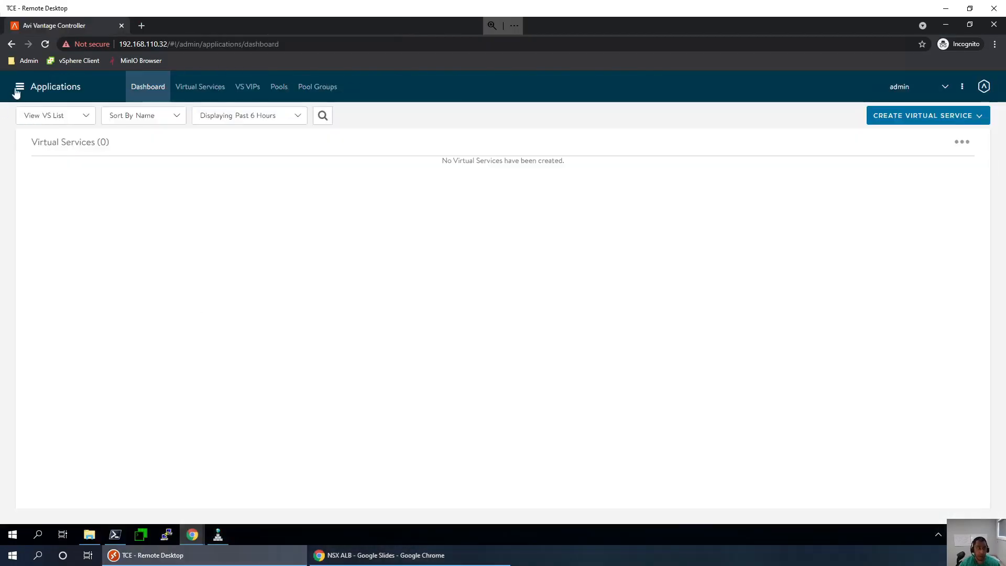
- Go to Administration from the main menu to see the Accounts users list
{"action": "left_click", "coordinate": [17, 90]}
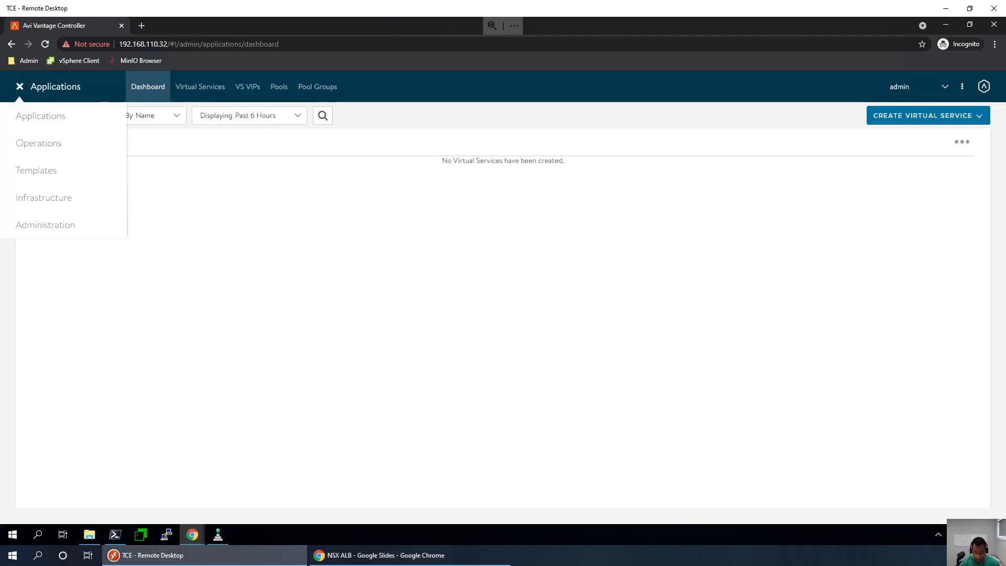
{"action": "key", "text": "alt+Tab"}
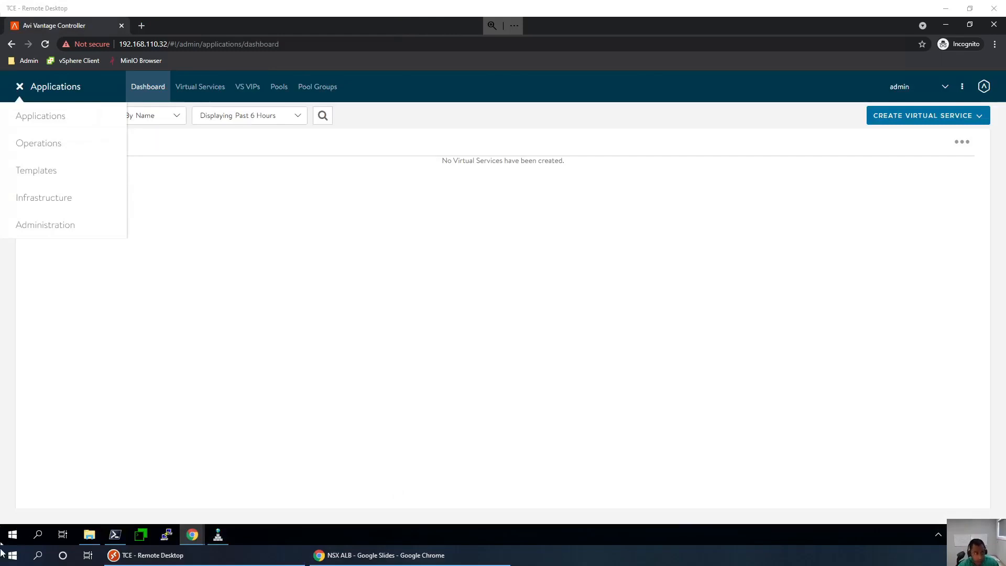
{"action": "left_click", "coordinate": [85, 229]}
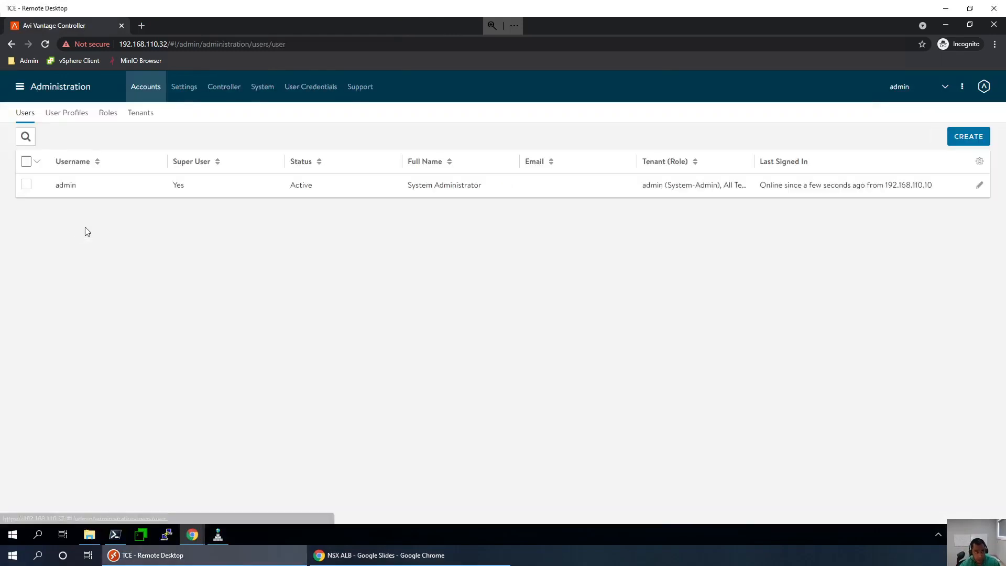
- Edit Access Settings and remove System-Default-Portal-Cert-EC256 and System-Default-Portal-Cert
{"action": "left_click", "coordinate": [192, 89]}
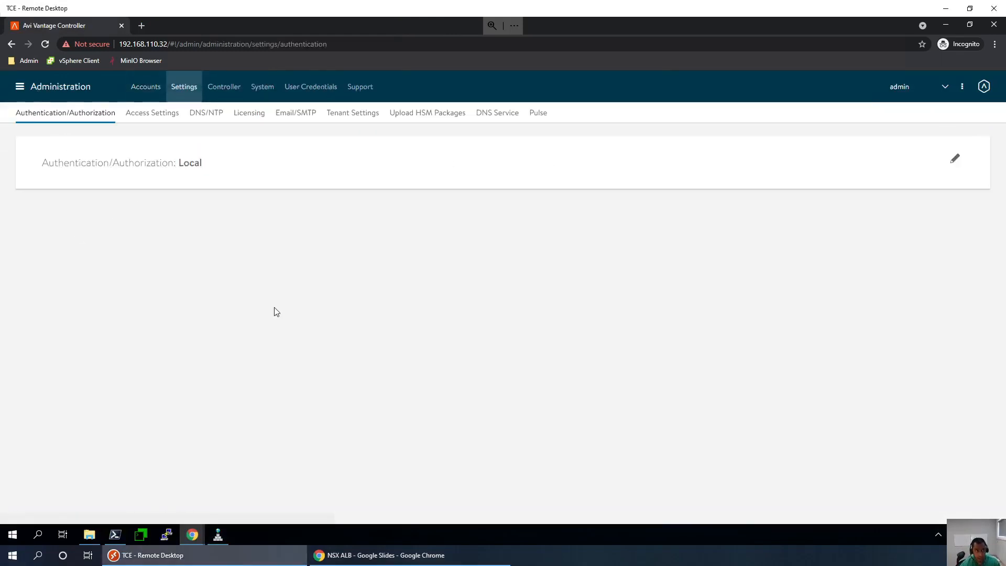
{"action": "left_click", "coordinate": [160, 117]}
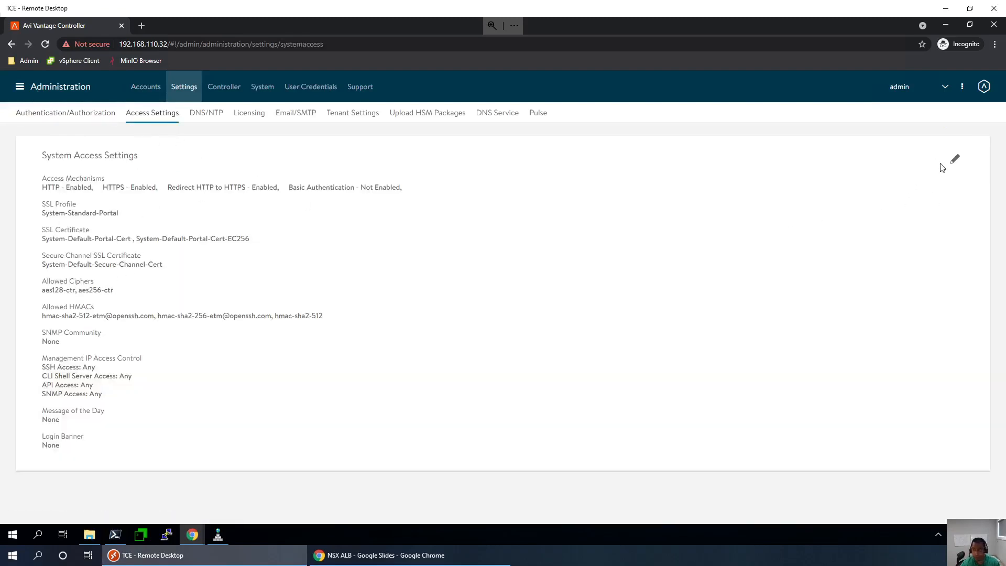
{"action": "left_click", "coordinate": [954, 159]}
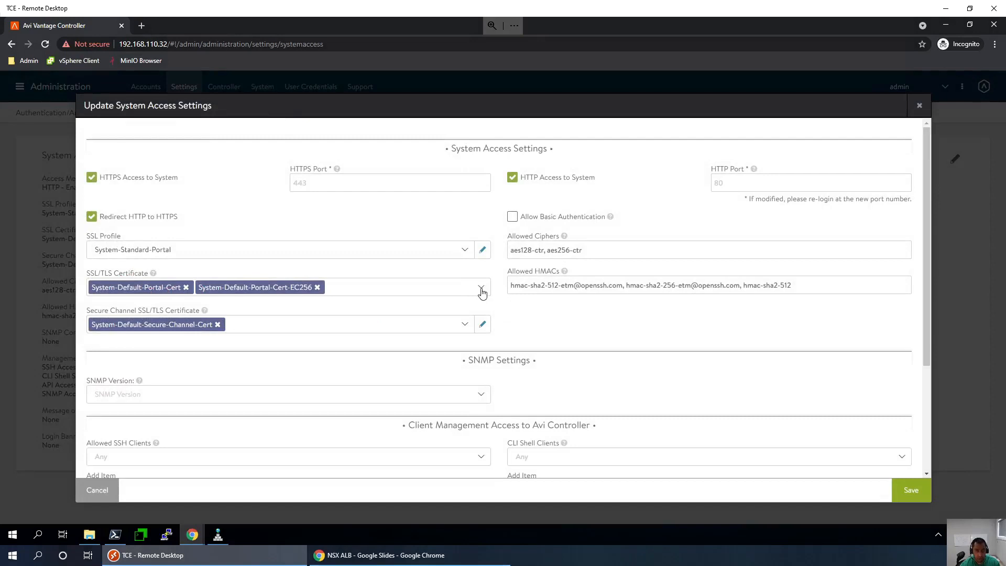
{"action": "left_click", "coordinate": [317, 287]}
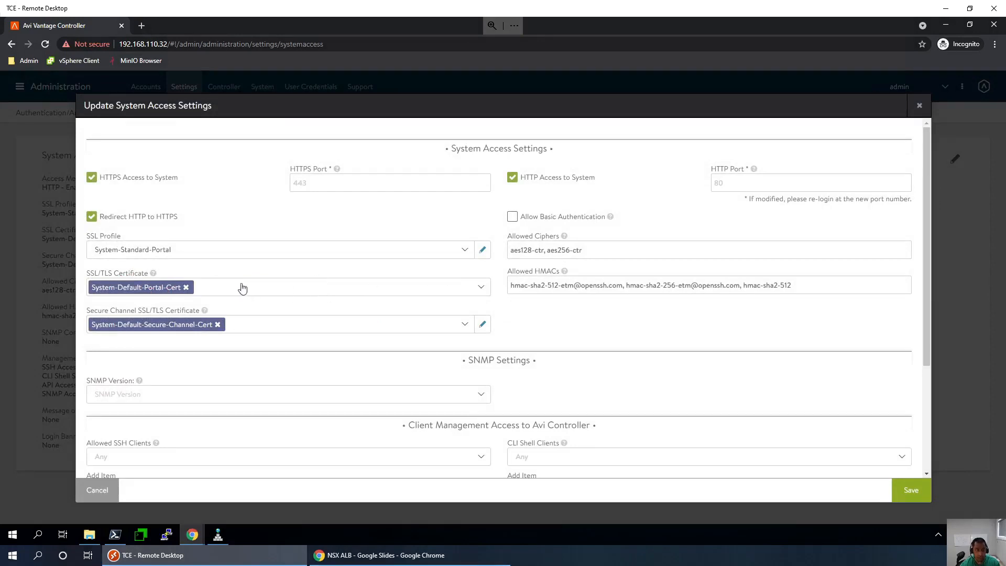
{"action": "left_click", "coordinate": [186, 287]}
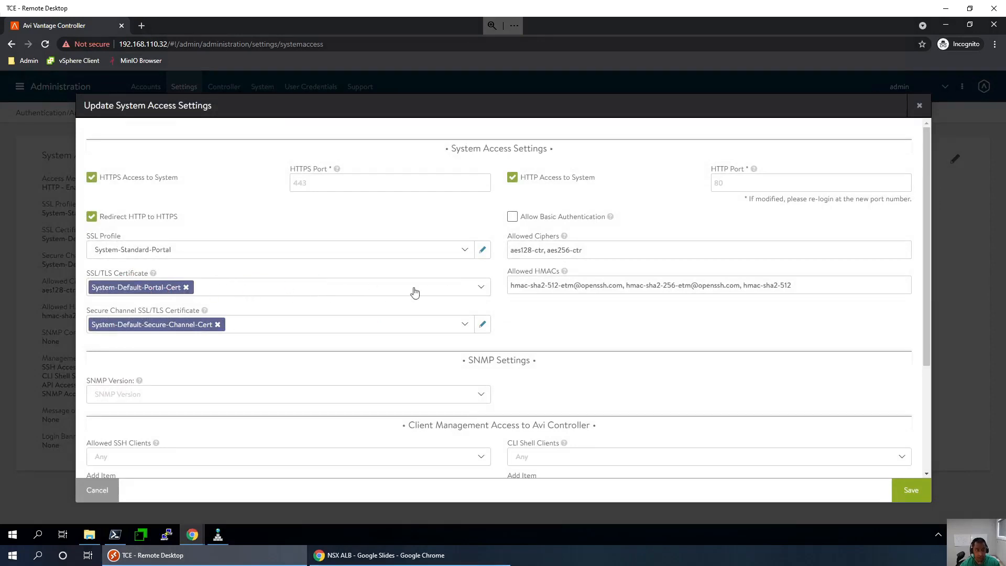
- Search the certificate list for 'tan', then cancel and discard the changes
{"action": "left_click", "coordinate": [482, 290]}
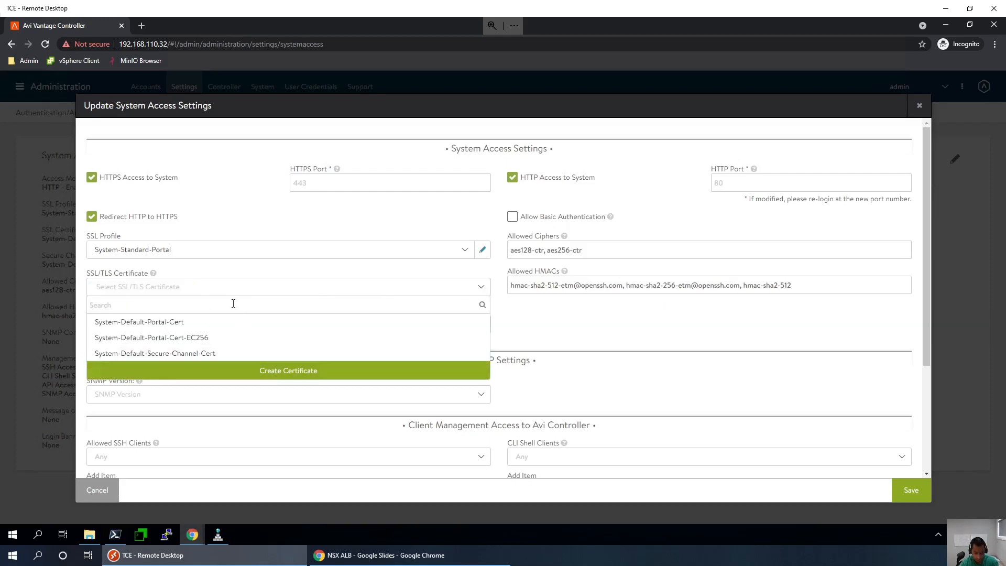
{"action": "type", "text": "tan"}
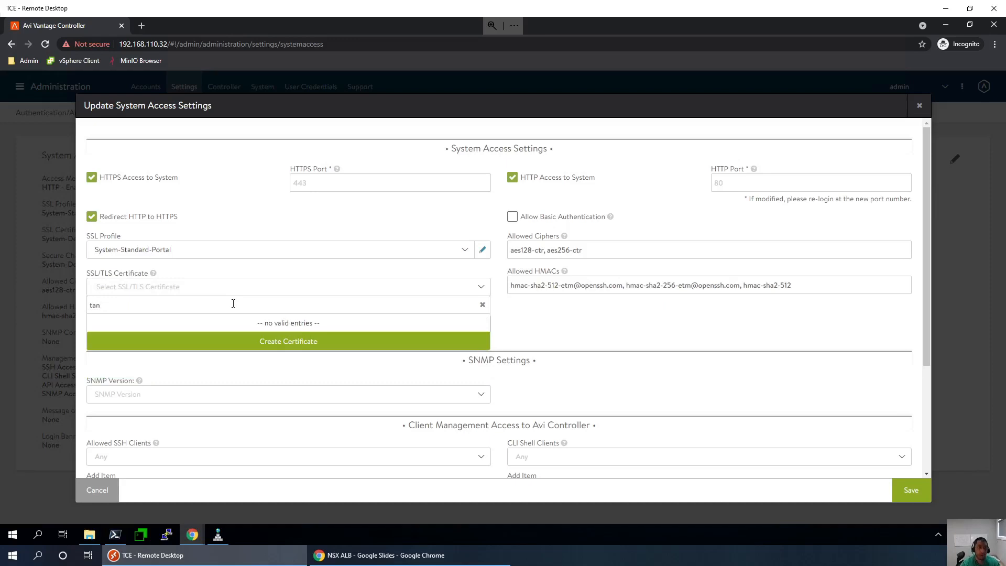
{"action": "key", "text": "BackSpace"}
{"action": "key", "text": "BackSpace"}
{"action": "key", "text": "BackSpace"}
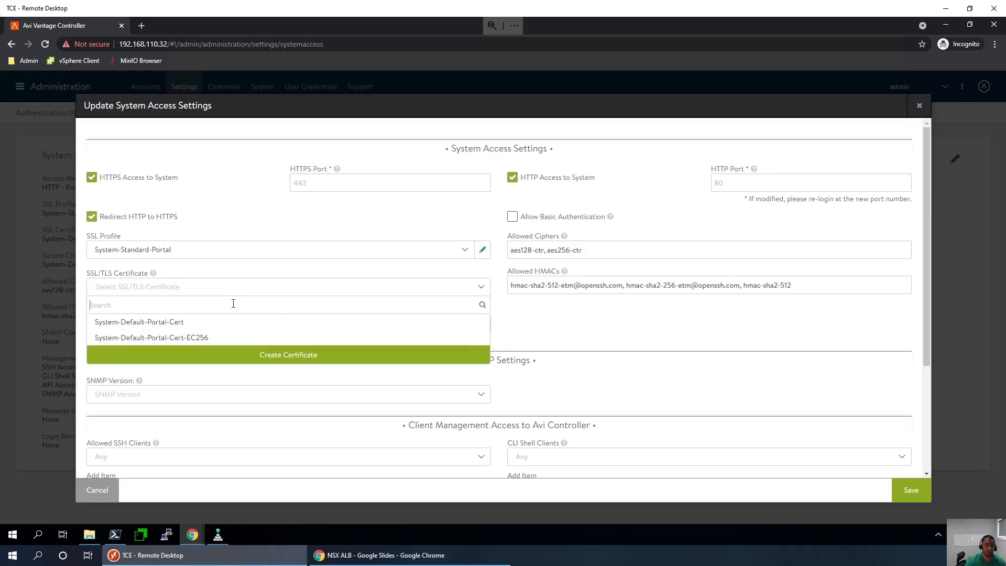
{"action": "left_click", "coordinate": [80, 490]}
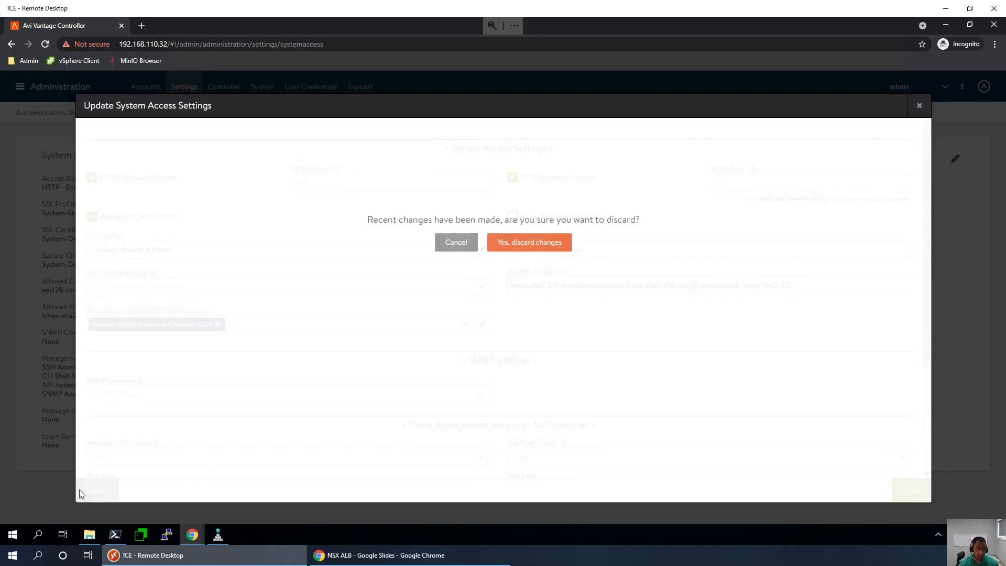
{"action": "left_click", "coordinate": [518, 246]}
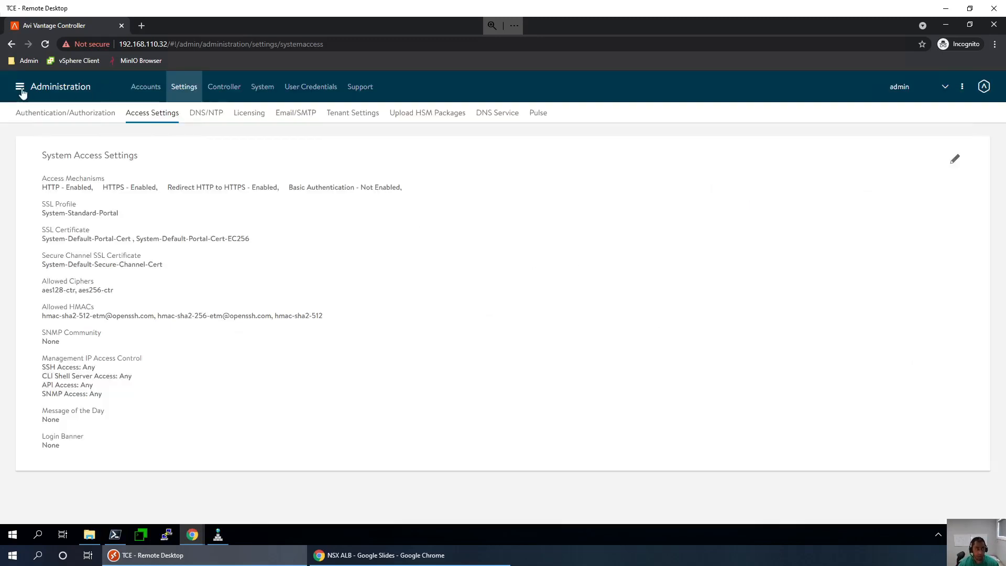
- In Templates > SSL/TLS Certificates, delete tanzu-wild-card and bring up the certificate creation options
{"action": "left_click", "coordinate": [20, 87]}
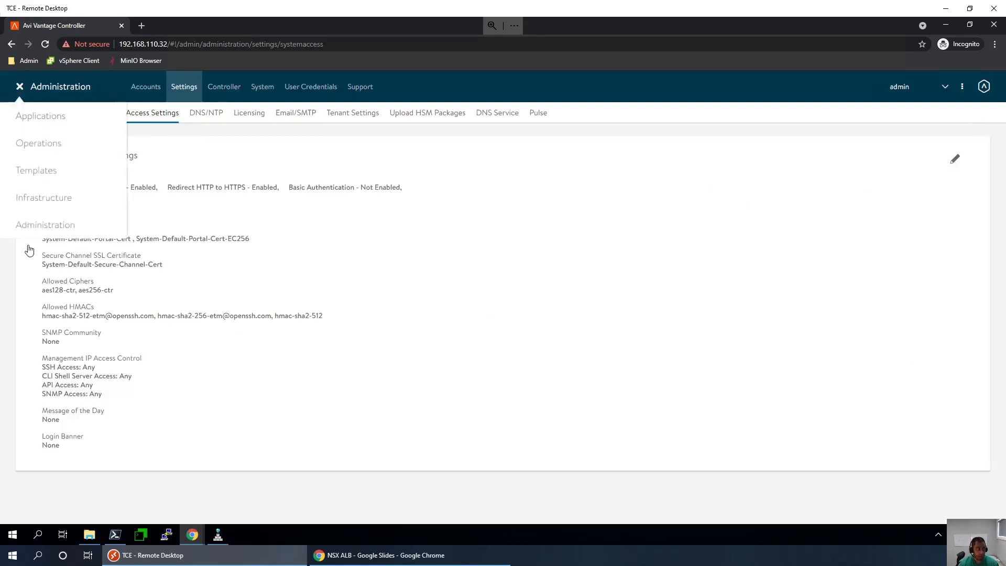
{"action": "left_click", "coordinate": [38, 170]}
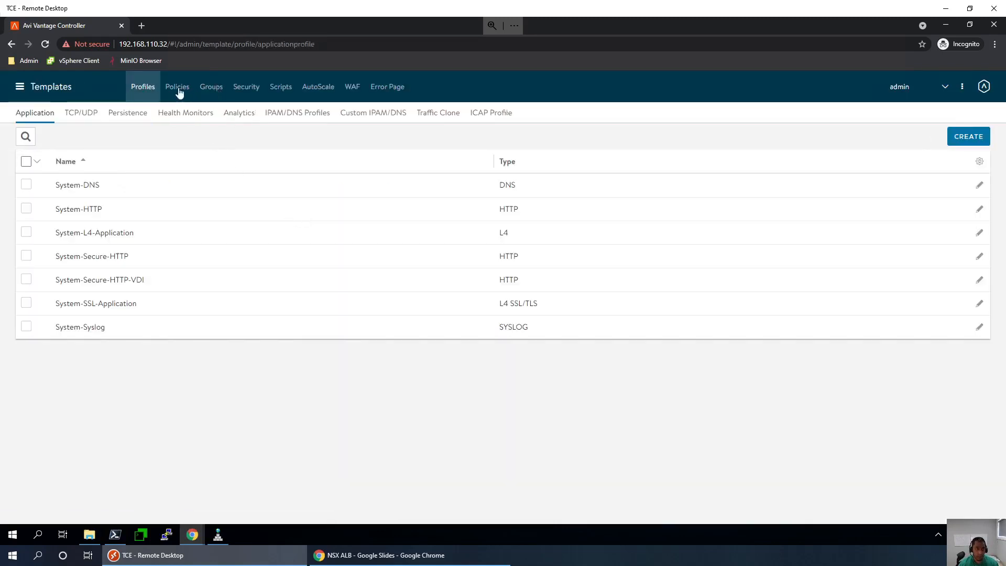
{"action": "left_click", "coordinate": [246, 90]}
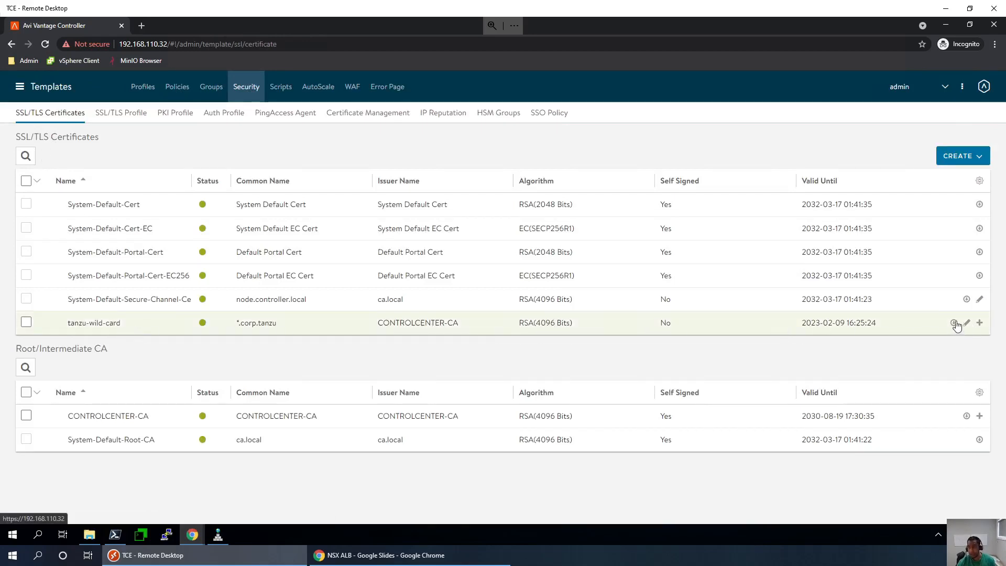
{"action": "left_click", "coordinate": [26, 323]}
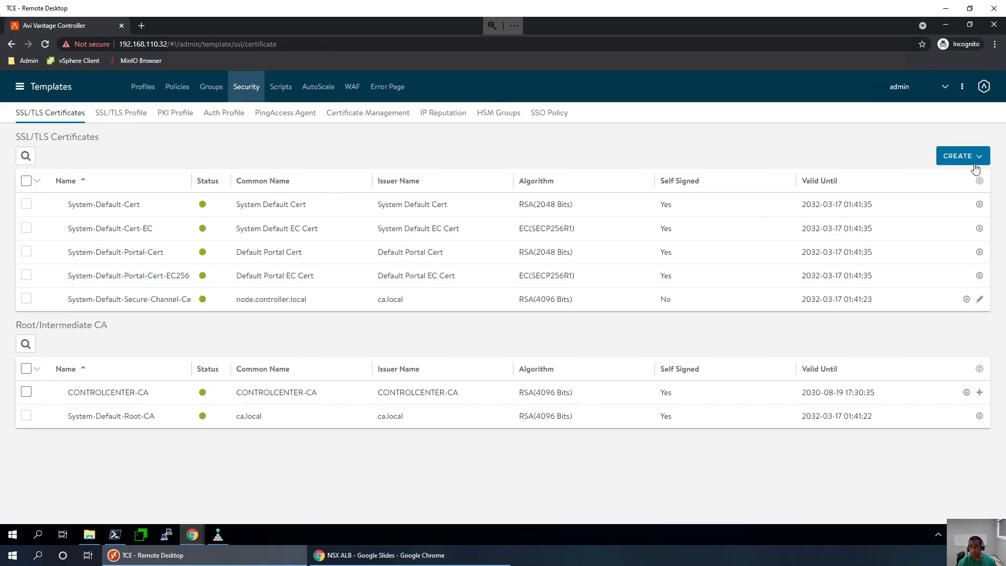
{"action": "left_click", "coordinate": [975, 163]}
- Create an imported controller certificate named tanzu-wild-card from certs/corp-tanzu.crt
{"action": "left_click", "coordinate": [876, 208]}
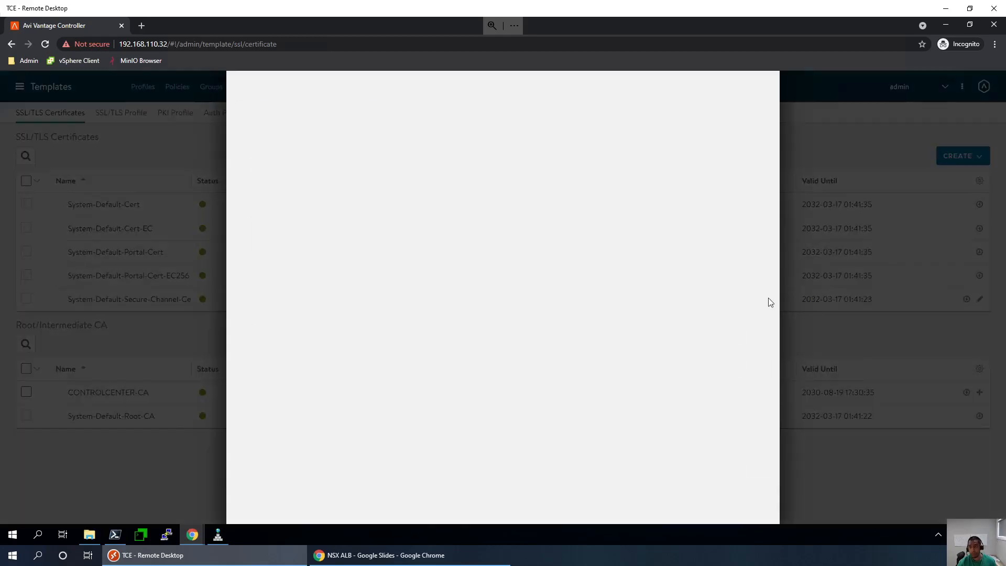
{"action": "left_click", "coordinate": [730, 165]}
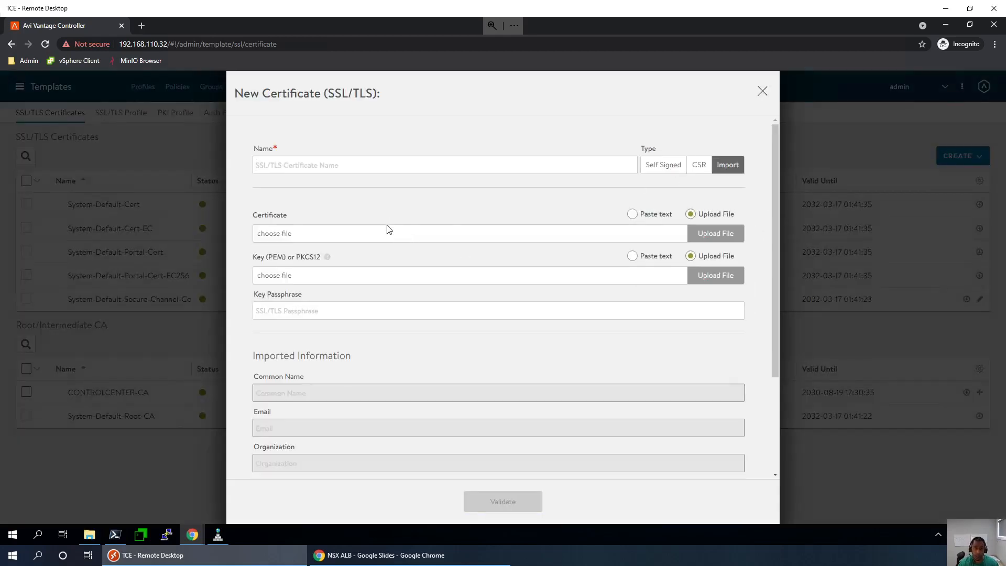
{"action": "left_click", "coordinate": [707, 236]}
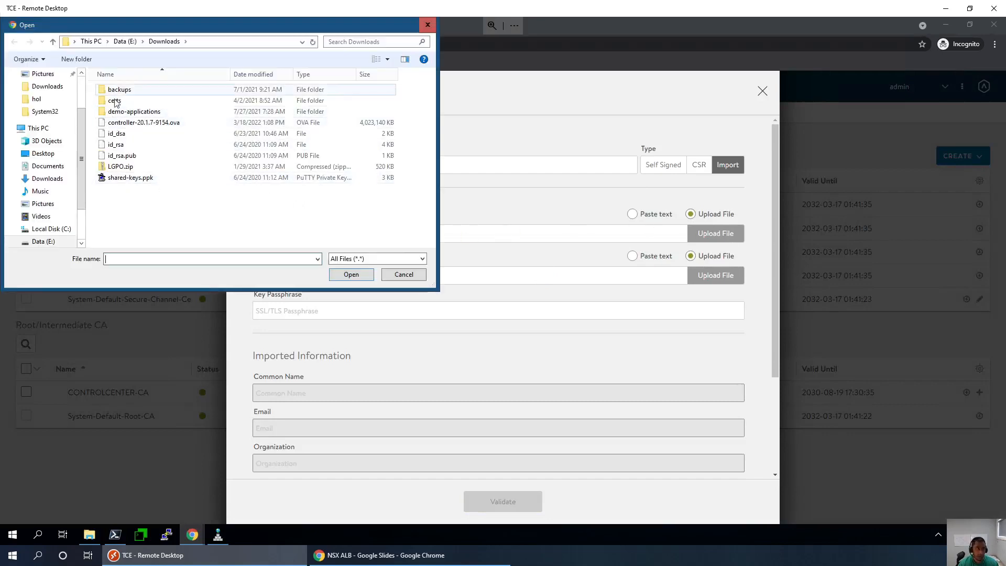
{"action": "double_click", "coordinate": [115, 100]}
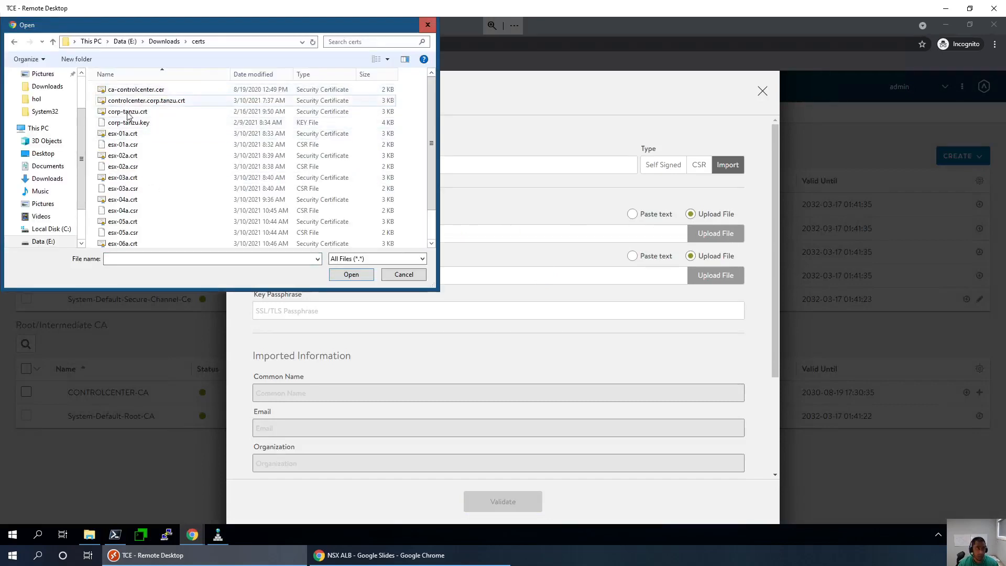
{"action": "double_click", "coordinate": [127, 111]}
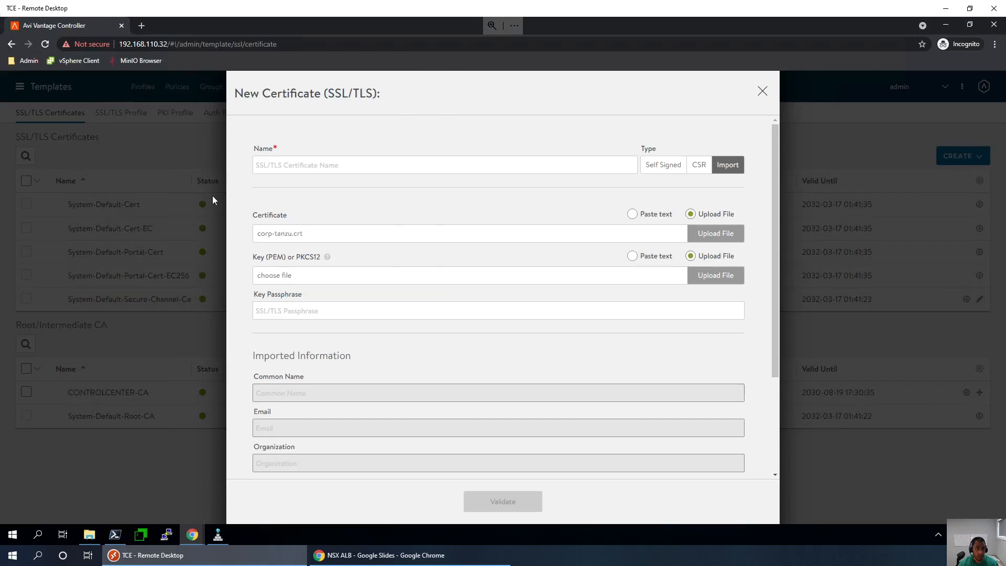
{"action": "left_click", "coordinate": [315, 165]}
{"action": "type", "text": "tan"}
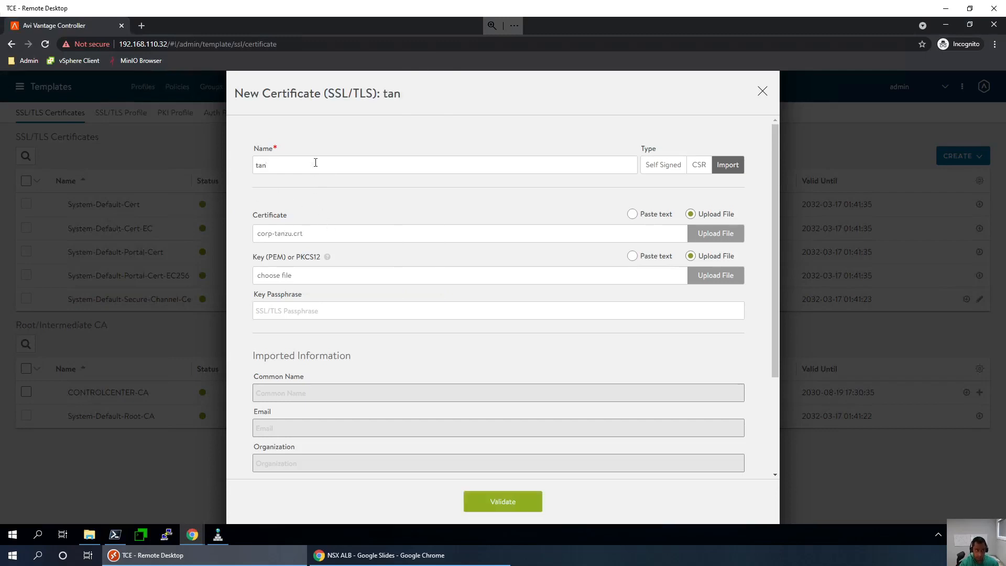
{"action": "type", "text": "zu-wild-card"}
- Add the corp-tanzu.key private key, validate, and save the certificate
{"action": "left_click", "coordinate": [706, 283]}
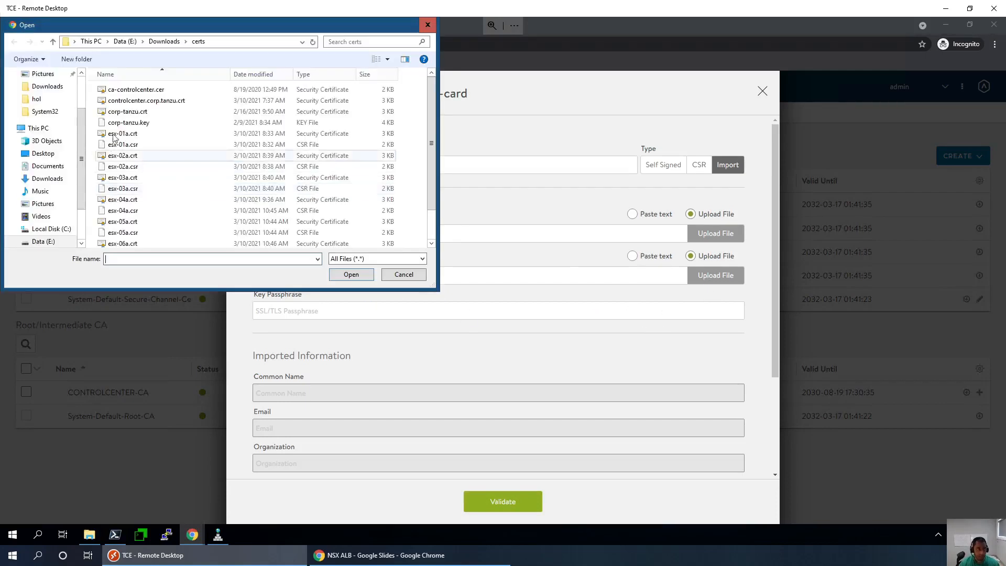
{"action": "double_click", "coordinate": [122, 123]}
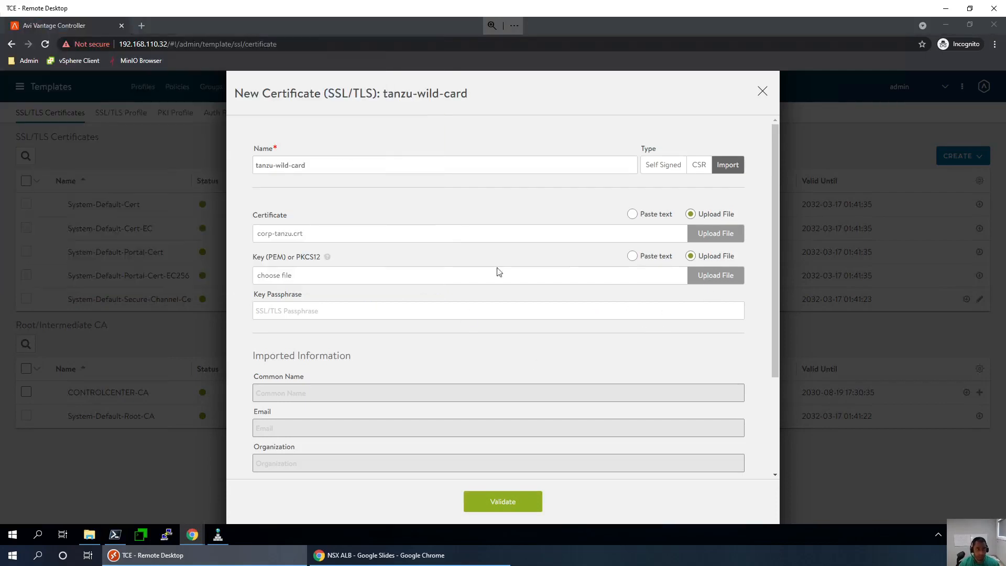
{"action": "left_click", "coordinate": [516, 503]}
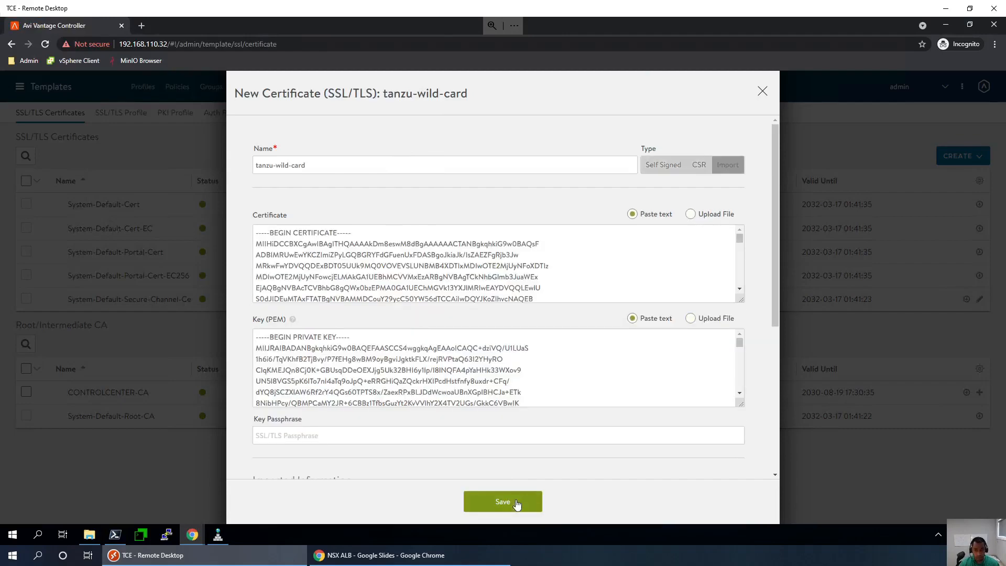
{"action": "left_click", "coordinate": [513, 499]}
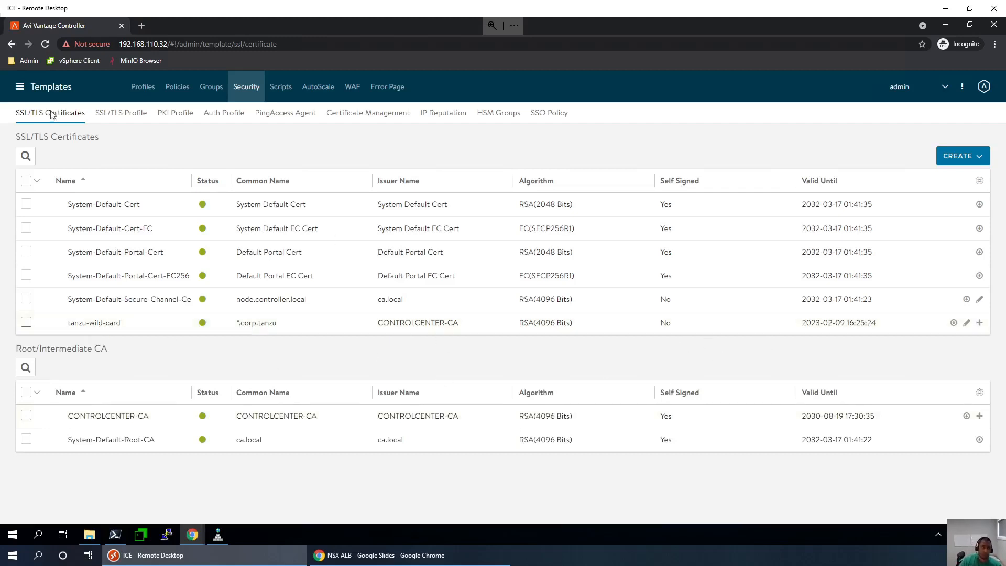
- Go to Administration > Settings > Access Settings and start editing them
{"action": "left_click", "coordinate": [21, 86]}
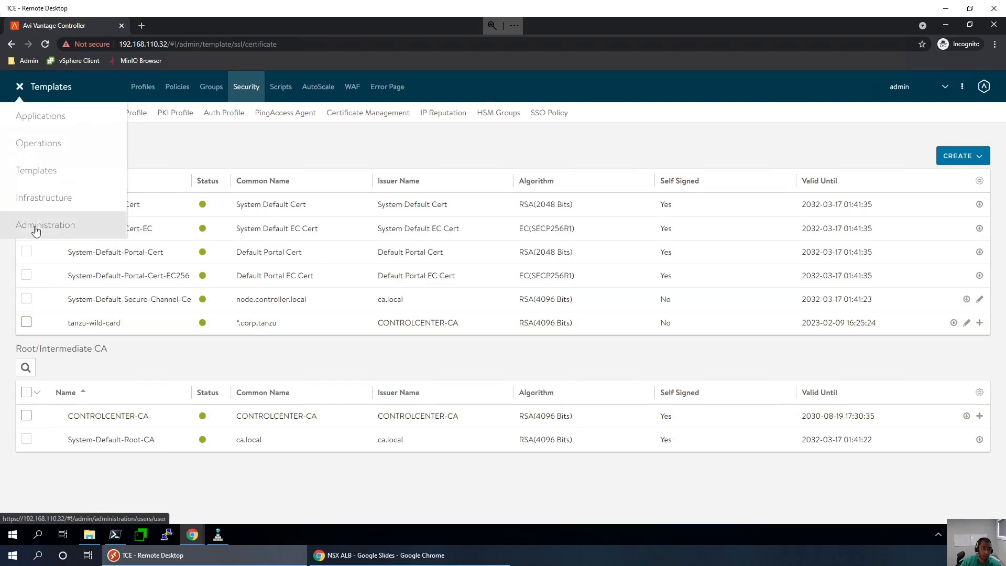
{"action": "left_click", "coordinate": [38, 225]}
{"action": "left_click", "coordinate": [197, 93]}
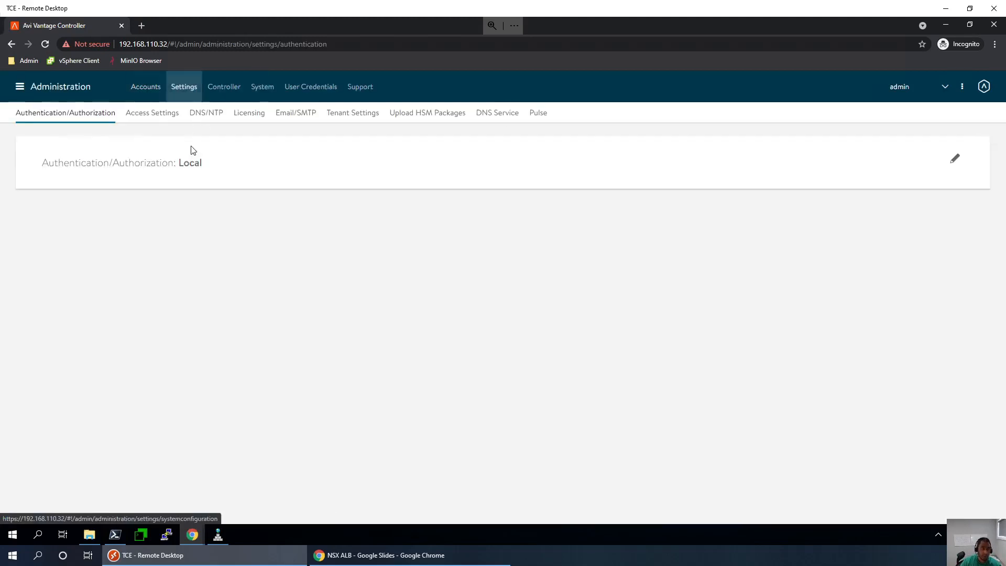
{"action": "left_click", "coordinate": [168, 114]}
{"action": "left_click", "coordinate": [955, 160]}
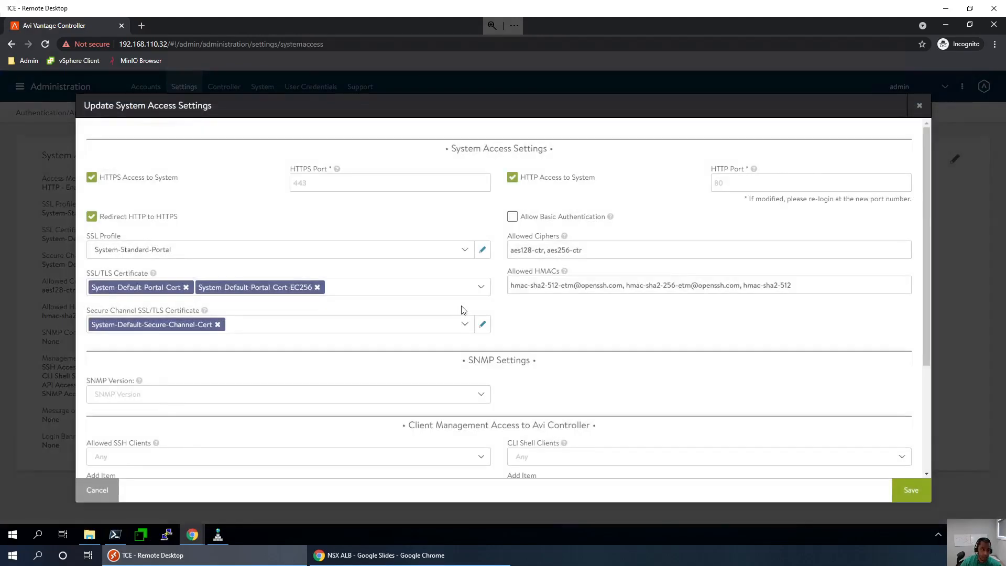
- Replace both default portal certificates with tanzu-wild-card and save
{"action": "left_click", "coordinate": [318, 287]}
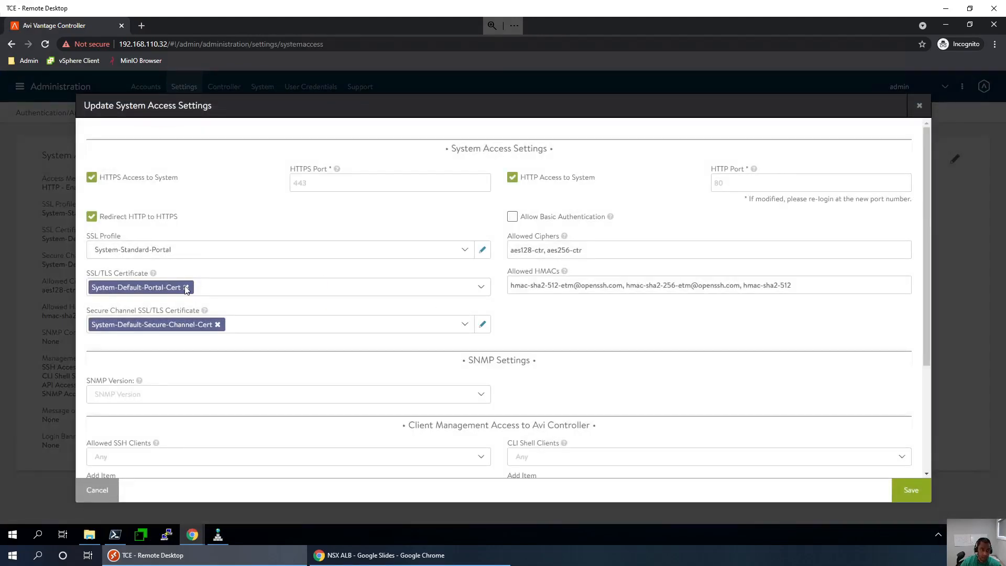
{"action": "left_click", "coordinate": [186, 287]}
{"action": "left_click", "coordinate": [480, 289]}
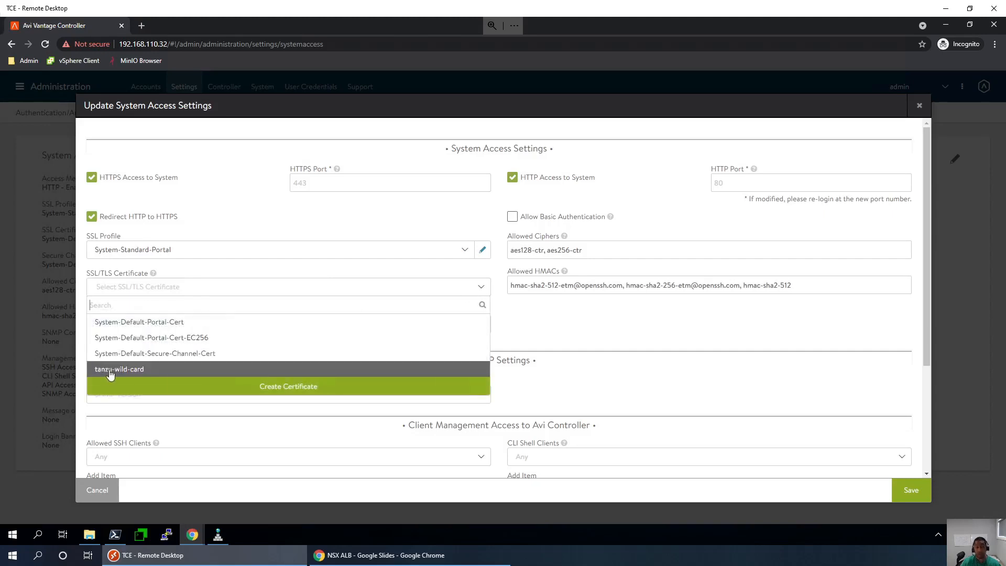
{"action": "left_click", "coordinate": [110, 370]}
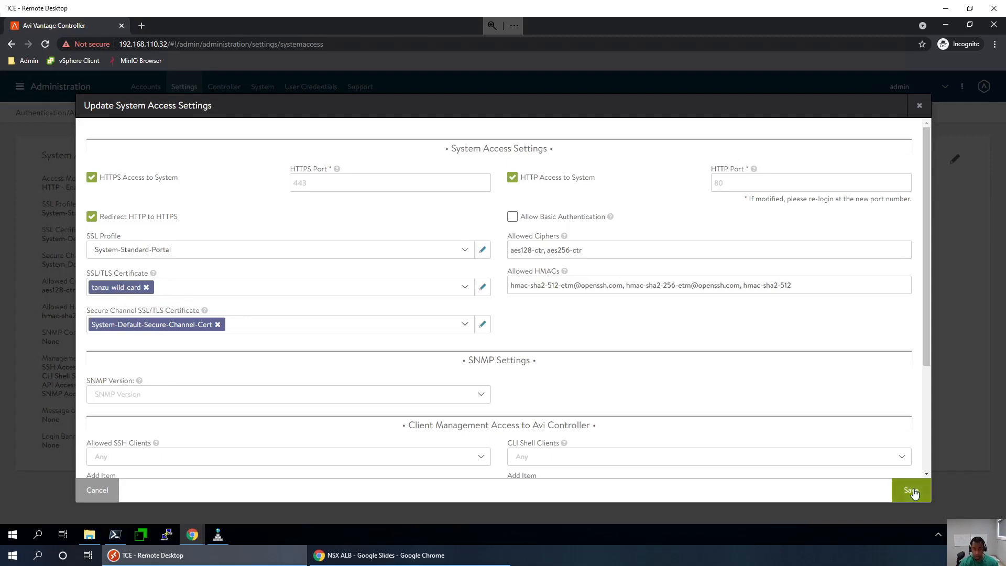
{"action": "left_click", "coordinate": [911, 492]}
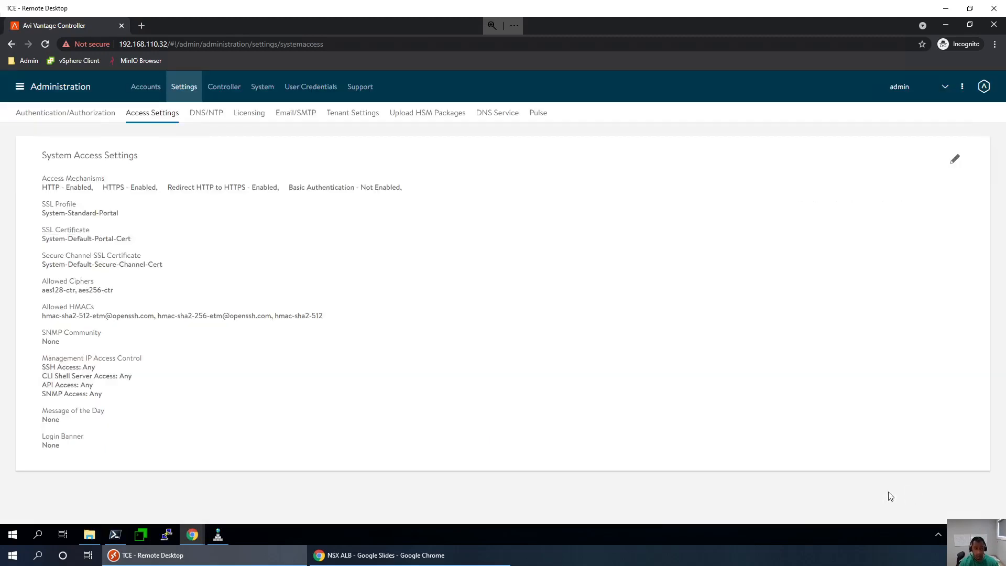
- Edit the access settings again and tick the basic authentication option
{"action": "left_click", "coordinate": [954, 160]}
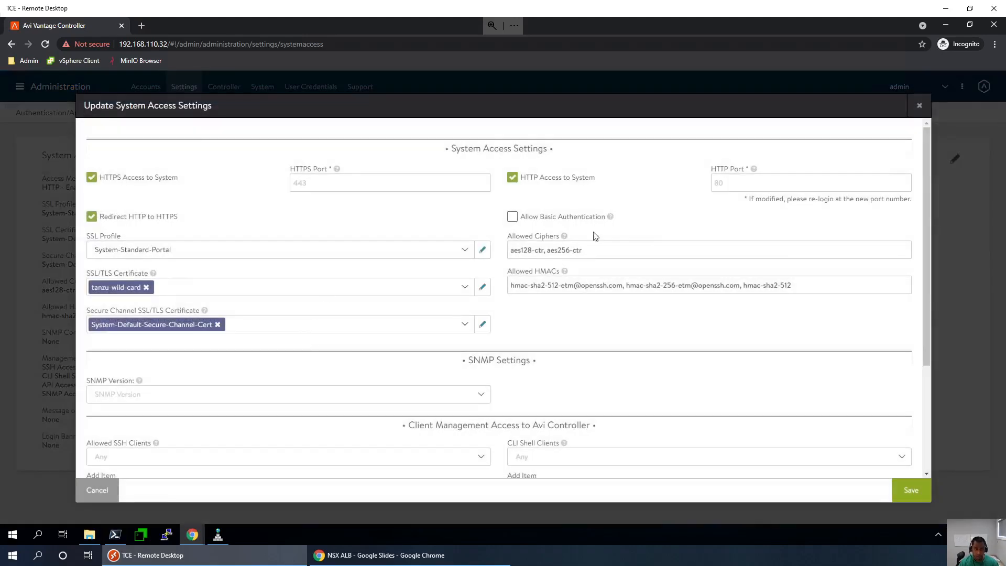
{"action": "left_click", "coordinate": [515, 219]}
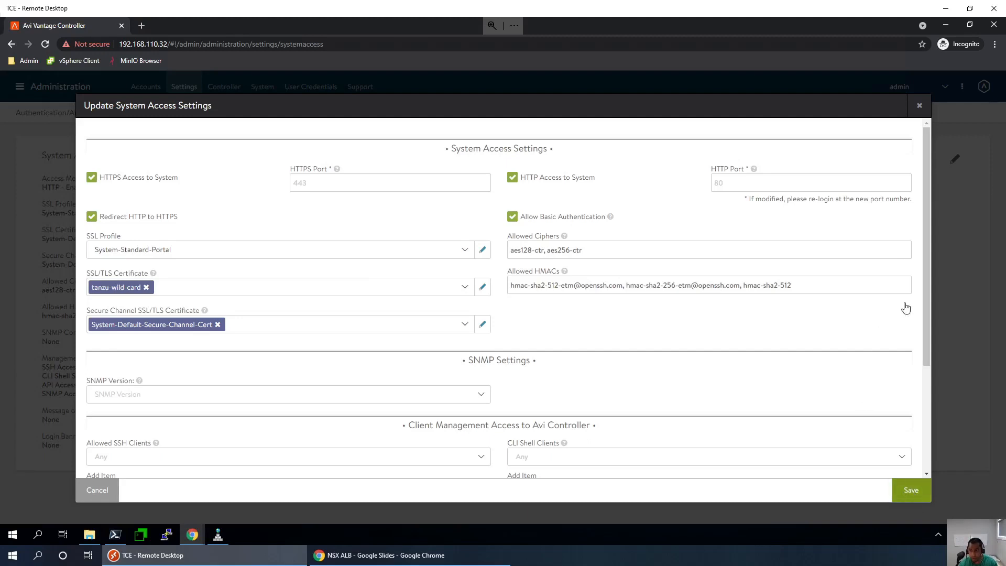
{"action": "left_click_drag", "start_coordinate": [926, 313], "coordinate": [938, 413]}
{"action": "scroll", "coordinate": [926, 449], "scroll_direction": "up", "scroll_amount": 3}
- Discard the edit and proceed past Chrome's certificate warning to 192.168.110.32
{"action": "left_click", "coordinate": [95, 491]}
{"action": "left_click", "coordinate": [548, 246]}
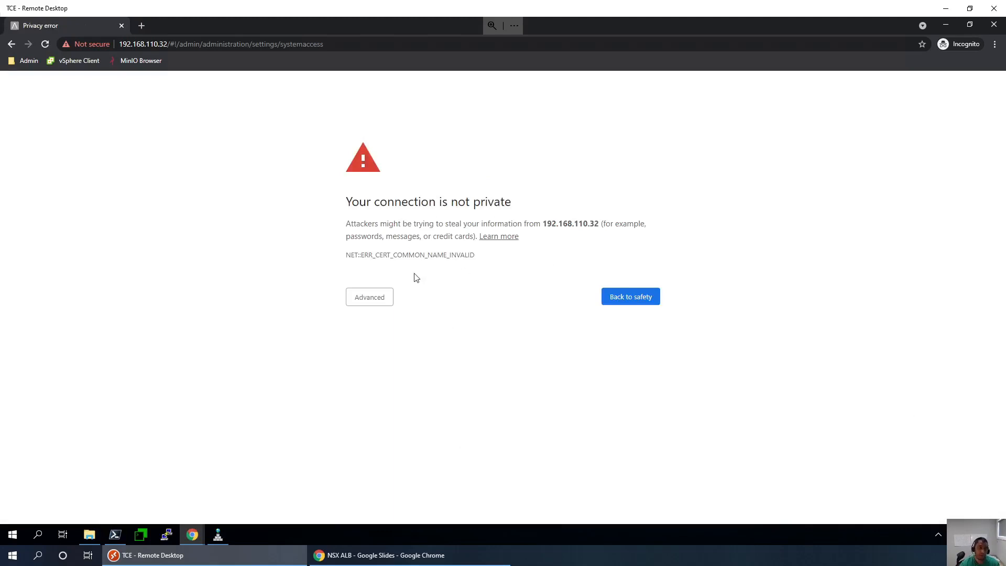
{"action": "left_click", "coordinate": [377, 303]}
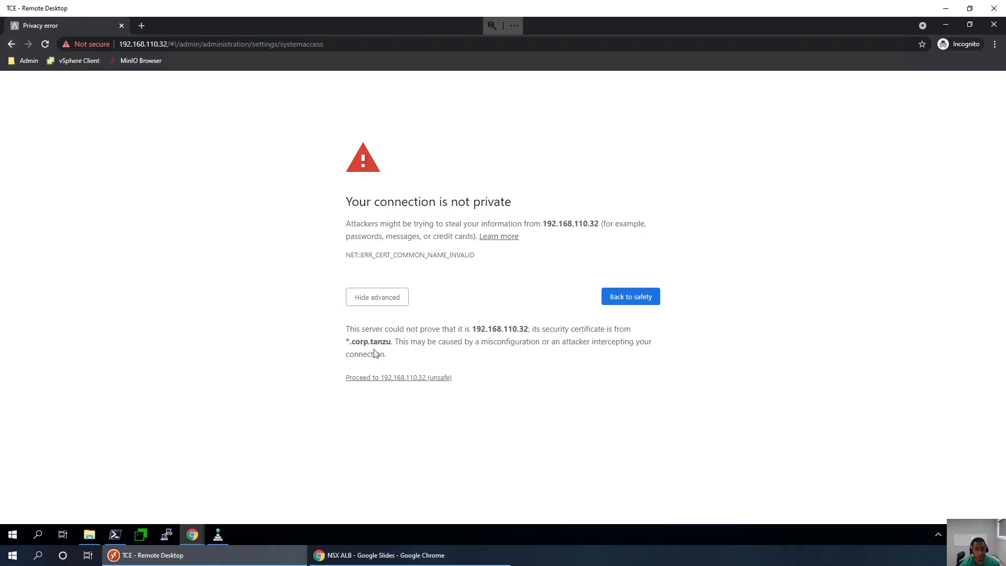
{"action": "left_click", "coordinate": [388, 377]}
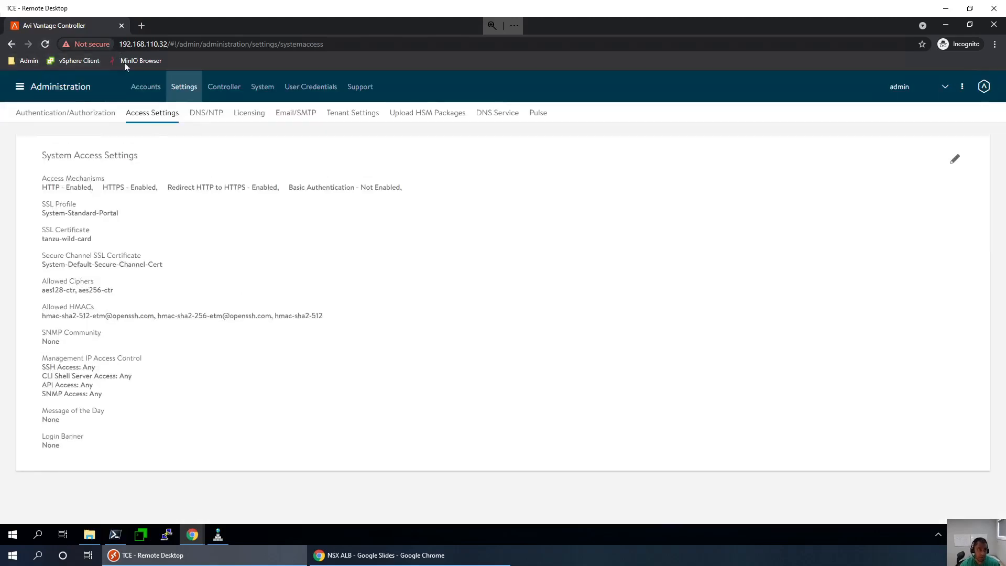
- Tick Allow Basic Authentication in System Access Settings, then check the site's connection security details
{"action": "left_click", "coordinate": [954, 164]}
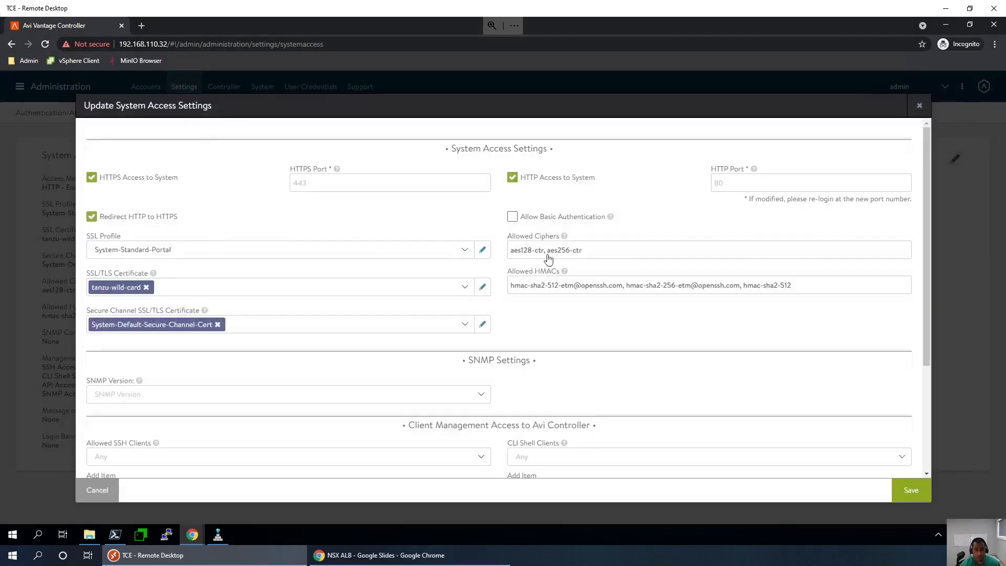
{"action": "left_click", "coordinate": [512, 216]}
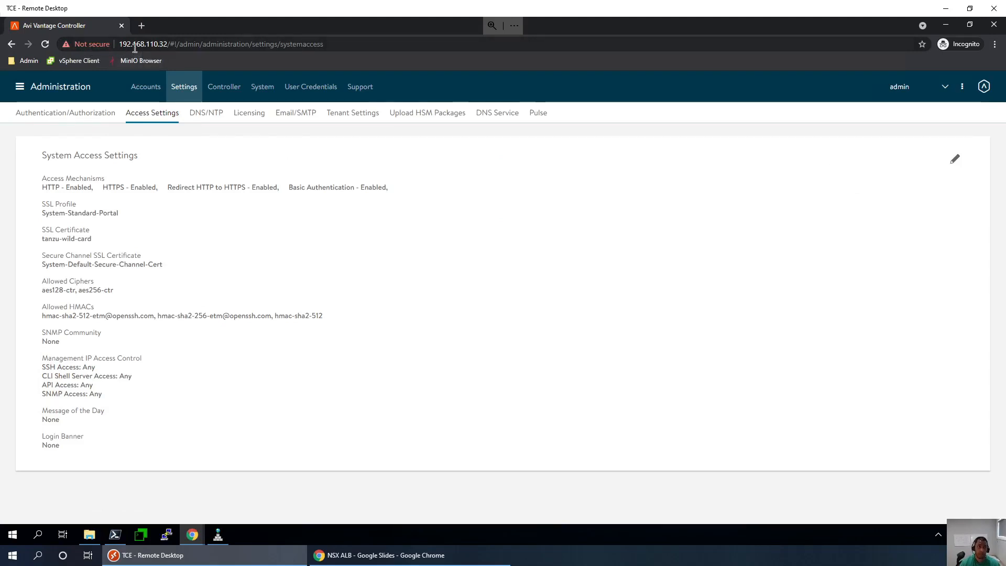
{"action": "left_click", "coordinate": [101, 46]}
{"action": "left_click", "coordinate": [459, 292]}
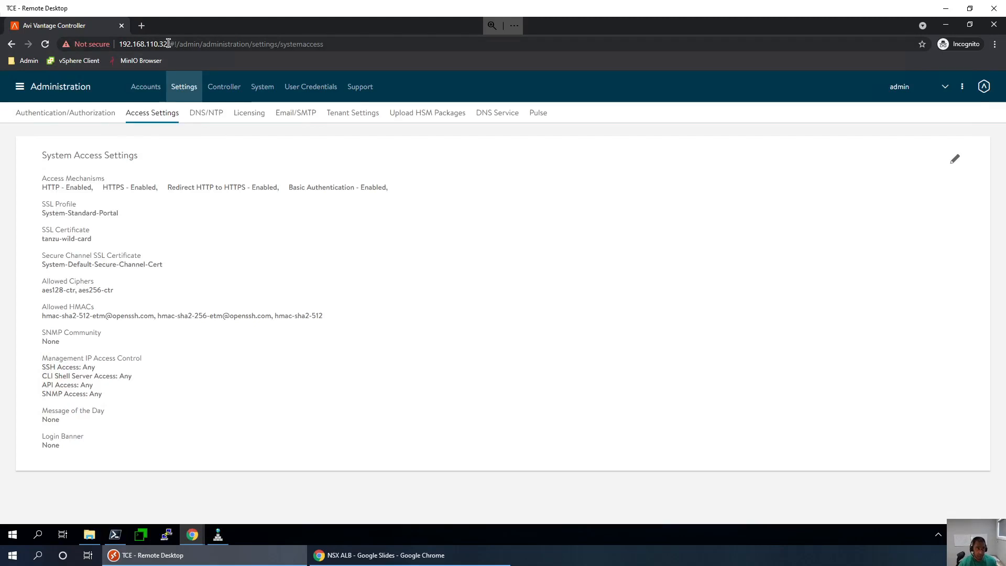
{"action": "left_click_drag", "start_coordinate": [167, 43], "coordinate": [110, 43]}
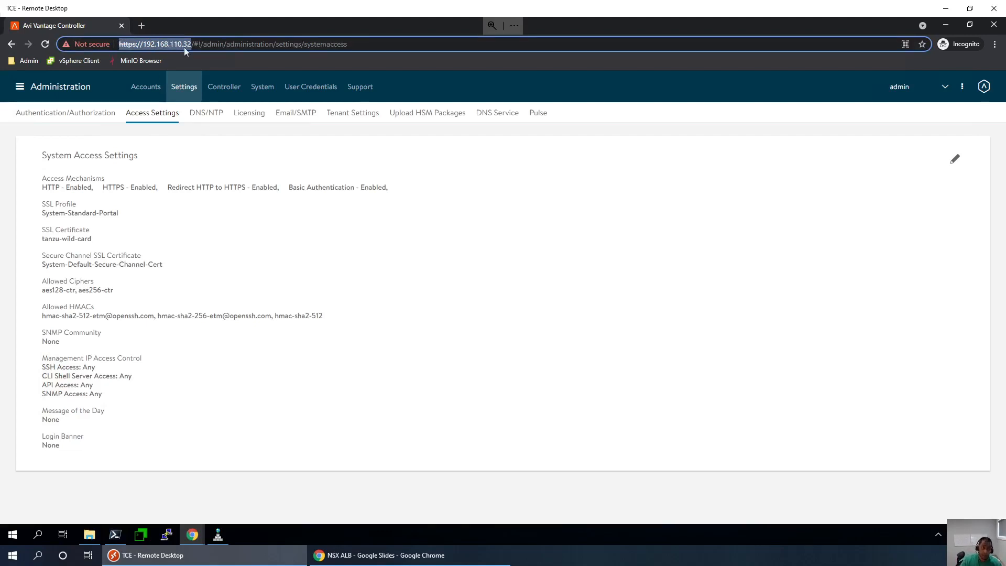
{"action": "left_click", "coordinate": [612, 231]}
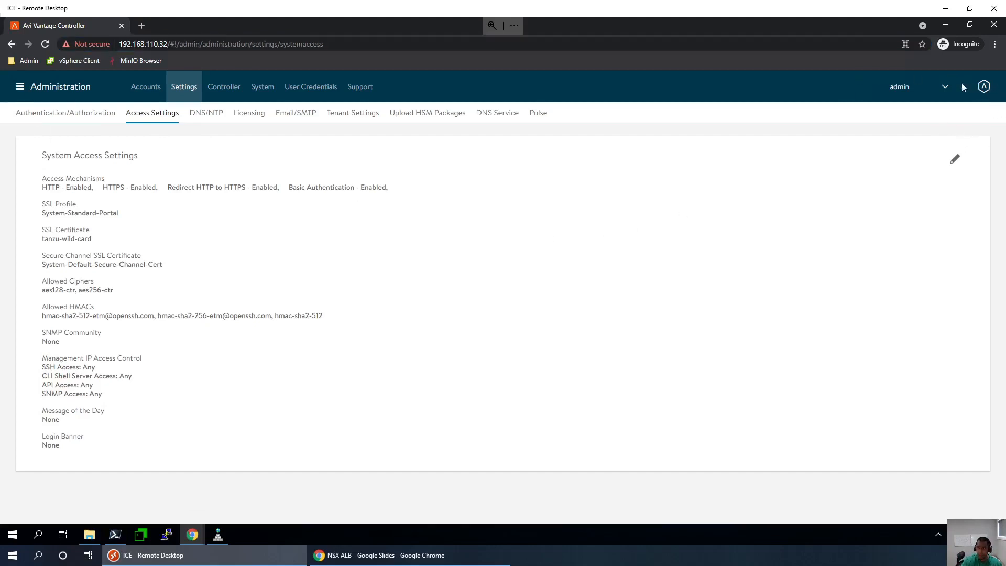
{"action": "left_click", "coordinate": [943, 92]}
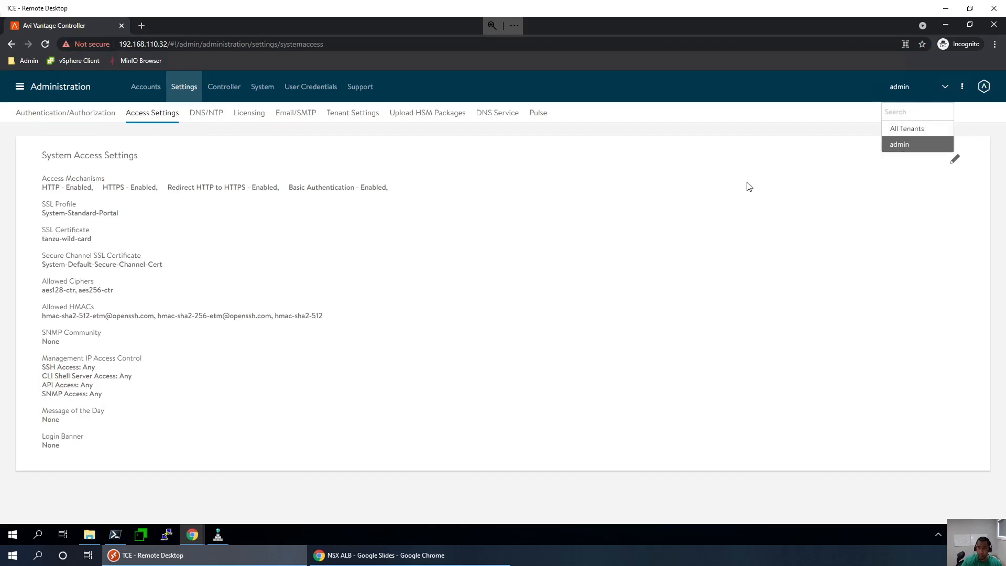
{"action": "left_click", "coordinate": [223, 536]}
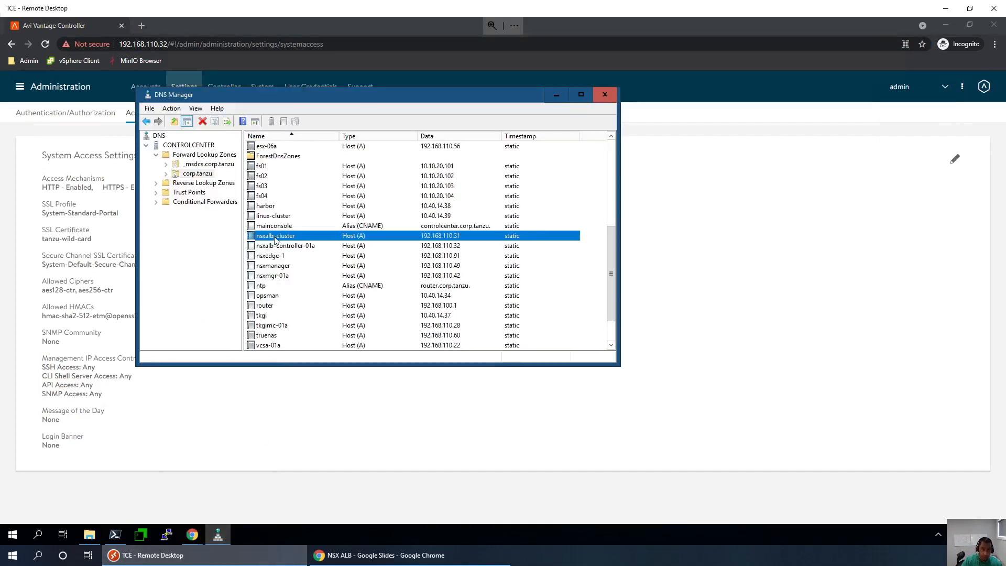
{"action": "double_click", "coordinate": [303, 237]}
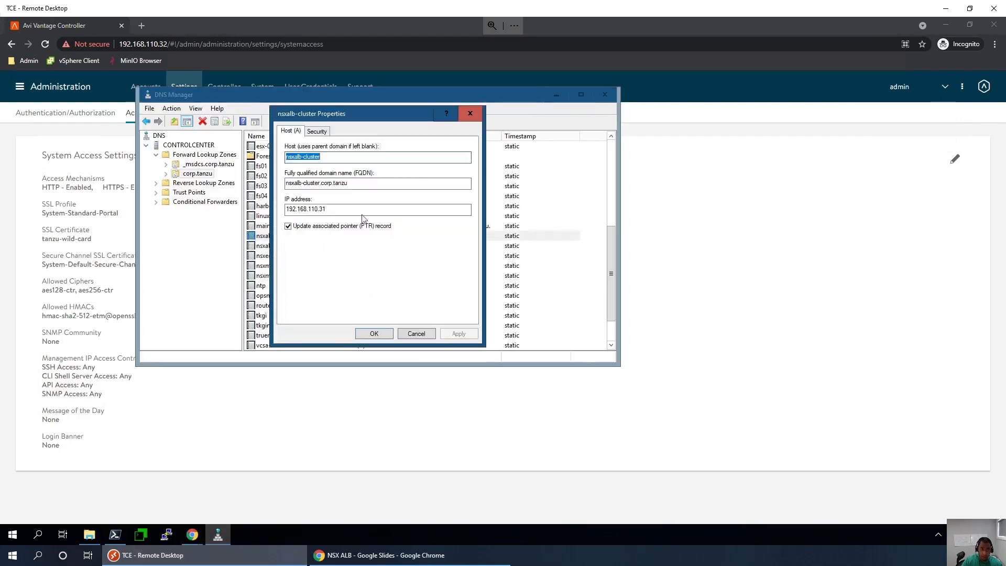
{"action": "left_click", "coordinate": [355, 183]}
{"action": "double_click", "coordinate": [297, 184]}
{"action": "key", "text": "ctrl+c"}
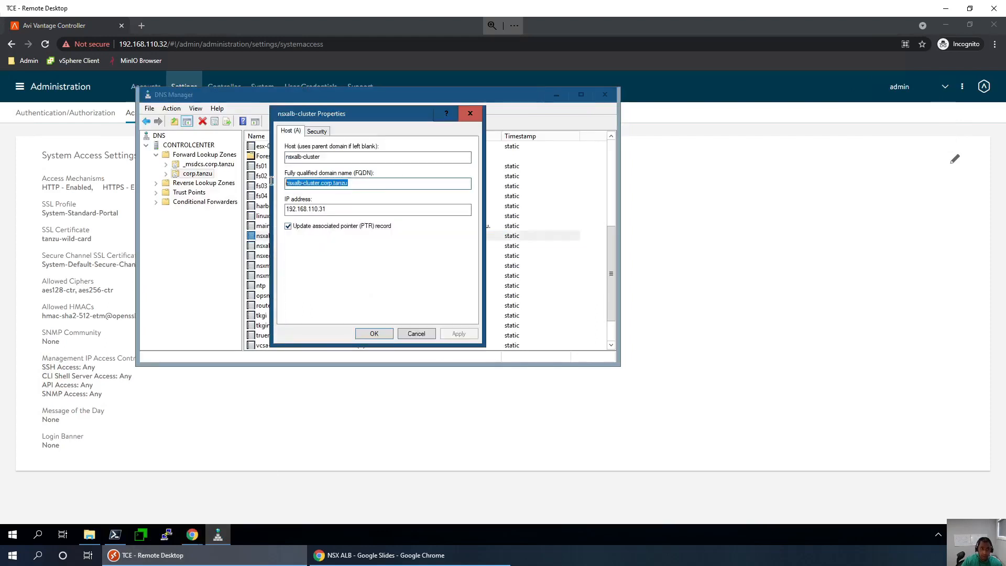
{"action": "left_click", "coordinate": [416, 334]}
{"action": "left_click", "coordinate": [612, 97]}
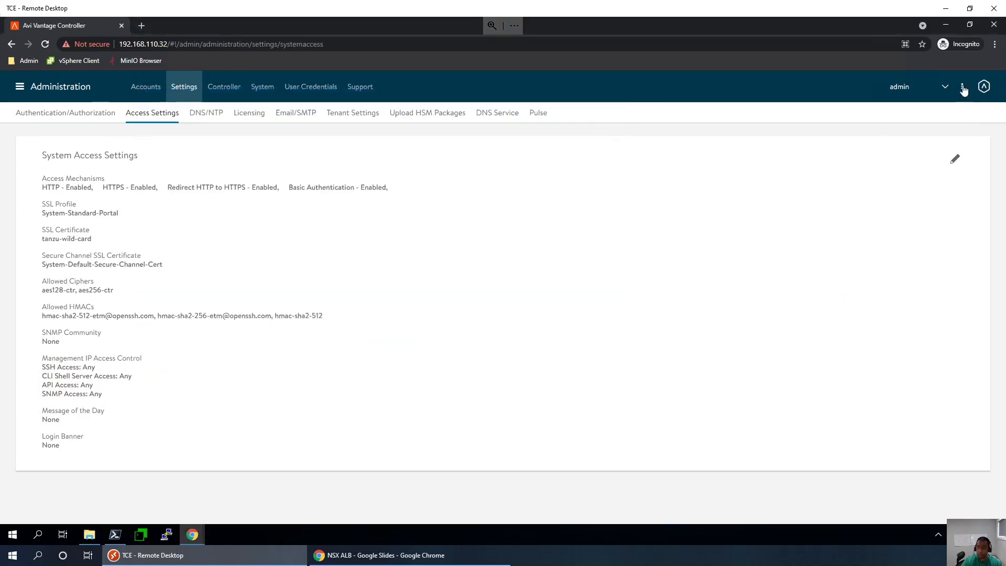
- Close the controller window and open a fresh incognito Chrome window
{"action": "left_click", "coordinate": [993, 25]}
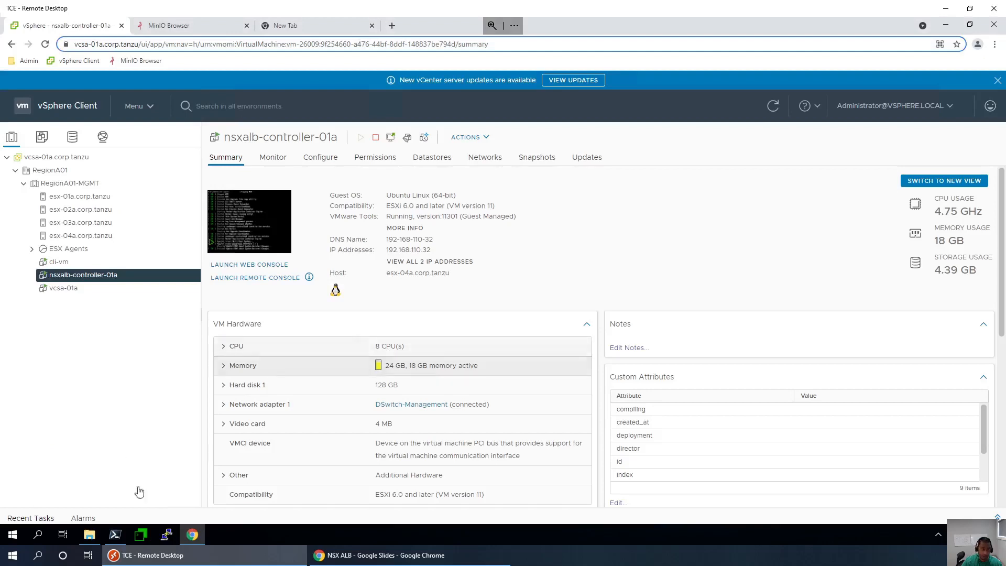
{"action": "right_click", "coordinate": [194, 534]}
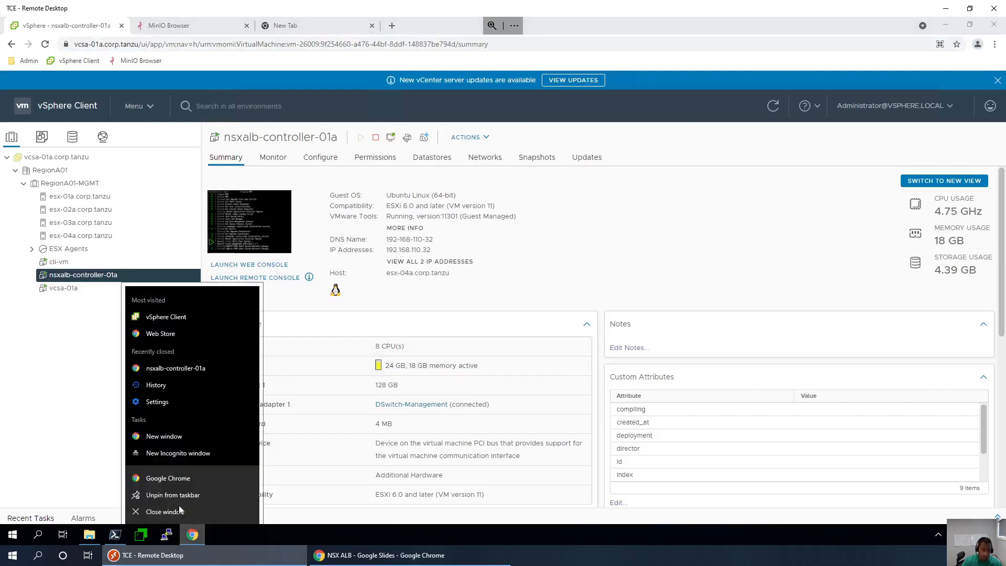
{"action": "left_click", "coordinate": [178, 453]}
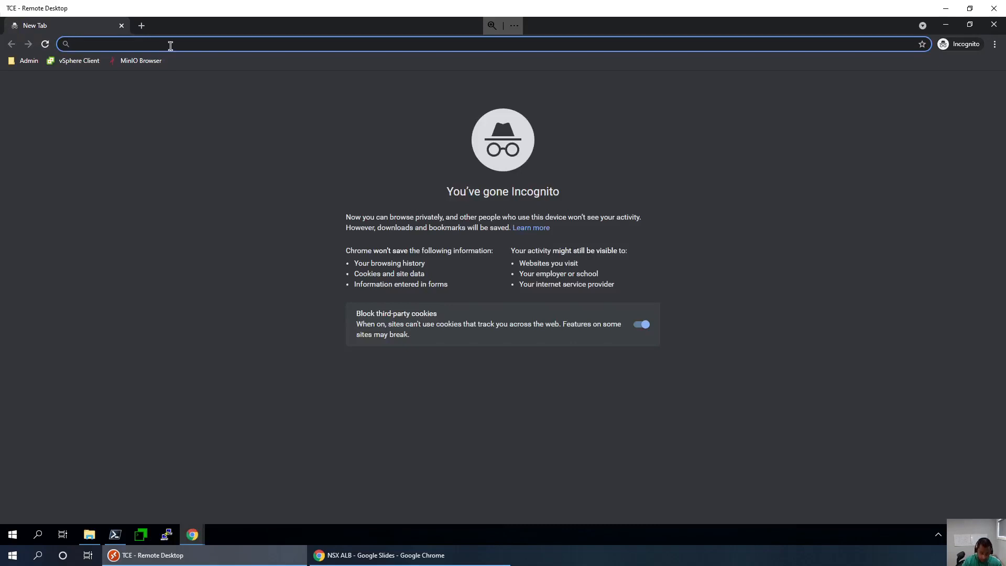
{"action": "key", "text": "ctrl+v"}
{"action": "key", "text": "Return"}
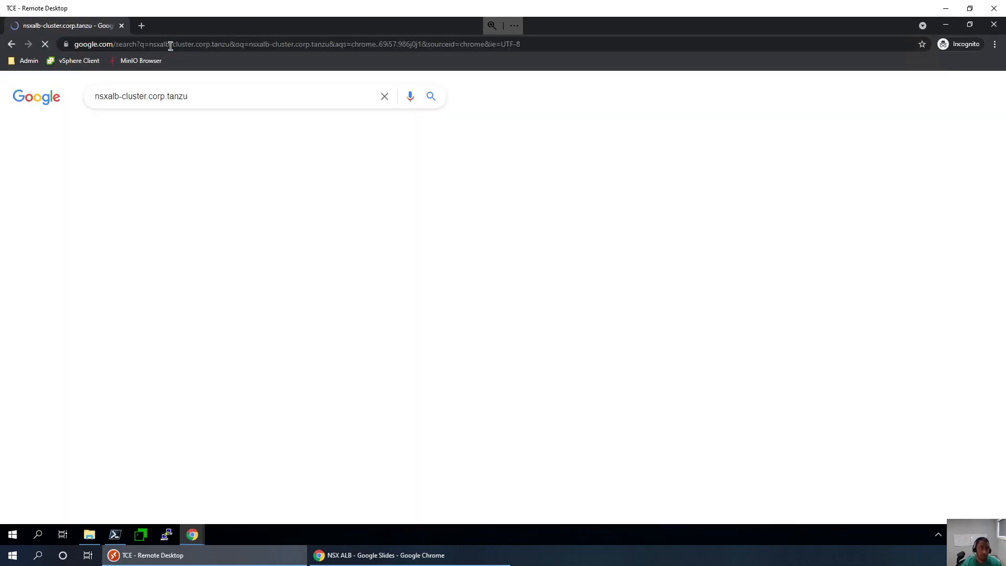
{"action": "left_click", "coordinate": [165, 44]}
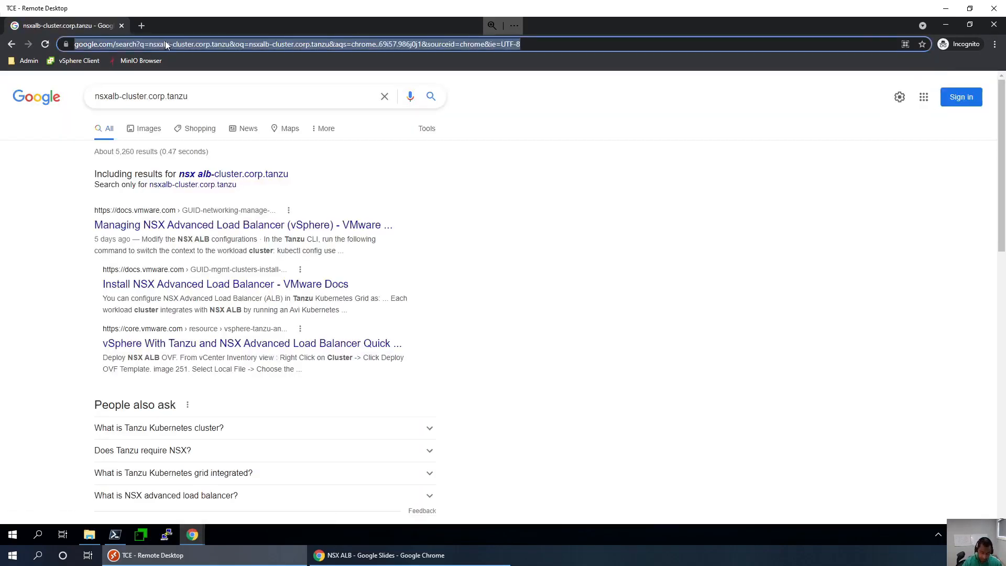
{"action": "type", "text": "https://"}
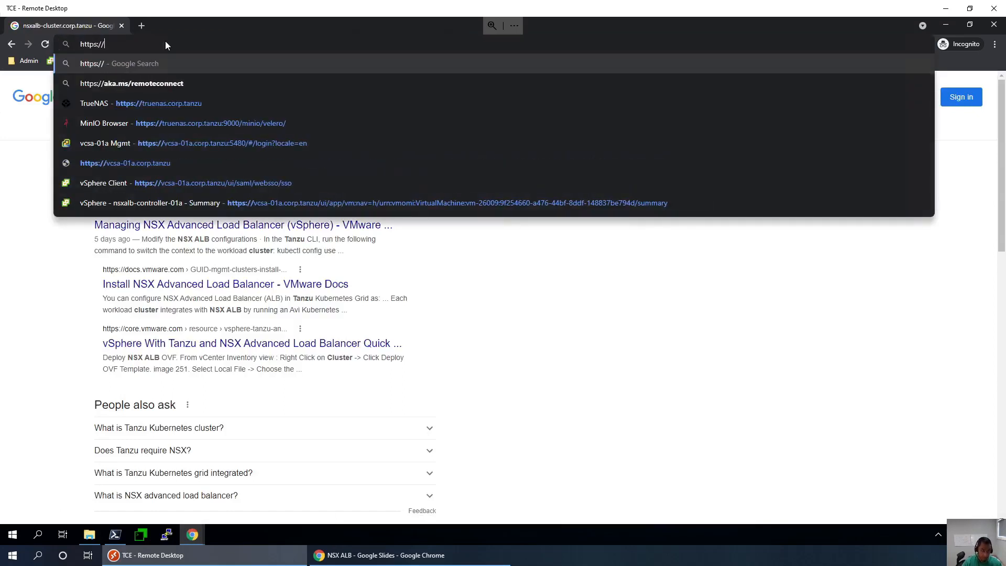
{"action": "key", "text": "ctrl+v"}
{"action": "key", "text": "Return"}
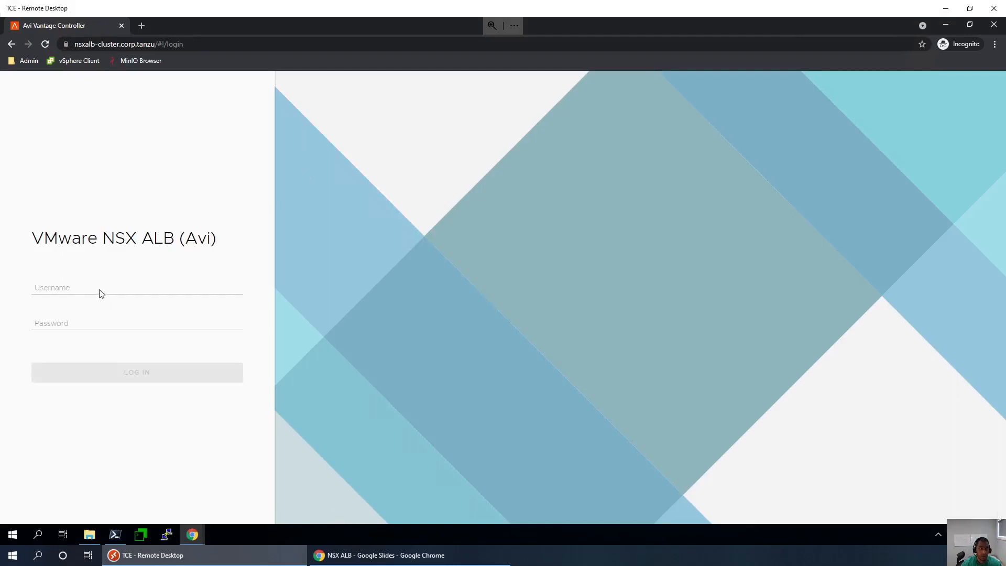
- Log in as admin with the administrator password and return to the controller's Applications dashboard
{"action": "left_click", "coordinate": [101, 292]}
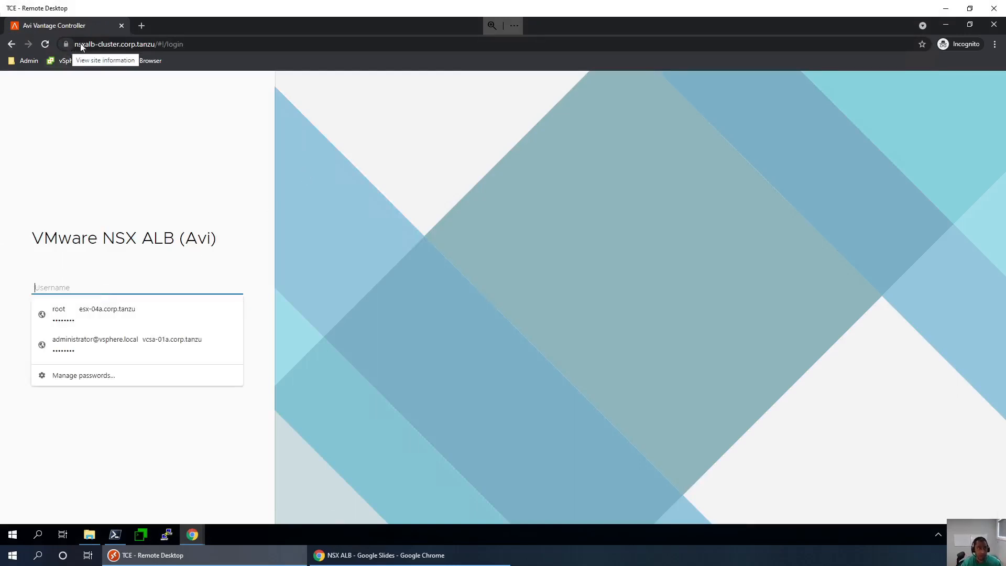
{"action": "double_click", "coordinate": [154, 44]}
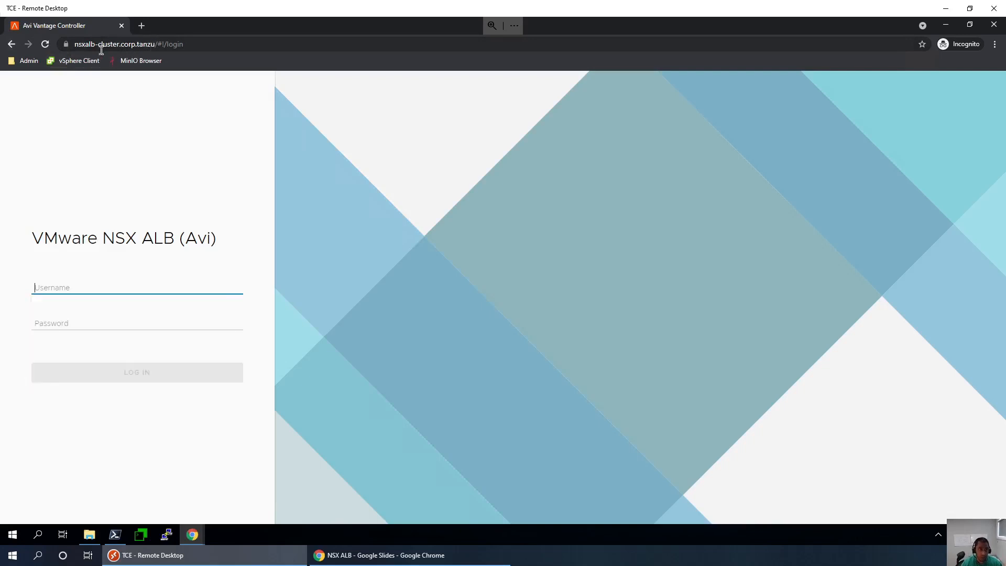
{"action": "left_click", "coordinate": [128, 286]}
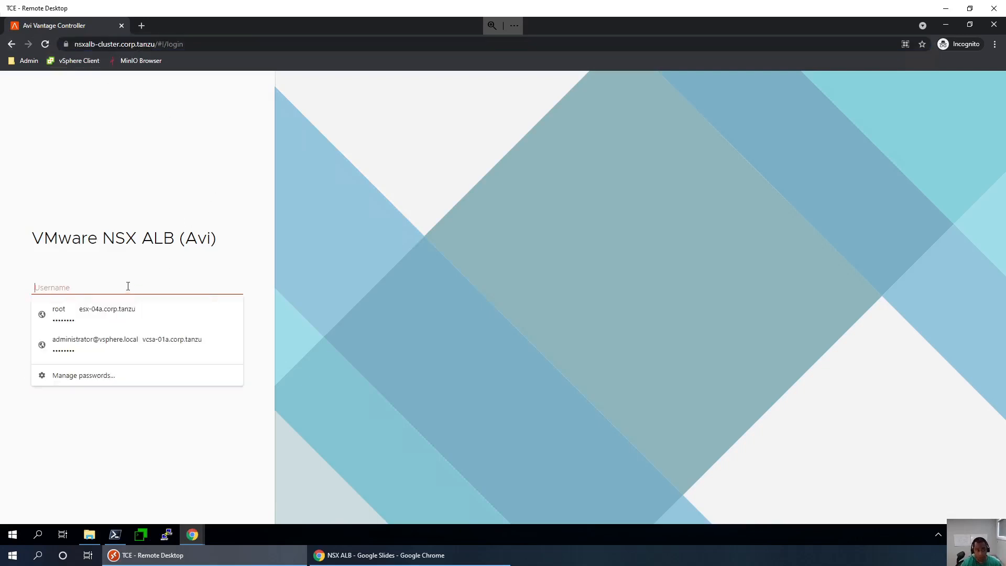
{"action": "type", "text": "admin"}
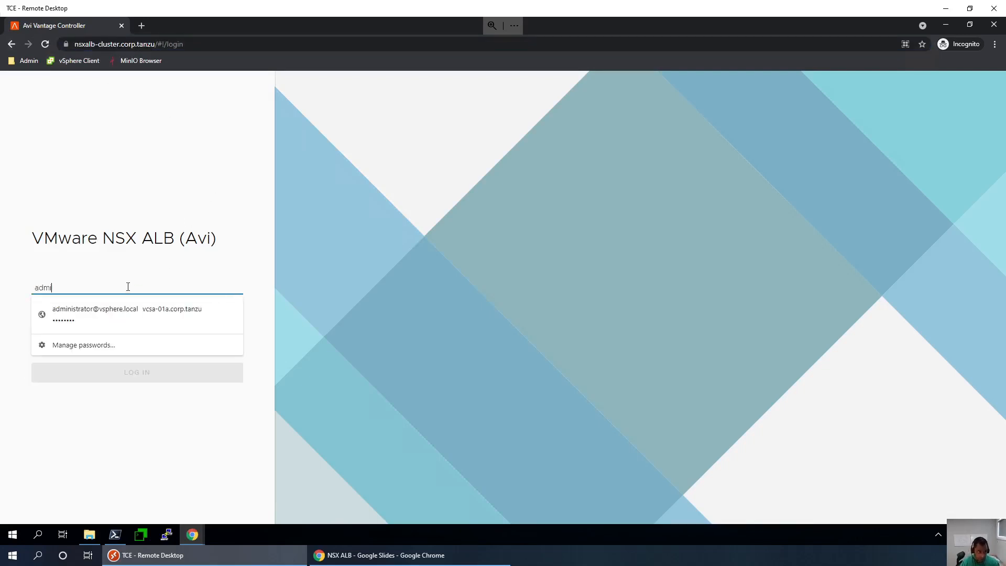
{"action": "key", "text": "Tab"}
{"action": "type", "text": "VM"}
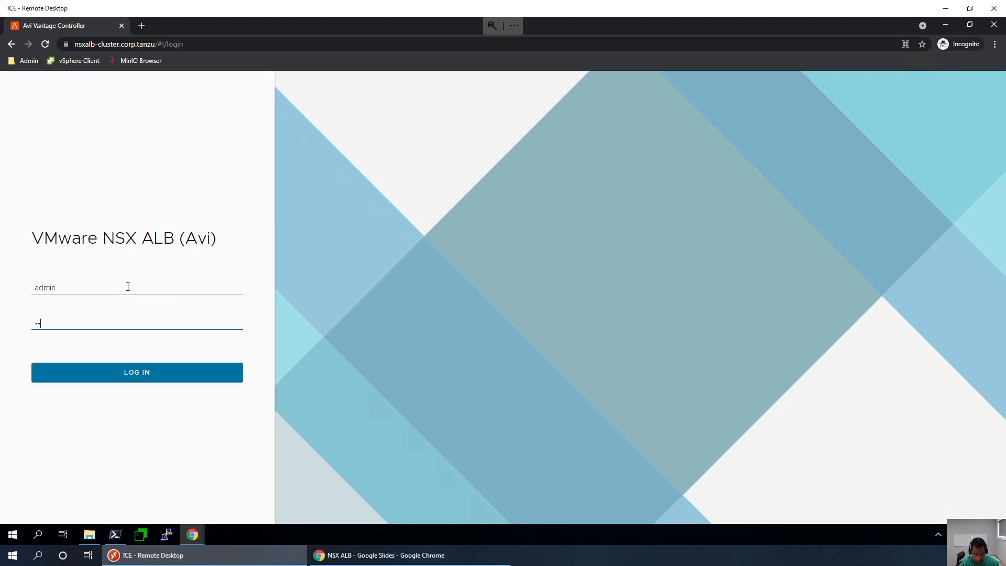
{"action": "type", "text": "ware1!"}
{"action": "key", "text": "Return"}
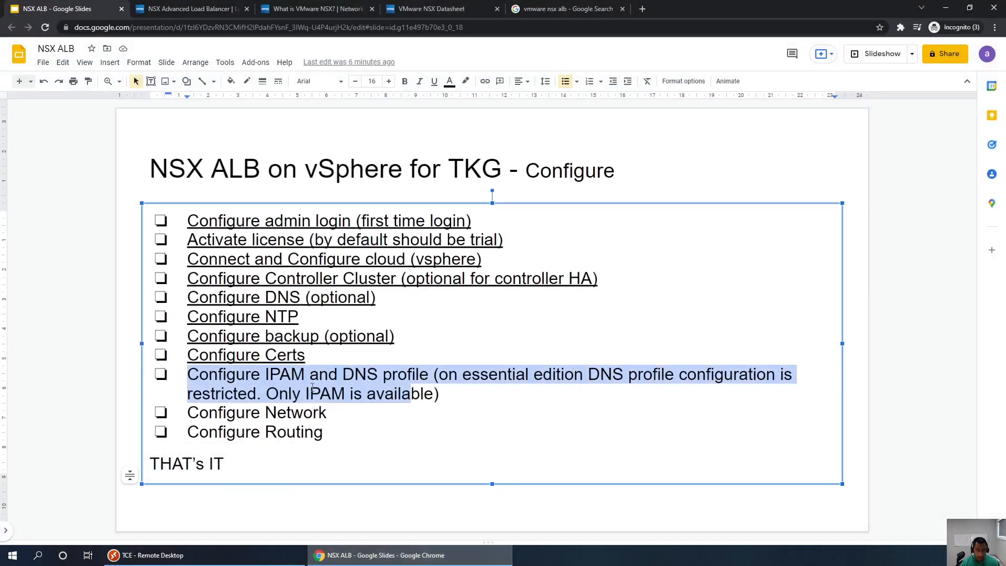
{"action": "left_click_drag", "start_coordinate": [304, 359], "coordinate": [407, 375]}
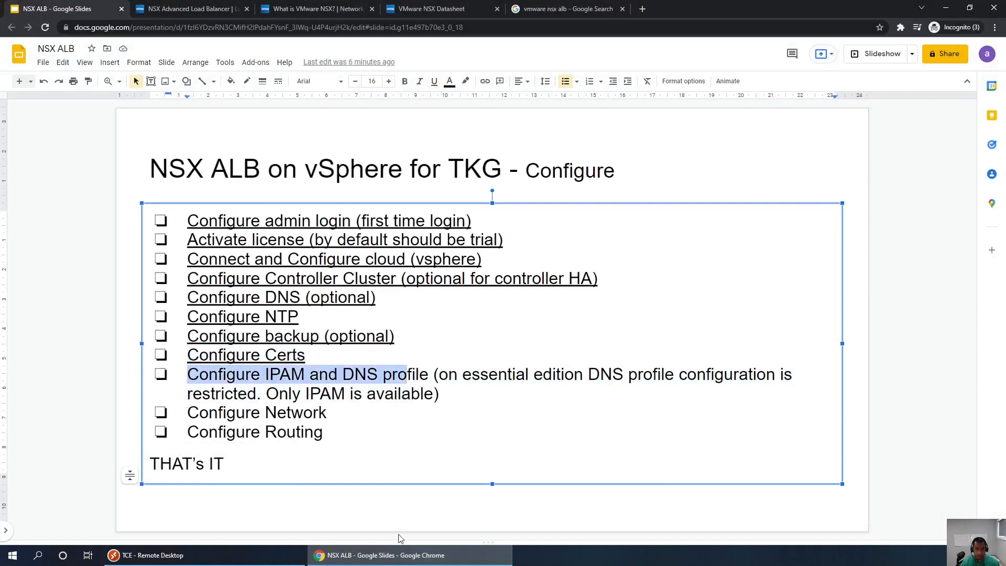
{"action": "left_click", "coordinate": [148, 555]}
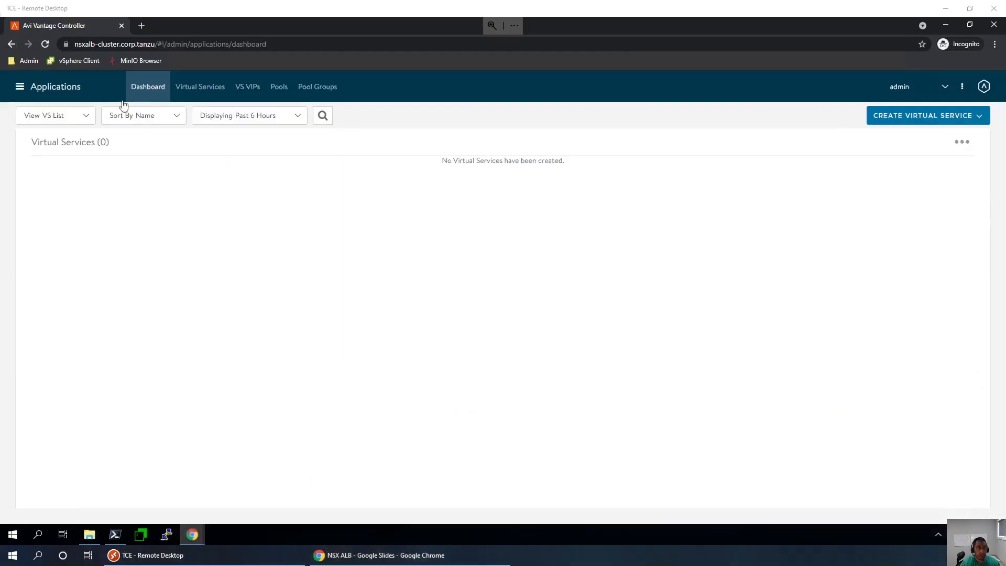
- Go to Templates > IPAM/DNS Profiles and start a new IPAM profile
{"action": "left_click", "coordinate": [19, 87]}
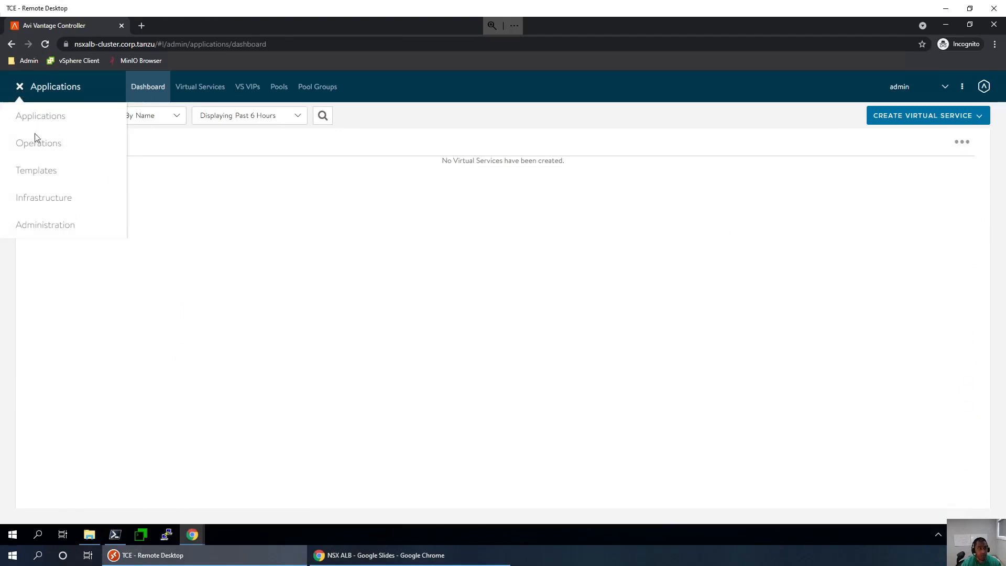
{"action": "left_click", "coordinate": [40, 179]}
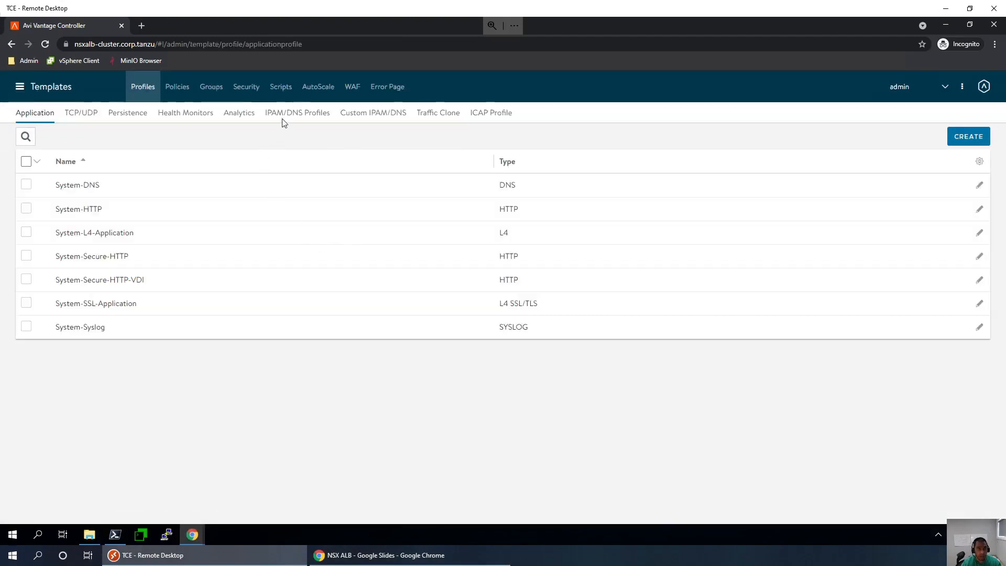
{"action": "left_click", "coordinate": [294, 112]}
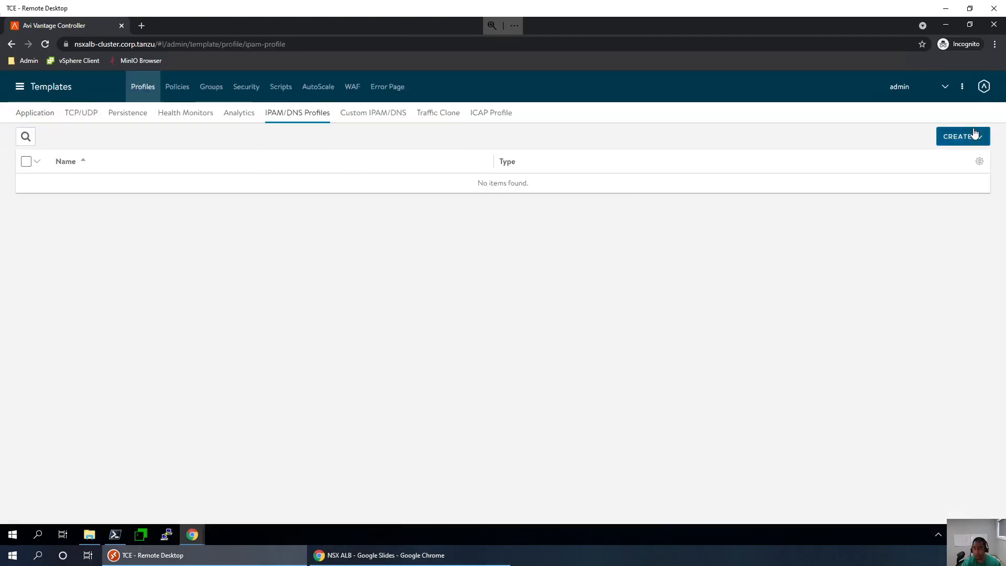
{"action": "left_click", "coordinate": [975, 133]}
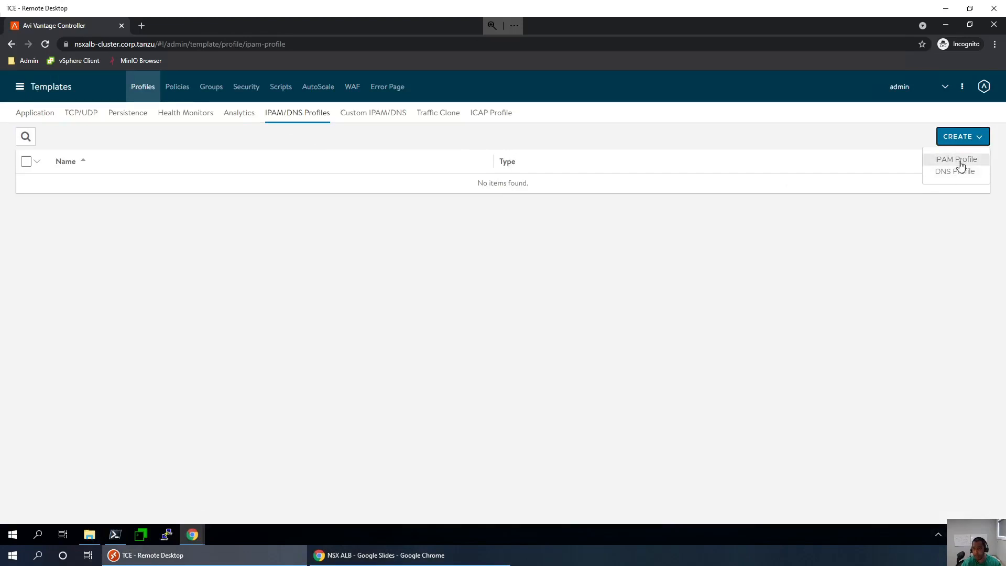
{"action": "left_click", "coordinate": [961, 165]}
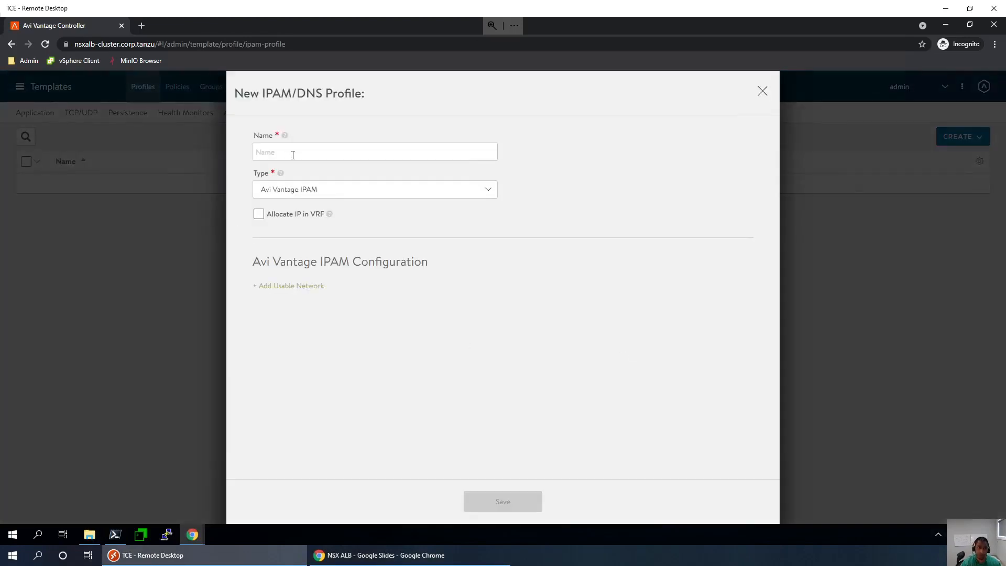
- Name the profile default-ipam and add a usable network from Default-Cloud
{"action": "type", "text": "defau"}
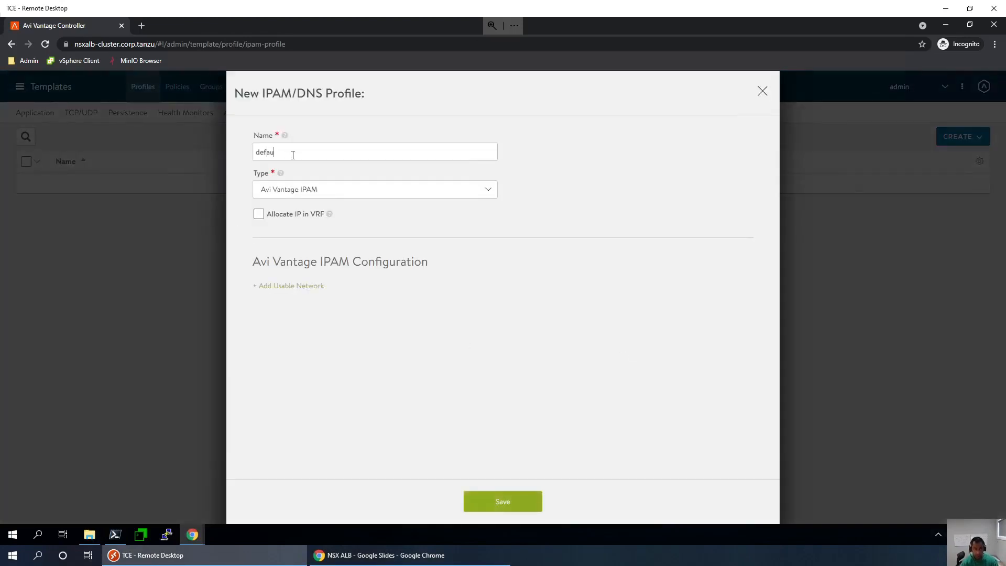
{"action": "type", "text": "ltp"}
{"action": "type", "text": "ipam"}
{"action": "left_click", "coordinate": [283, 289]}
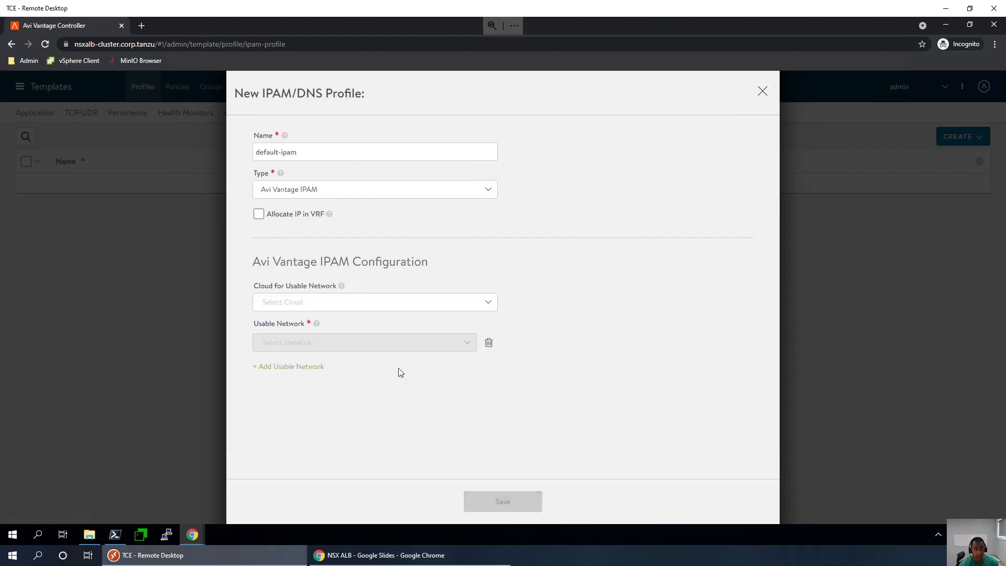
{"action": "left_click", "coordinate": [366, 309]}
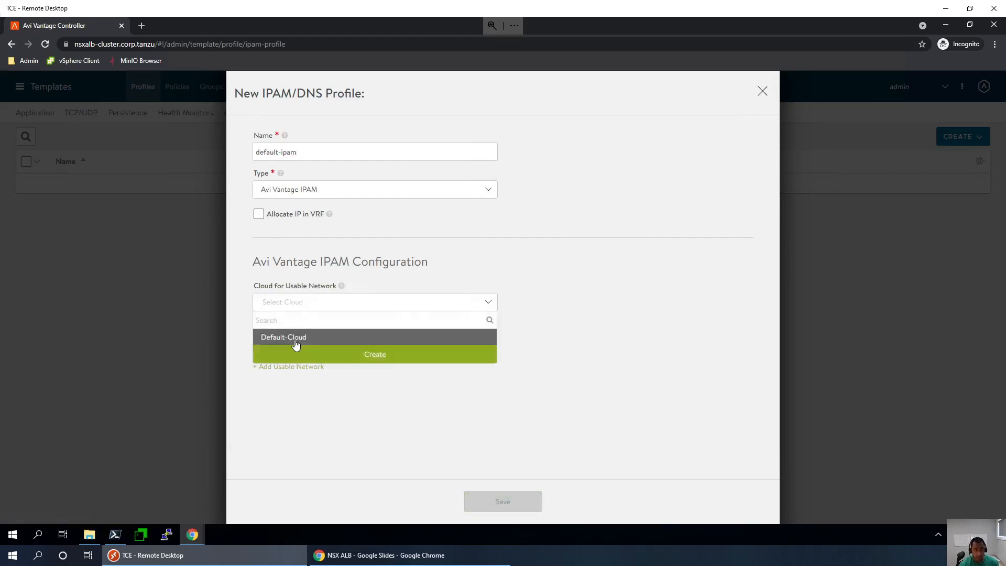
{"action": "left_click", "coordinate": [295, 339]}
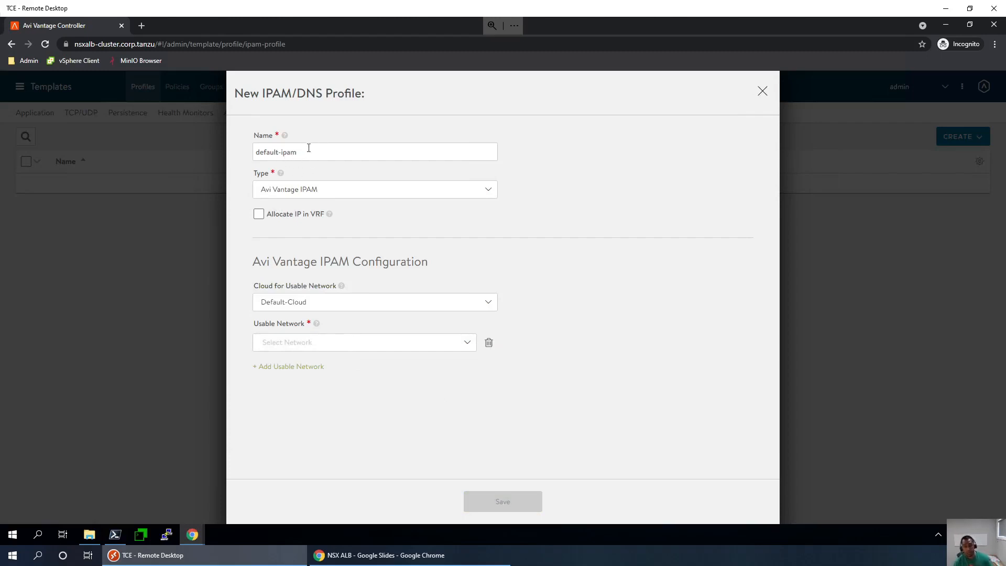
{"action": "left_click", "coordinate": [416, 555]}
{"action": "left_click", "coordinate": [36, 390]}
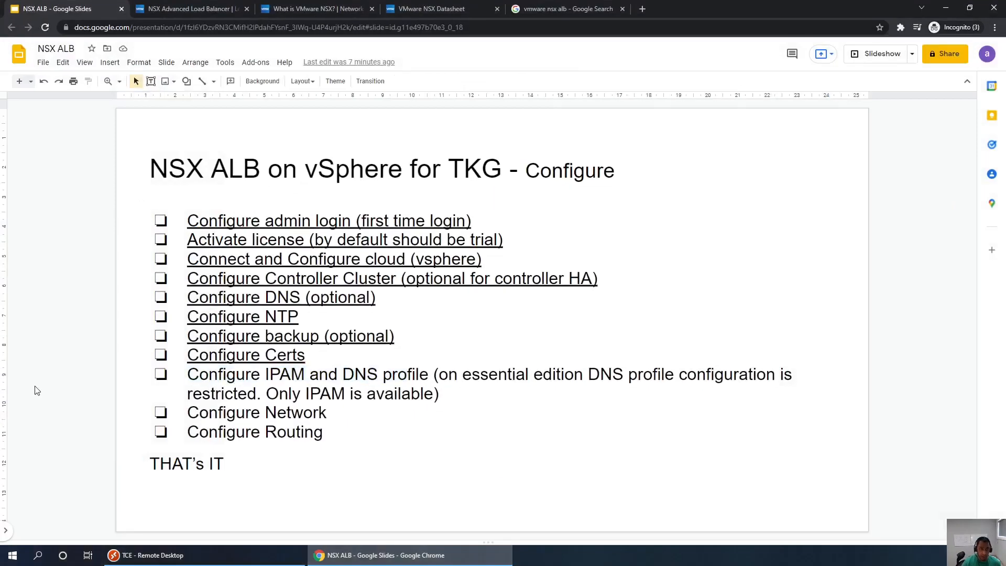
- Scroll the filmstrip down to the 'NSX ALB on vSphere for TKG - My Topology' slide
{"action": "scroll", "coordinate": [36, 390], "scroll_direction": "down", "scroll_amount": 2}
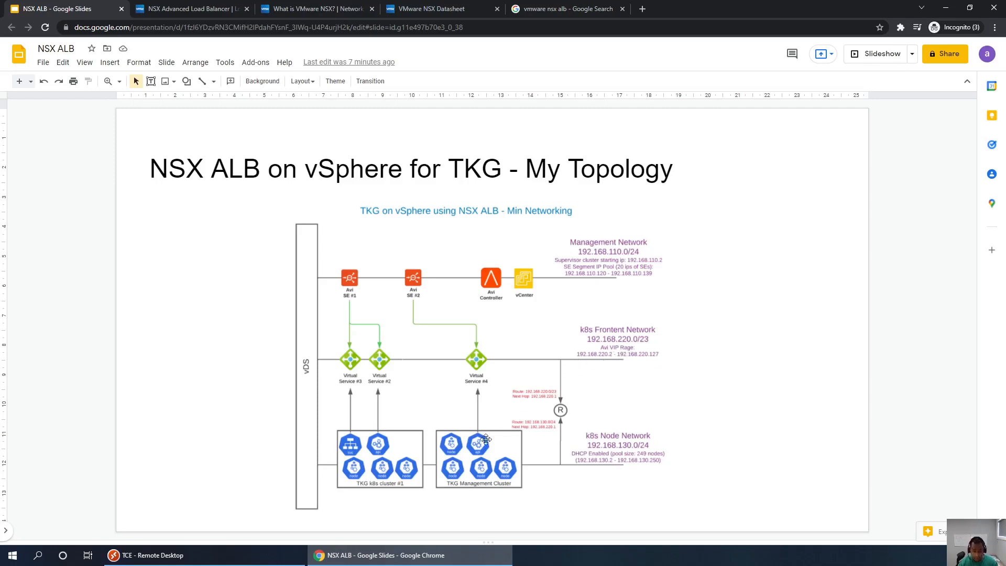
{"action": "mouse_move", "coordinate": [447, 556]}
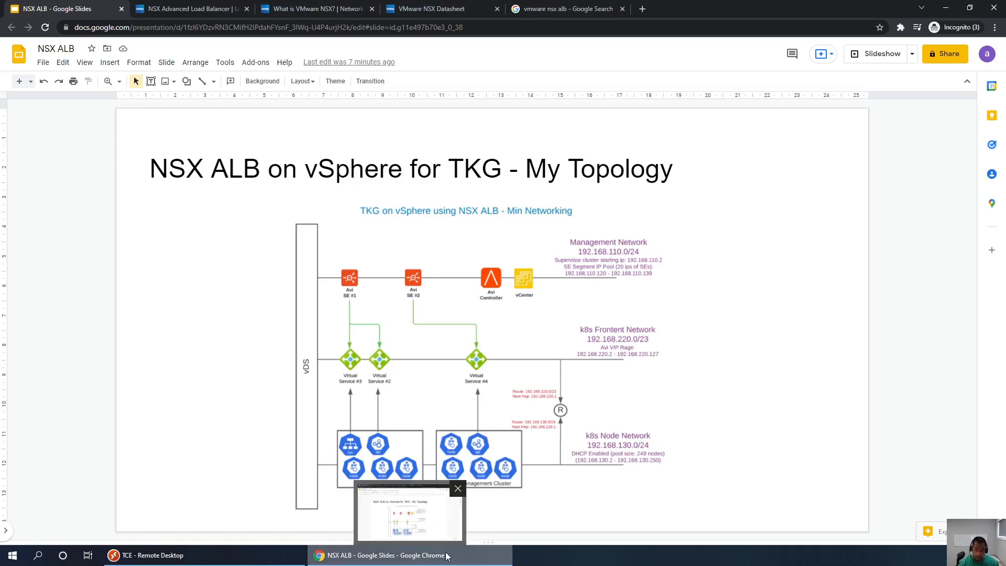
- Choose K8s-Frontend as default-ipam's usable network and save the profile
{"action": "left_click", "coordinate": [447, 556]}
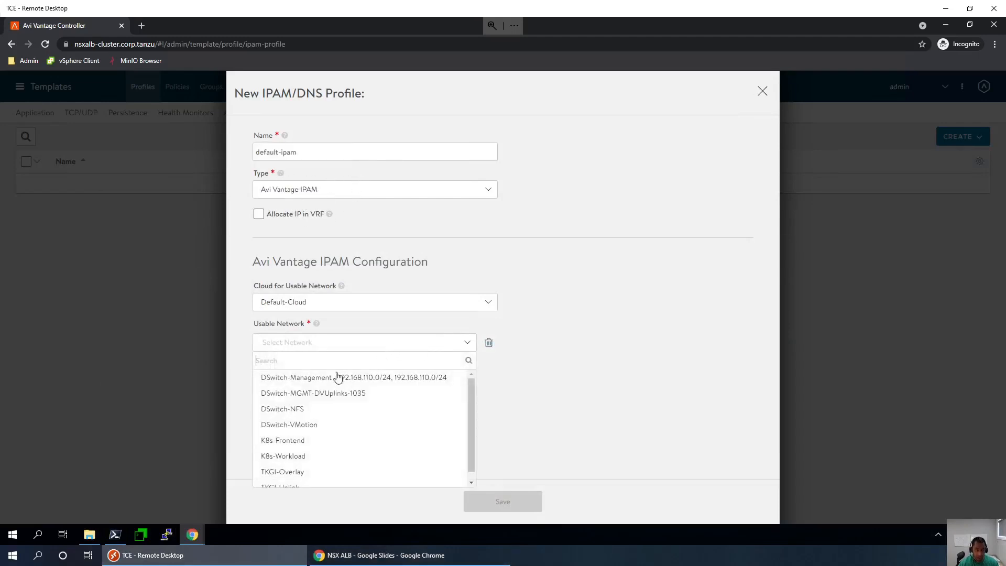
{"action": "left_click", "coordinate": [290, 443]}
{"action": "left_click", "coordinate": [367, 555]}
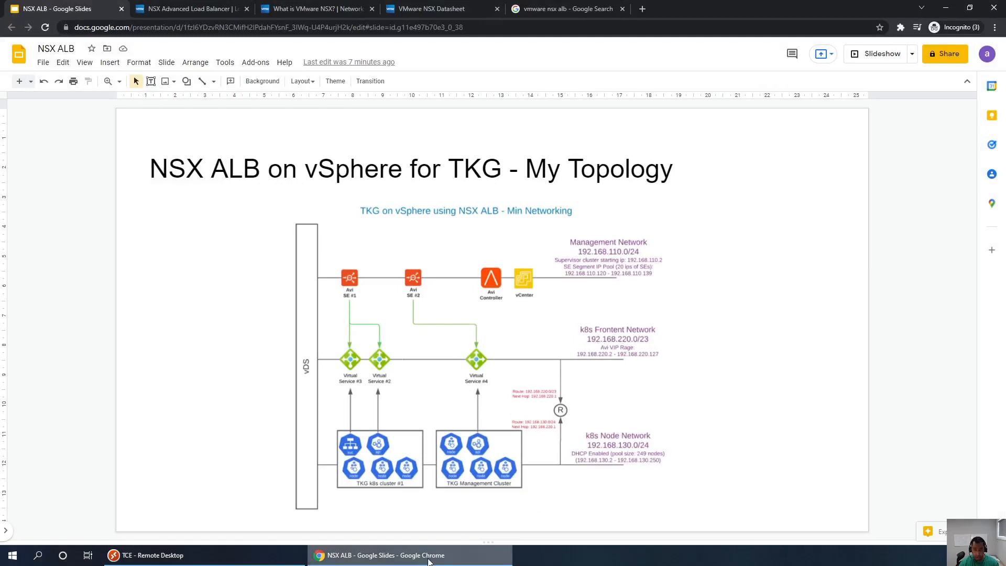
{"action": "left_click", "coordinate": [474, 554]}
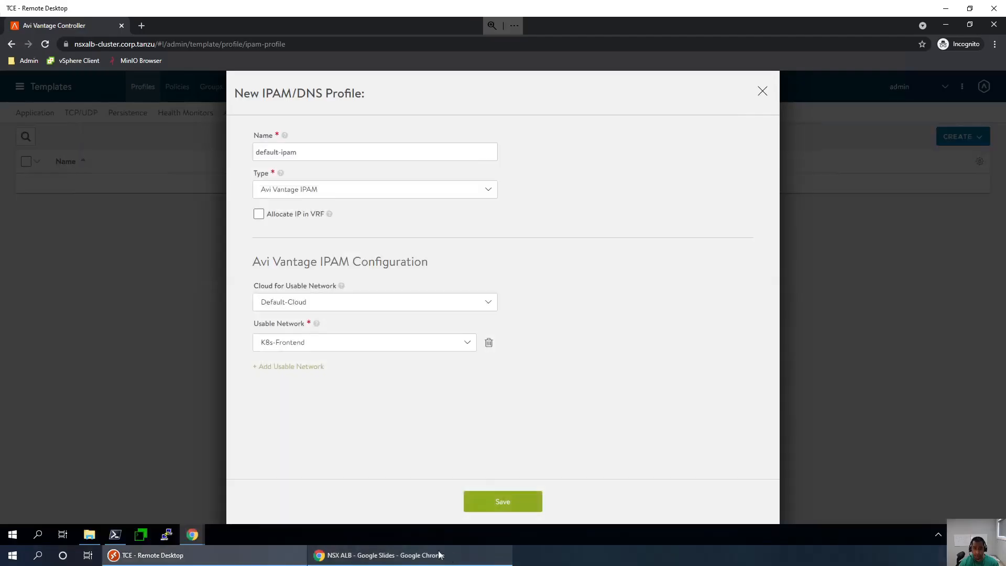
{"action": "left_click", "coordinate": [510, 504]}
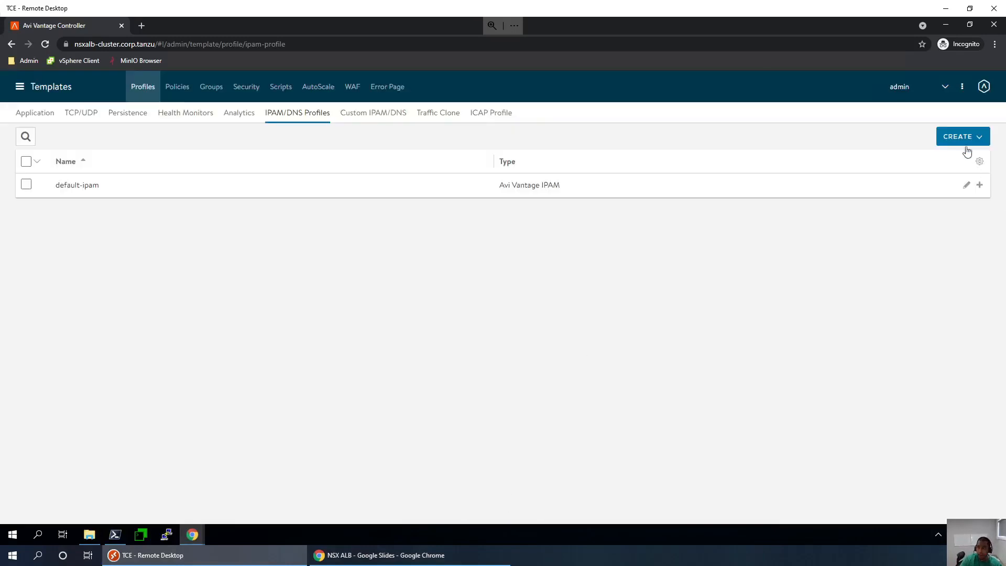
{"action": "left_click", "coordinate": [966, 139]}
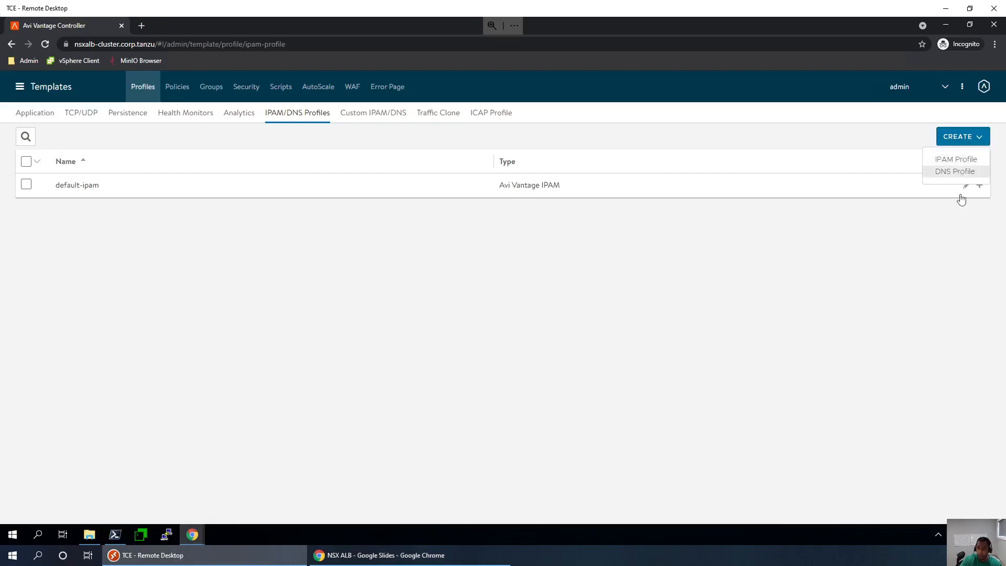
- Start a new Avi Vantage DNS profile named default-dnsprofile
{"action": "left_click", "coordinate": [955, 171]}
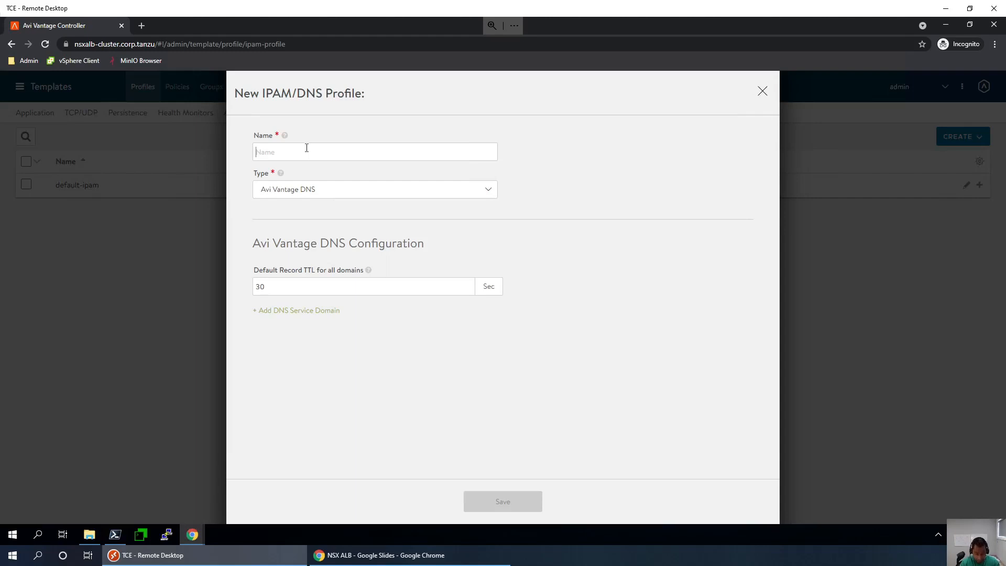
{"action": "type", "text": "defau"}
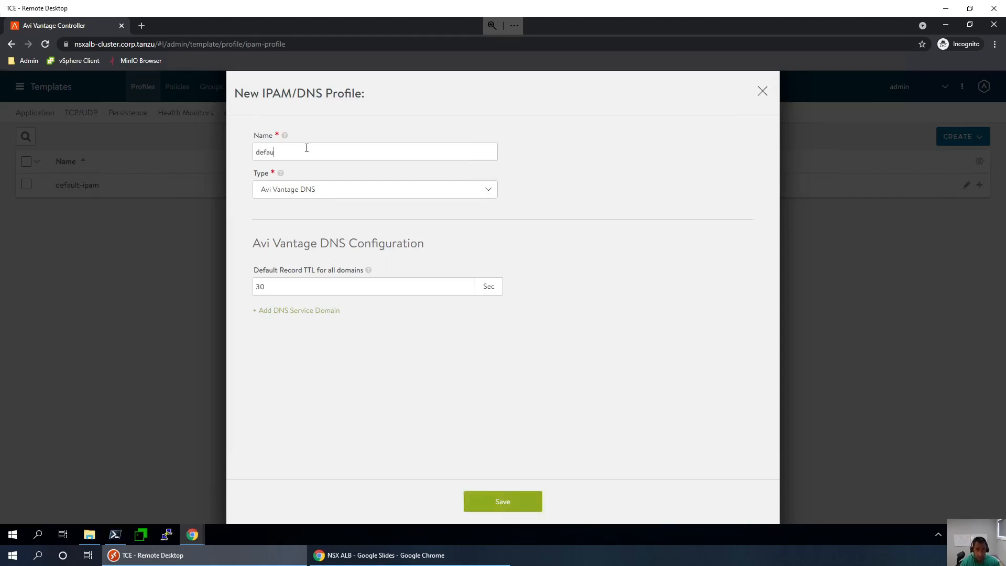
{"action": "type", "text": "lt-dn"}
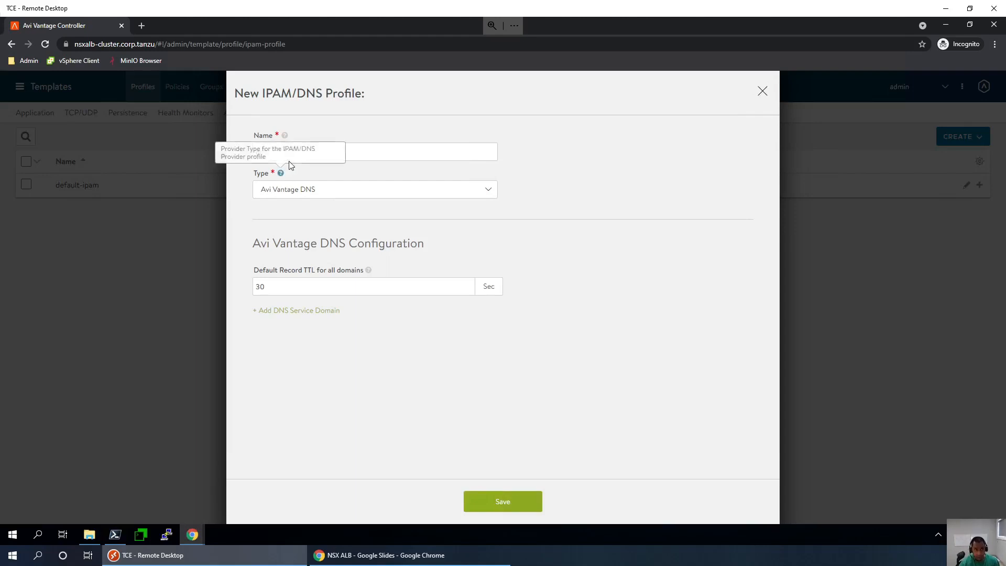
{"action": "type", "text": "spr"}
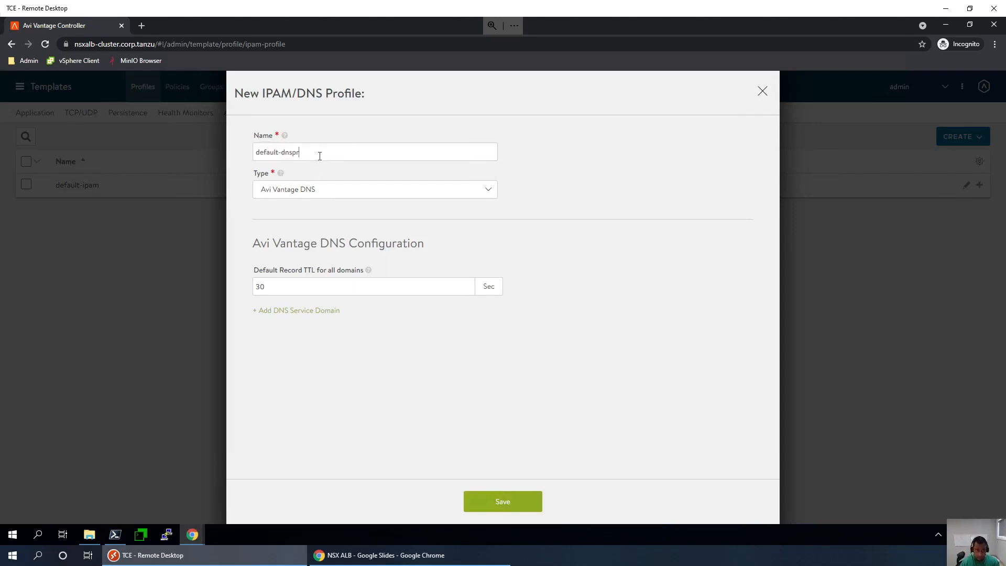
{"action": "type", "text": "ofile"}
- Add the domain lb.corp.tanzu, keep a 30-second default record TTL, and save the profile
{"action": "left_click", "coordinate": [318, 312]}
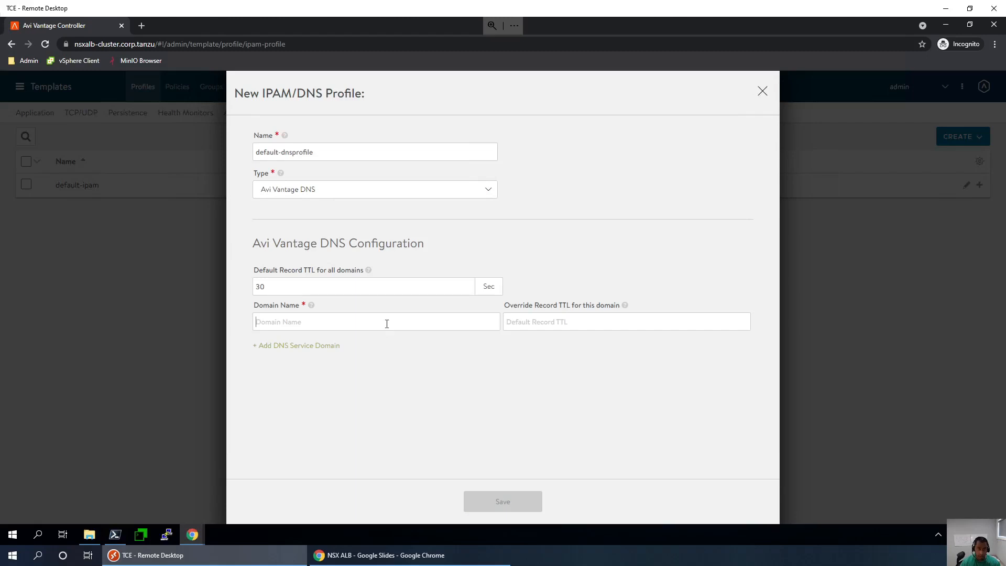
{"action": "left_click", "coordinate": [337, 321]}
{"action": "mouse_move", "coordinate": [412, 562]}
{"action": "type", "text": "lb.corp.t"}
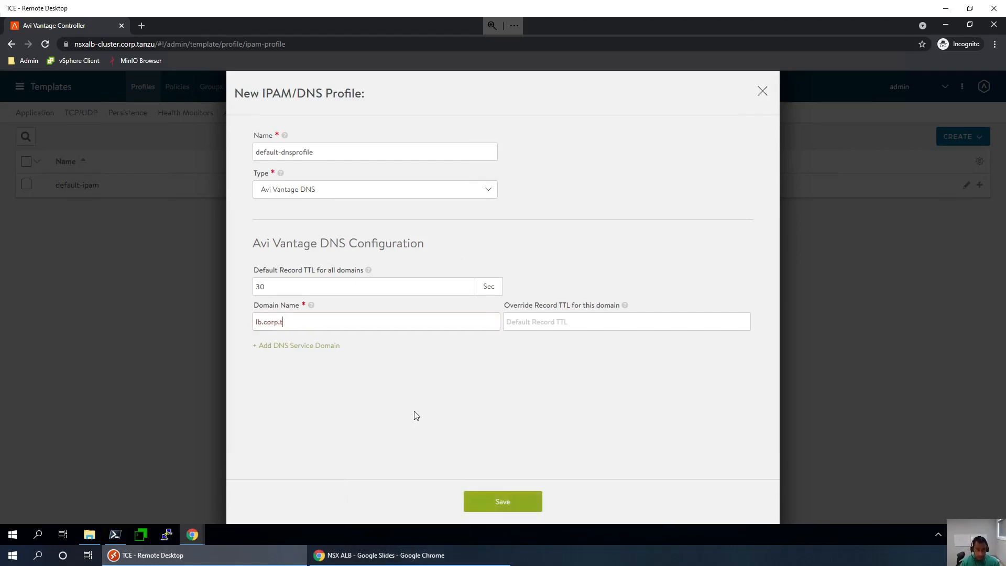
{"action": "type", "text": "anzu"}
{"action": "key", "text": "Tab"}
{"action": "double_click", "coordinate": [268, 288]}
{"action": "left_click", "coordinate": [408, 388]}
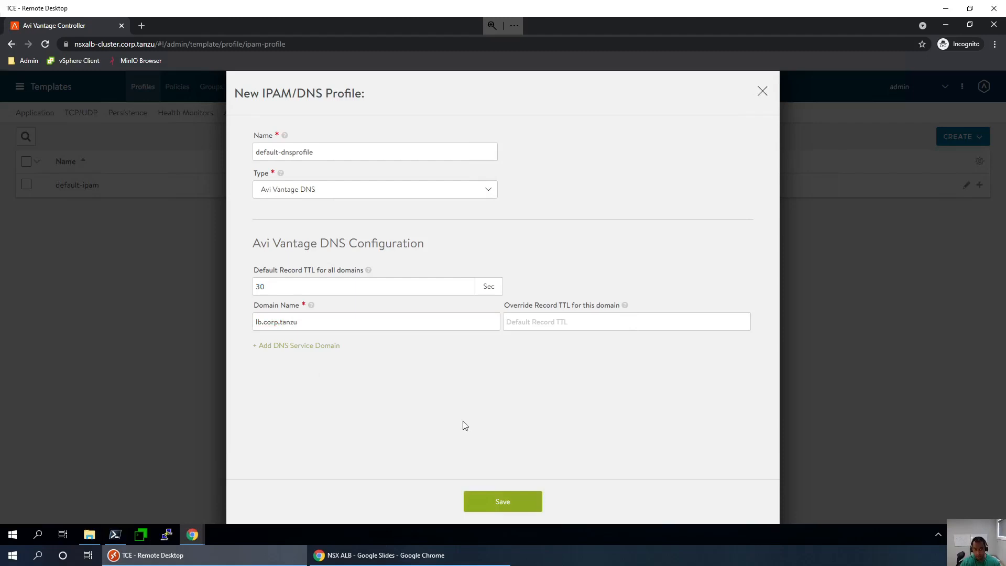
{"action": "left_click", "coordinate": [514, 508]}
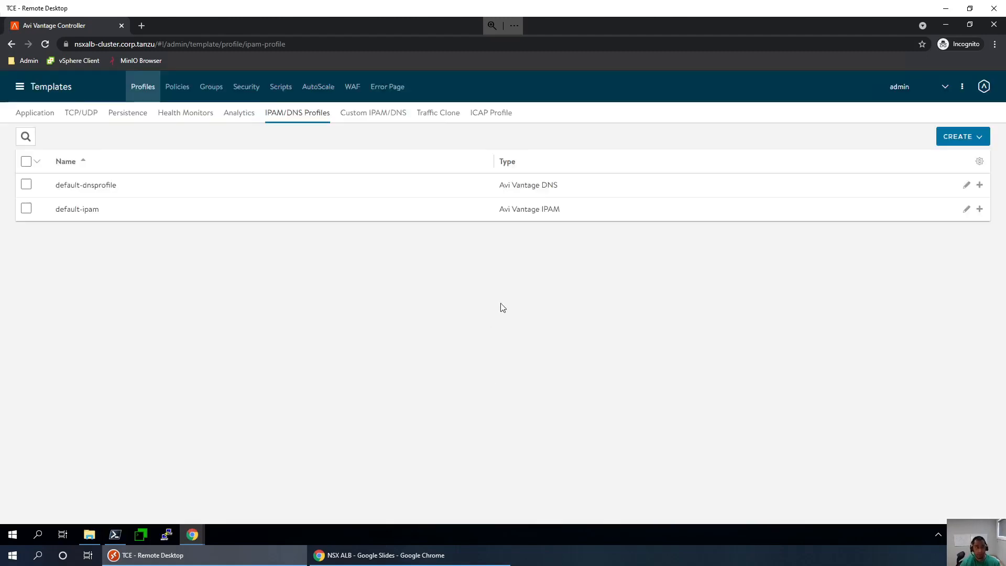
- Open Infrastructure from the main menu and show the Clouds list
{"action": "left_click", "coordinate": [18, 86]}
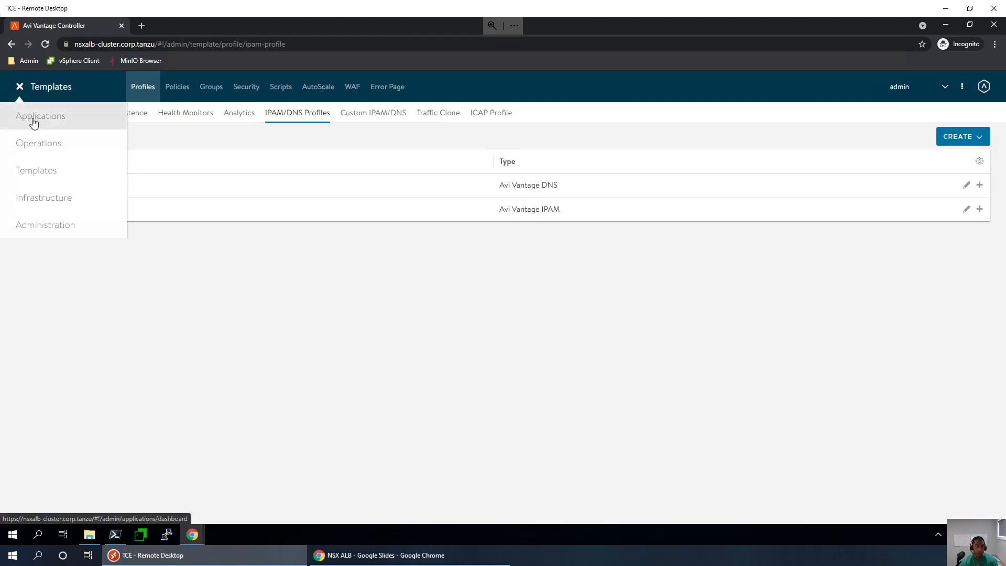
{"action": "left_click", "coordinate": [54, 203]}
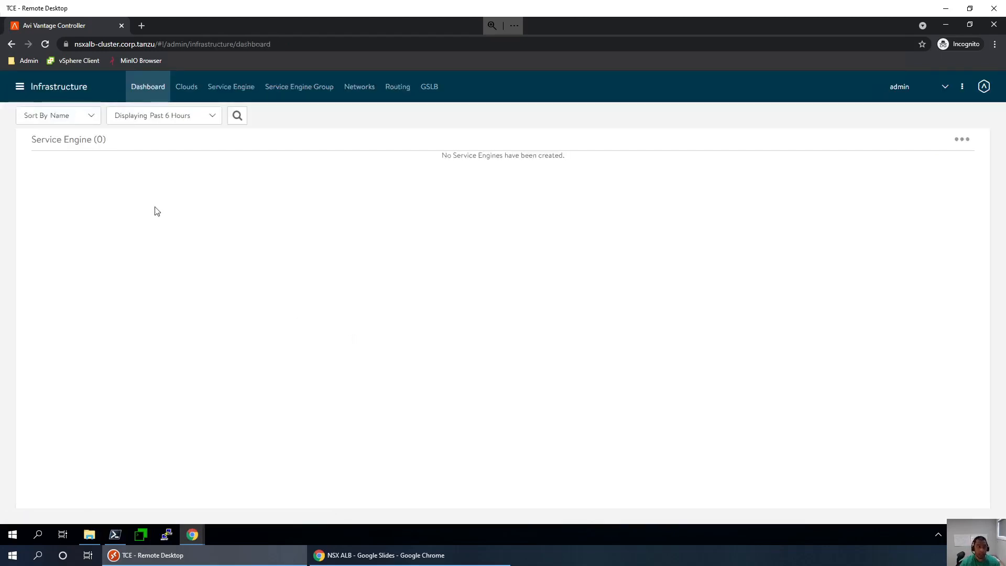
{"action": "left_click", "coordinate": [184, 100]}
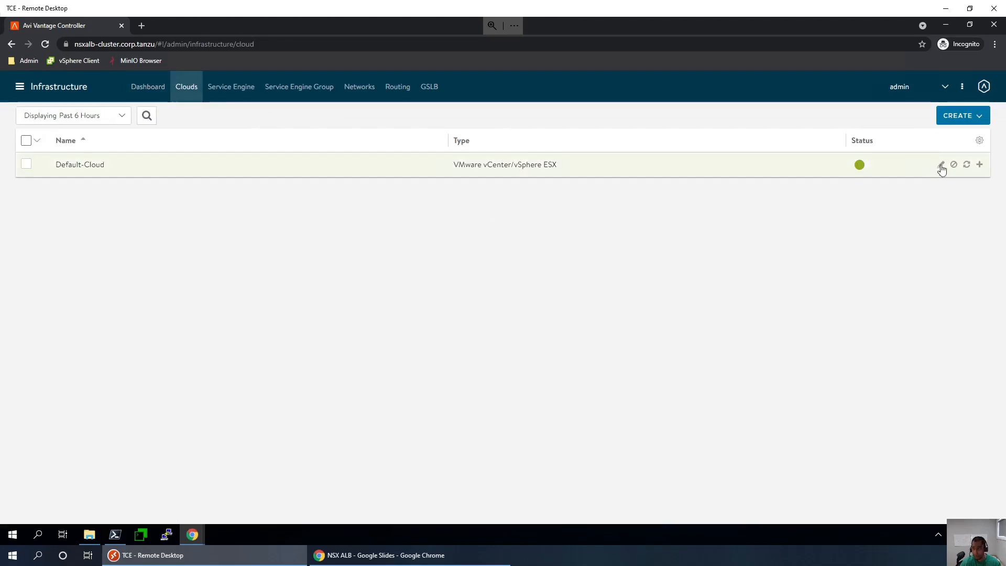
- Edit Default-Cloud to use default-ipam for IPAM and default-dnsprofile for DNS, then save
{"action": "left_click", "coordinate": [941, 165]}
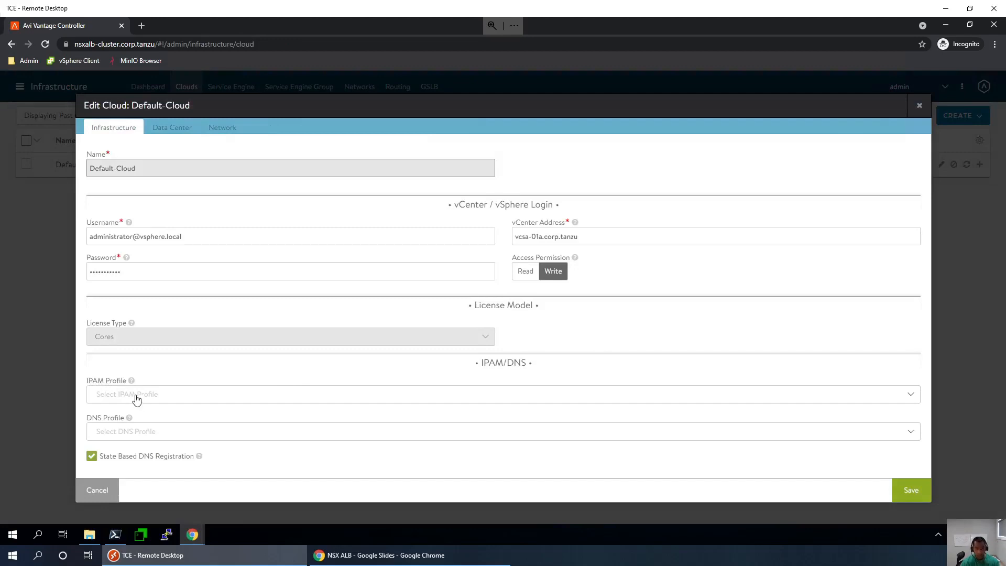
{"action": "left_click", "coordinate": [138, 400]}
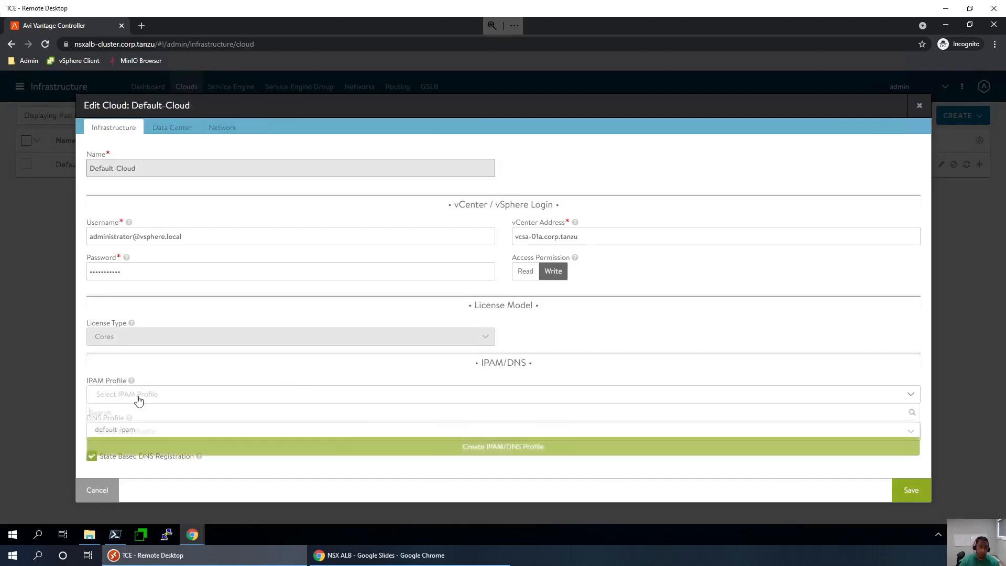
{"action": "left_click", "coordinate": [131, 429]}
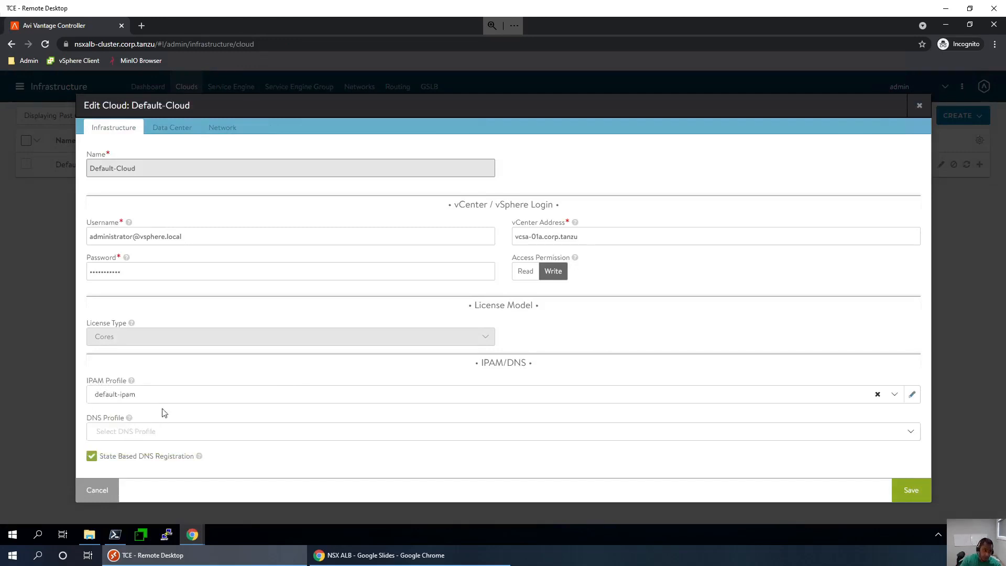
{"action": "left_click", "coordinate": [167, 436]}
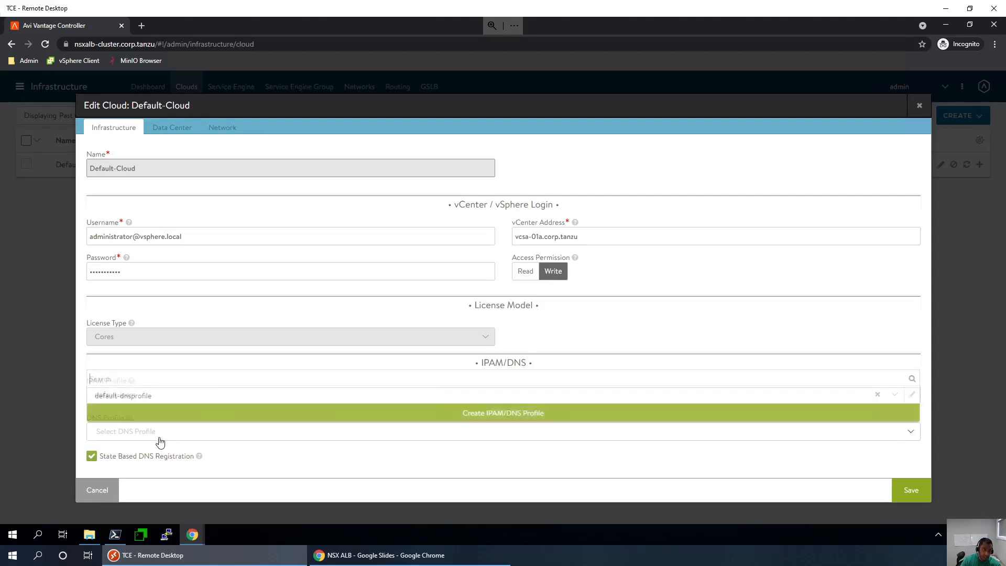
{"action": "left_click", "coordinate": [125, 396]}
{"action": "left_click", "coordinate": [905, 494]}
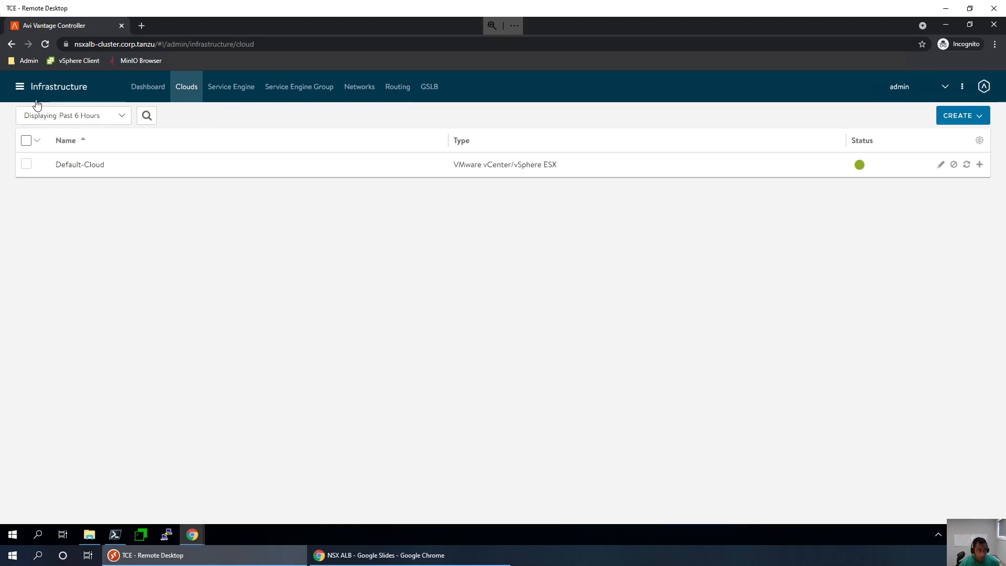
{"action": "left_click", "coordinate": [19, 87]}
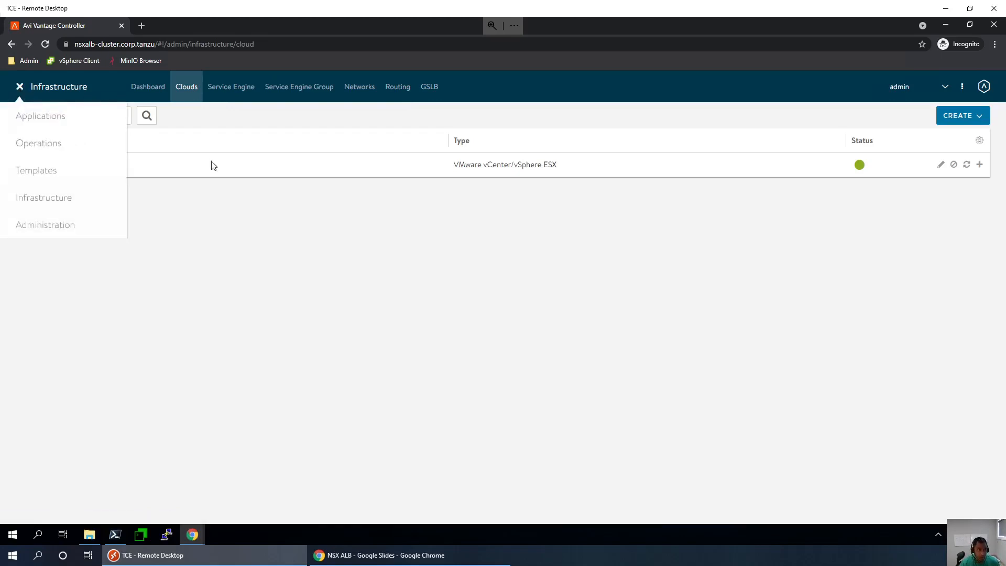
{"action": "left_click", "coordinate": [305, 291]}
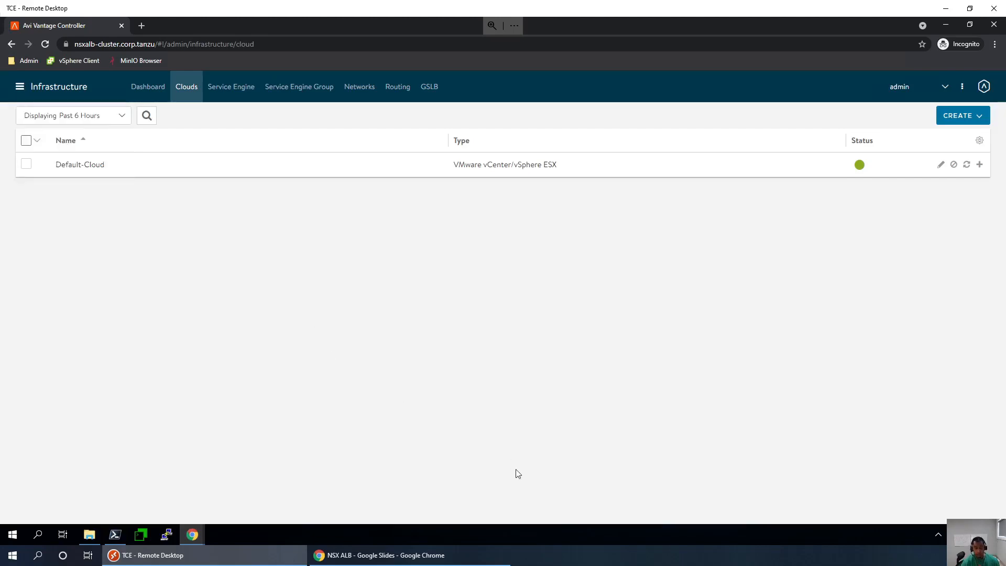
- Underline 'Configure IPAM and DNS profile' on the Configure checklist slide, then return to the controller
{"action": "left_click", "coordinate": [420, 560]}
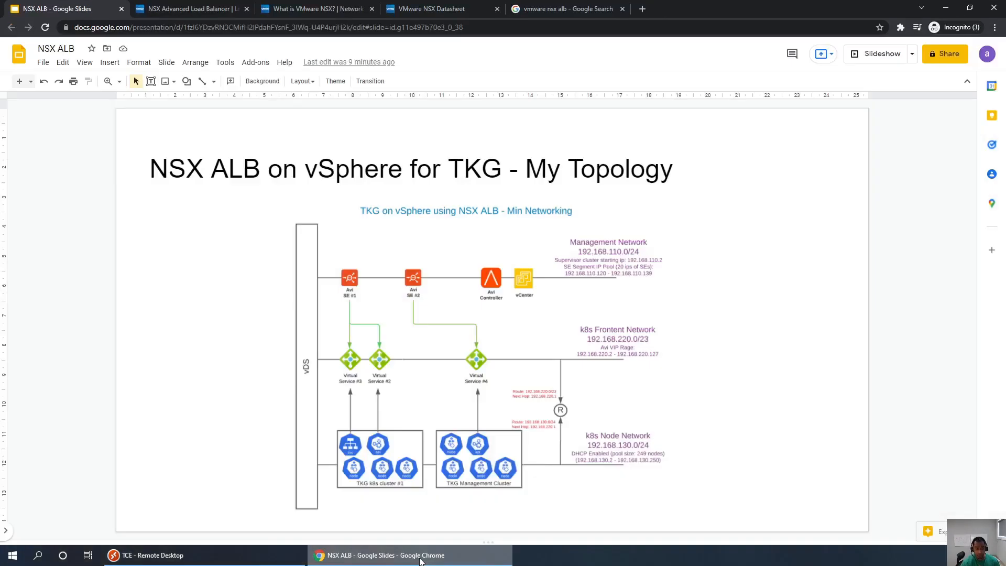
{"action": "key", "text": "Down"}
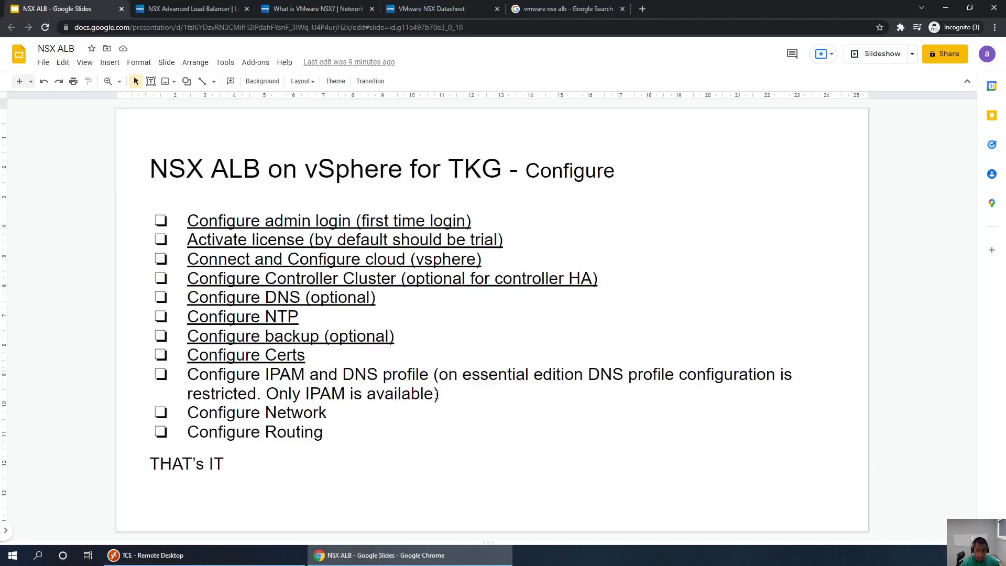
{"action": "left_click_drag", "start_coordinate": [438, 394], "coordinate": [193, 378]}
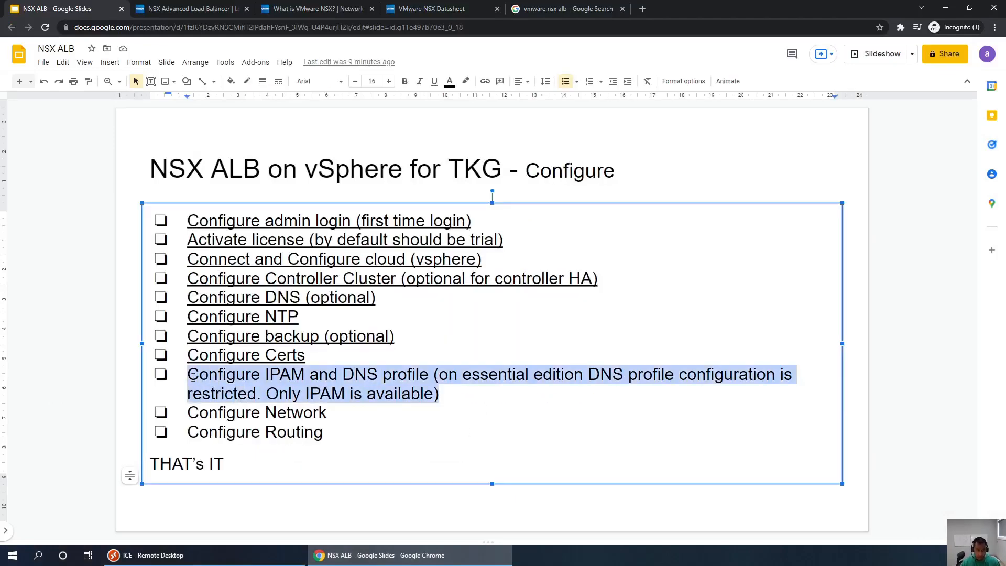
{"action": "key", "text": "ctrl+u"}
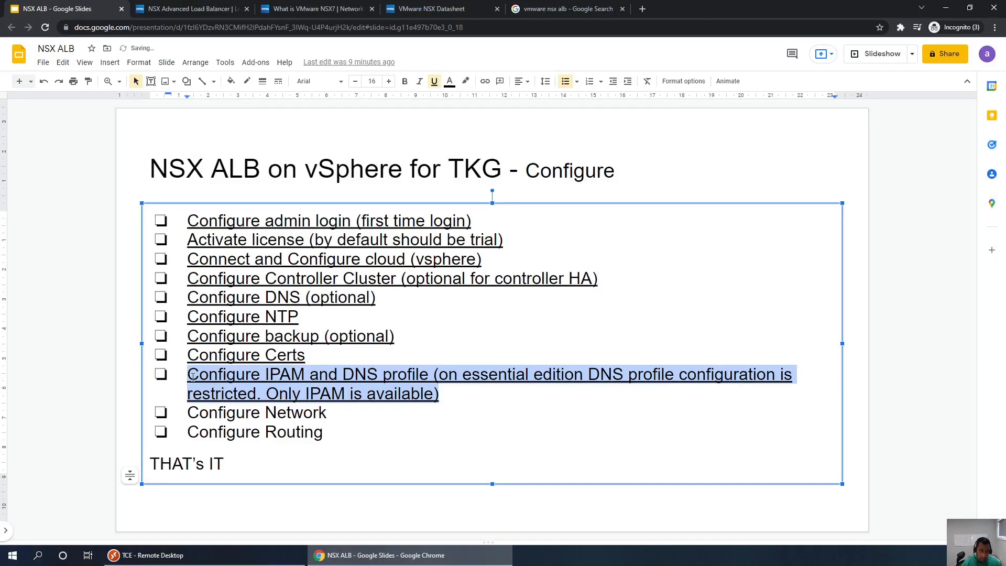
{"action": "left_click", "coordinate": [329, 413]}
{"action": "left_click_drag", "start_coordinate": [329, 413], "coordinate": [183, 420]}
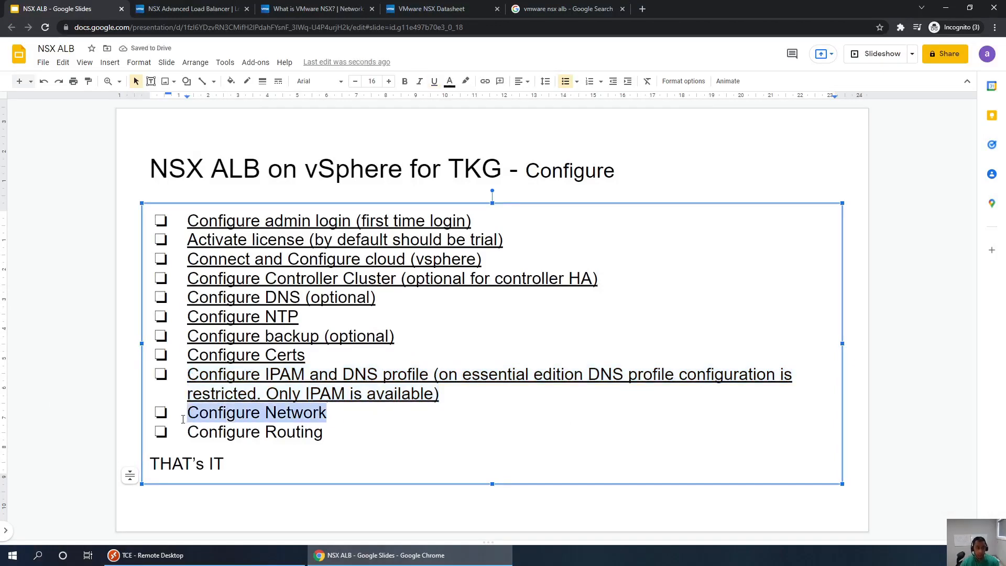
{"action": "left_click", "coordinate": [374, 555]}
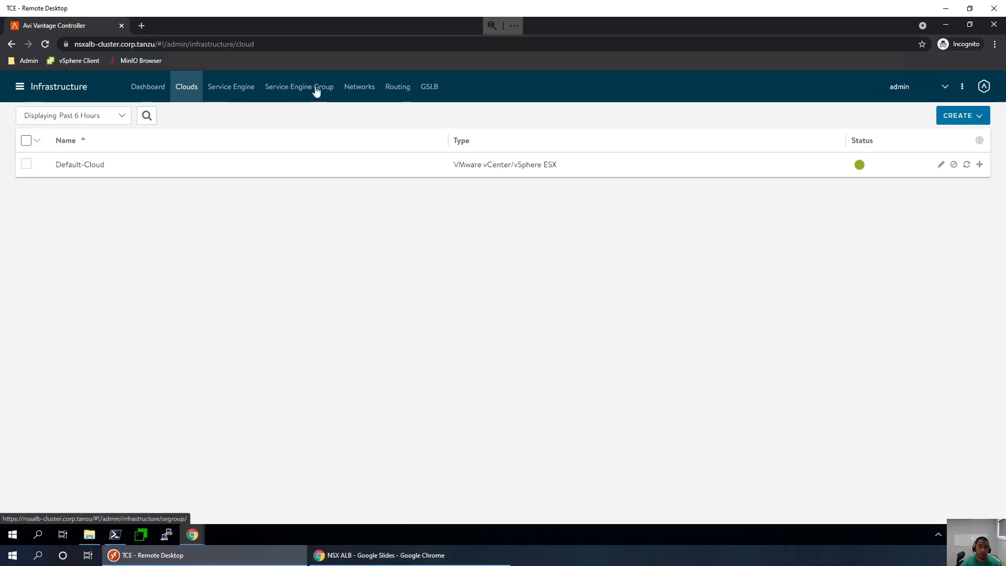
- Show the Default-Cloud Networks list from the Infrastructure Networks tab
{"action": "left_click", "coordinate": [359, 86]}
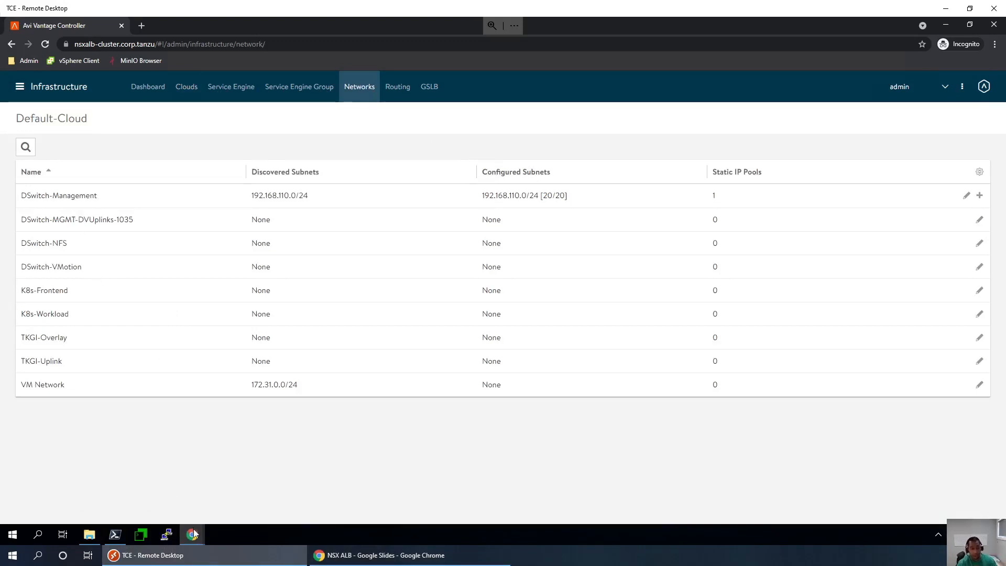
{"action": "mouse_move", "coordinate": [193, 534]}
{"action": "left_click", "coordinate": [150, 498]}
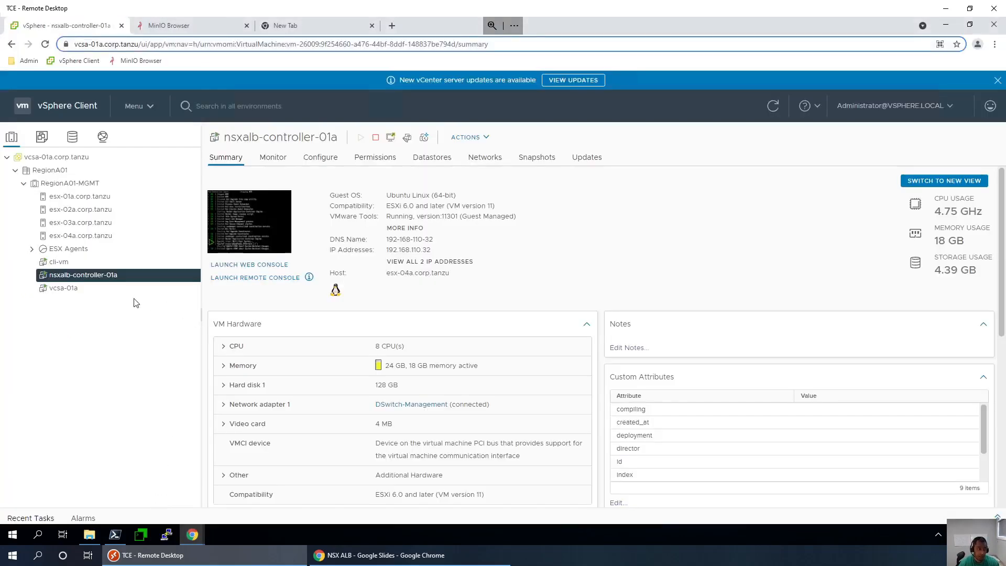
{"action": "left_click", "coordinate": [102, 136]}
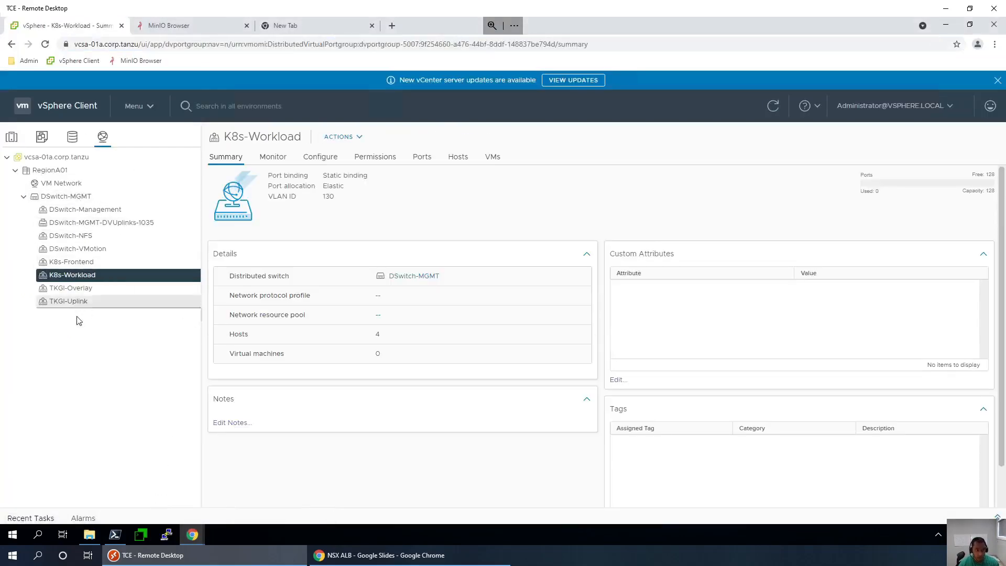
{"action": "left_click", "coordinate": [388, 558]}
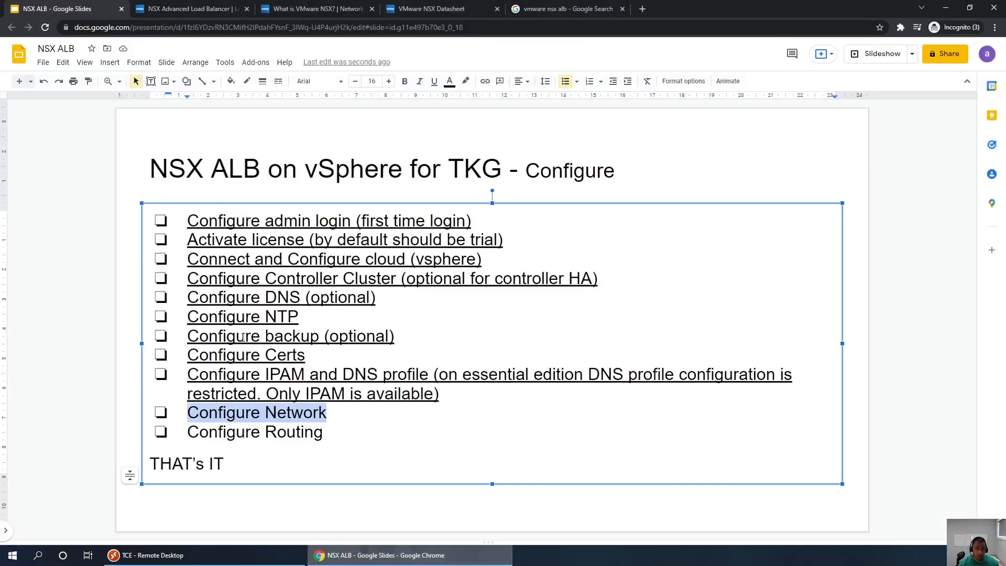
{"action": "left_click", "coordinate": [261, 555]}
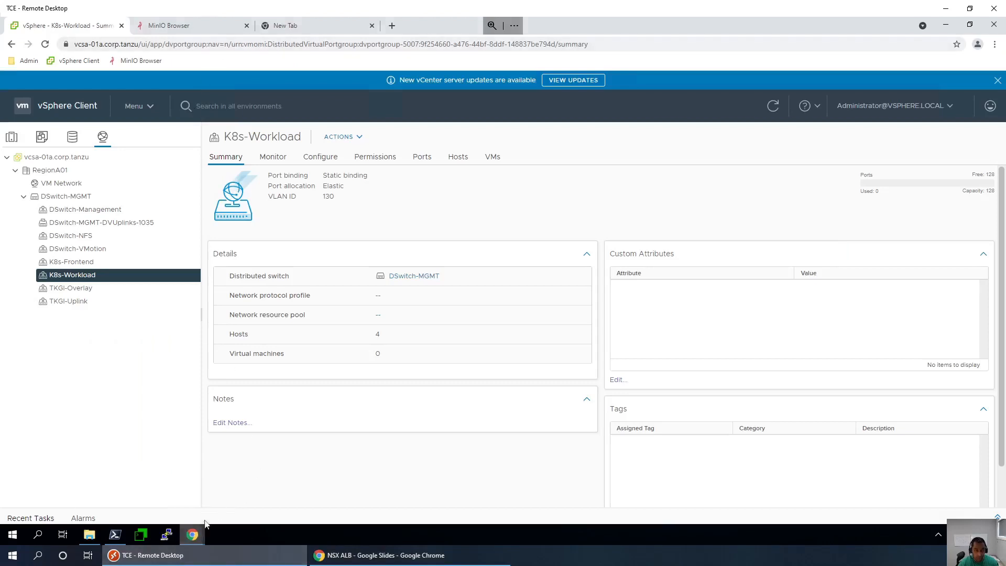
{"action": "mouse_move", "coordinate": [193, 534]}
{"action": "left_click", "coordinate": [239, 492]}
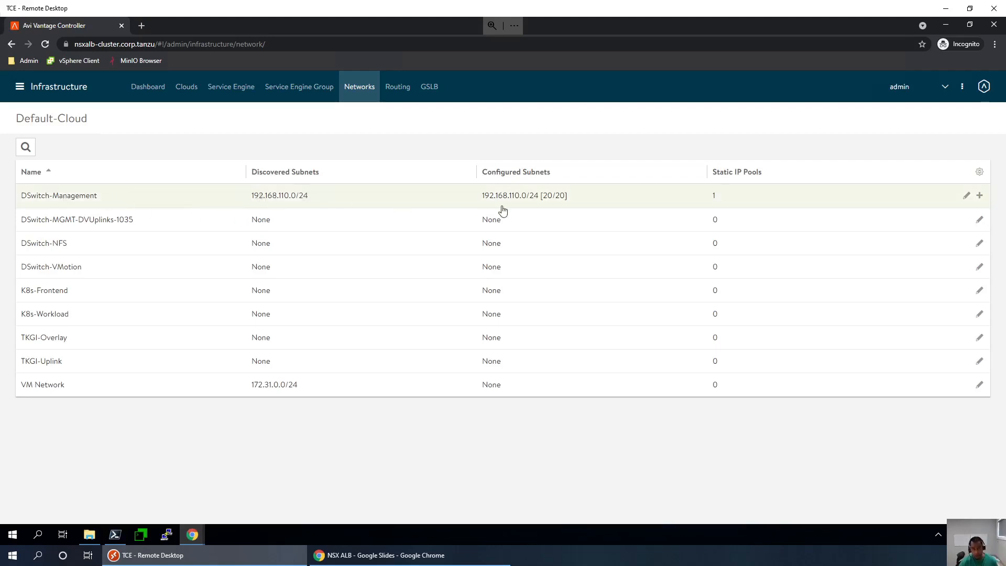
- Check DSwitch-Management's pool 192.168.110.120-192.168.110.139, then open K8s-Frontend's network settings
{"action": "left_click", "coordinate": [756, 205]}
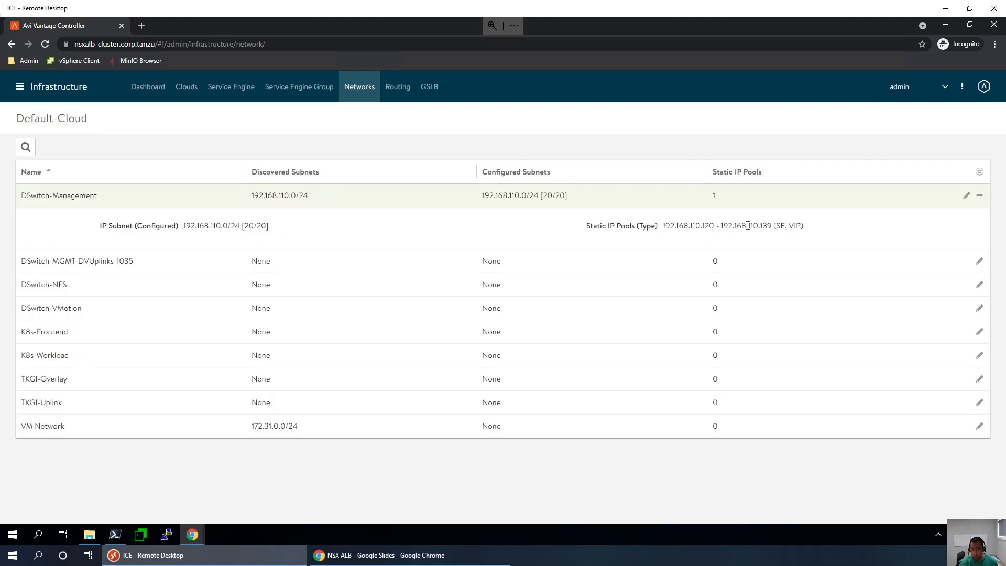
{"action": "left_click_drag", "start_coordinate": [663, 225], "coordinate": [772, 225]}
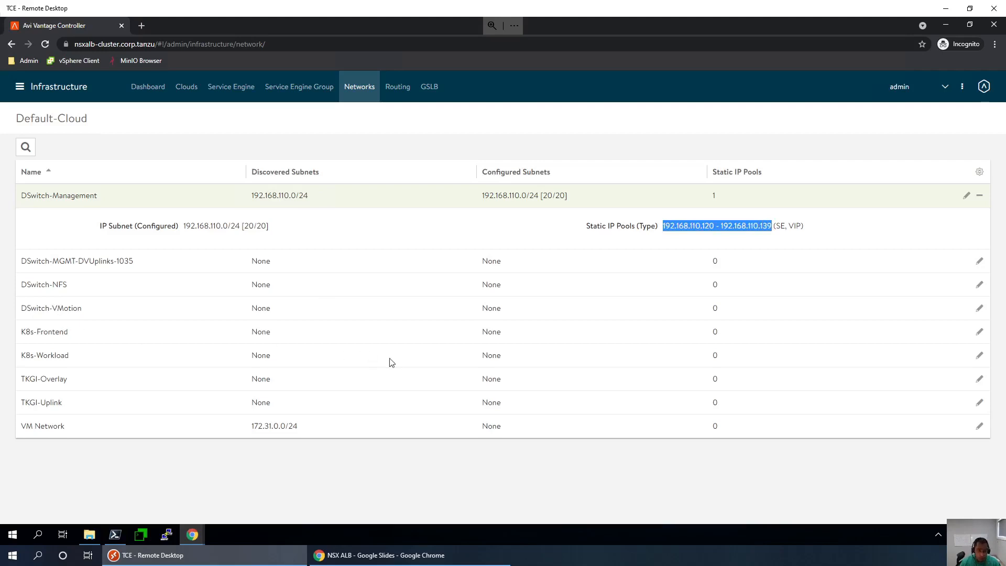
{"action": "left_click", "coordinate": [980, 333]}
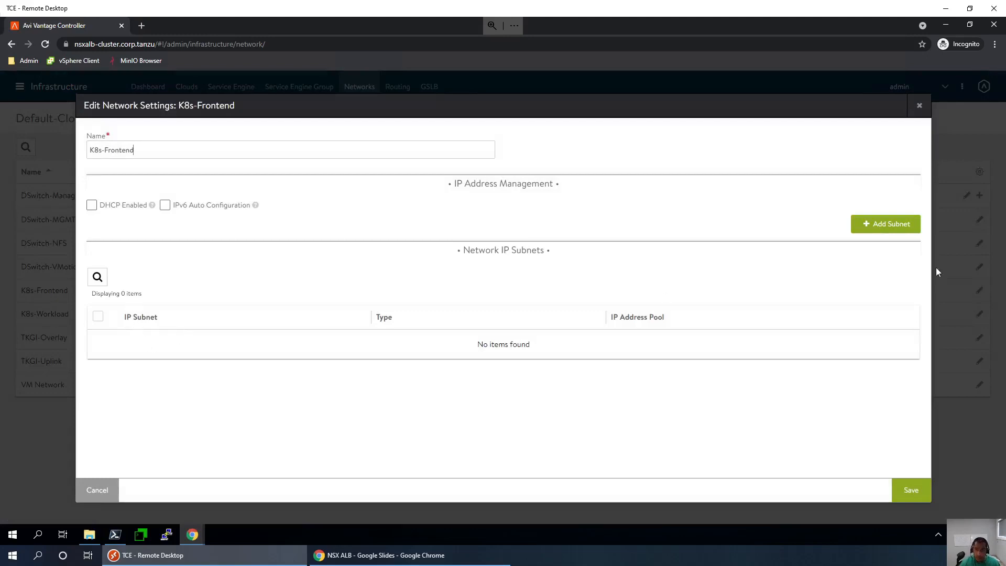
- Start a new static subnet 192.168.220.0/23 on K8s-Frontend
{"action": "left_click", "coordinate": [897, 224]}
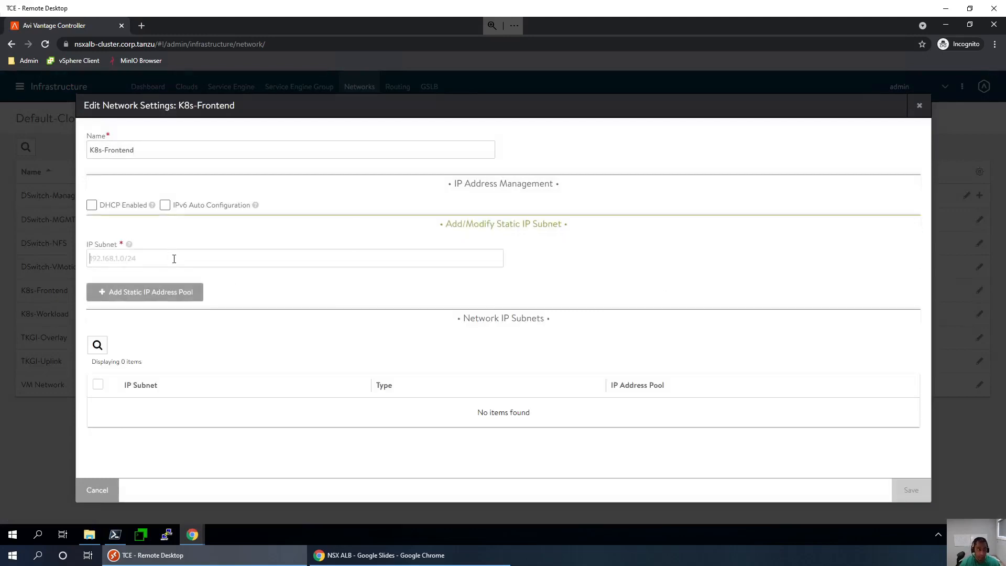
{"action": "left_click", "coordinate": [174, 258]}
{"action": "type", "text": "192.1"}
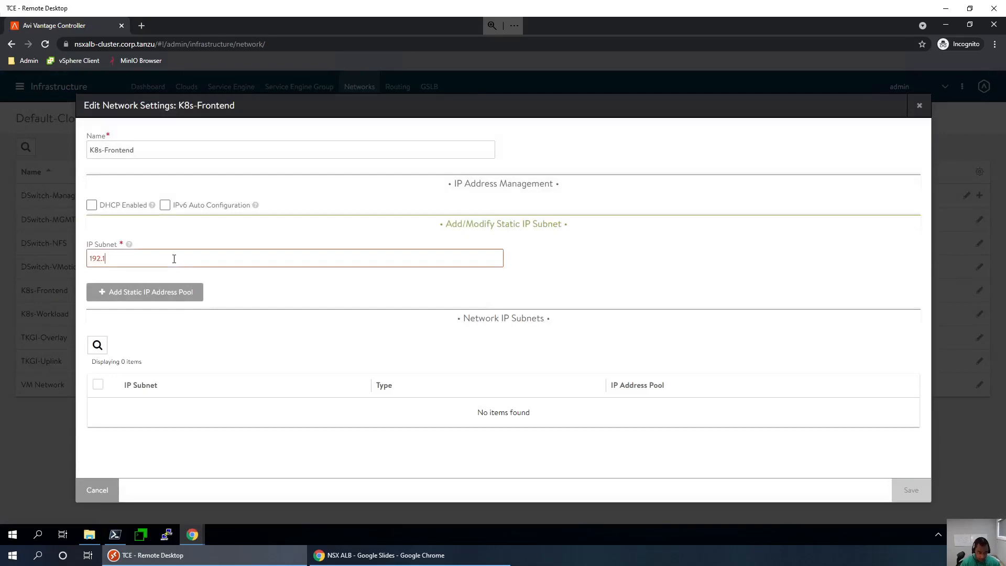
{"action": "type", "text": "68.220.0/23"}
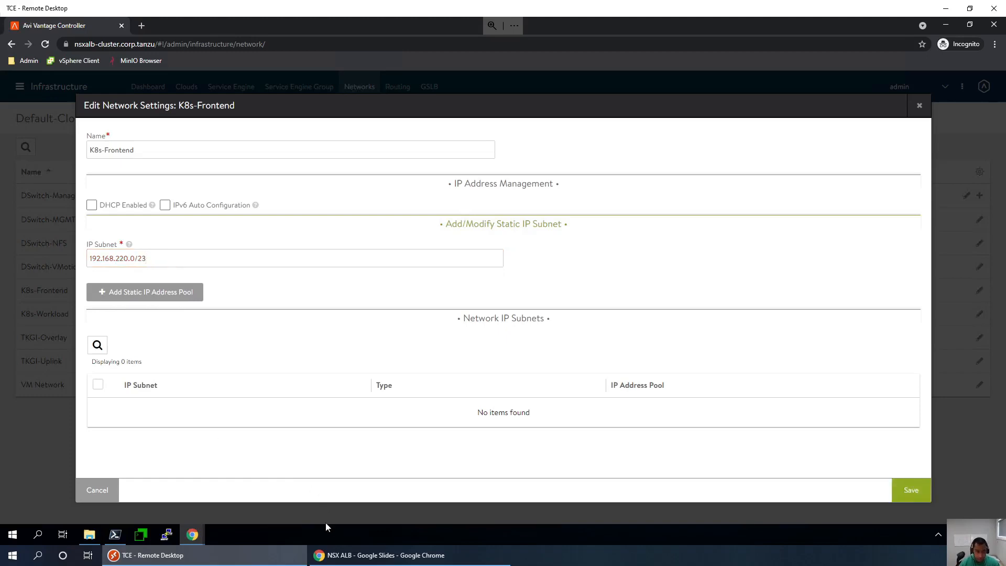
- Consult the My Topology slide in the NSX ALB deck, then return to the K8s-Frontend editor
{"action": "left_click", "coordinate": [343, 555]}
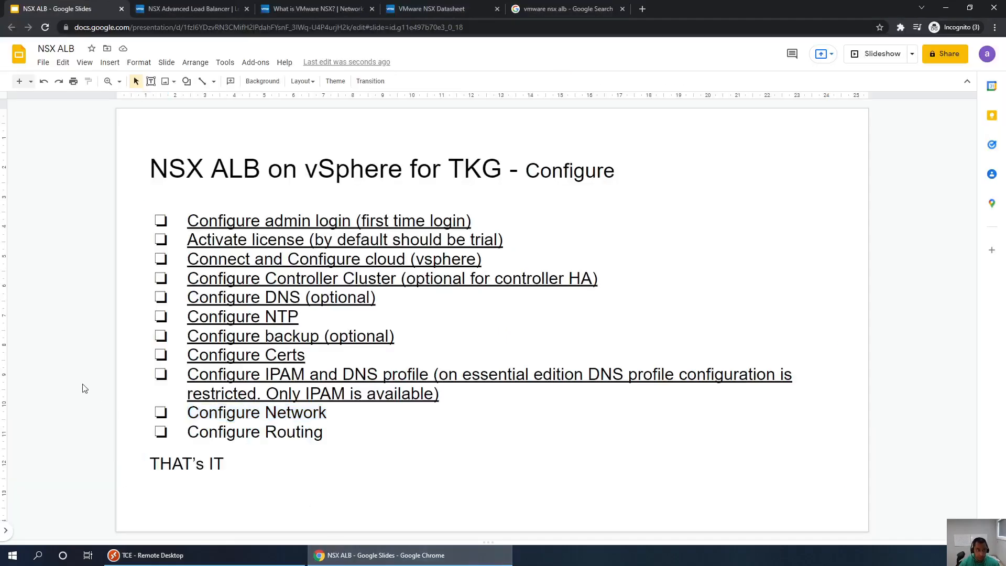
{"action": "key", "text": "Up"}
{"action": "key", "text": "Up"}
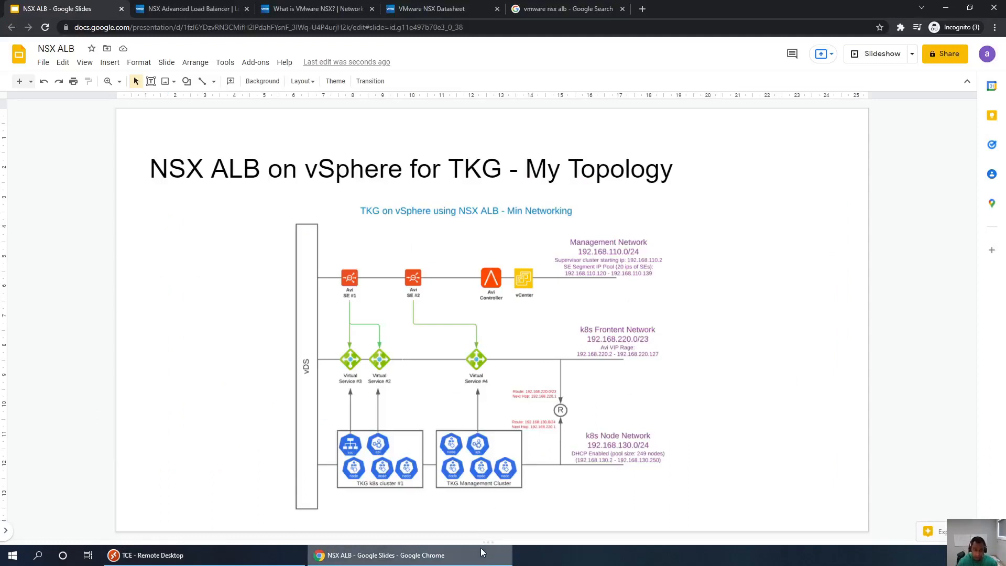
{"action": "mouse_move", "coordinate": [482, 552]}
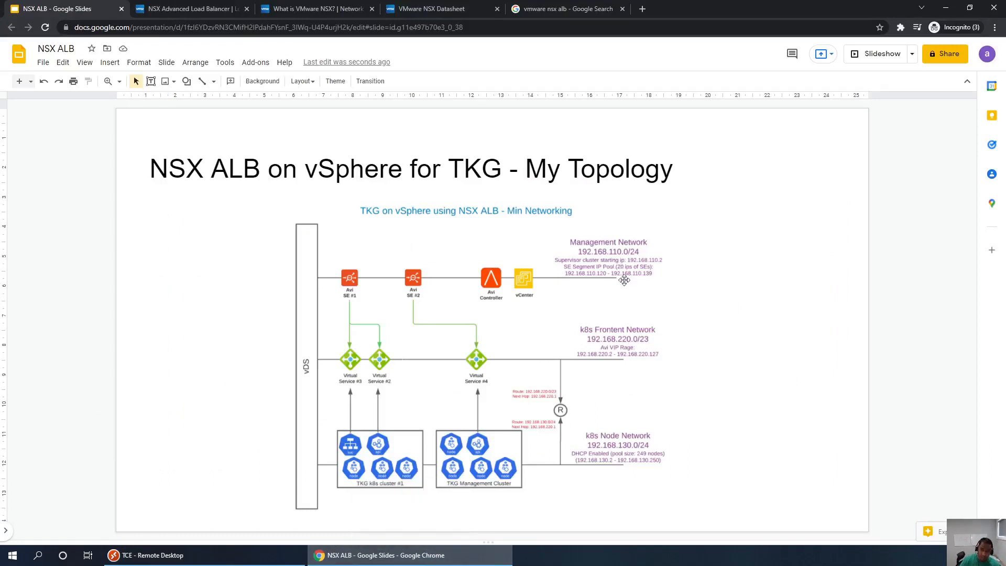
{"action": "left_click", "coordinate": [466, 552]}
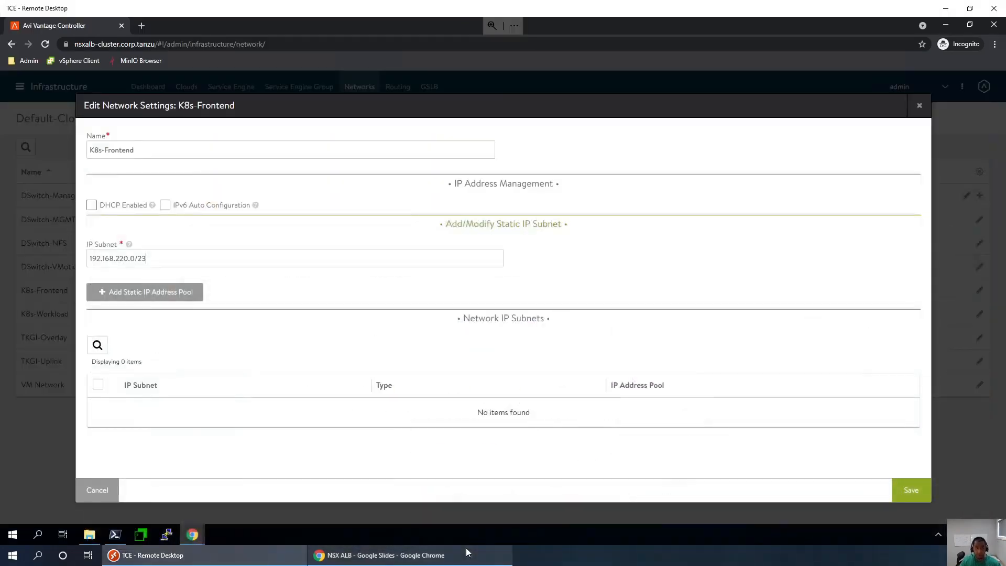
- Give the subnet static pool 192.168.220.2-192.168.220.127, checked against the topology slide, and save it
{"action": "left_click", "coordinate": [168, 292]}
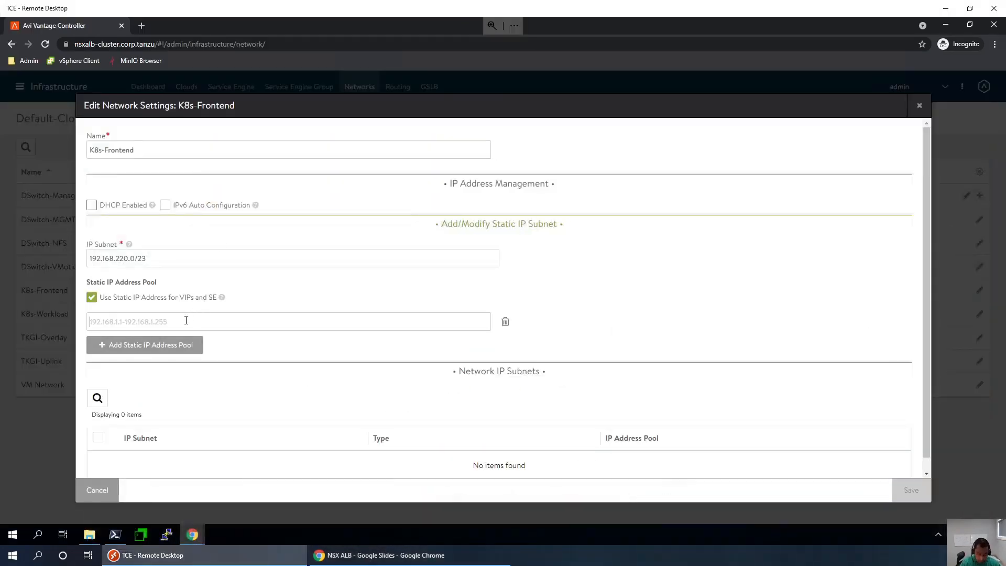
{"action": "type", "text": "192"}
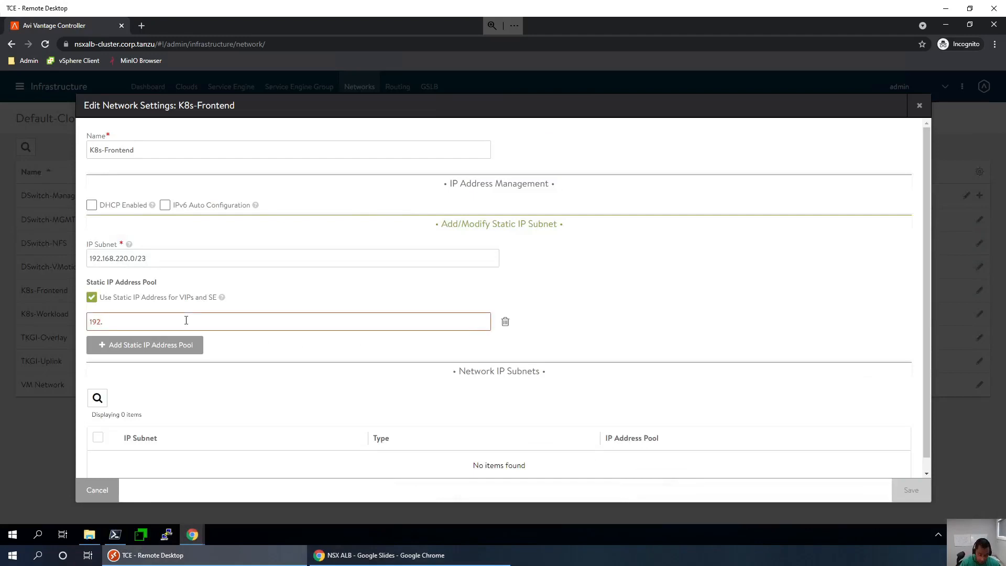
{"action": "type", "text": ".168.220.2-19"}
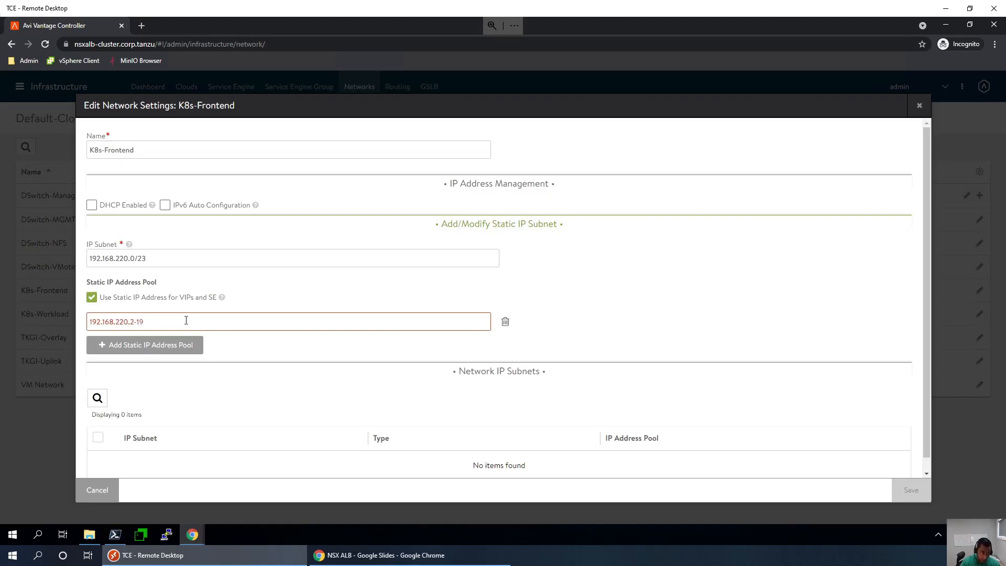
{"action": "type", "text": "2.168.20"}
{"action": "type", "text": "0"}
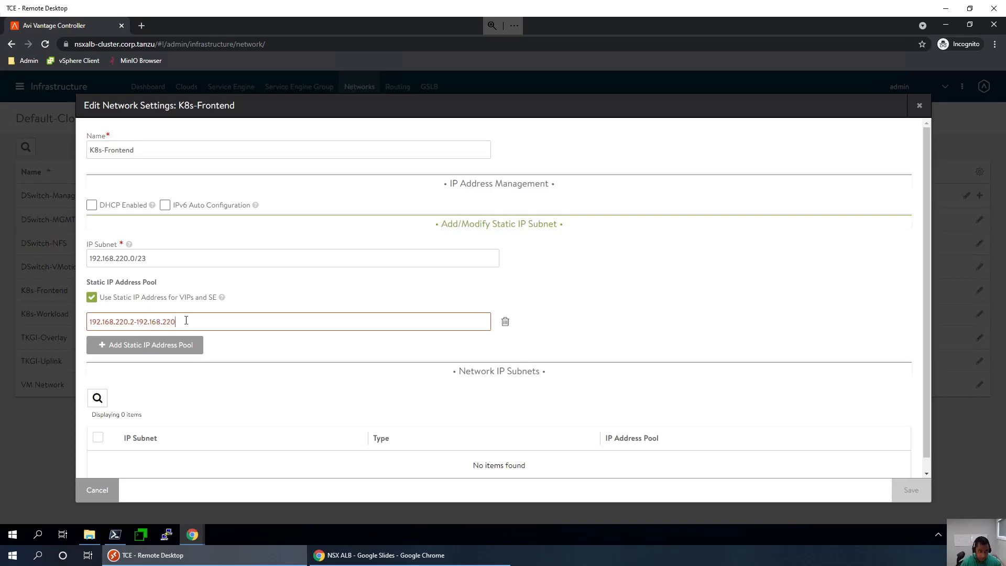
{"action": "type", "text": ".127"}
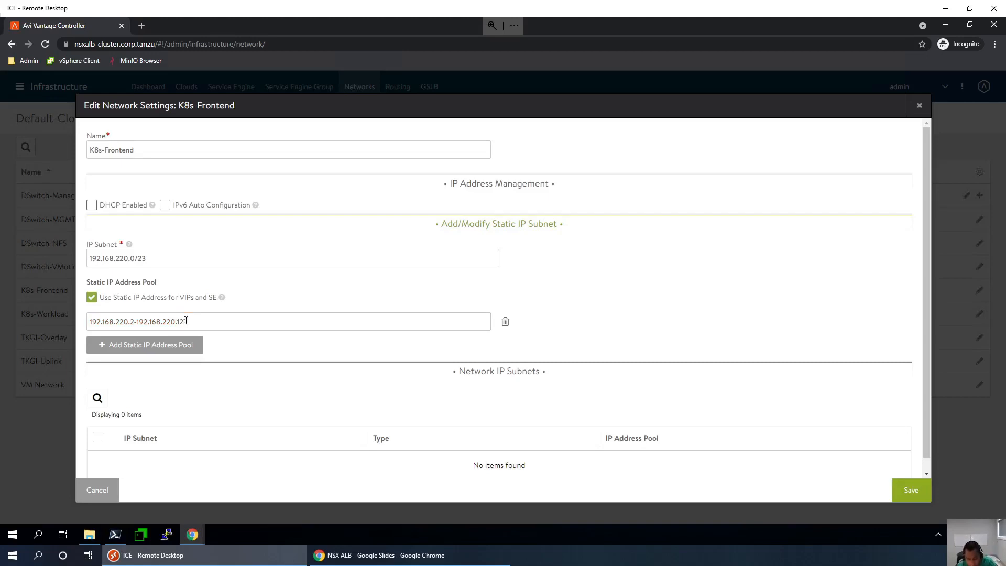
{"action": "left_click", "coordinate": [370, 554]}
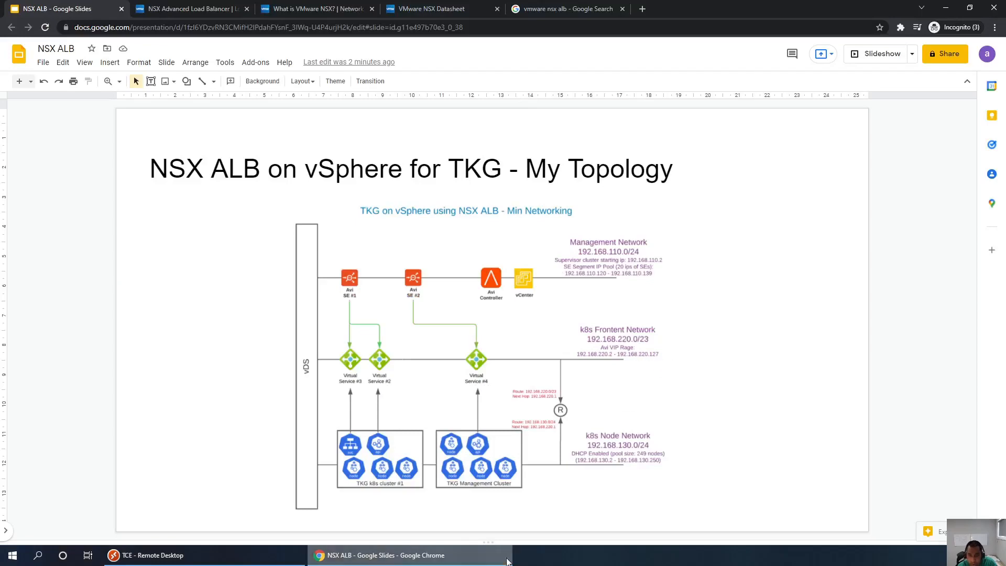
{"action": "left_click", "coordinate": [411, 559]}
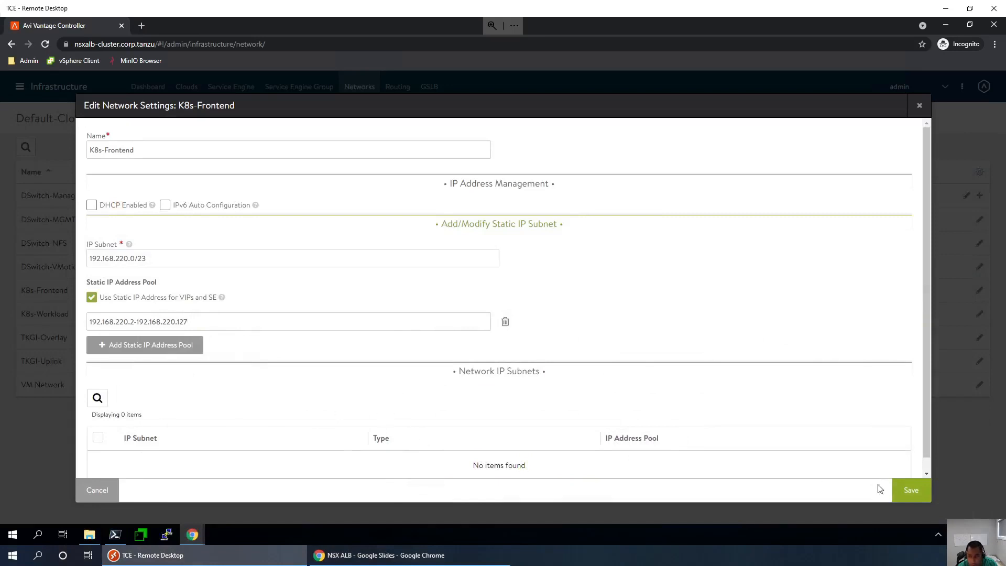
{"action": "left_click", "coordinate": [905, 490]}
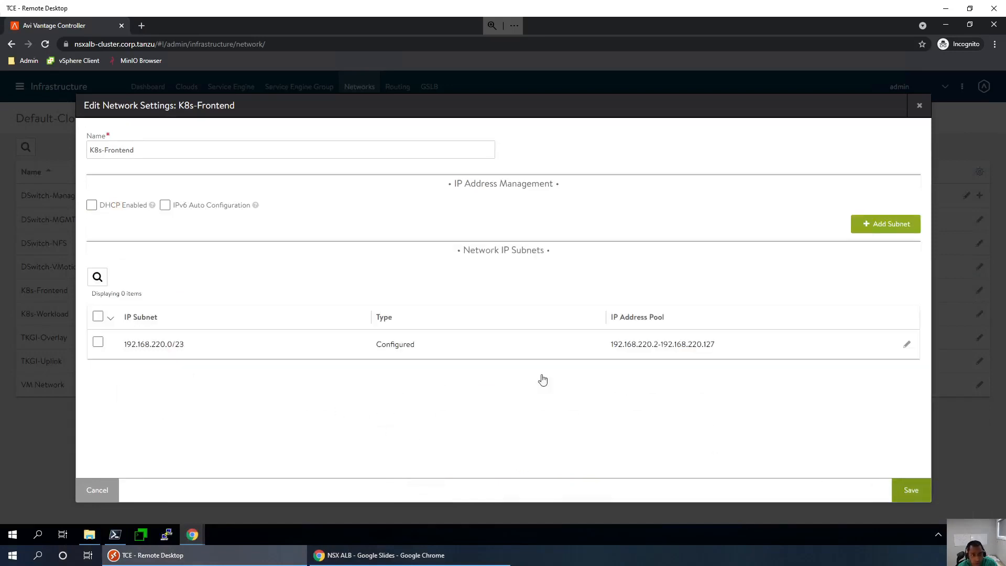
- Review the 192.168.220.0/23 subnet, then save K8s-Frontend's network settings
{"action": "left_click", "coordinate": [907, 347]}
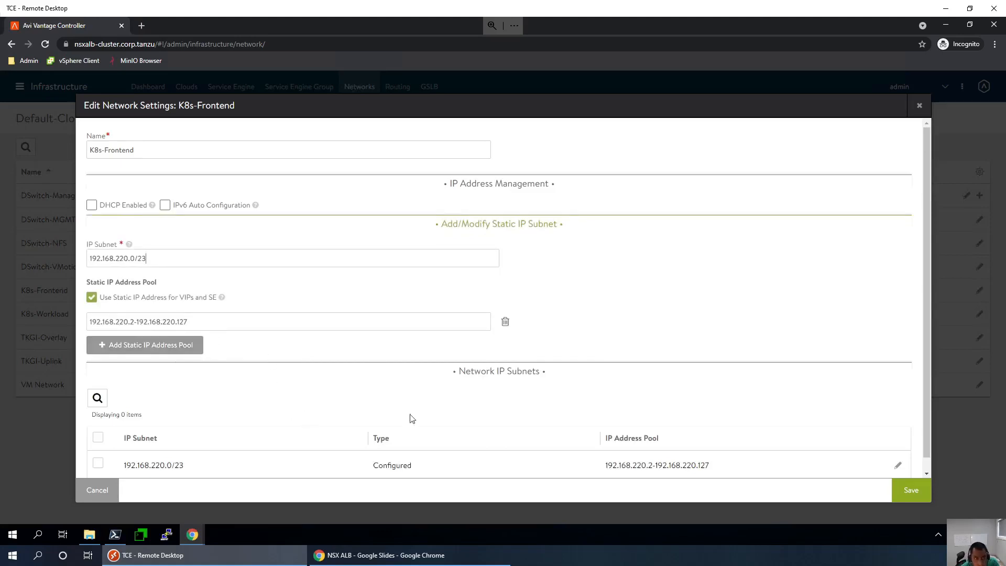
{"action": "scroll", "coordinate": [471, 419], "scroll_direction": "down", "scroll_amount": 1}
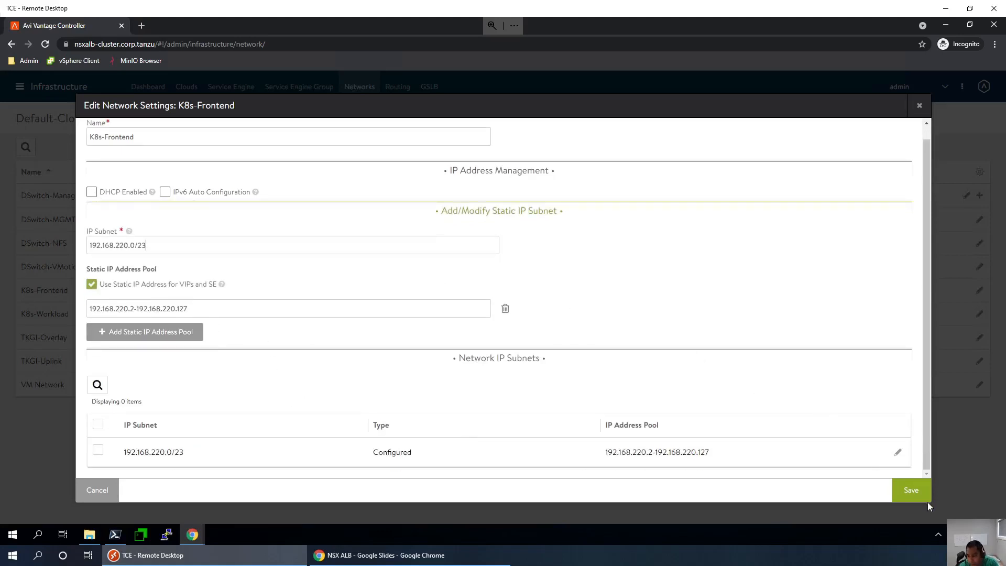
{"action": "left_click", "coordinate": [910, 490]}
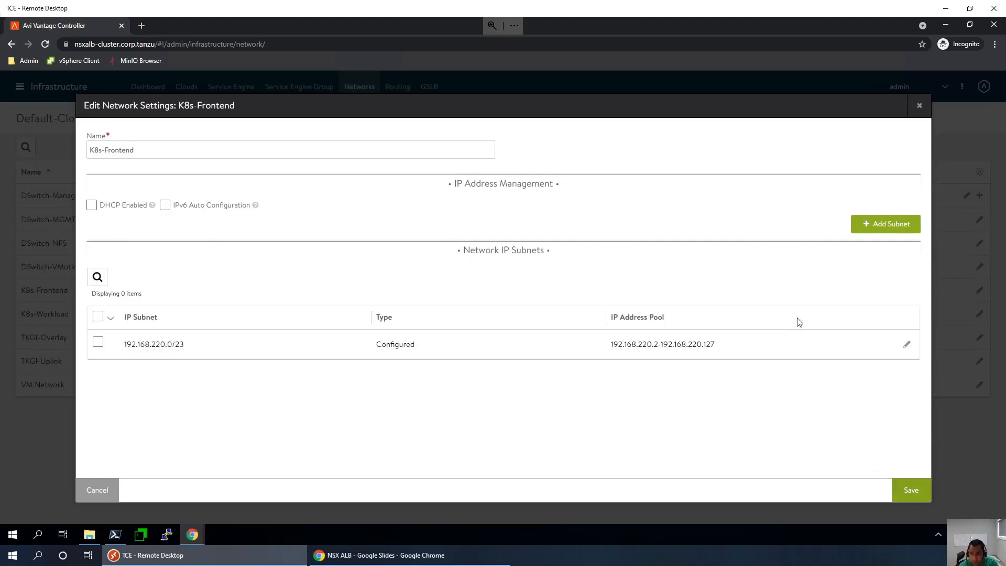
{"action": "left_click", "coordinate": [911, 490]}
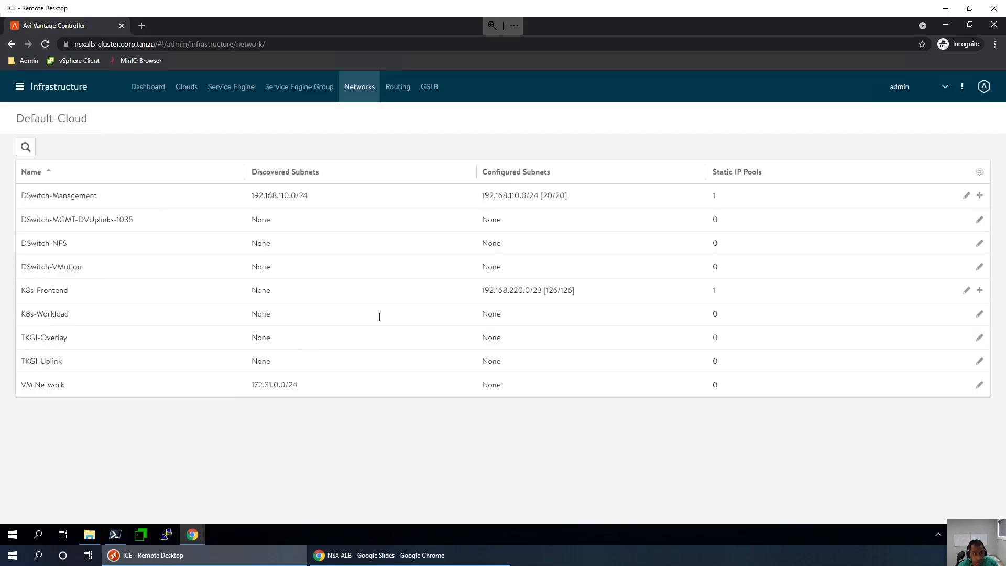
- Edit K8s-Workload and add the subnet 192.168.130.0/24
{"action": "left_click", "coordinate": [980, 315]}
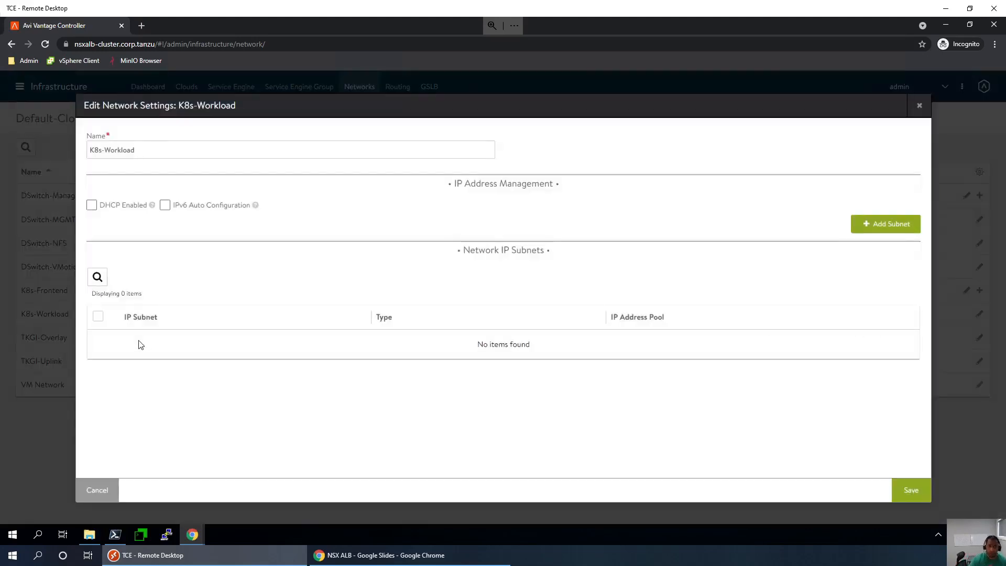
{"action": "left_click", "coordinate": [867, 226]}
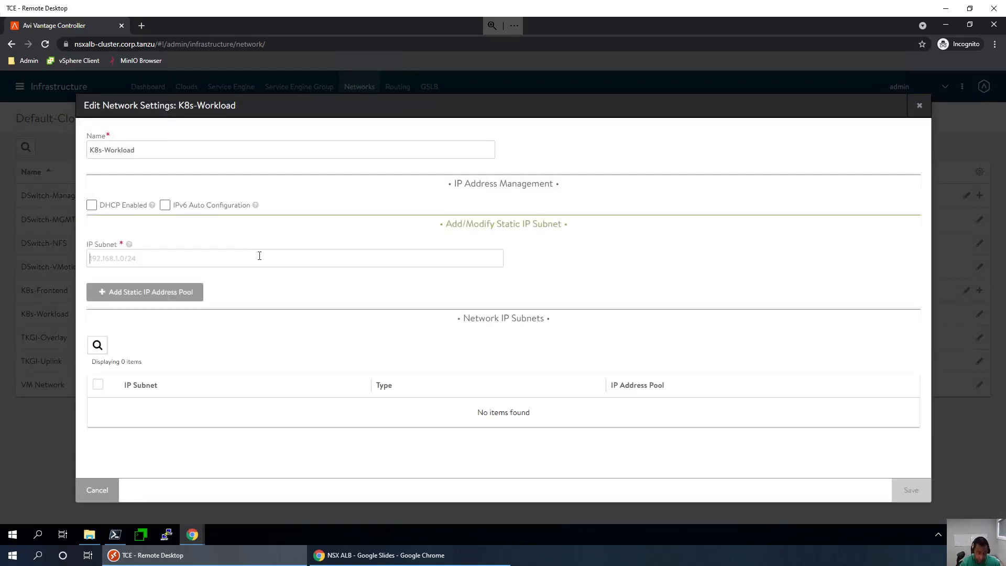
{"action": "type", "text": "192.16"}
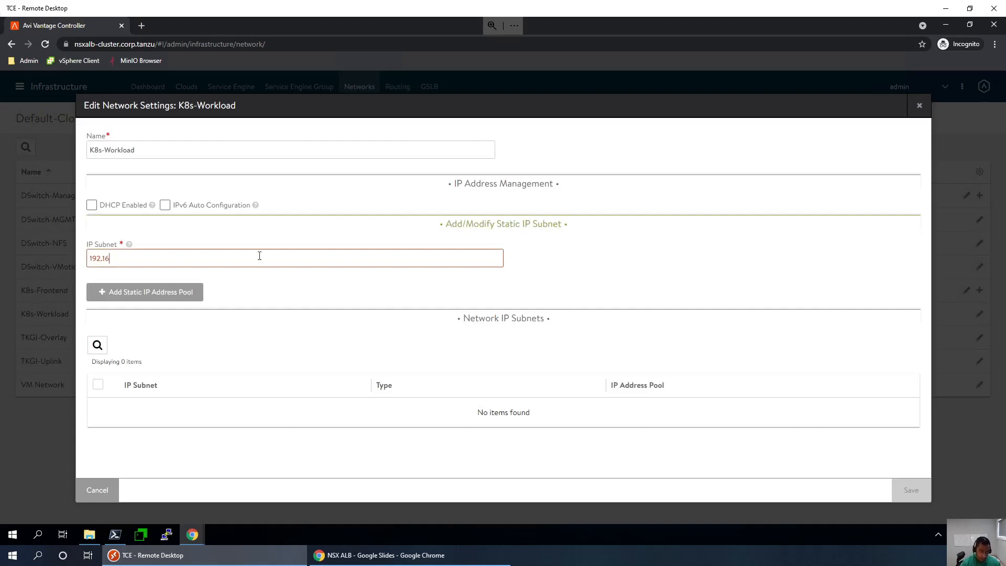
{"action": "type", "text": "8.220"}
{"action": "key", "text": "BackSpace"}
{"action": "key", "text": "BackSpace"}
{"action": "type", "text": "1230/24"}
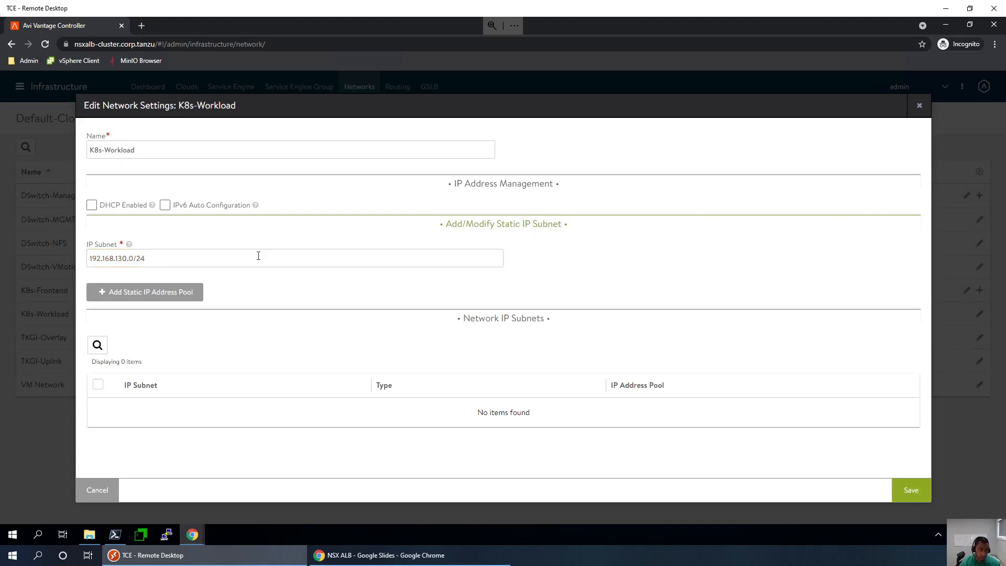
- Add static pool 192.168.130.2-192.168.130.250 to the subnet and save K8s-Workload
{"action": "left_click", "coordinate": [168, 296]}
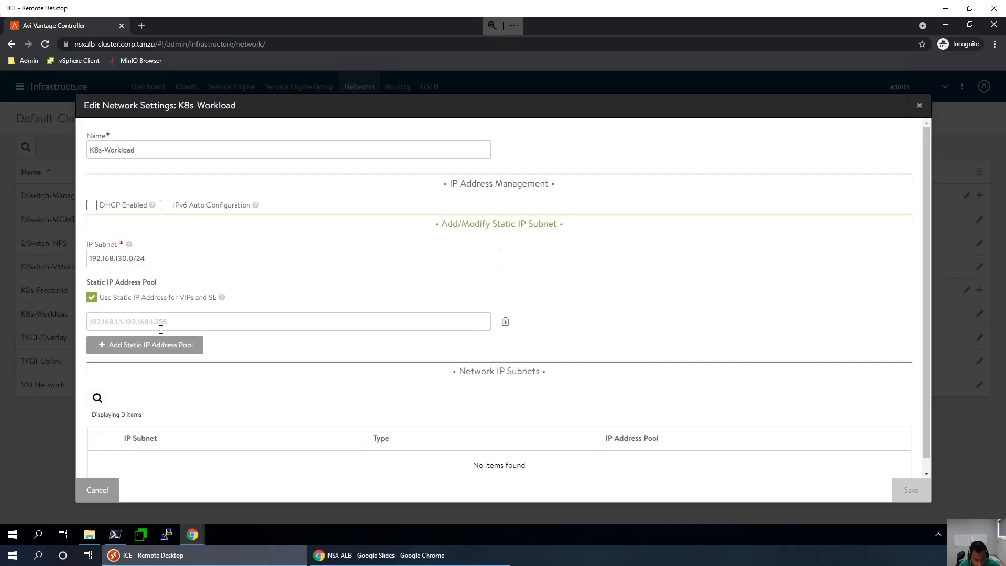
{"action": "left_click", "coordinate": [161, 329]}
{"action": "type", "text": "192."}
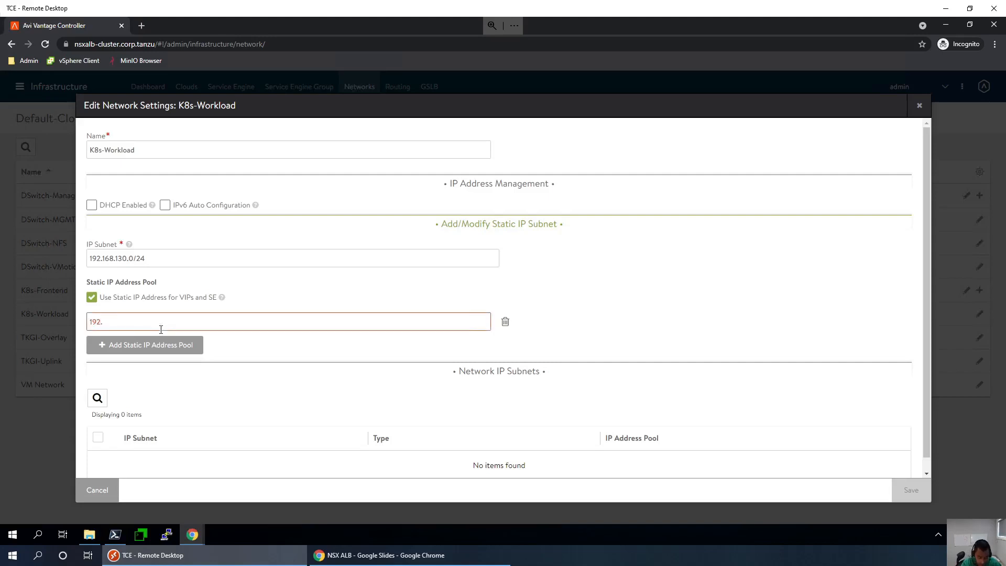
{"action": "type", "text": "168.130.2-"}
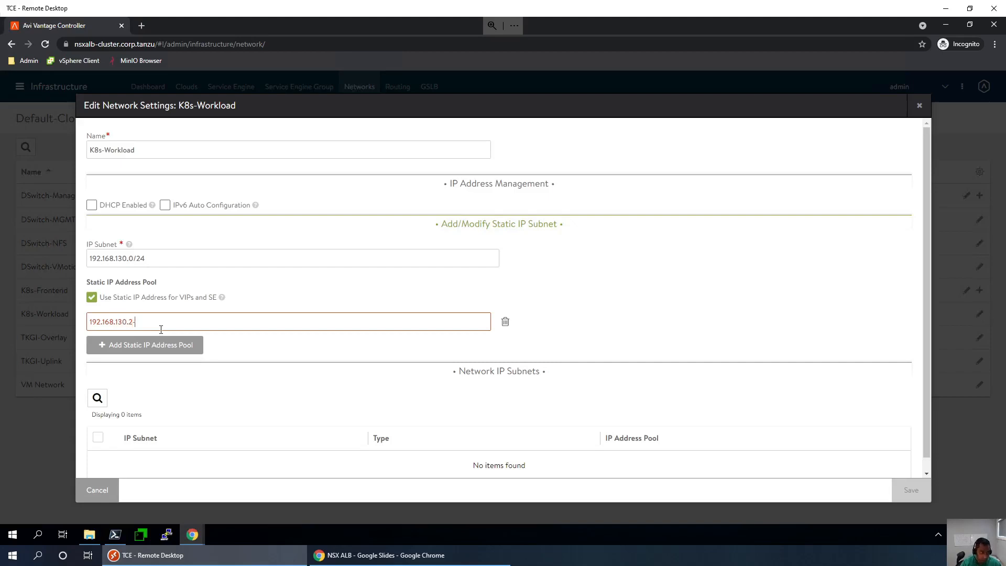
{"action": "type", "text": "192.168.130/"}
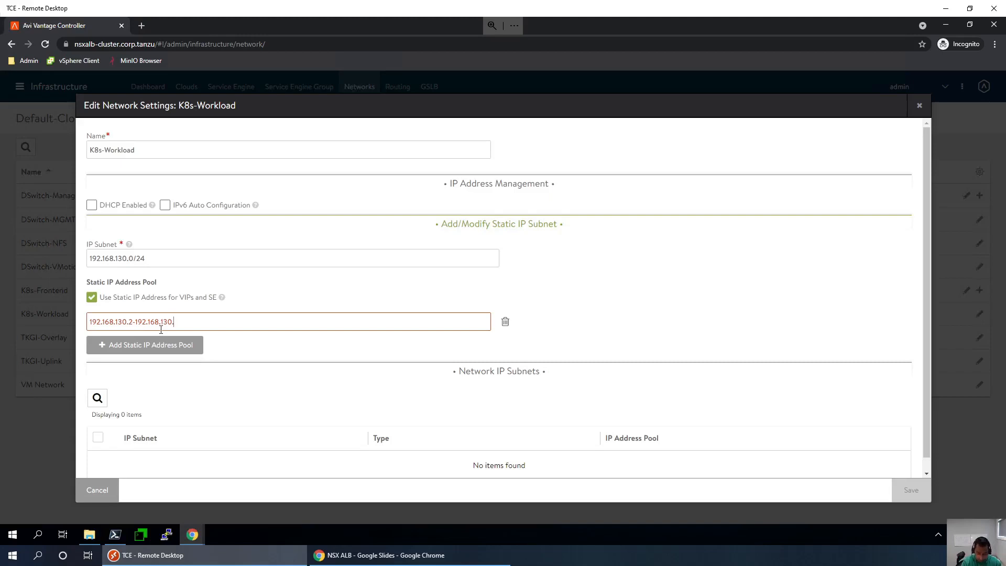
{"action": "type", "text": "250"}
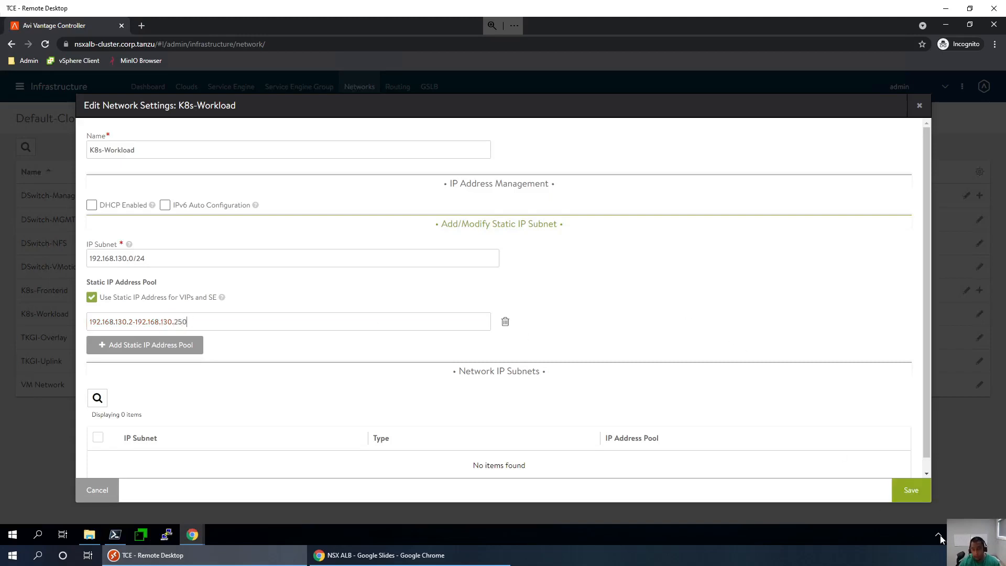
{"action": "left_click", "coordinate": [920, 495]}
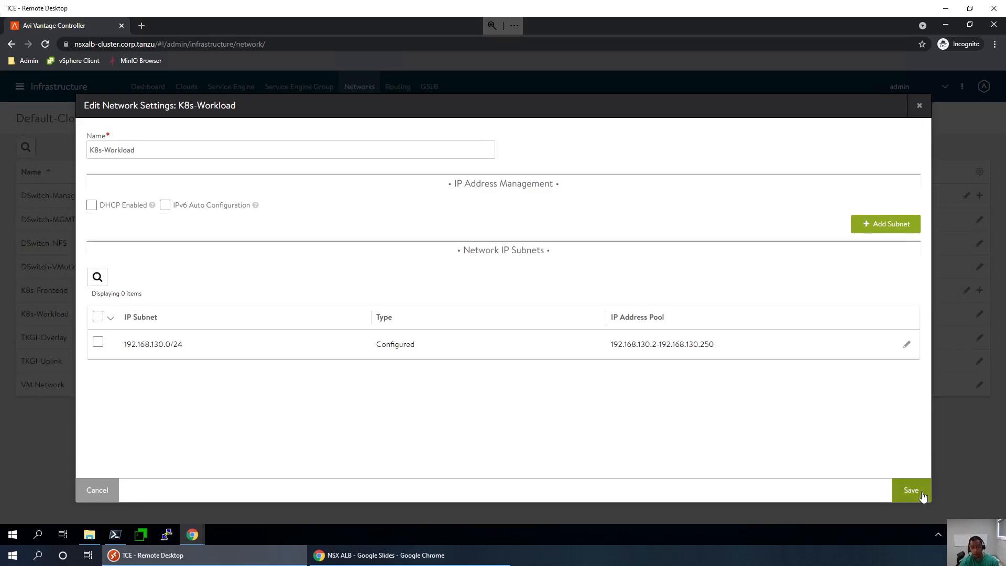
{"action": "left_click", "coordinate": [920, 493]}
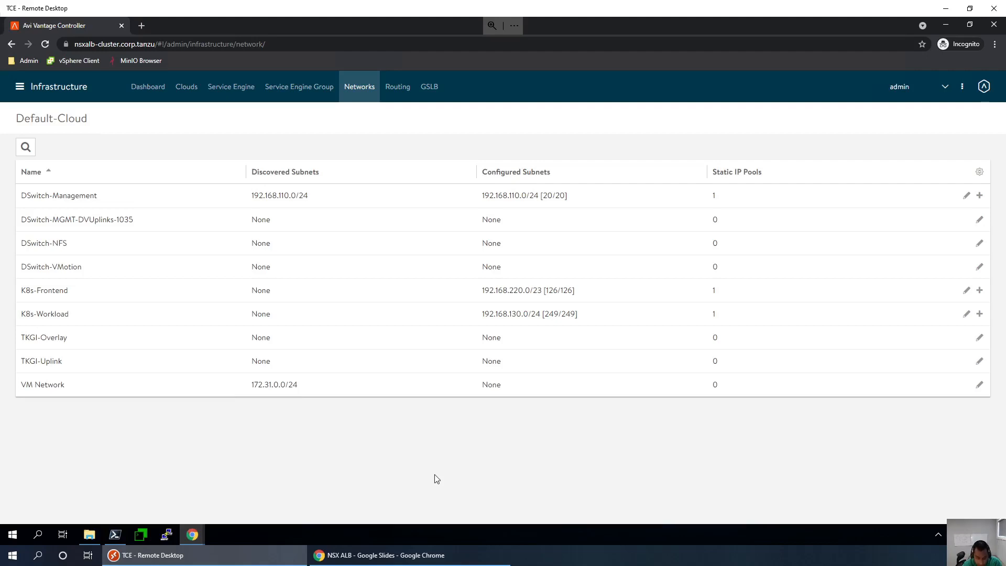
- Underline 'Configure Network' on the Configure checklist slide, then return to the controller window
{"action": "left_click", "coordinate": [367, 556]}
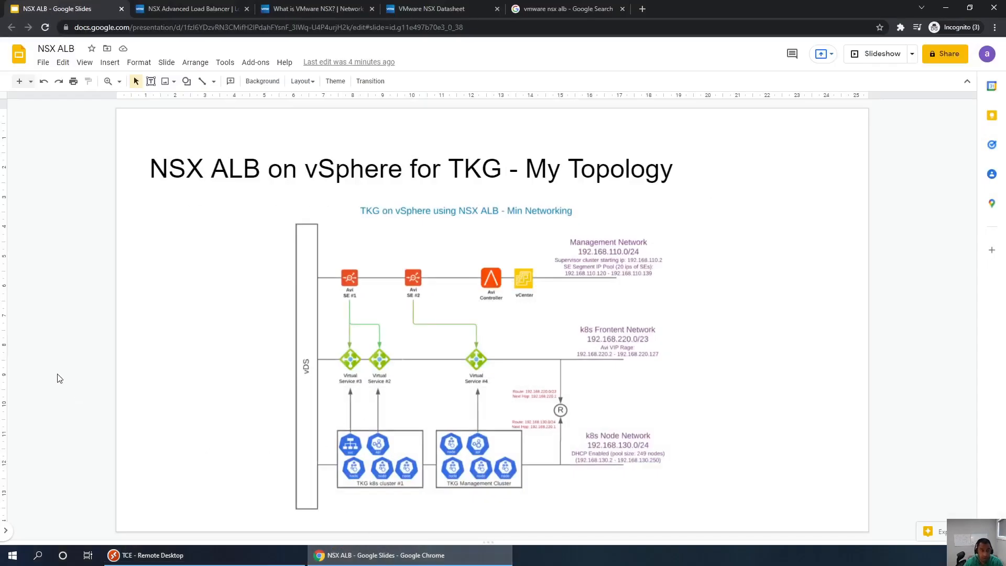
{"action": "key", "text": "Down"}
{"action": "key", "text": "Down"}
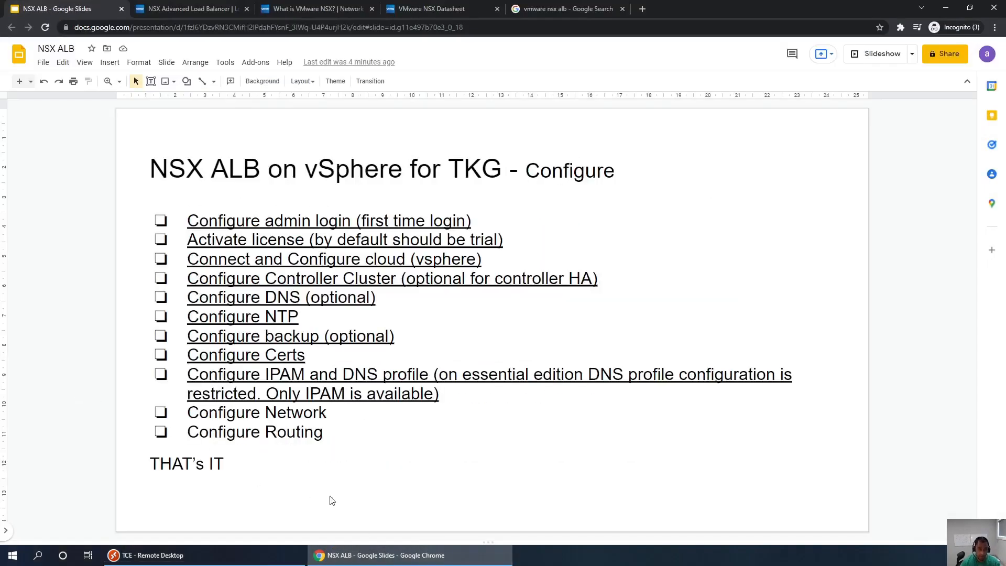
{"action": "left_click", "coordinate": [326, 416]}
{"action": "triple_click", "coordinate": [326, 415]}
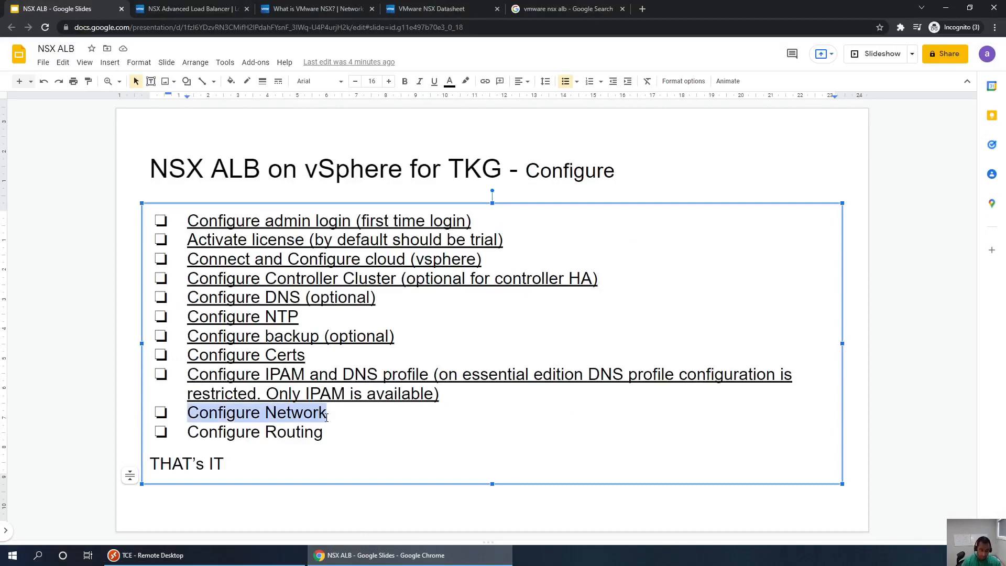
{"action": "key", "text": "ctrl+u"}
{"action": "left_click", "coordinate": [365, 445]}
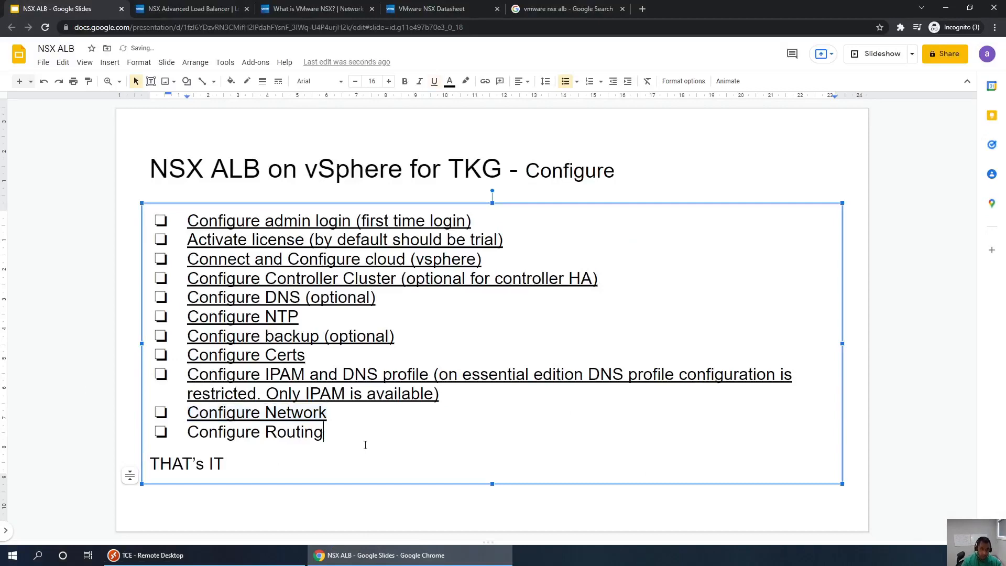
{"action": "key", "text": "alt+Tab"}
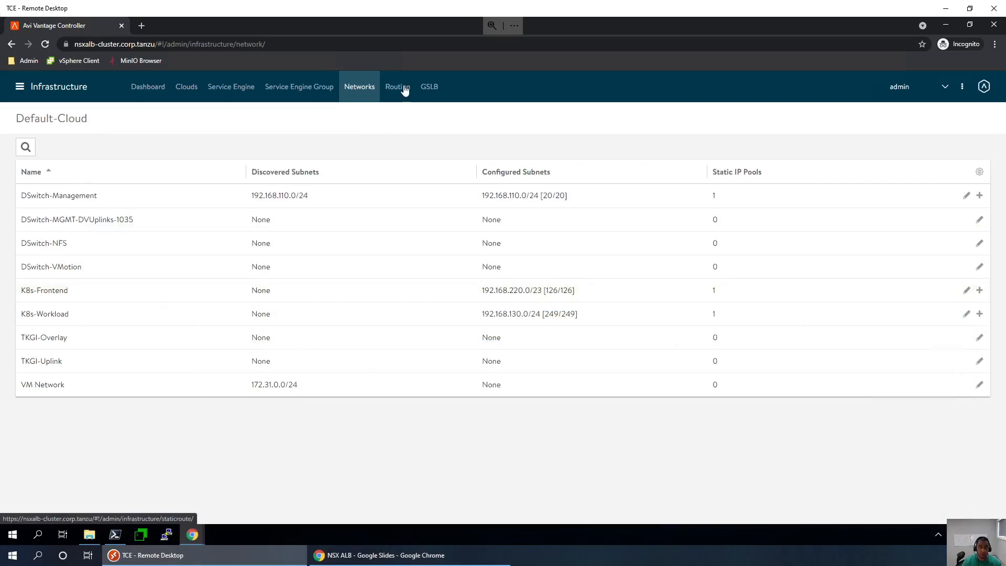
- Create a Default-Cloud static route for 0.0.0.0/0 with next hop 192.168.220.1
{"action": "left_click", "coordinate": [403, 89]}
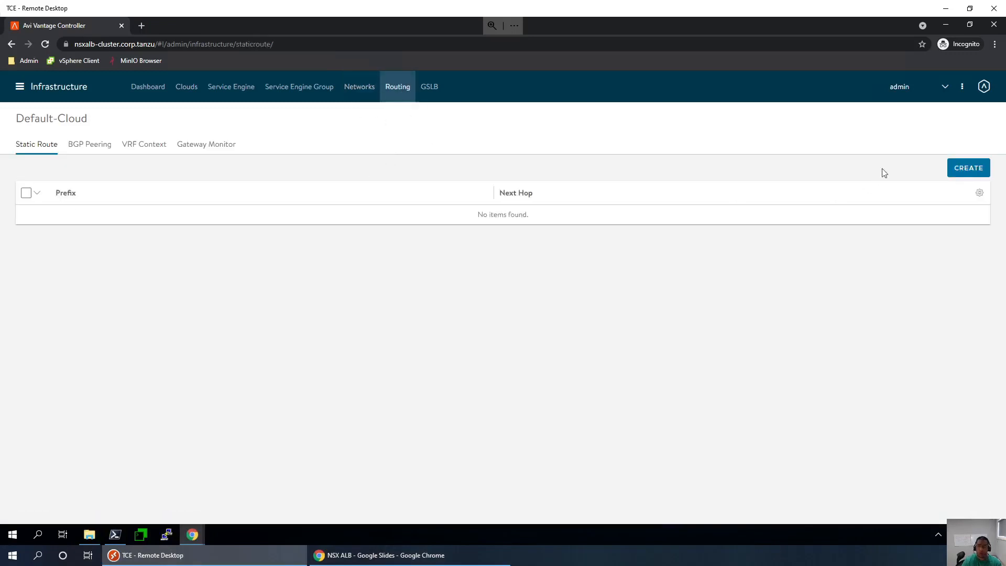
{"action": "left_click", "coordinate": [970, 168]}
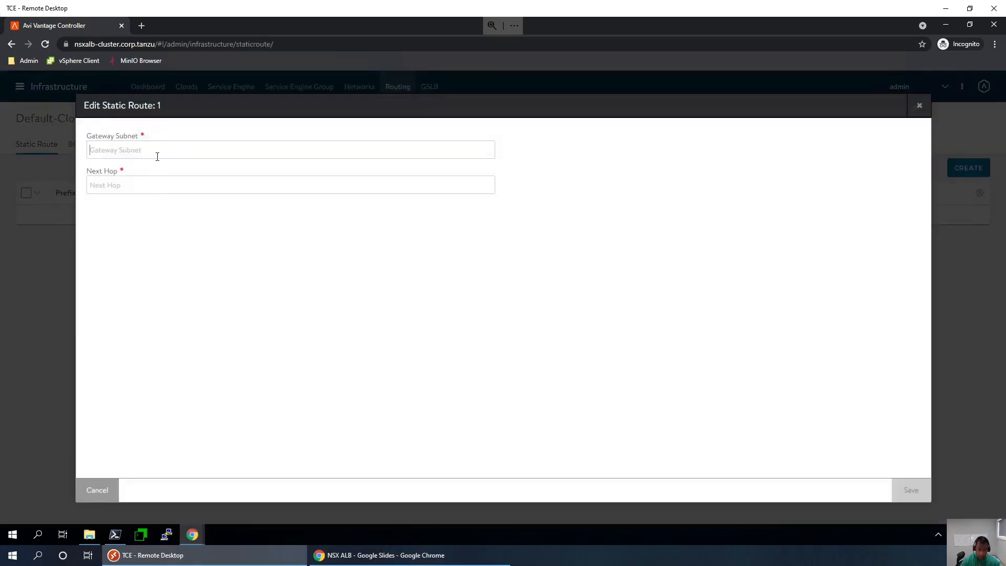
{"action": "left_click", "coordinate": [153, 152]}
{"action": "type", "text": "0"}
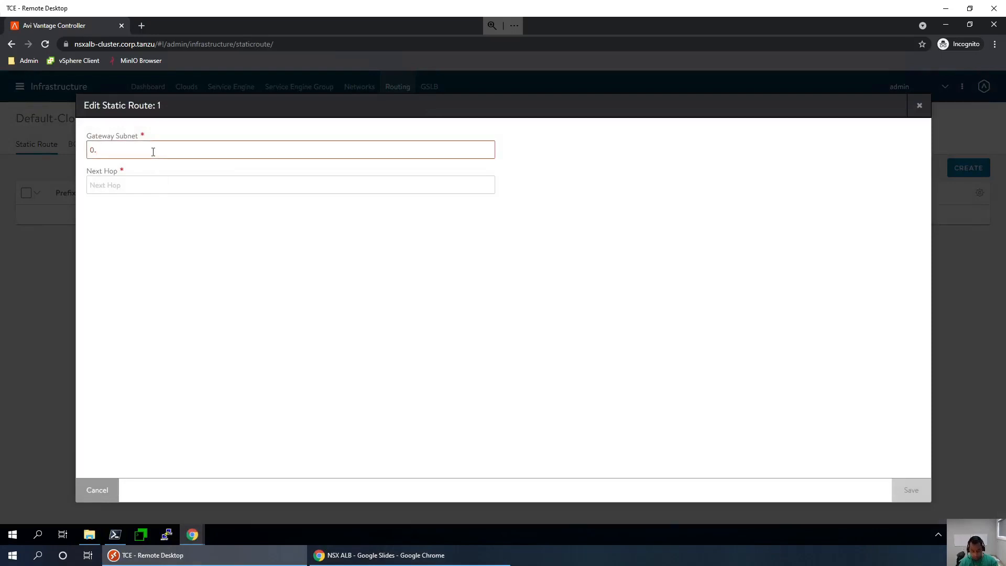
{"action": "type", "text": ".0.0.0"}
{"action": "type", "text": "24"}
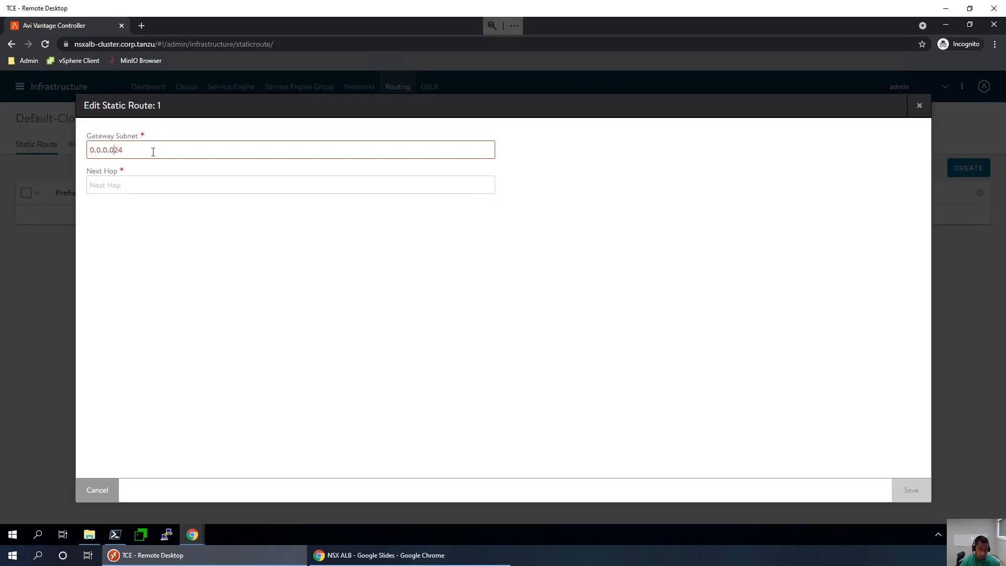
{"action": "key", "text": "Left"}
{"action": "key", "text": "Left"}
{"action": "type", "text": "/"}
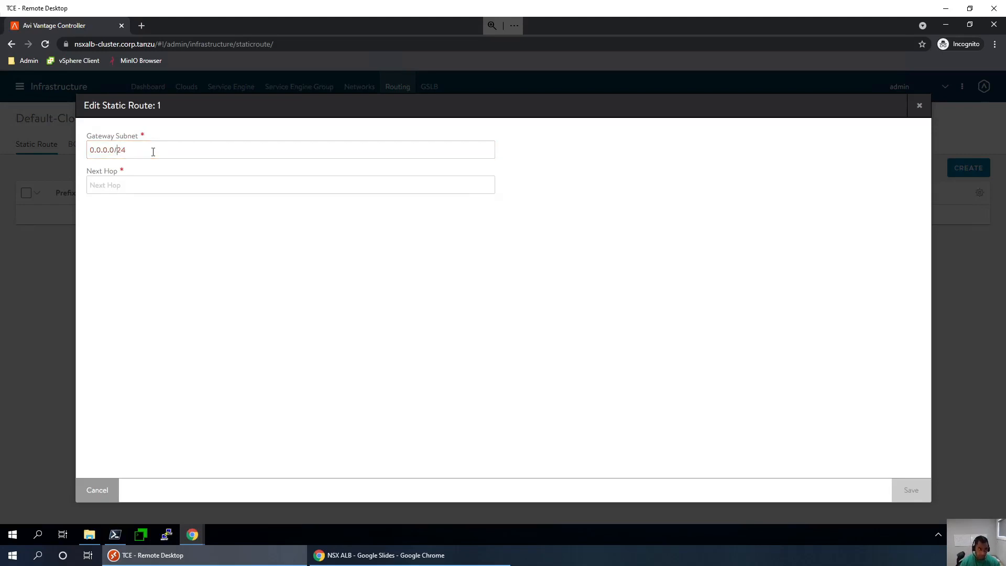
{"action": "key", "text": "shift+End"}
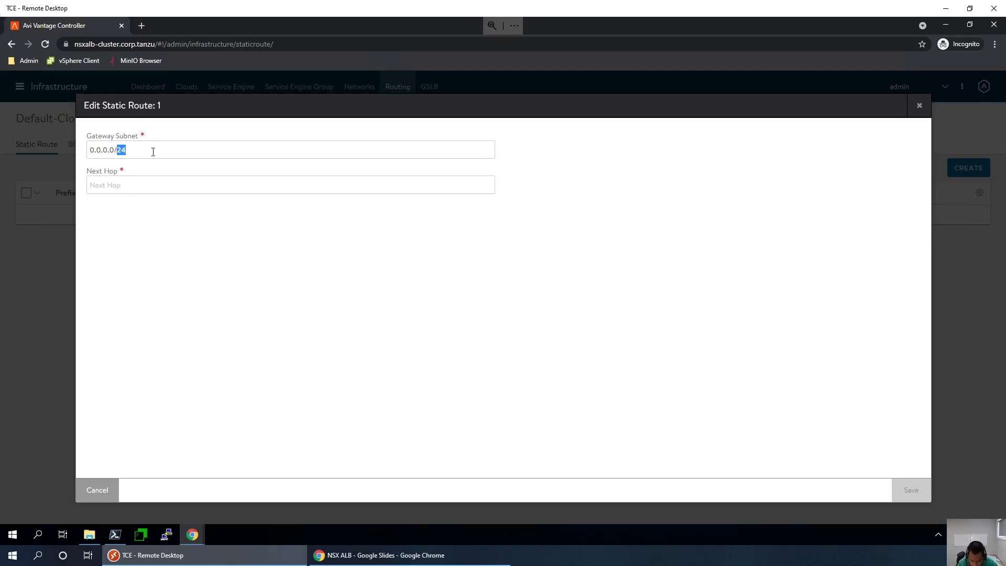
{"action": "type", "text": "0"}
{"action": "left_click", "coordinate": [153, 182]}
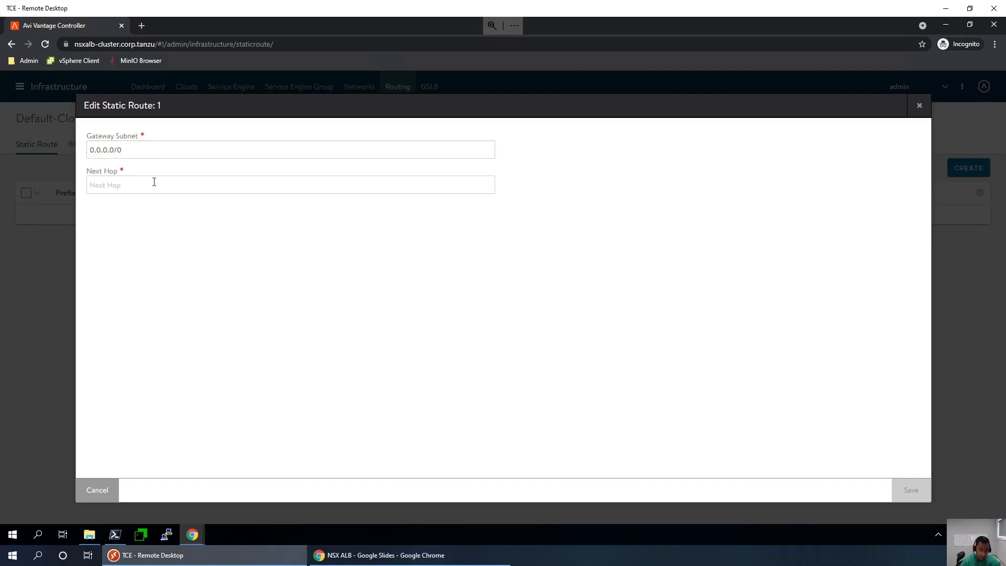
{"action": "type", "text": "192.16"}
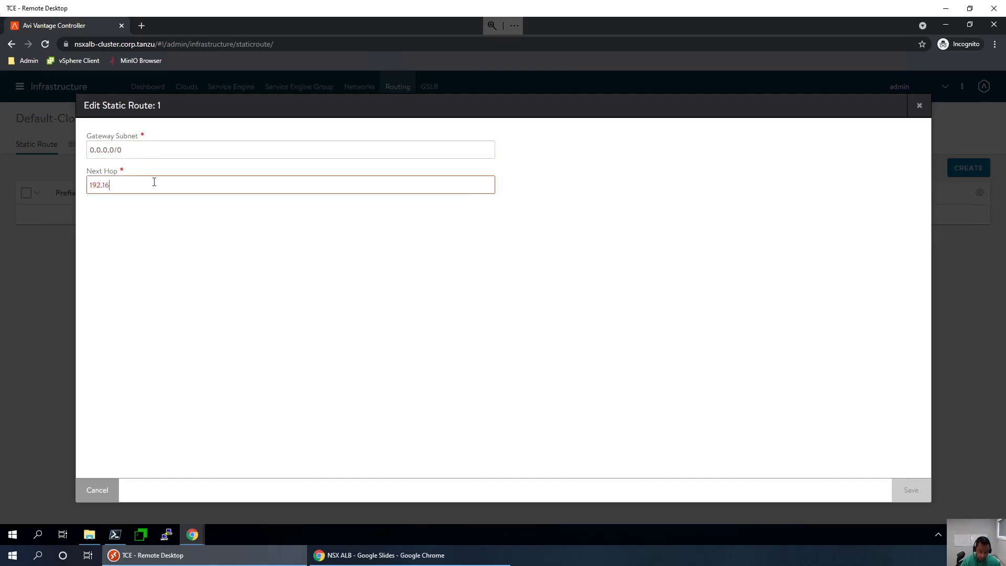
{"action": "type", "text": "8.220.1"}
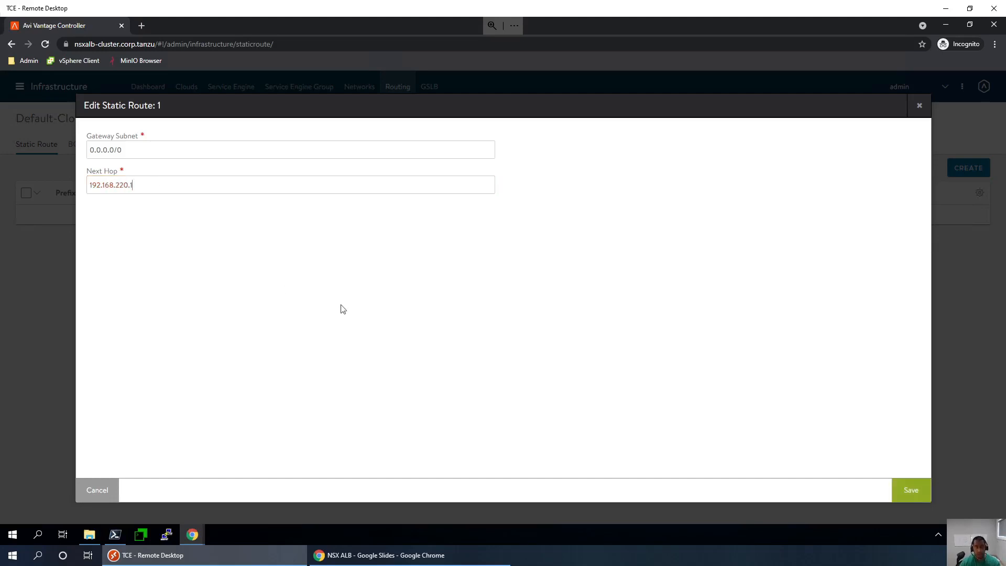
{"action": "left_click", "coordinate": [924, 490]}
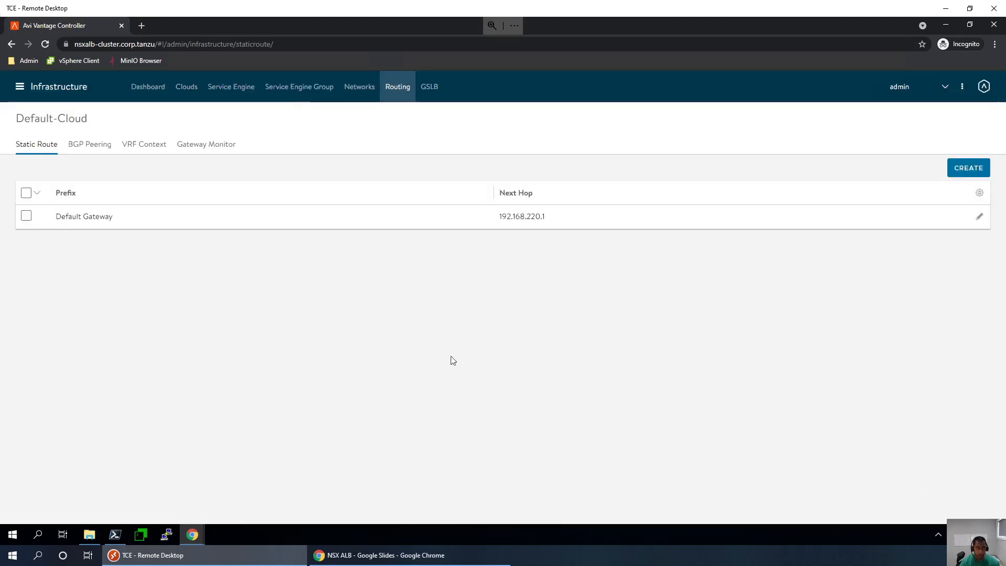
- Create a static route for 192.168.220.0/23 with next hop 192.168.220.1
{"action": "left_click", "coordinate": [962, 172]}
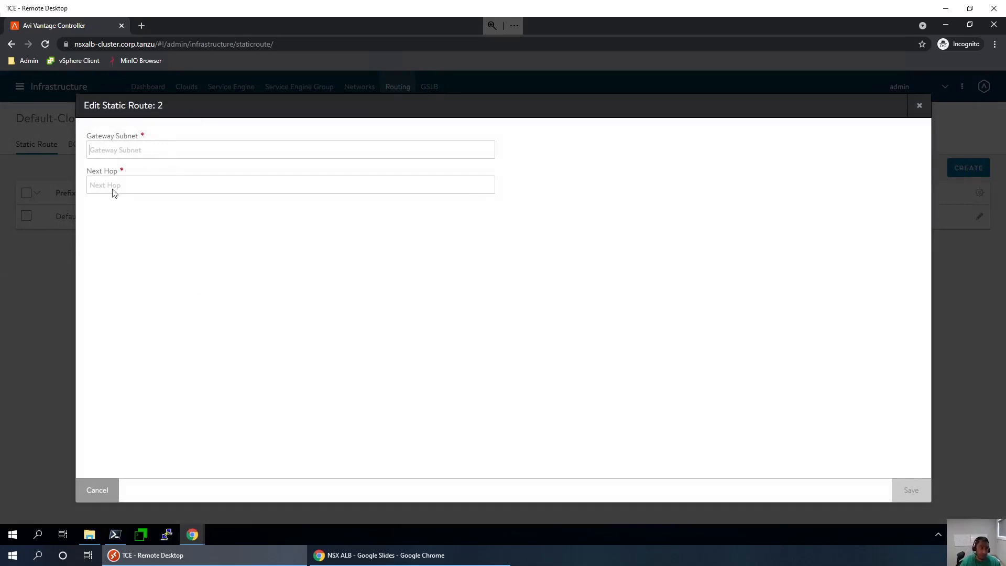
{"action": "left_click", "coordinate": [186, 152]}
{"action": "type", "text": "192.1"}
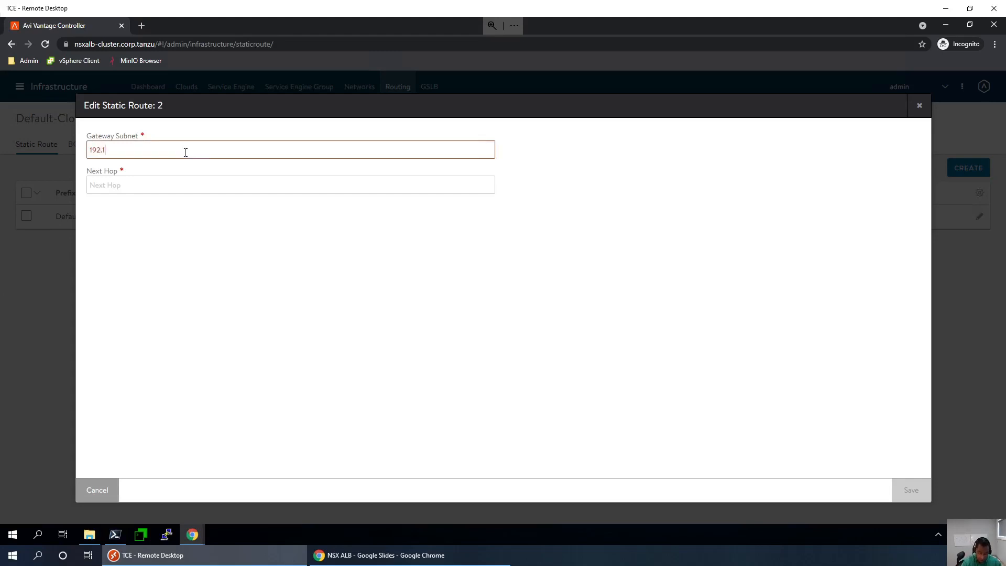
{"action": "type", "text": "68.22"}
{"action": "type", "text": "0"}
{"action": "type", "text": "1"}
{"action": "type", "text": "0/23"}
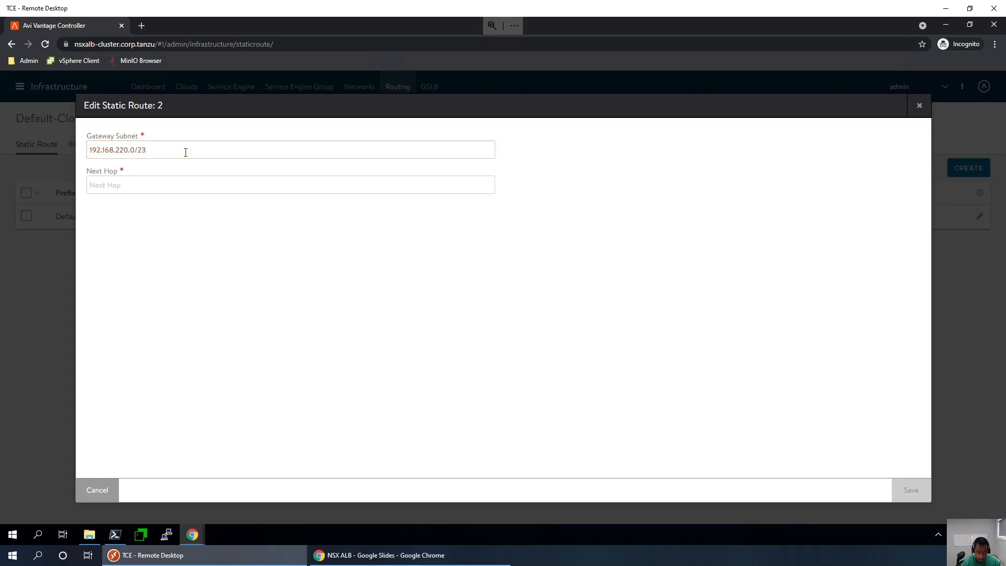
{"action": "type", "text": "192.1"}
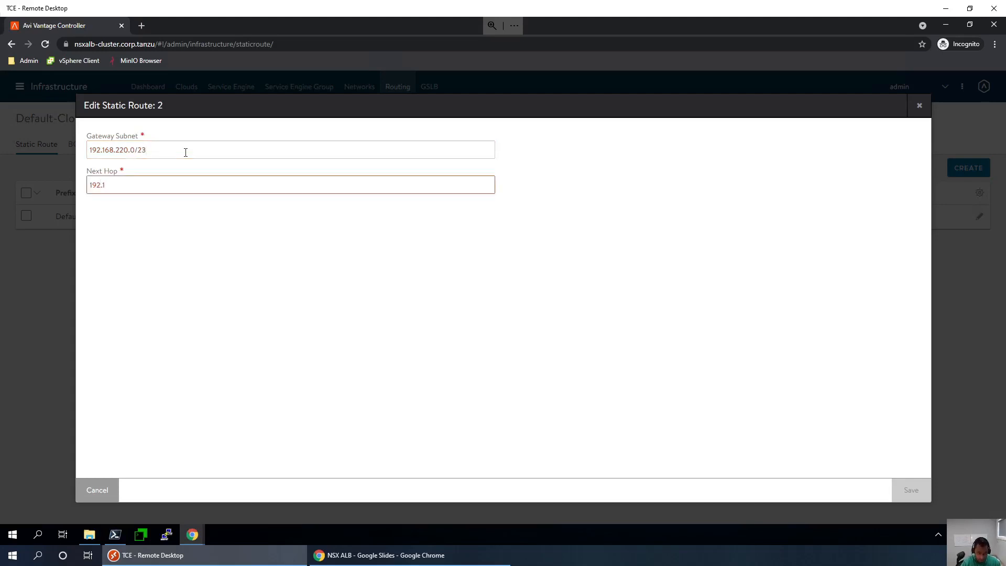
{"action": "type", "text": "68.220.1"}
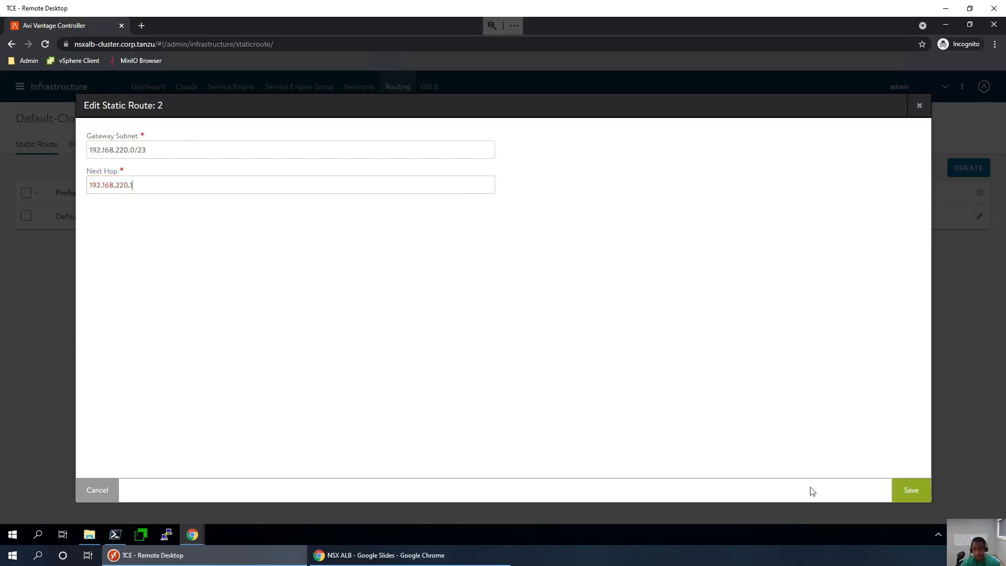
{"action": "left_click", "coordinate": [894, 492]}
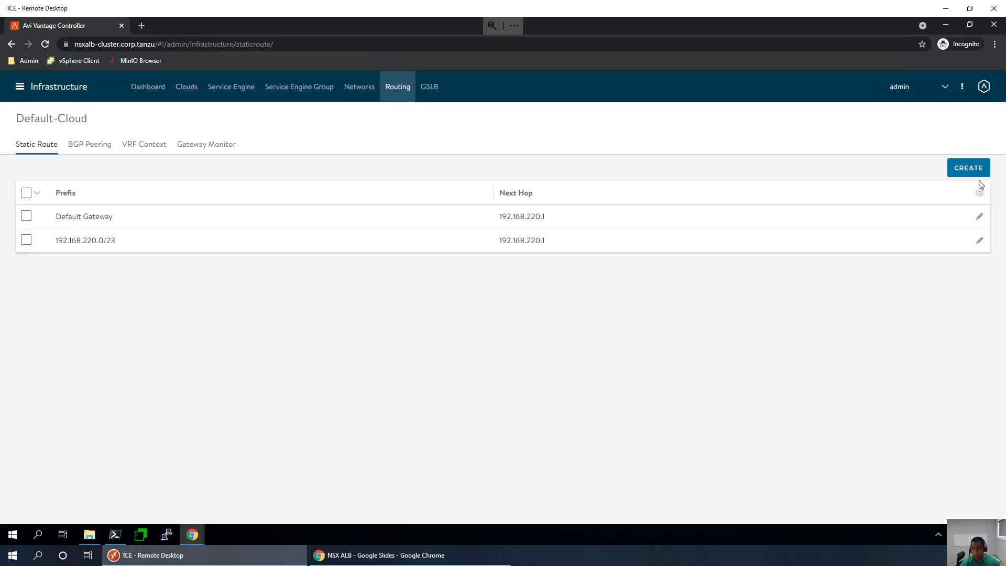
- Create a static route for 192.168.130.0/24 with next hop 192.168.220.1
{"action": "left_click", "coordinate": [979, 240]}
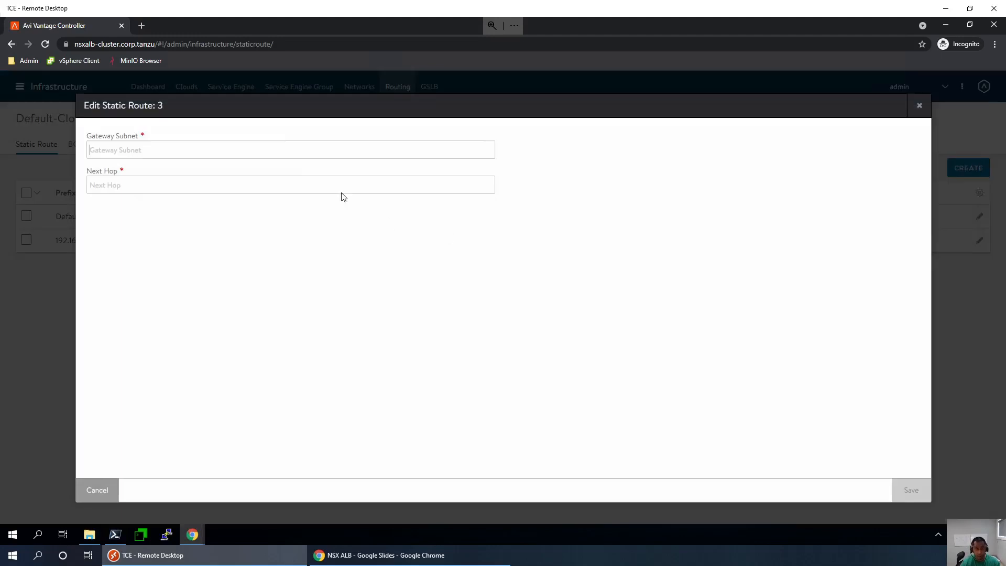
{"action": "left_click", "coordinate": [271, 148]}
{"action": "type", "text": "192"}
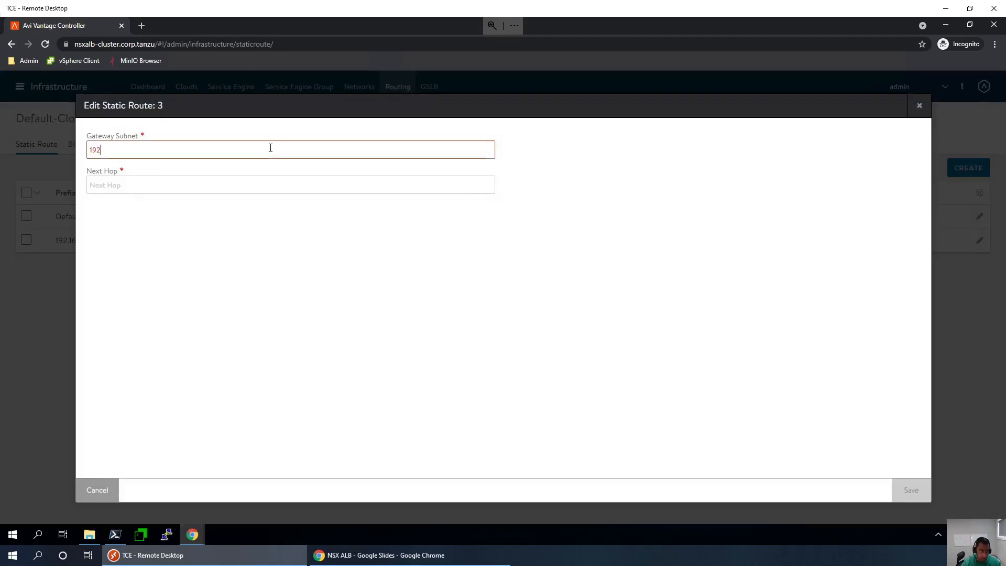
{"action": "type", "text": ".168.130.0/24"}
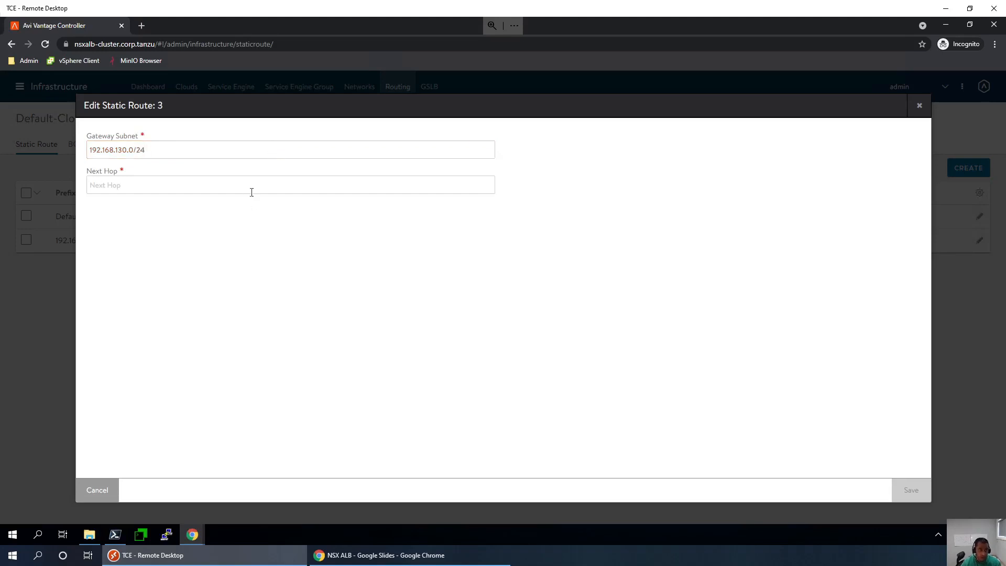
{"action": "type", "text": "19"}
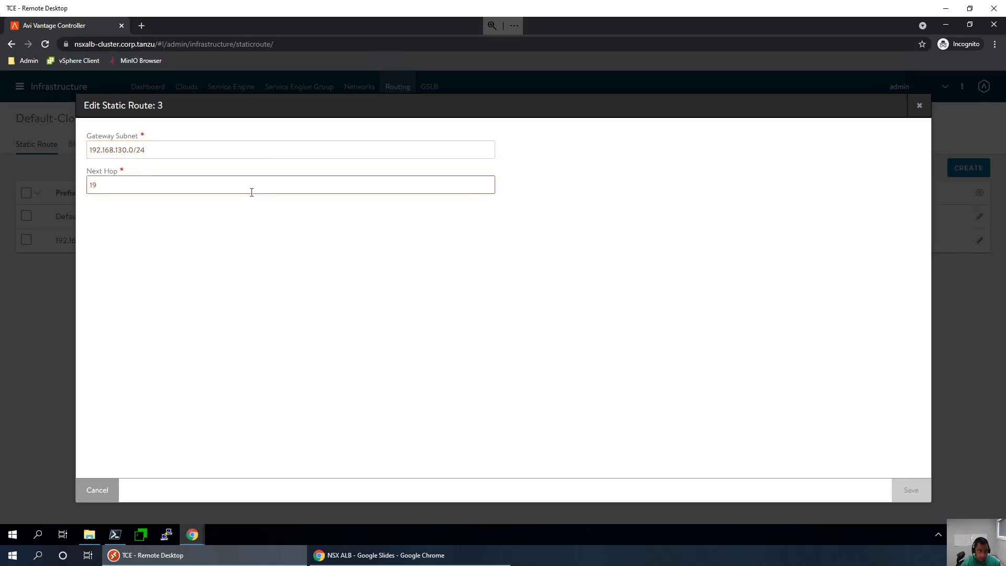
{"action": "type", "text": "2.18"}
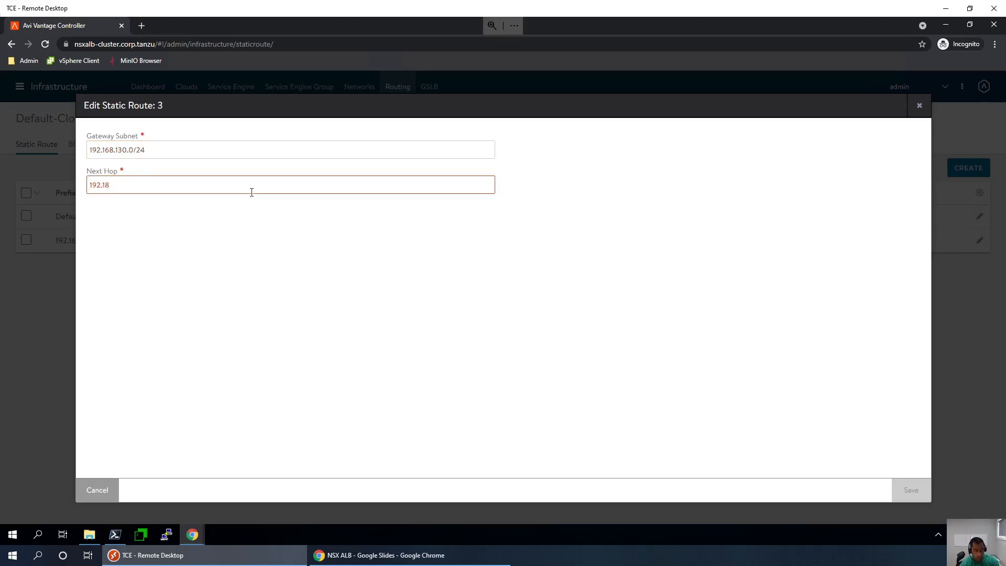
{"action": "key", "text": "BackSpace"}
{"action": "key", "text": "BackSpace"}
{"action": "type", "text": "168"}
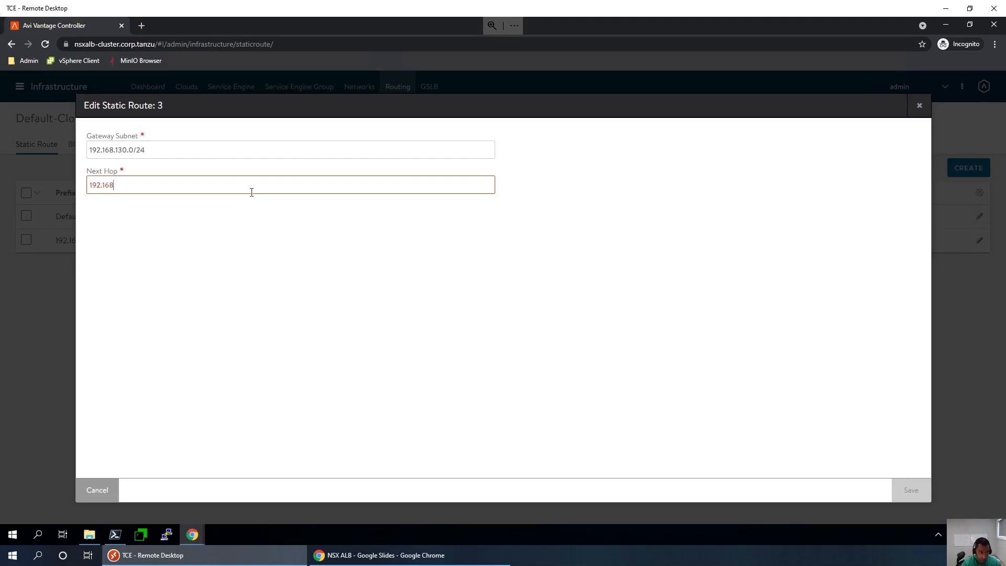
{"action": "type", "text": ".221"}
{"action": "type", "text": "0"}
{"action": "type", "text": ".1"}
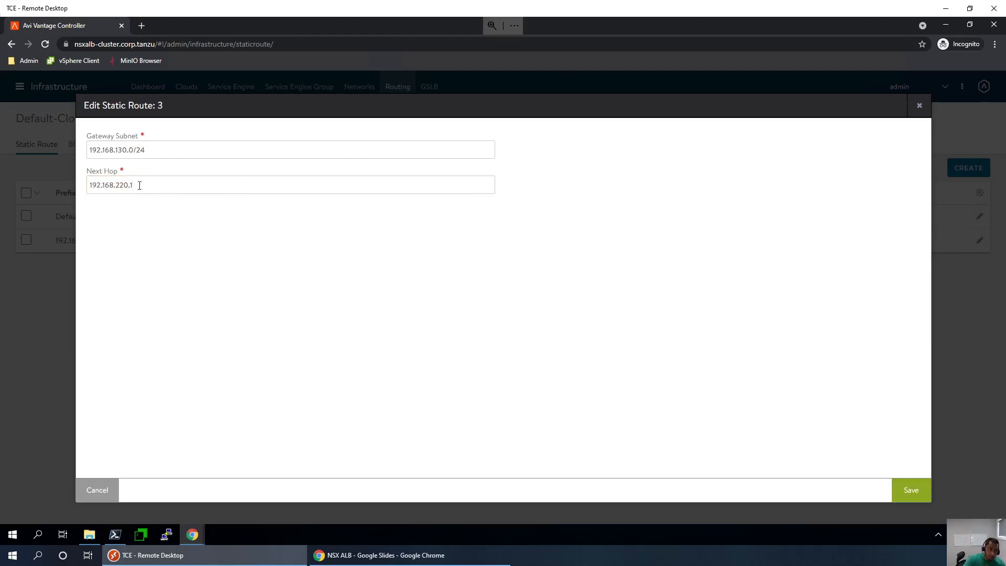
{"action": "double_click", "coordinate": [84, 182]}
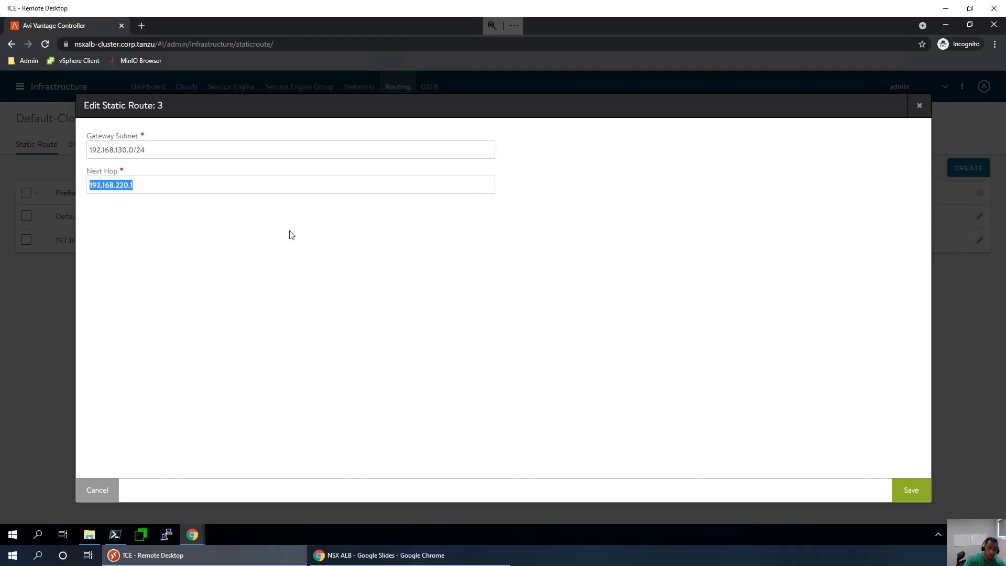
{"action": "left_click", "coordinate": [909, 489]}
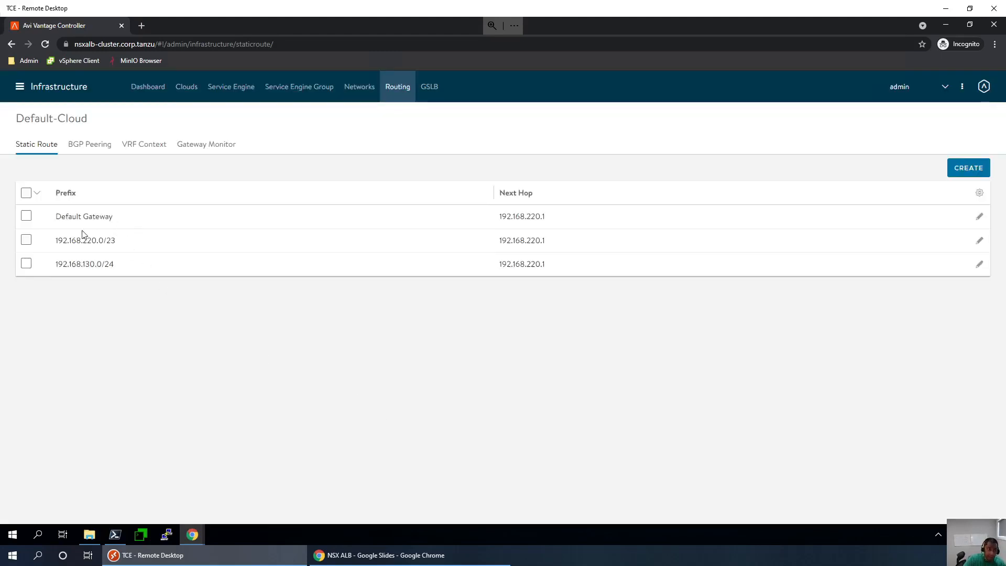
- Review the Default Gateway route via next hop 192.168.220.1, then return to the NSX ALB checklist slides
{"action": "left_click_drag", "start_coordinate": [62, 220], "coordinate": [143, 225]}
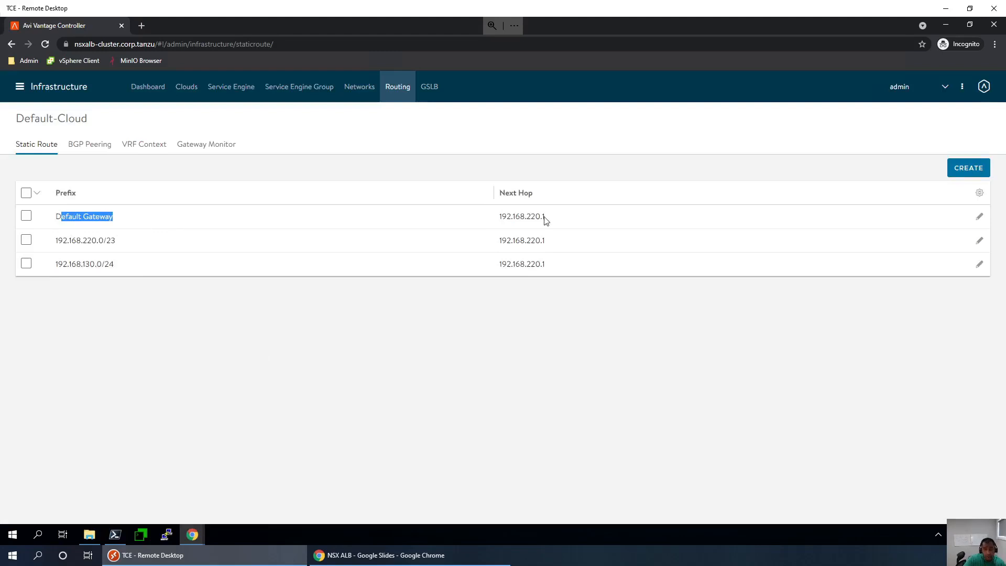
{"action": "left_click_drag", "start_coordinate": [550, 215], "coordinate": [504, 214]}
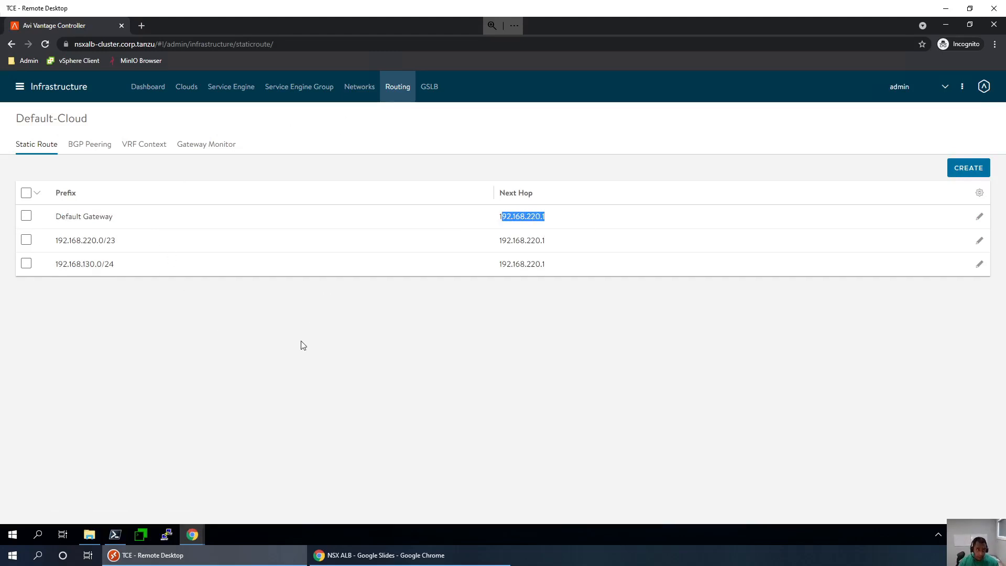
{"action": "left_click", "coordinate": [158, 265]}
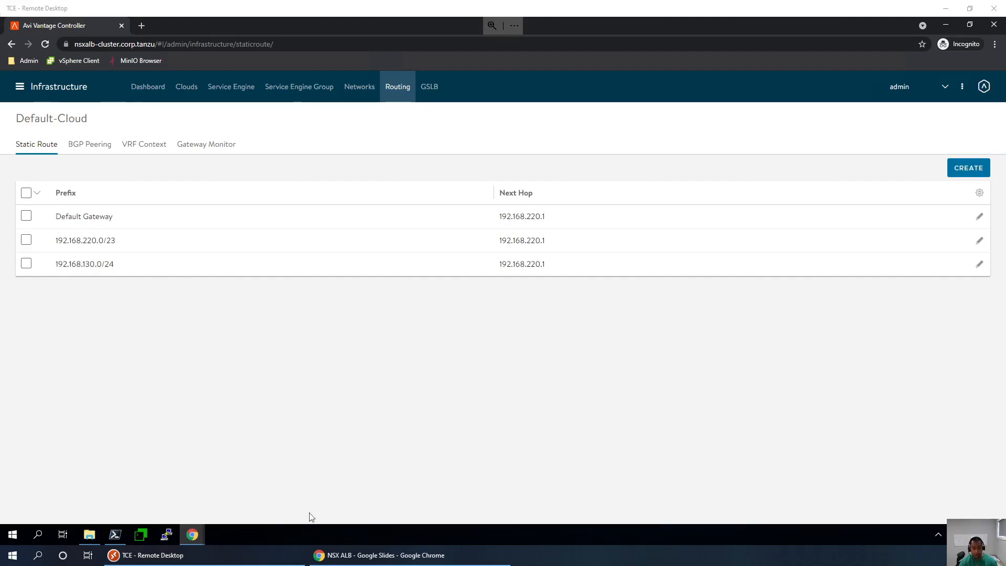
{"action": "left_click", "coordinate": [360, 555]}
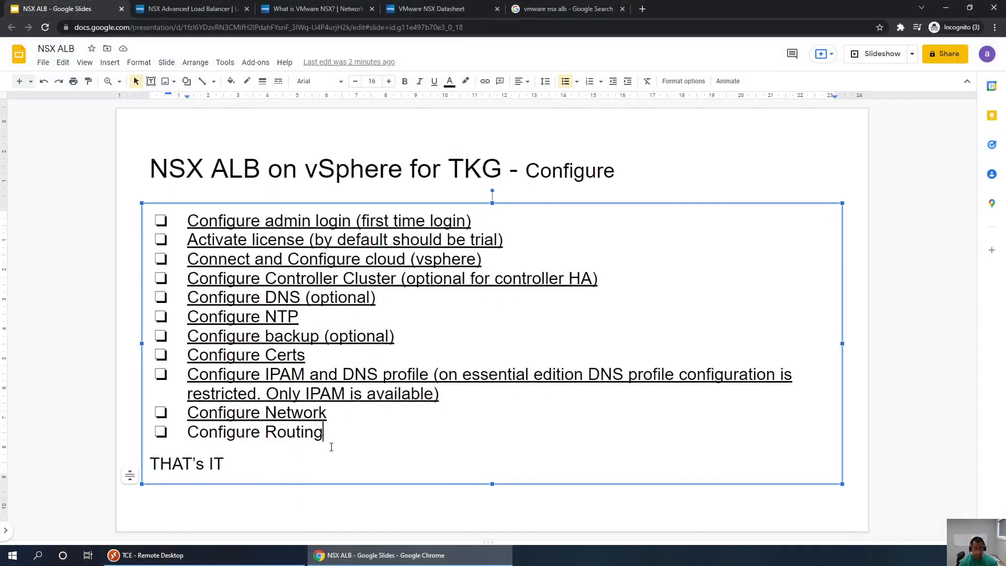